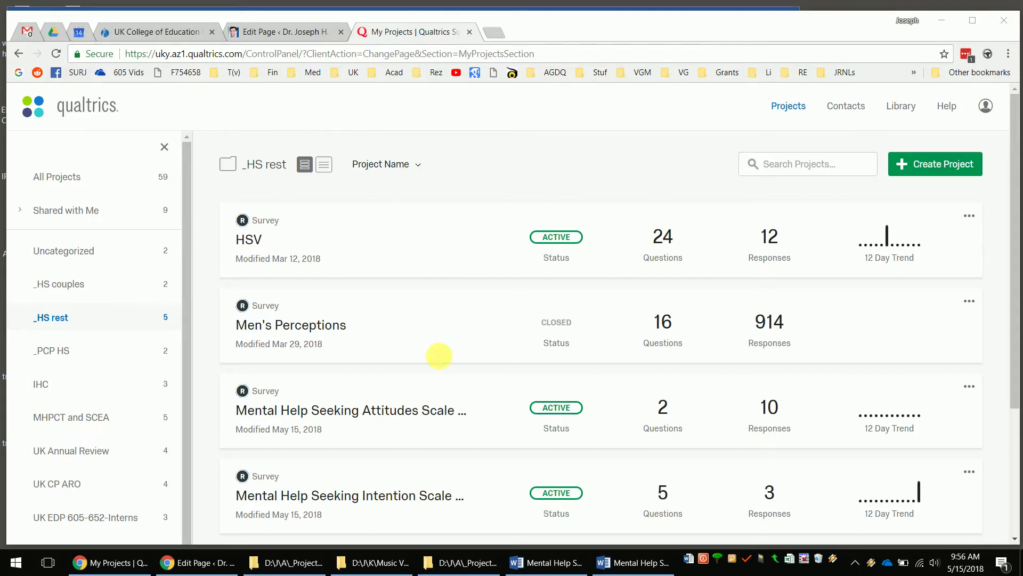
Create a blank survey project named "MHSAS Test" and close its task list
{"action": "left_click", "coordinate": [948, 167]}
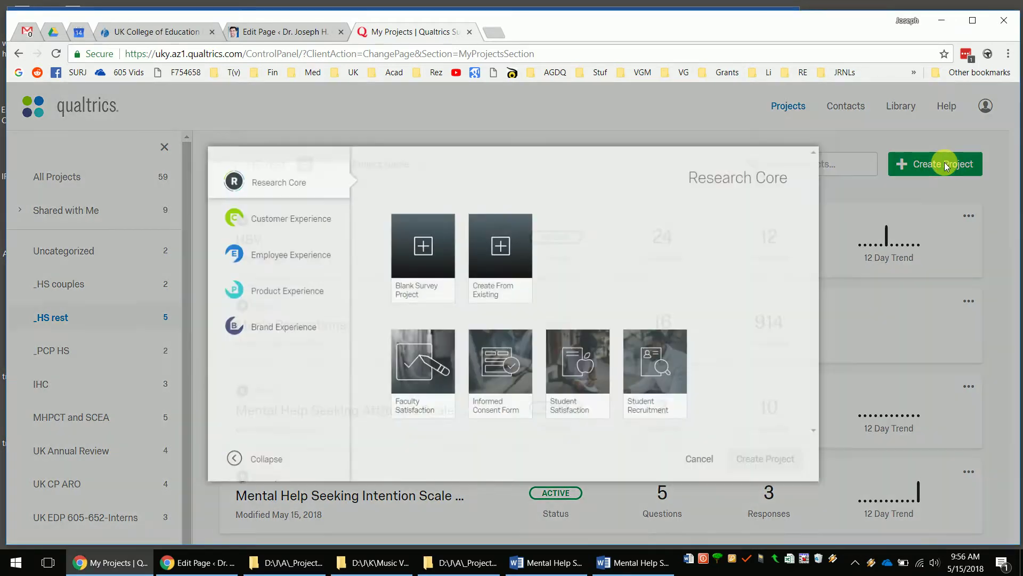
{"action": "left_click", "coordinate": [420, 239]}
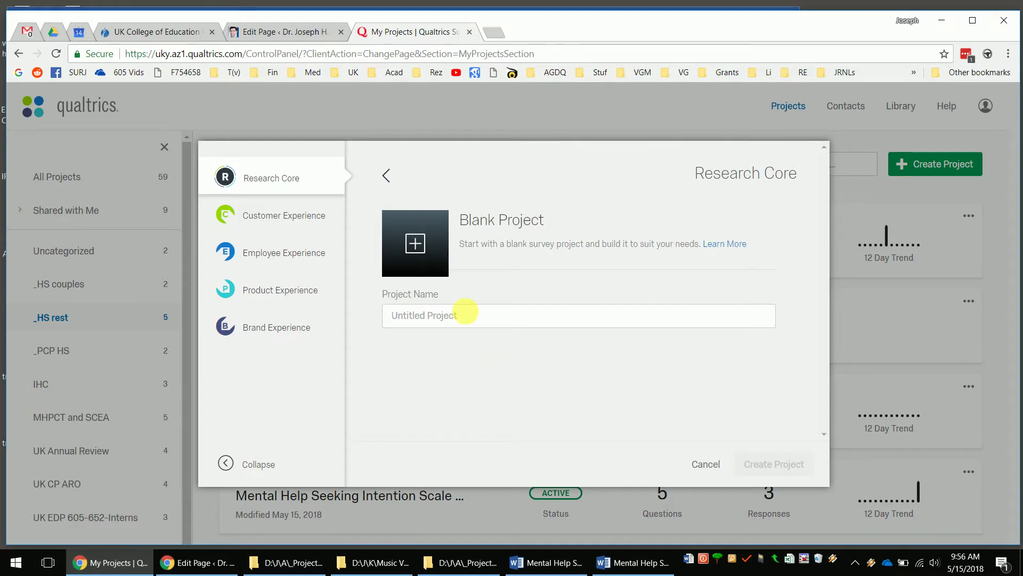
{"action": "left_click", "coordinate": [470, 315]}
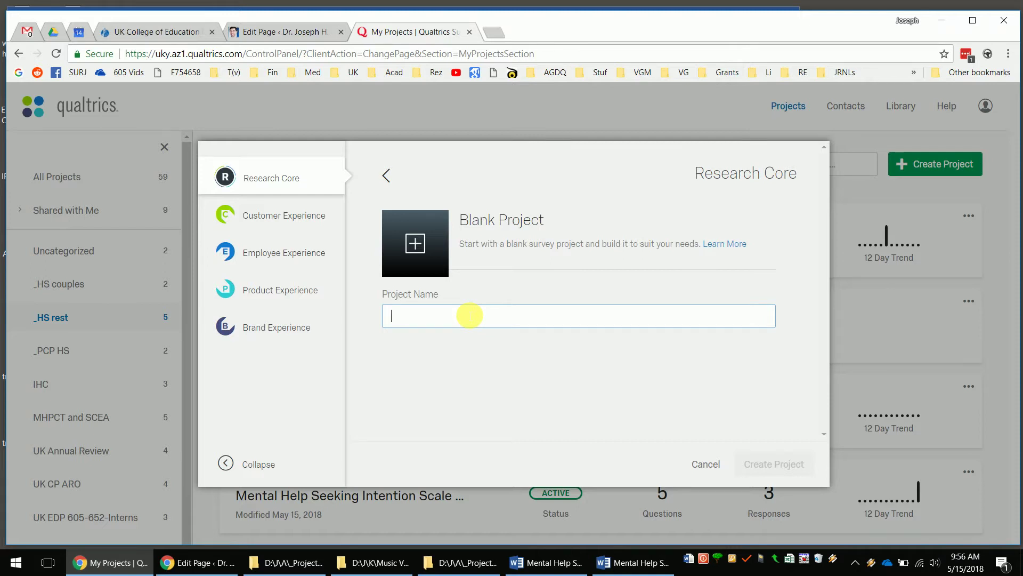
{"action": "type", "text": "MHSA"}
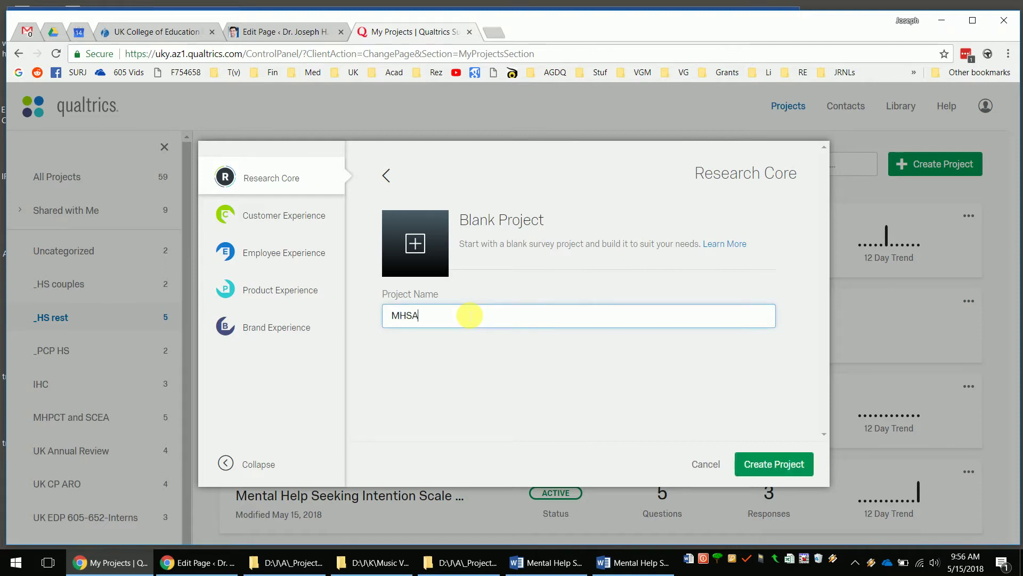
{"action": "type", "text": "S Test"}
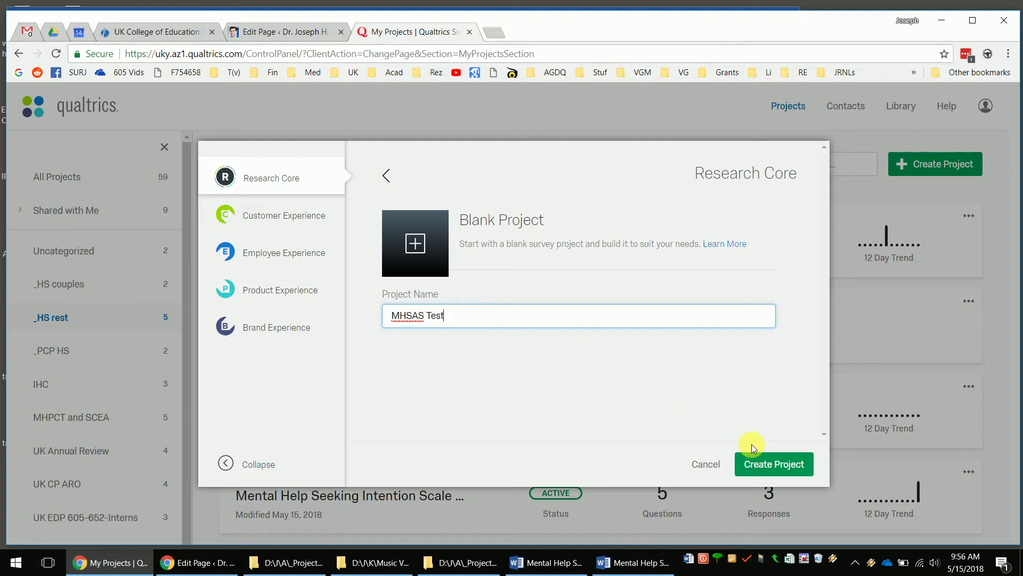
{"action": "left_click", "coordinate": [781, 467]}
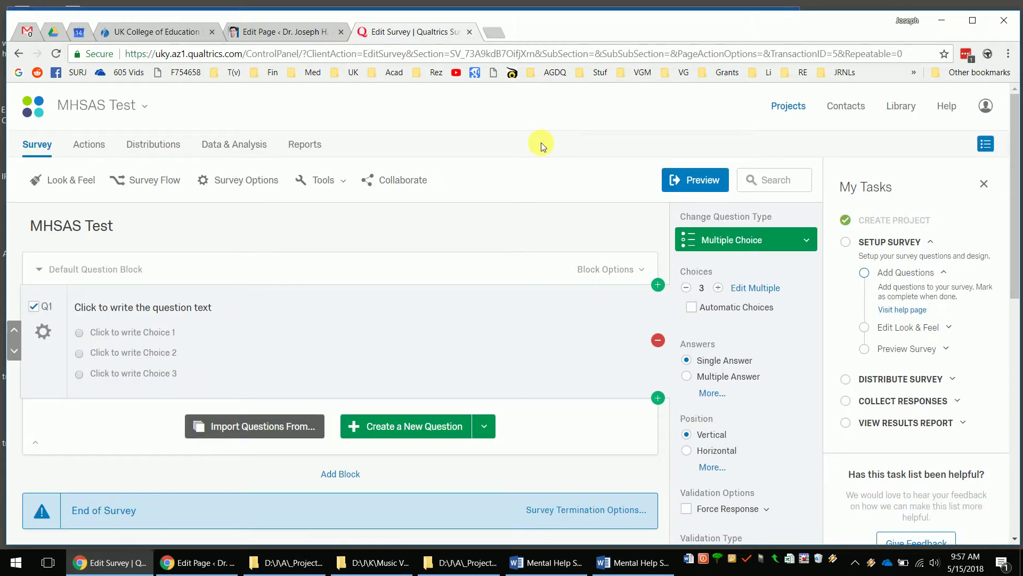
{"action": "left_click", "coordinate": [985, 185]}
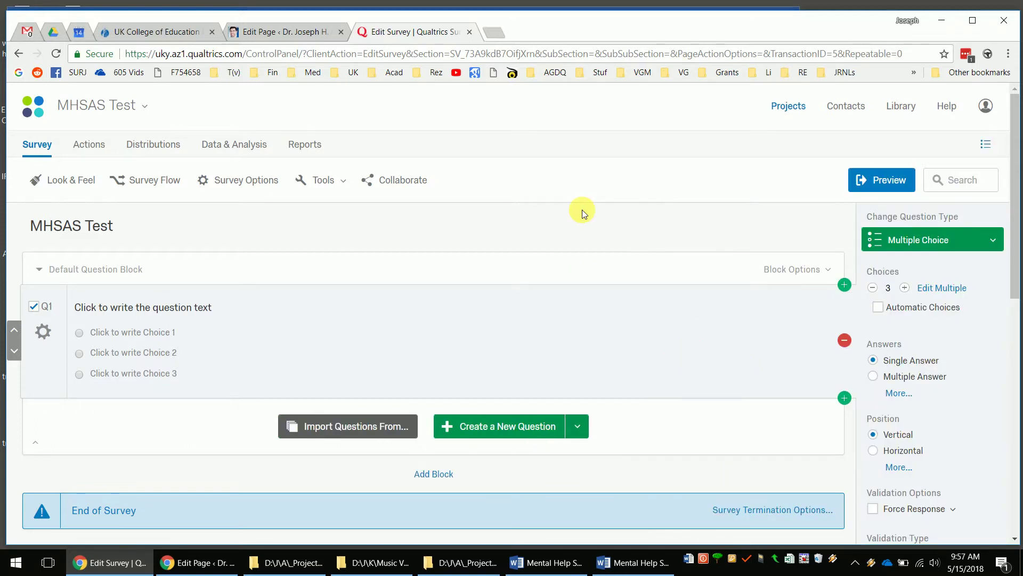
{"action": "left_click", "coordinate": [94, 232]}
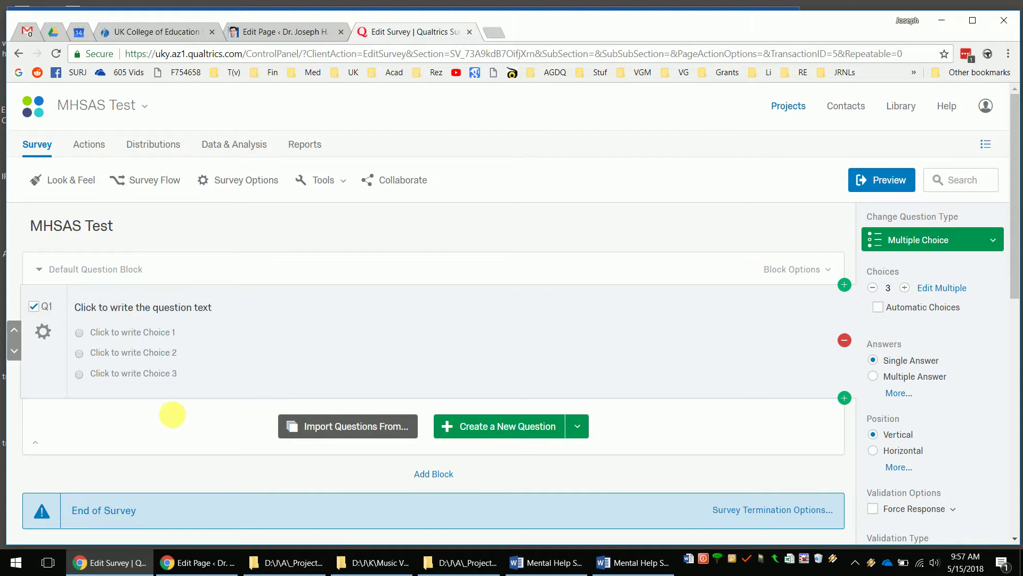
{"action": "left_click", "coordinate": [39, 269]}
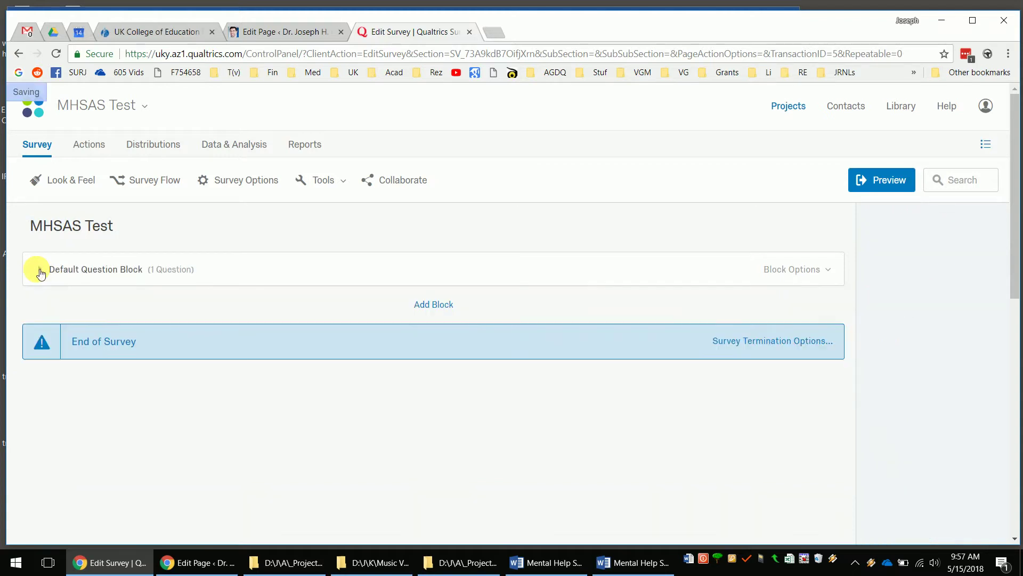
{"action": "left_click", "coordinate": [39, 269]}
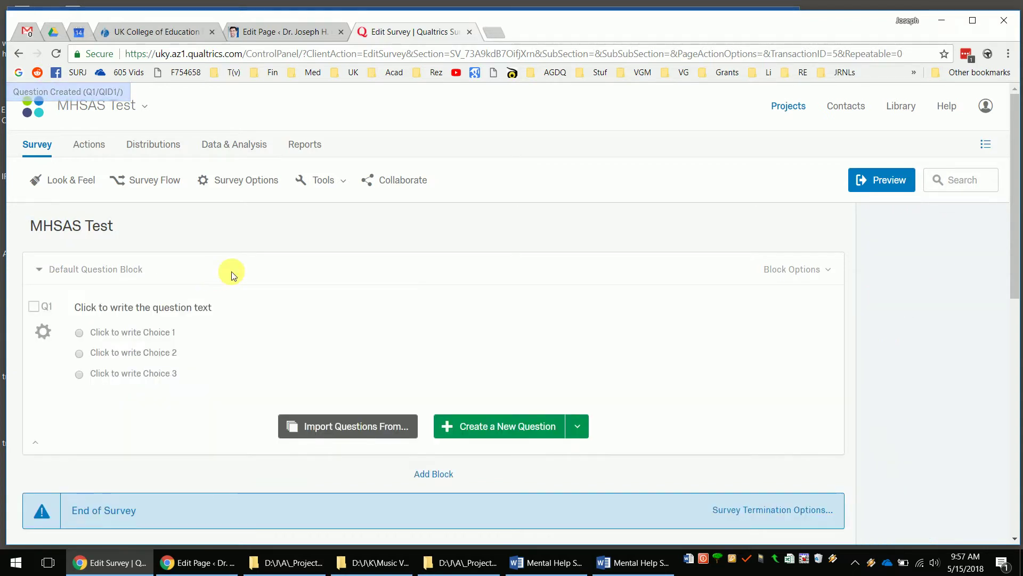
{"action": "left_click", "coordinate": [476, 347]}
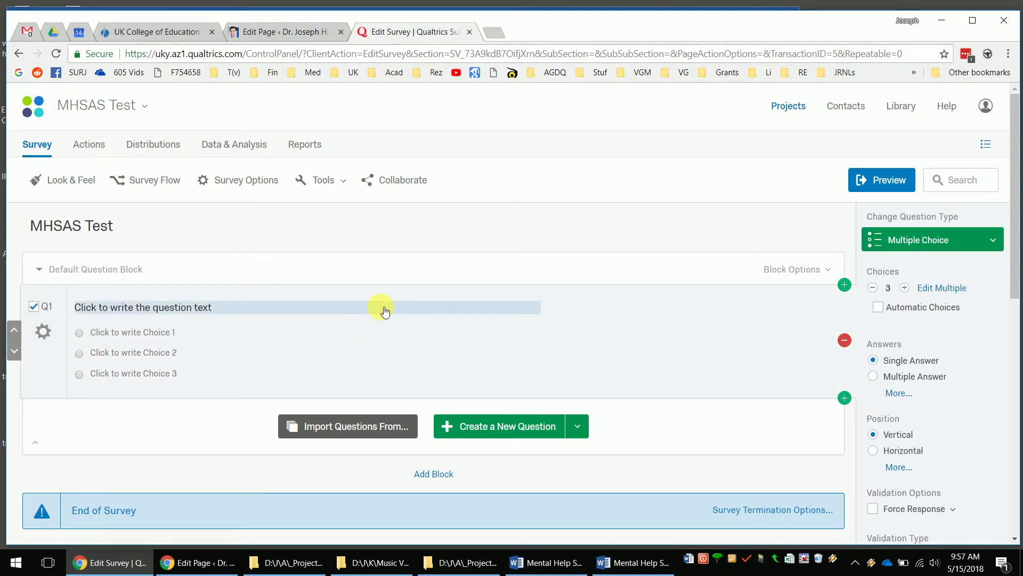
Switch to the Mental Help Seeking Attitudes Scale (MHSAS) document in Word and copy both instruction paragraphs
{"action": "left_click", "coordinate": [559, 571]}
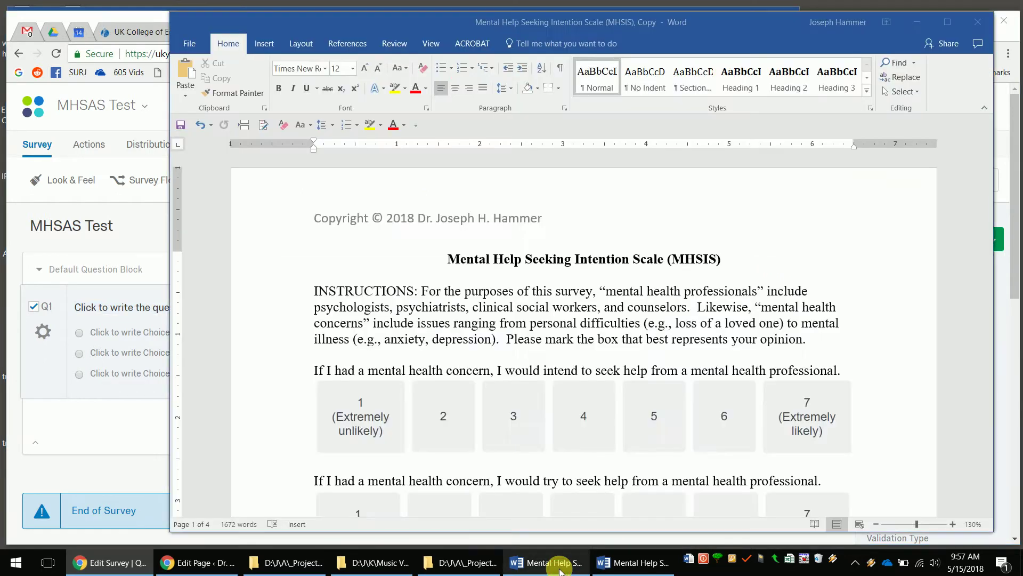
{"action": "left_click", "coordinate": [617, 569]}
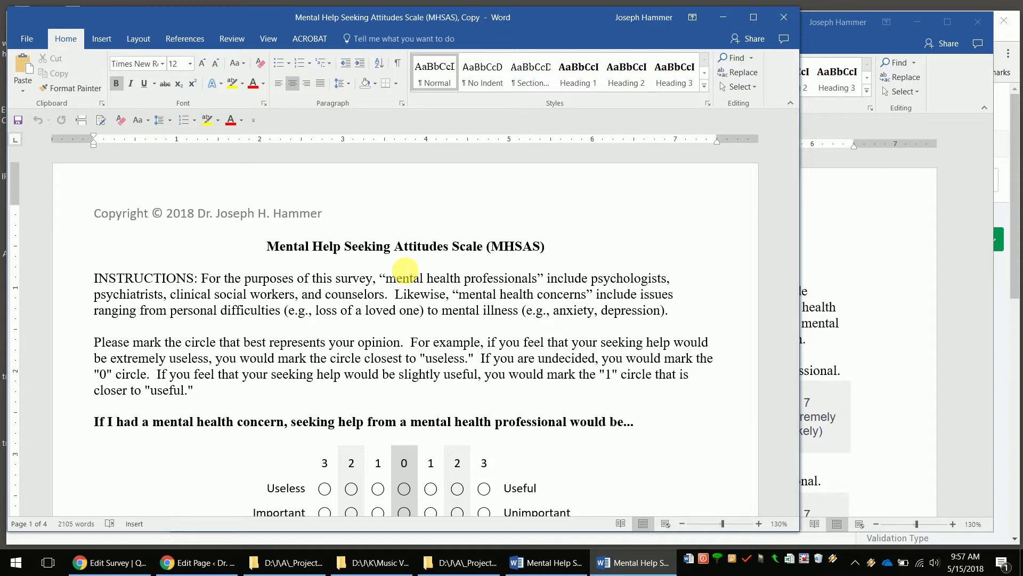
{"action": "scroll", "coordinate": [469, 306], "scroll_direction": "down", "scroll_amount": 1}
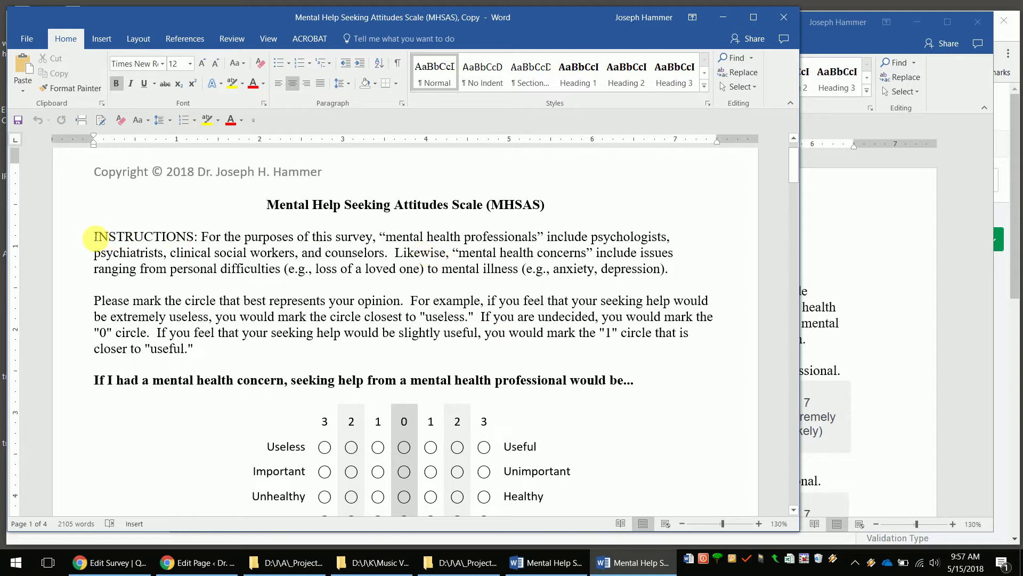
{"action": "left_click_drag", "start_coordinate": [94, 236], "coordinate": [207, 351]}
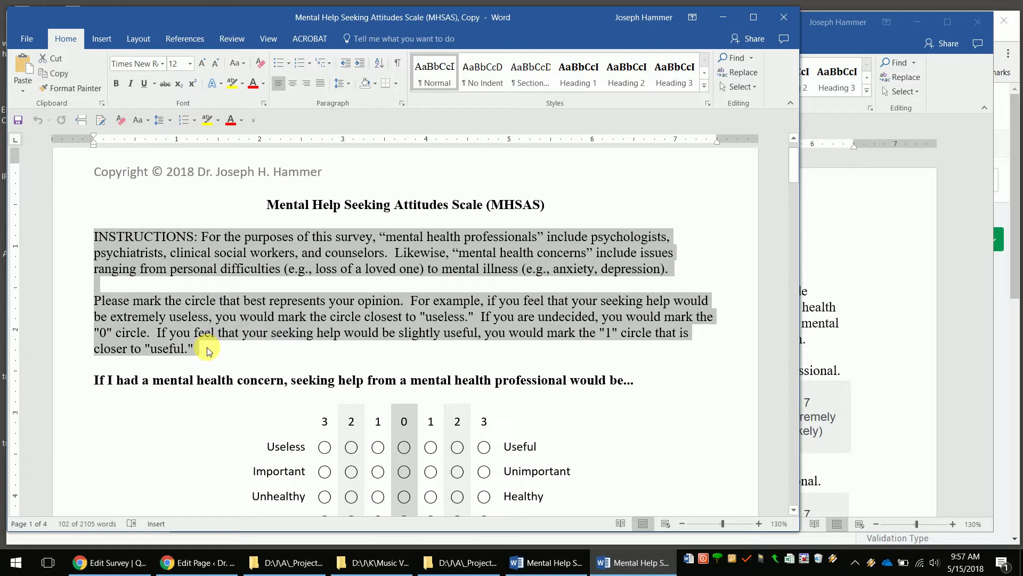
{"action": "right_click", "coordinate": [198, 319]}
{"action": "left_click", "coordinate": [228, 346]}
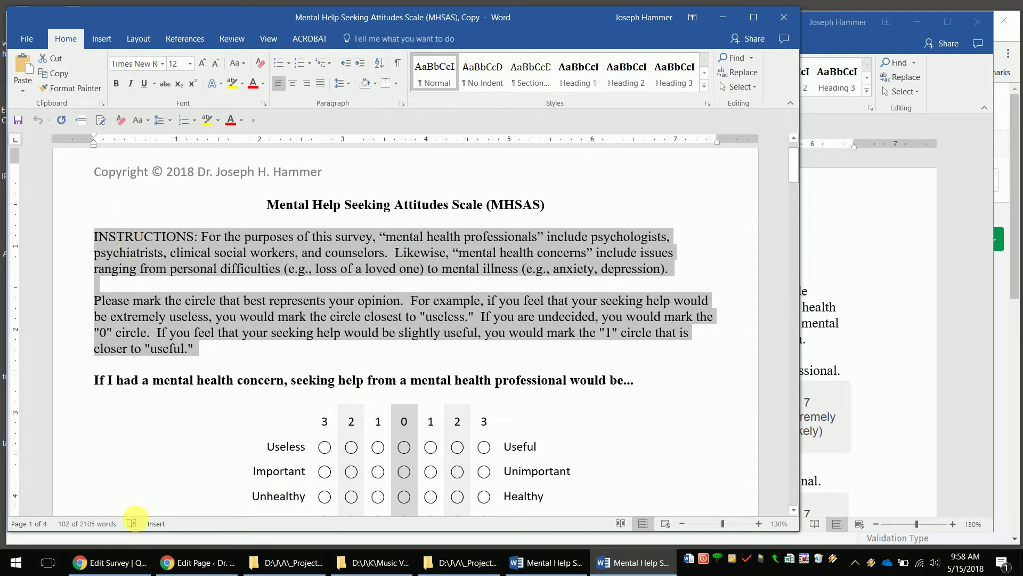
Return to the Qualtrics survey in Chrome and change question Q1 to a Matrix Table
{"action": "left_click", "coordinate": [130, 568]}
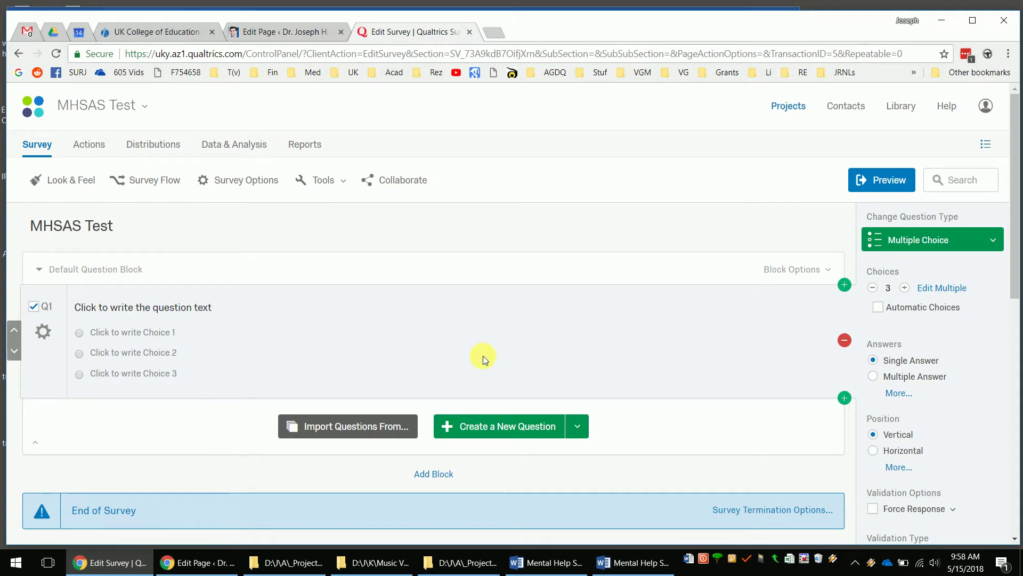
{"action": "left_click", "coordinate": [927, 245]}
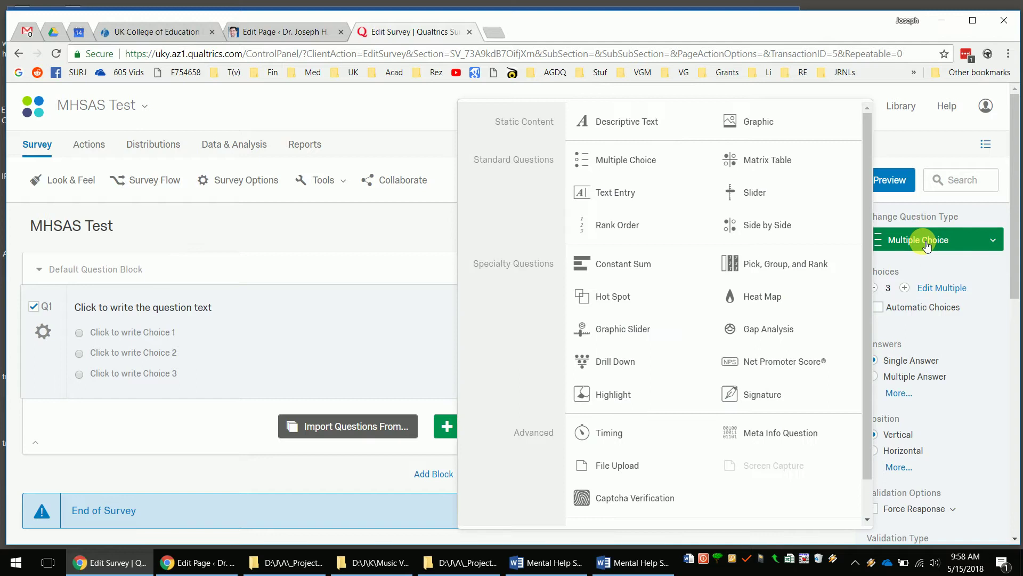
{"action": "mouse_move", "coordinate": [783, 159]}
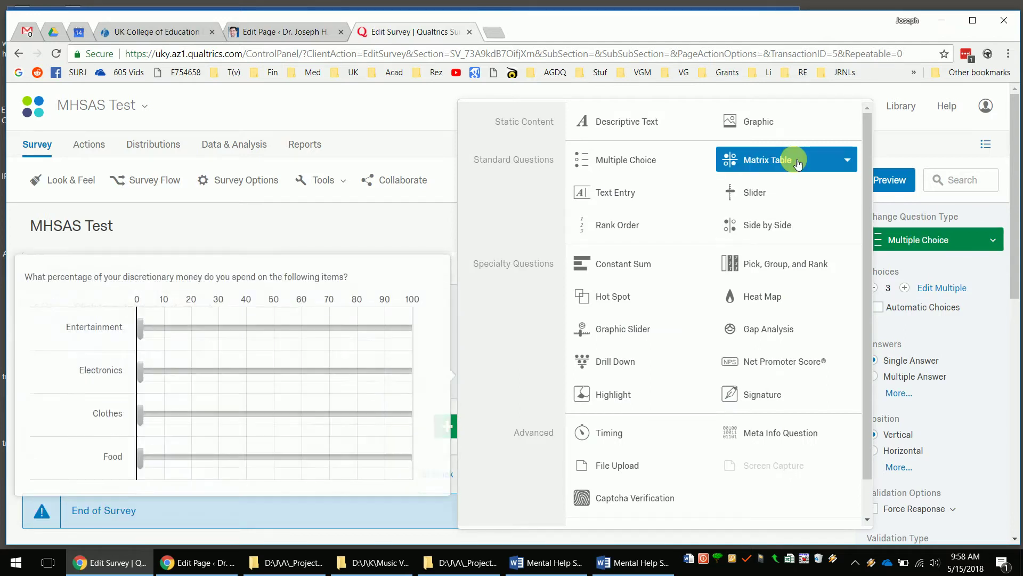
{"action": "left_click", "coordinate": [798, 162]}
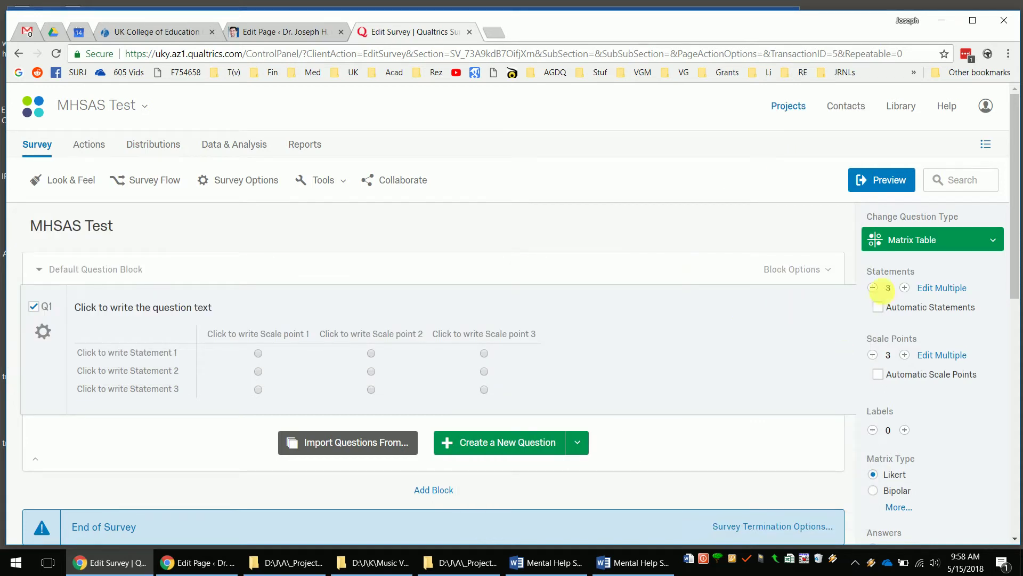
Set the number of statements in the Q1 matrix to 9
{"action": "left_click", "coordinate": [905, 288]}
{"action": "left_click", "coordinate": [905, 288]}
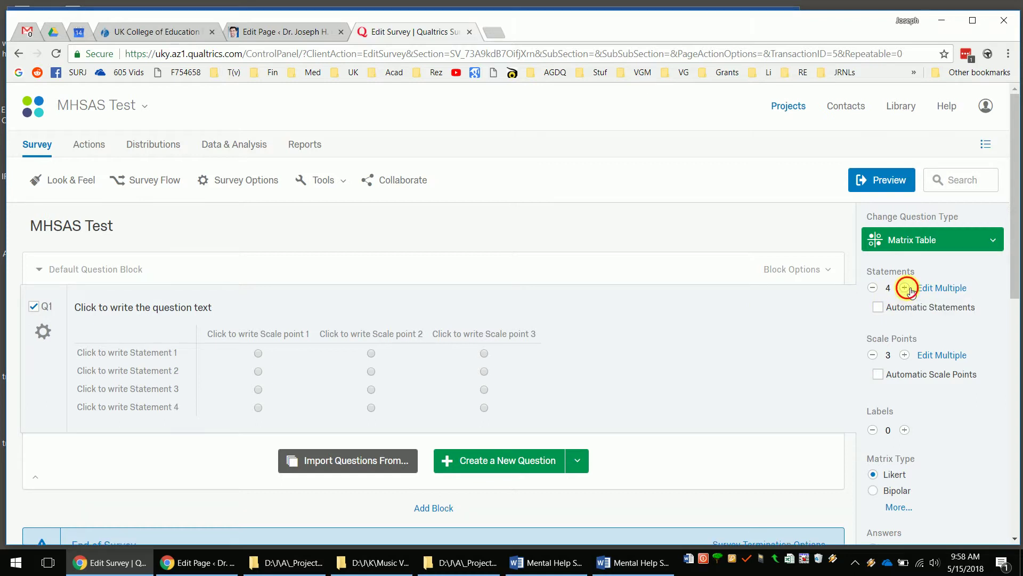
{"action": "left_click", "coordinate": [905, 288]}
{"action": "left_click", "coordinate": [905, 287]}
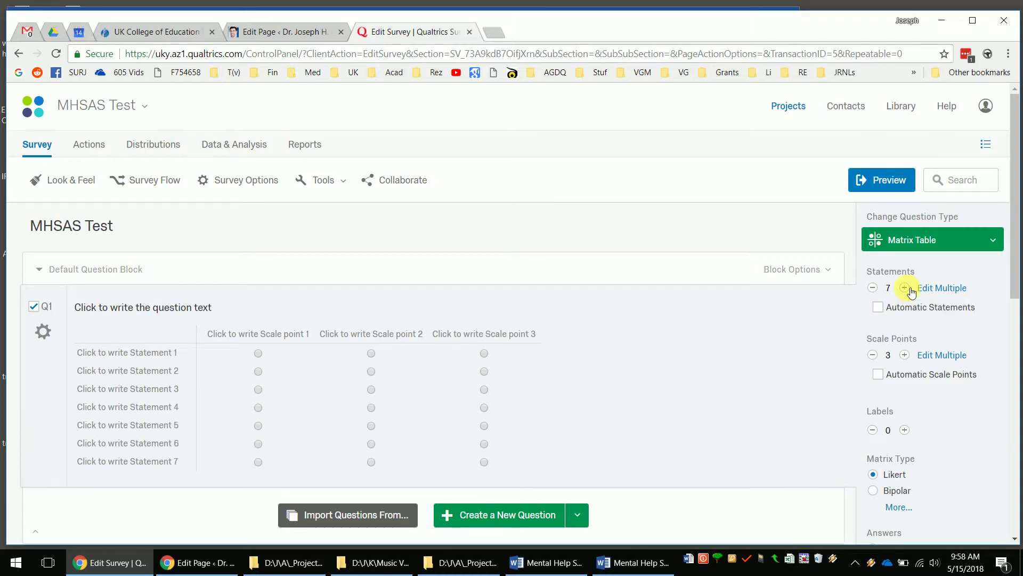
{"action": "left_click", "coordinate": [905, 288]}
{"action": "left_click", "coordinate": [906, 288]}
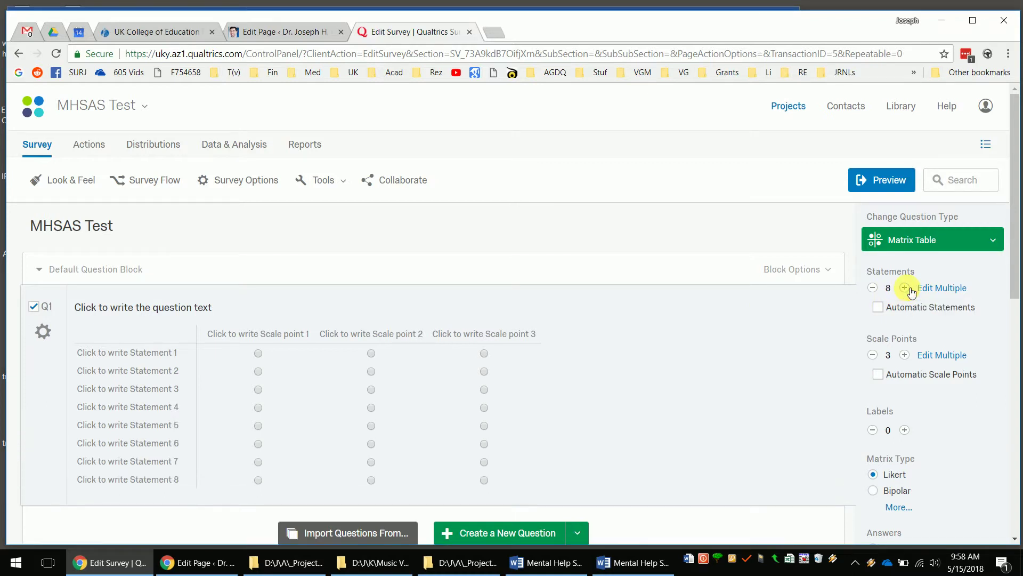
Set the number of scale points in the Q1 matrix to 7
{"action": "left_click", "coordinate": [904, 354]}
{"action": "left_click", "coordinate": [905, 354]}
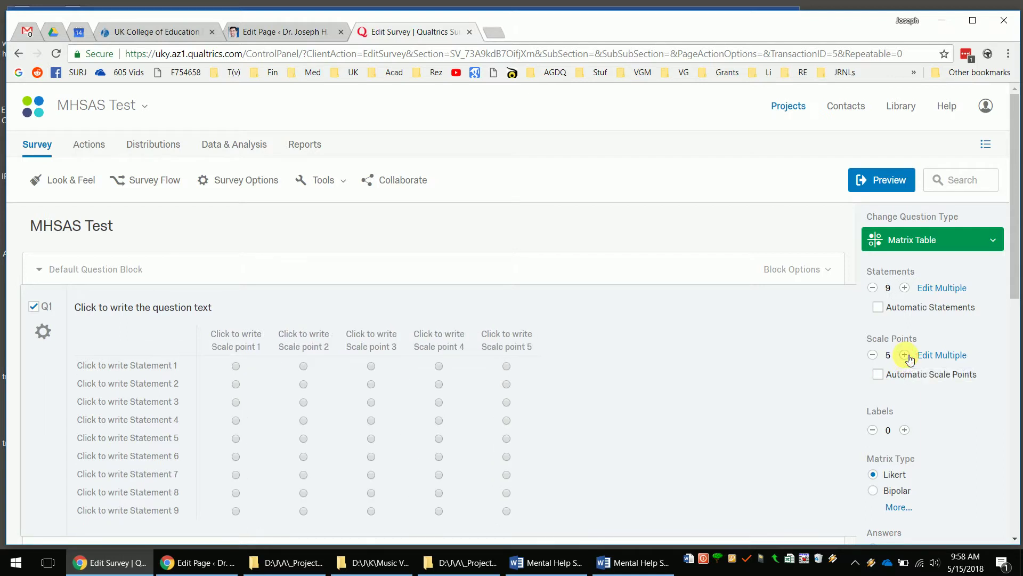
{"action": "left_click", "coordinate": [904, 354]}
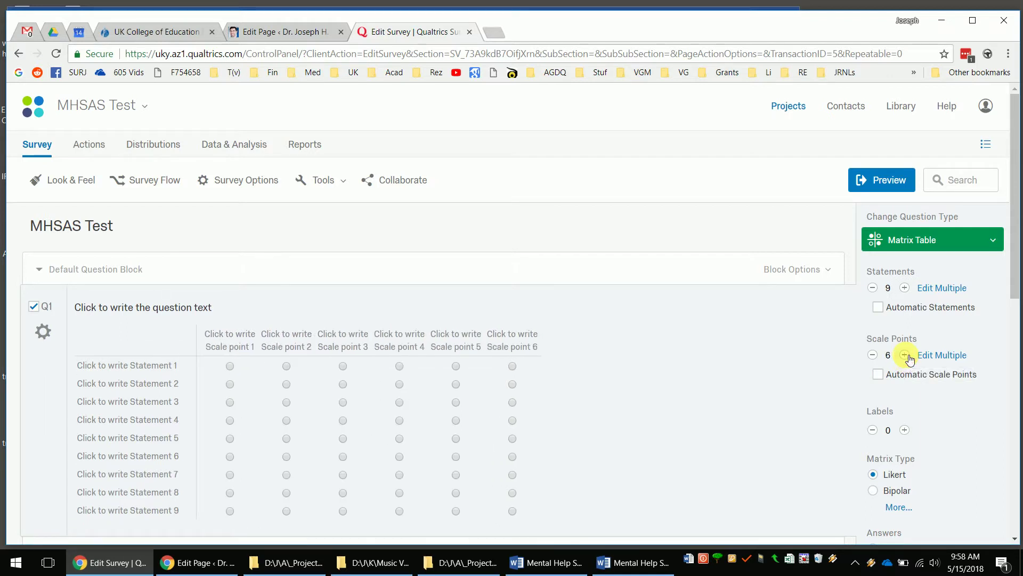
{"action": "left_click", "coordinate": [905, 355]}
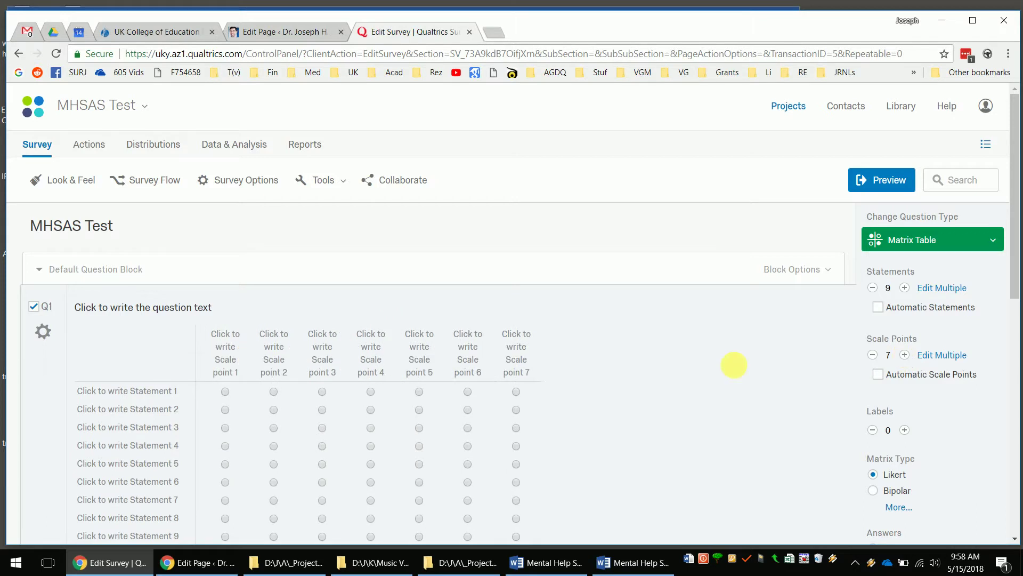
Change the Q1 matrix type to Bipolar and set its number of labels to 7
{"action": "scroll", "coordinate": [734, 365], "scroll_direction": "down", "scroll_amount": 2}
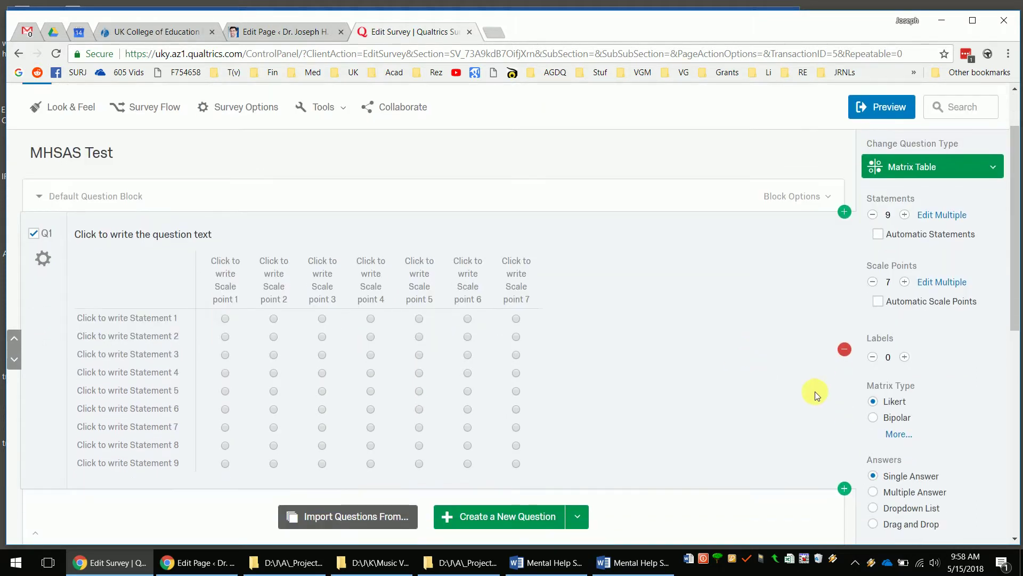
{"action": "left_click", "coordinate": [872, 411]}
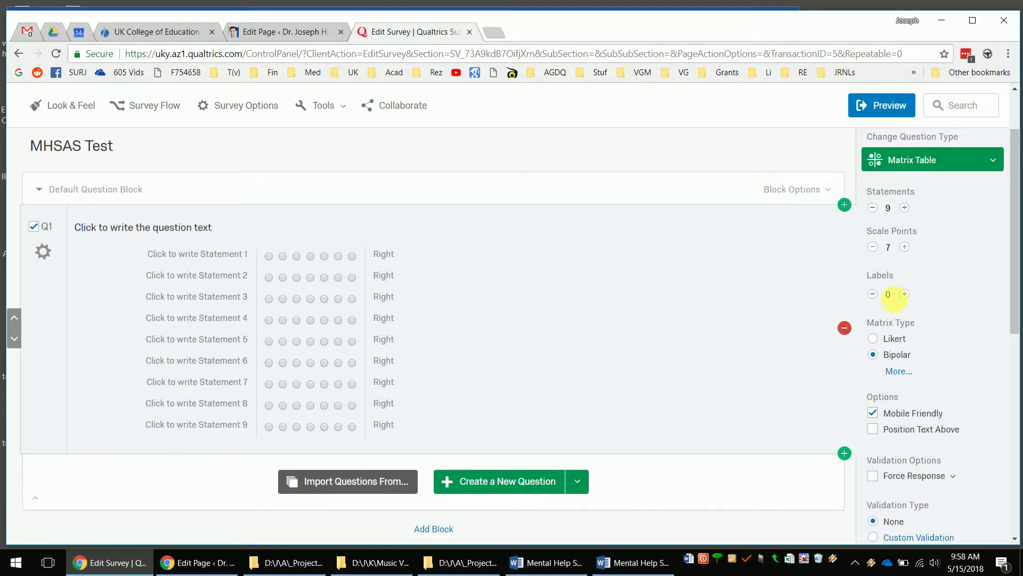
{"action": "left_click", "coordinate": [905, 294]}
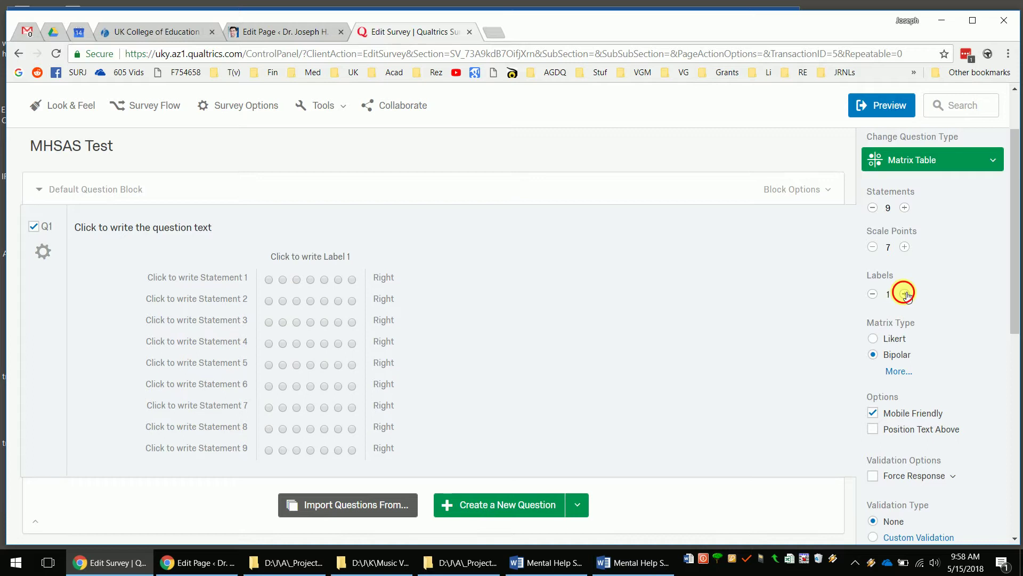
{"action": "left_click", "coordinate": [905, 294]}
{"action": "left_click", "coordinate": [904, 293]}
{"action": "left_click", "coordinate": [904, 294]}
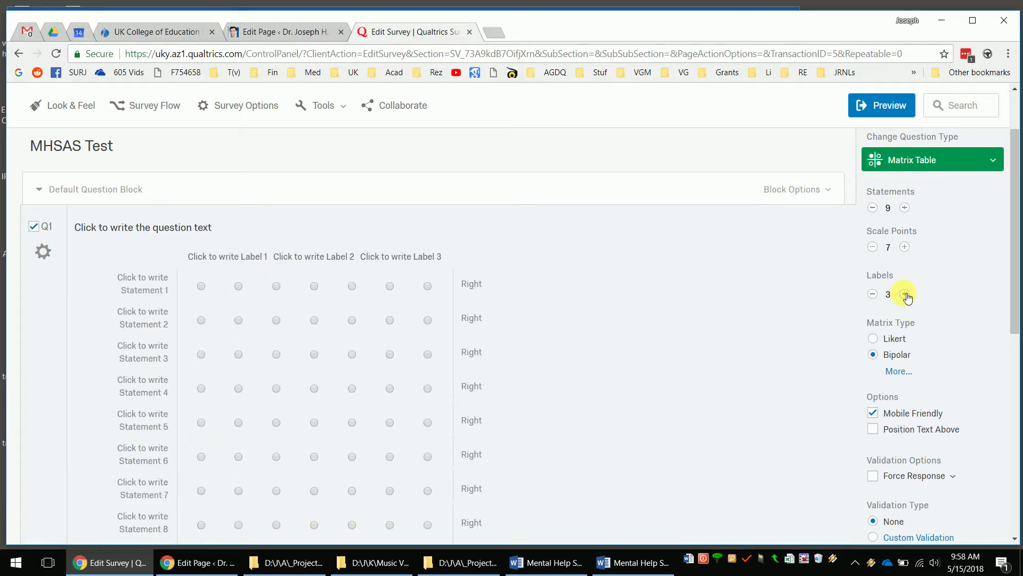
{"action": "left_click", "coordinate": [906, 295]}
{"action": "left_click", "coordinate": [905, 294]}
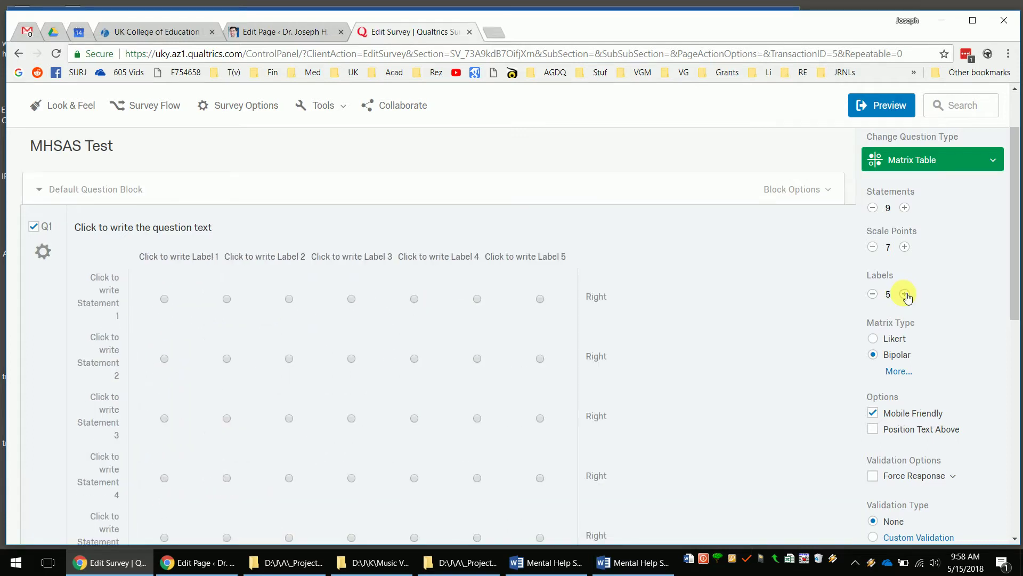
{"action": "left_click", "coordinate": [905, 294]}
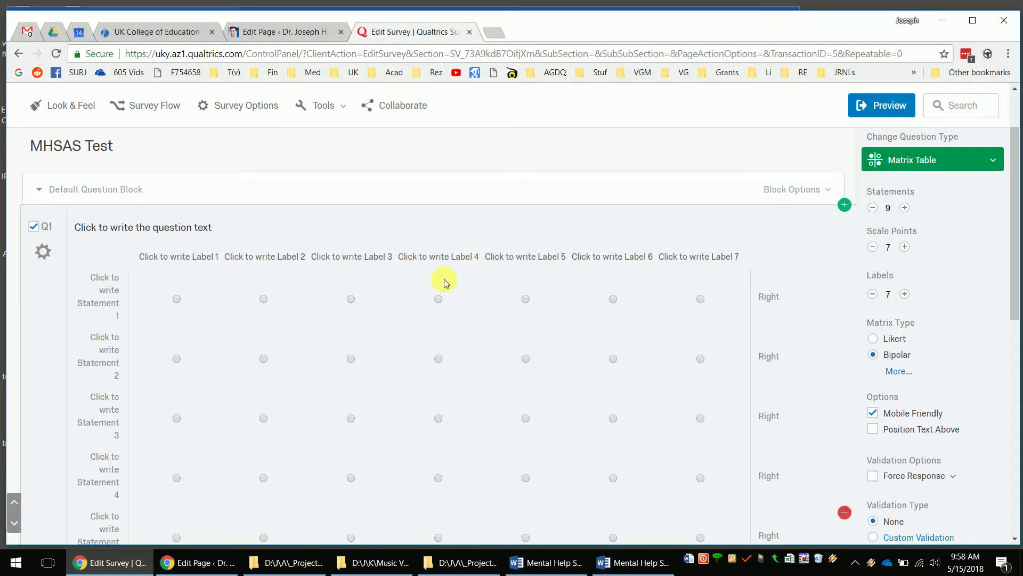
Check the response scale layout in the MHSAS Word document and return to the Qualtrics survey editor
{"action": "left_click", "coordinate": [552, 563]}
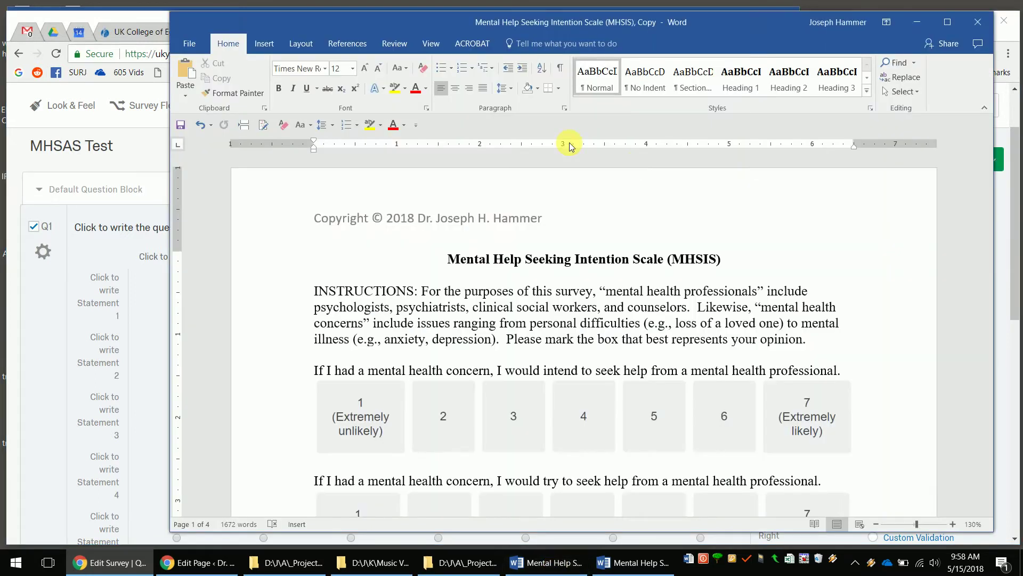
{"action": "left_click", "coordinate": [634, 562]}
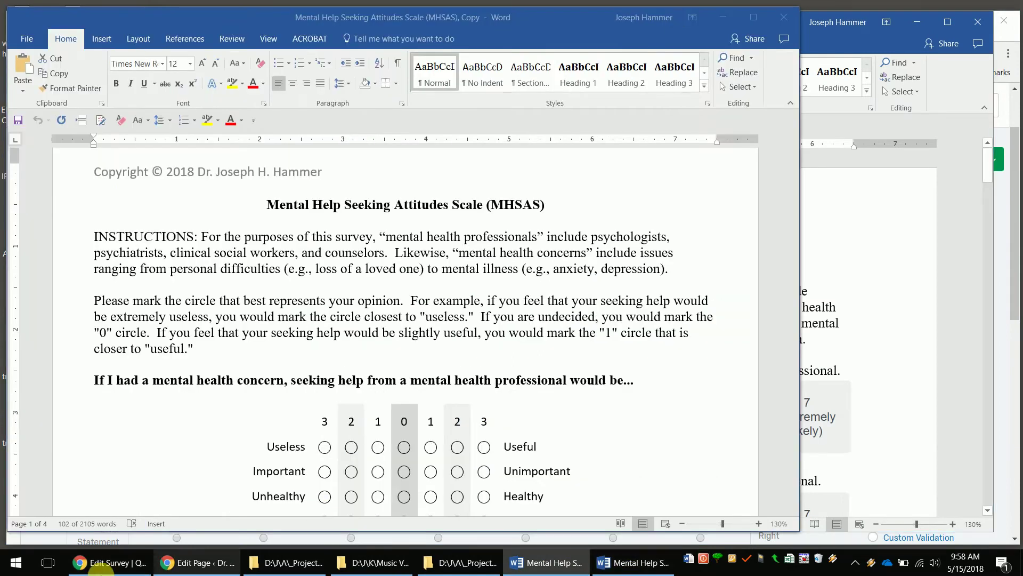
{"action": "left_click", "coordinate": [101, 564]}
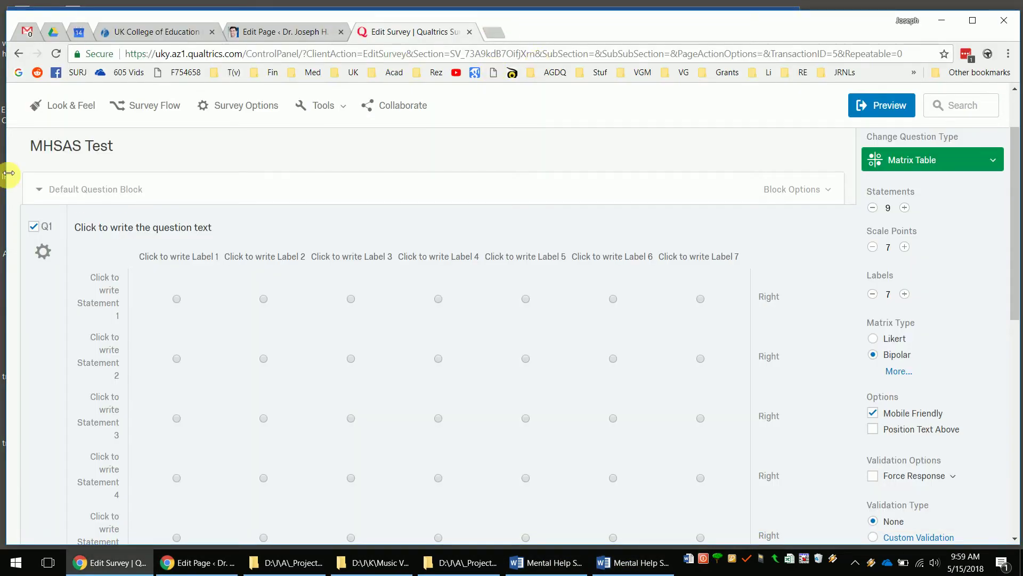
Narrow the browser window to expose the MHSAS Word document and copy its two instruction paragraphs
{"action": "left_click_drag", "start_coordinate": [8, 172], "coordinate": [140, 172]}
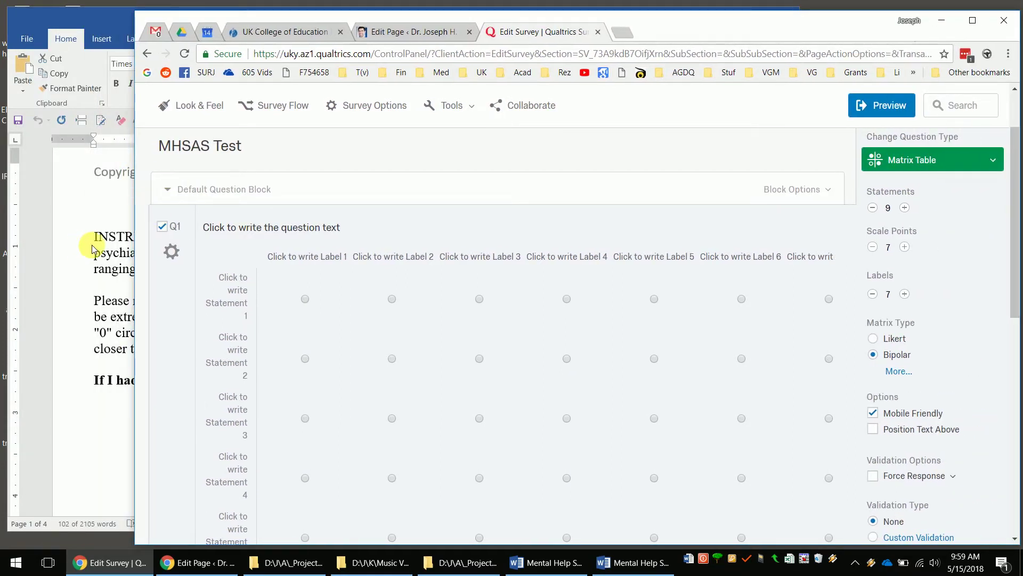
{"action": "left_click_drag", "start_coordinate": [91, 242], "coordinate": [268, 288]}
{"action": "right_click", "coordinate": [279, 259]}
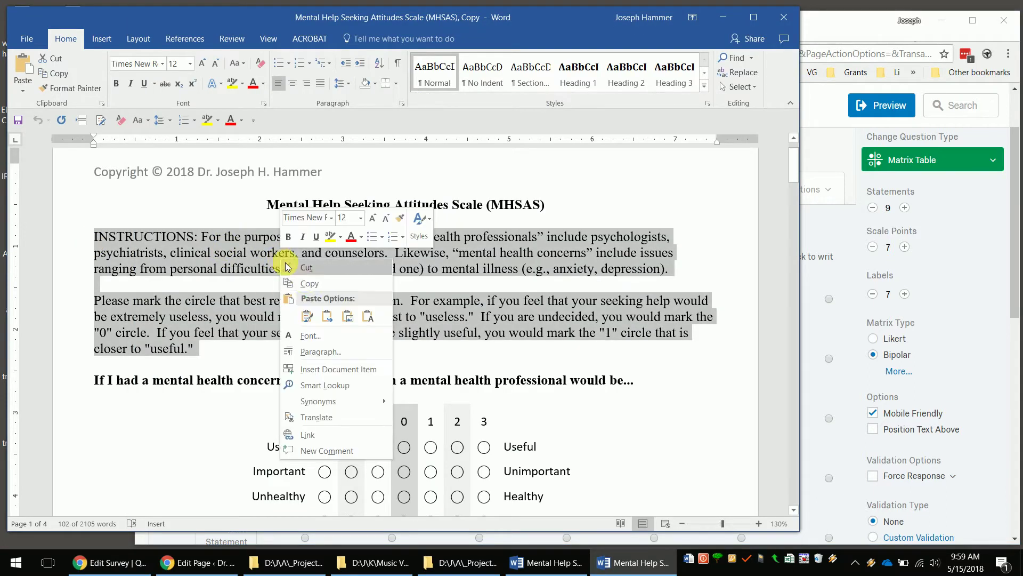
{"action": "left_click", "coordinate": [308, 284]}
Return to the Qualtrics survey editor and replace the Q1 placeholder question text with the copied instructions
{"action": "left_click", "coordinate": [852, 30]}
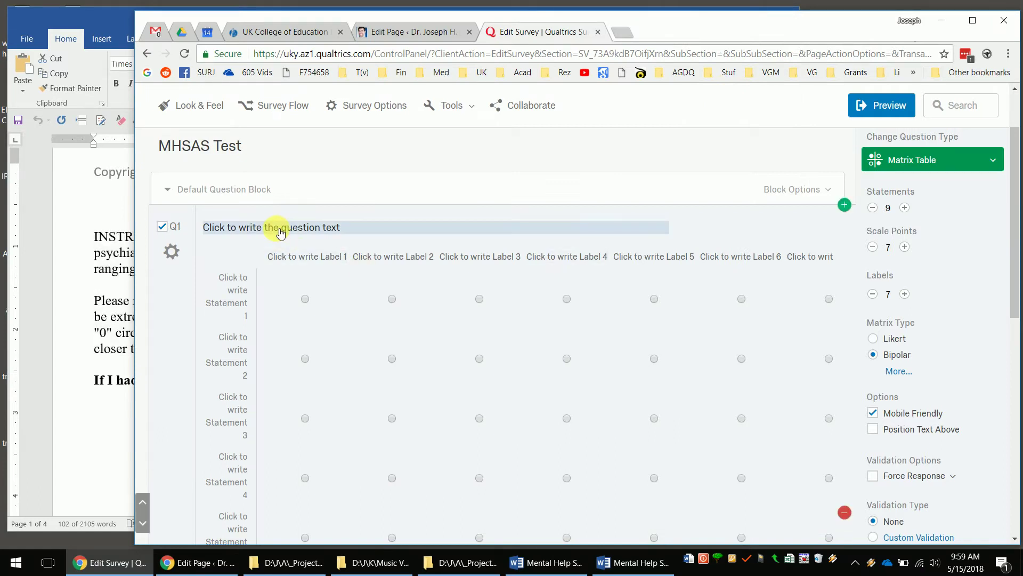
{"action": "left_click", "coordinate": [281, 233]}
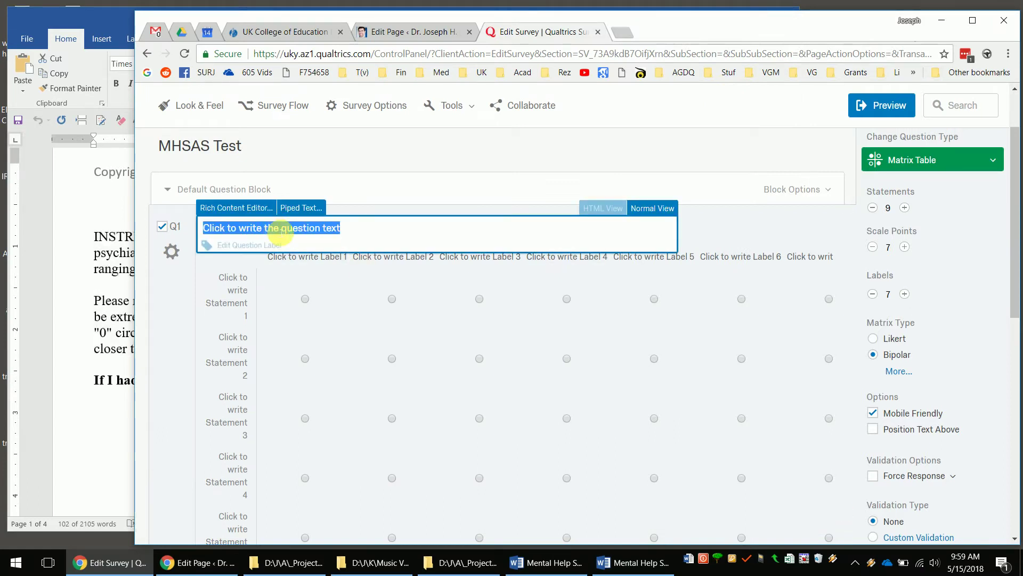
{"action": "key", "text": "ctrl+v"}
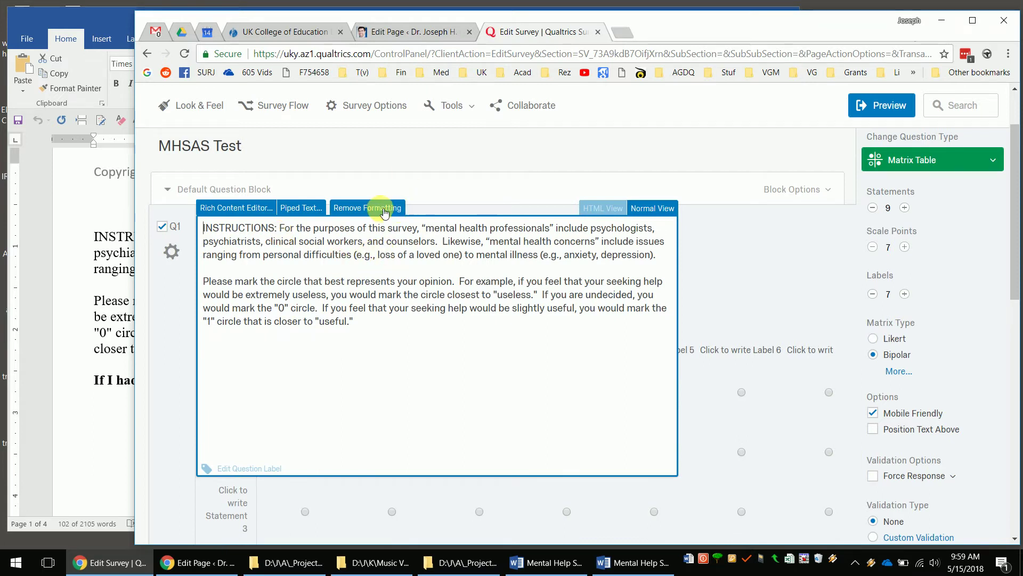
{"action": "left_click", "coordinate": [424, 165]}
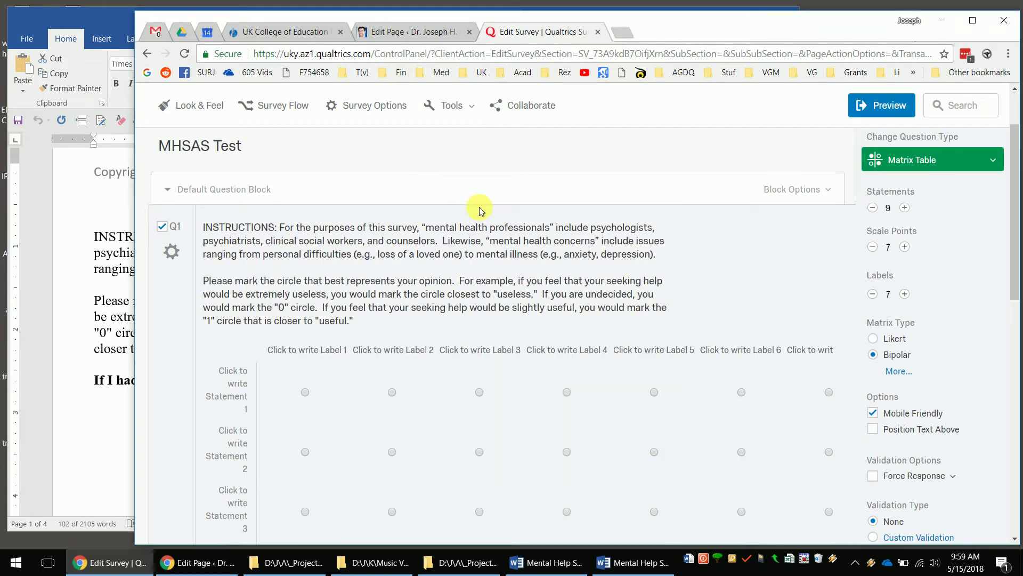
Remove the pasted formatting from the Q1 question text and make the word INSTRUCTIONS bold
{"action": "left_click", "coordinate": [427, 267]}
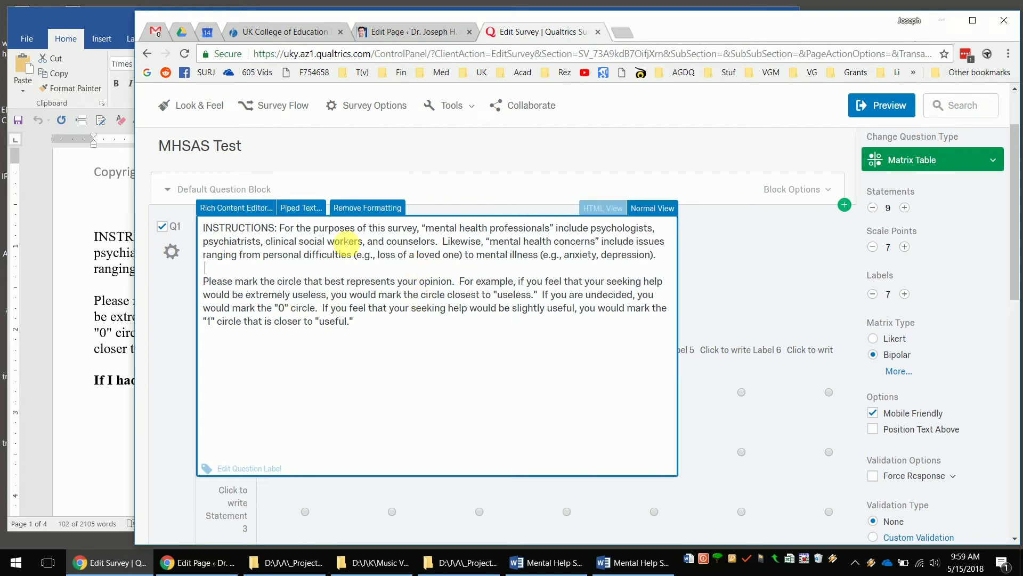
{"action": "left_click", "coordinate": [355, 211]}
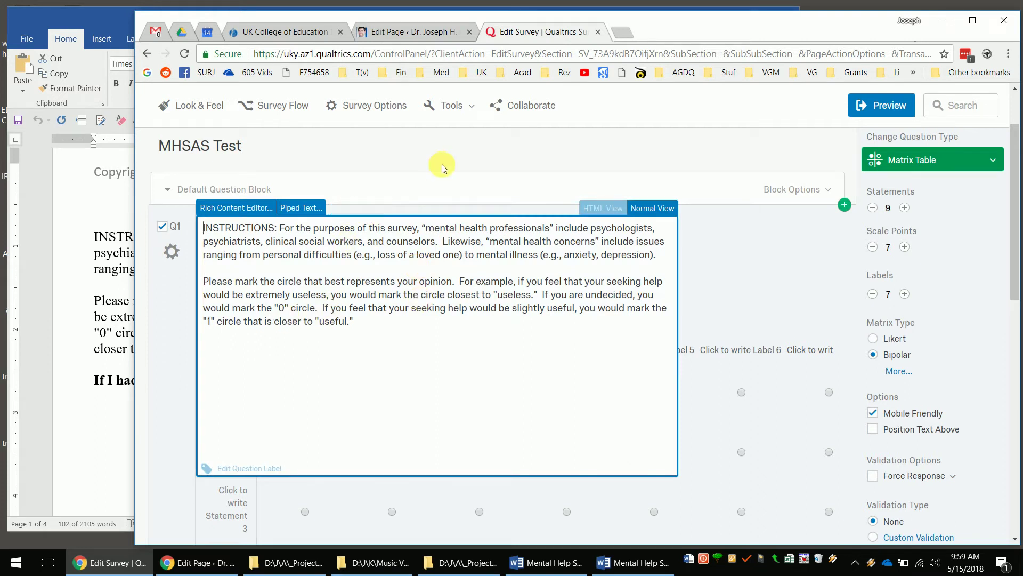
{"action": "double_click", "coordinate": [259, 228]}
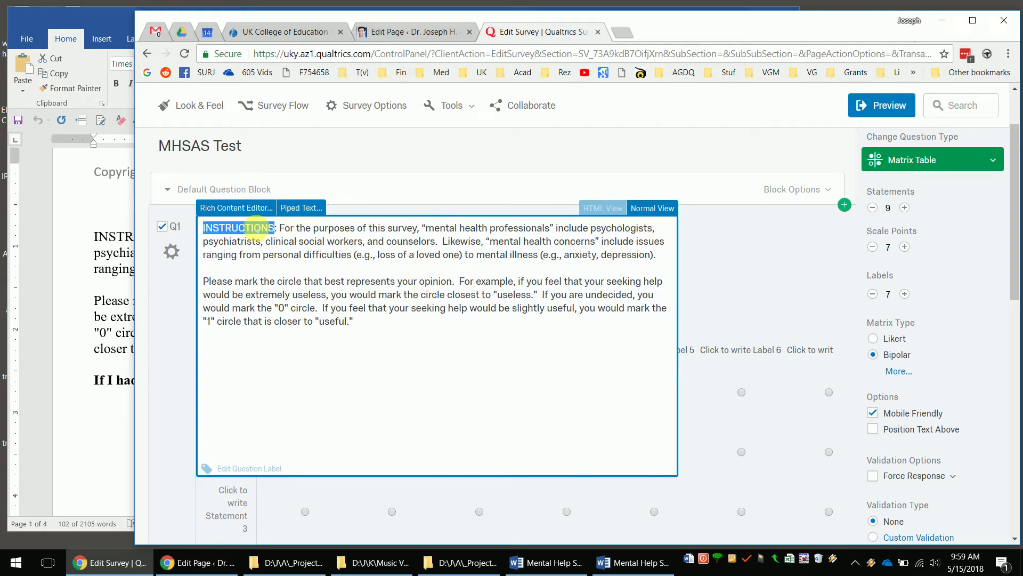
{"action": "key", "text": "ctrl+b"}
{"action": "left_click", "coordinate": [482, 184]}
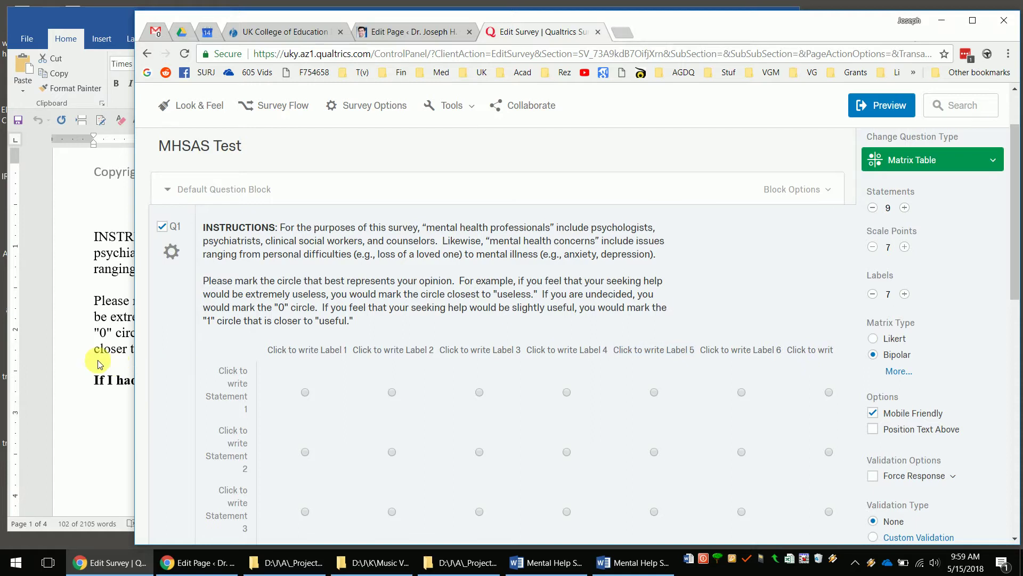
Check the scale numbers in the Word document and try to set the first four Q1 column labels to 3, 2, 1 and 0
{"action": "left_click", "coordinate": [80, 393]}
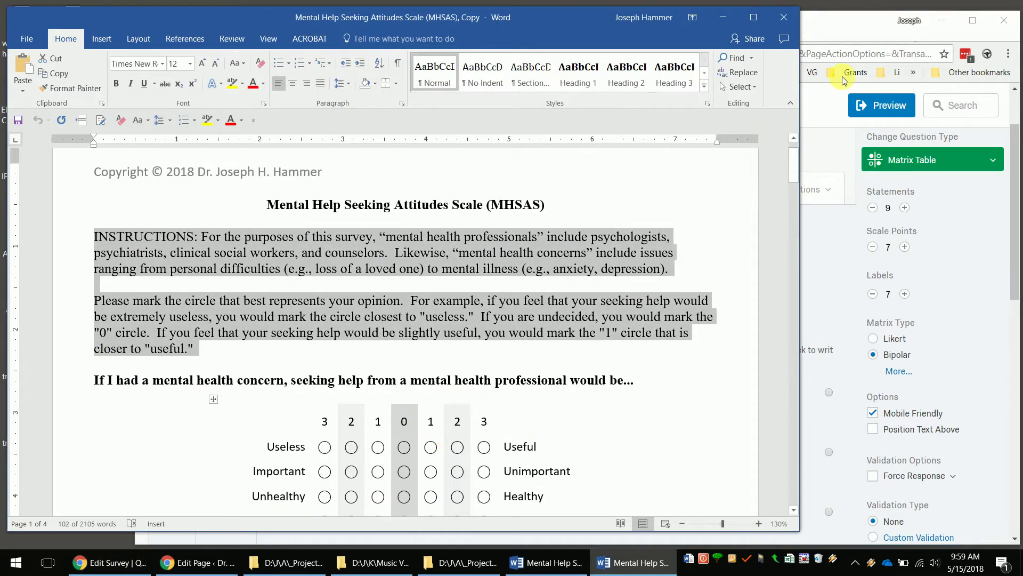
{"action": "left_click", "coordinate": [844, 29]}
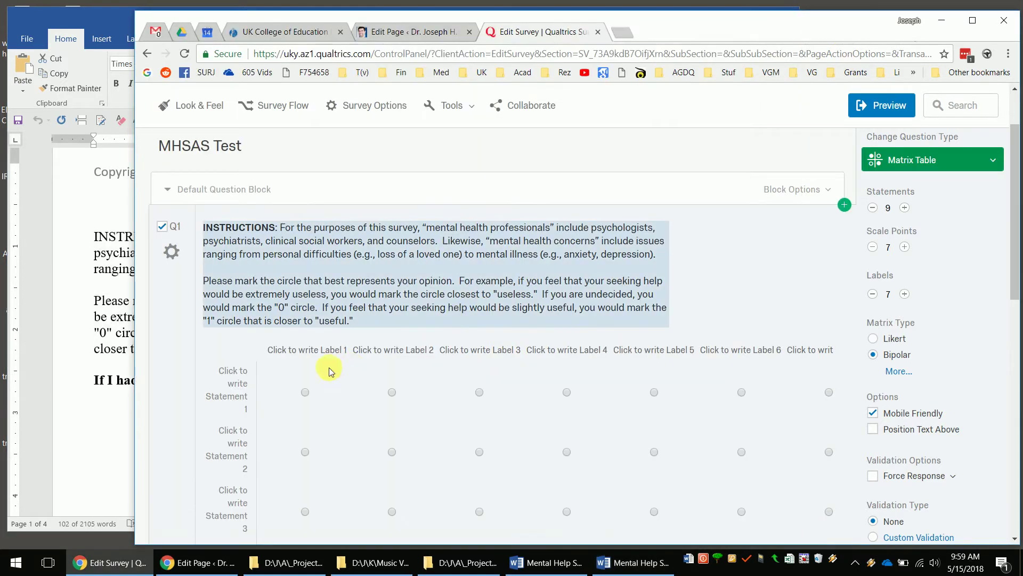
{"action": "left_click", "coordinate": [327, 350]}
{"action": "type", "text": "3"}
{"action": "left_click", "coordinate": [392, 352]}
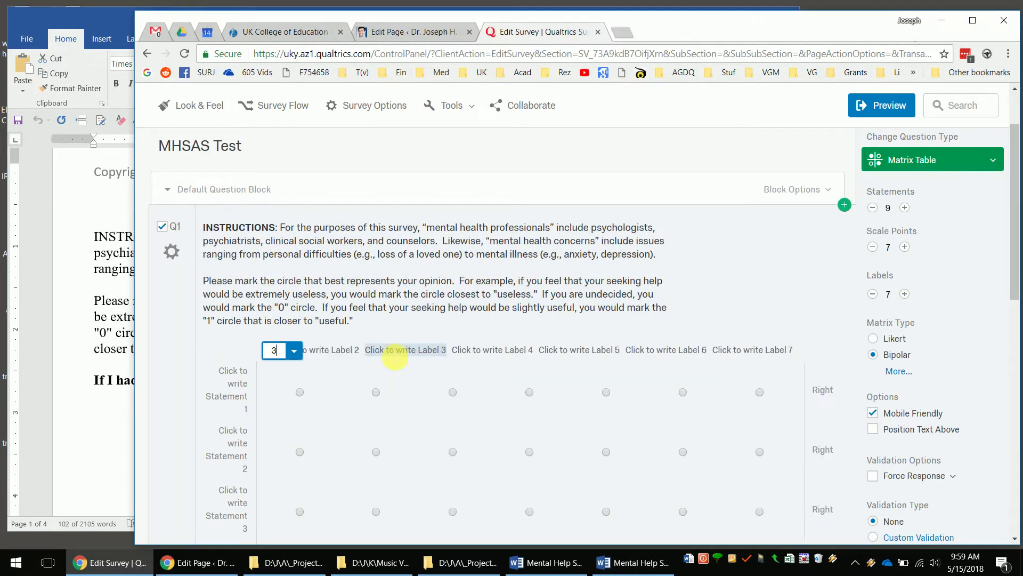
{"action": "type", "text": "2"}
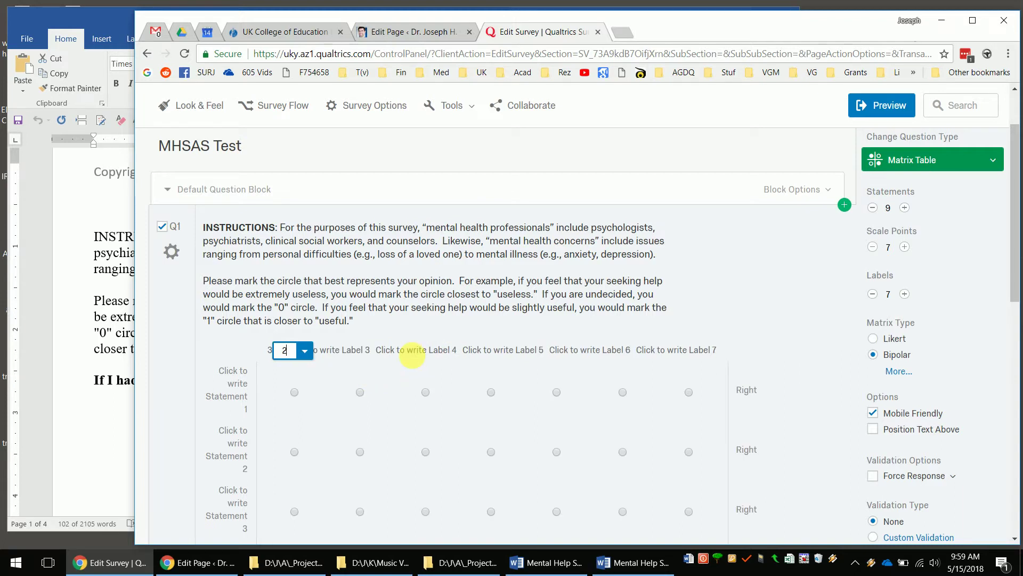
{"action": "left_click", "coordinate": [344, 350]}
{"action": "type", "text": "1"}
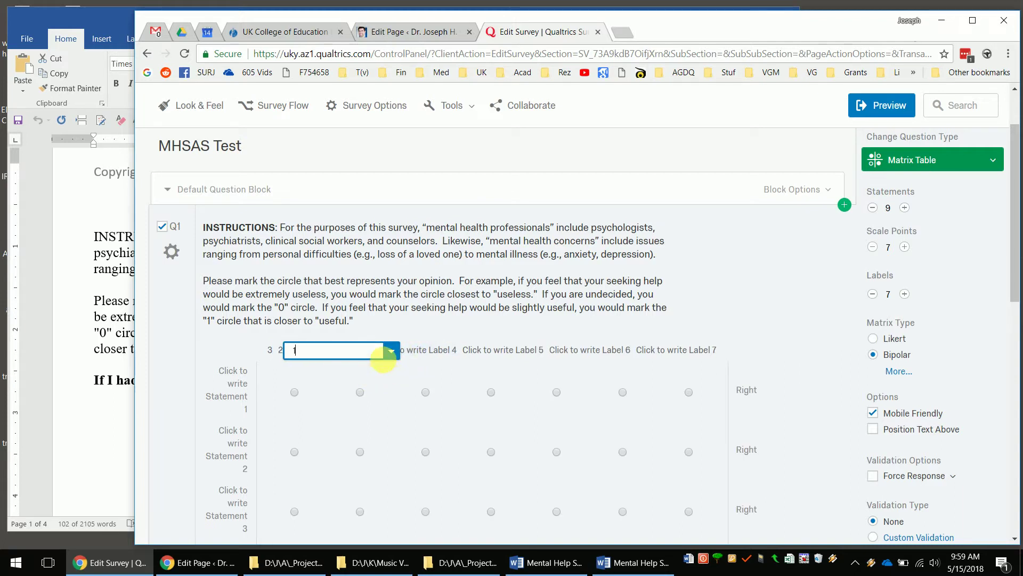
{"action": "left_click", "coordinate": [362, 352]}
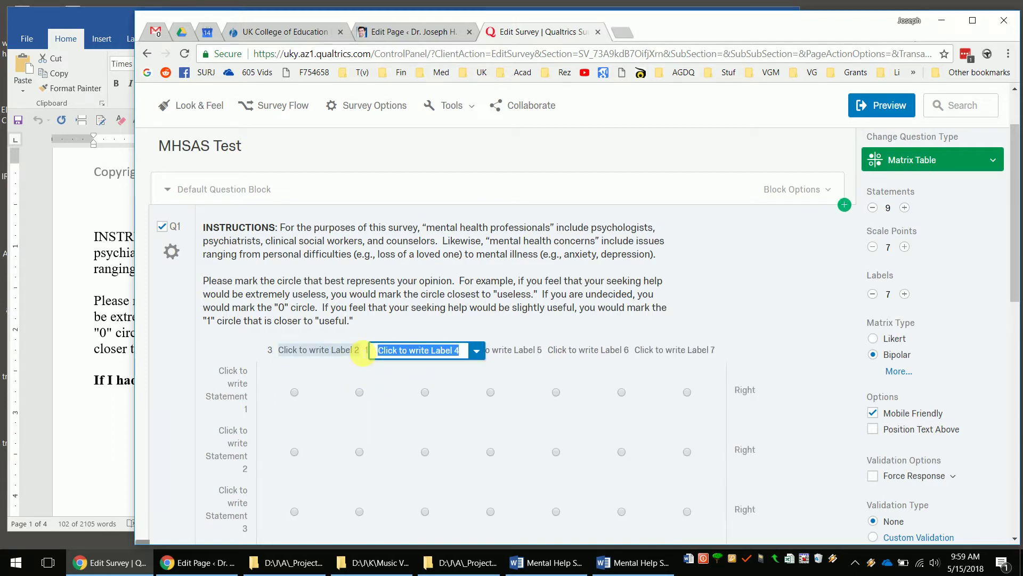
{"action": "type", "text": "0"}
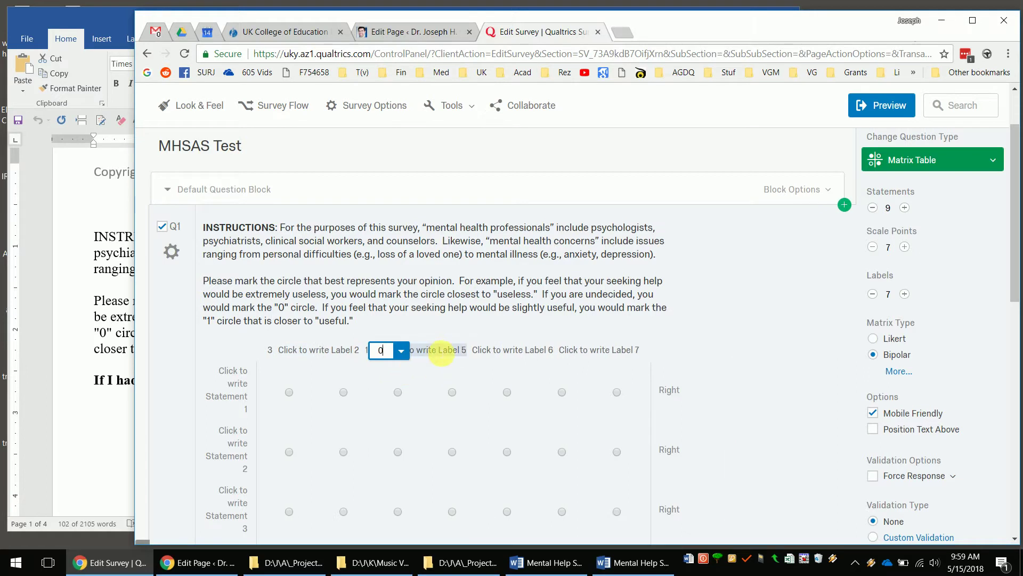
Try to set the last three column labels of the Q1 matrix to 1, 2 and 3
{"action": "left_click", "coordinate": [436, 349]}
{"action": "type", "text": "1"}
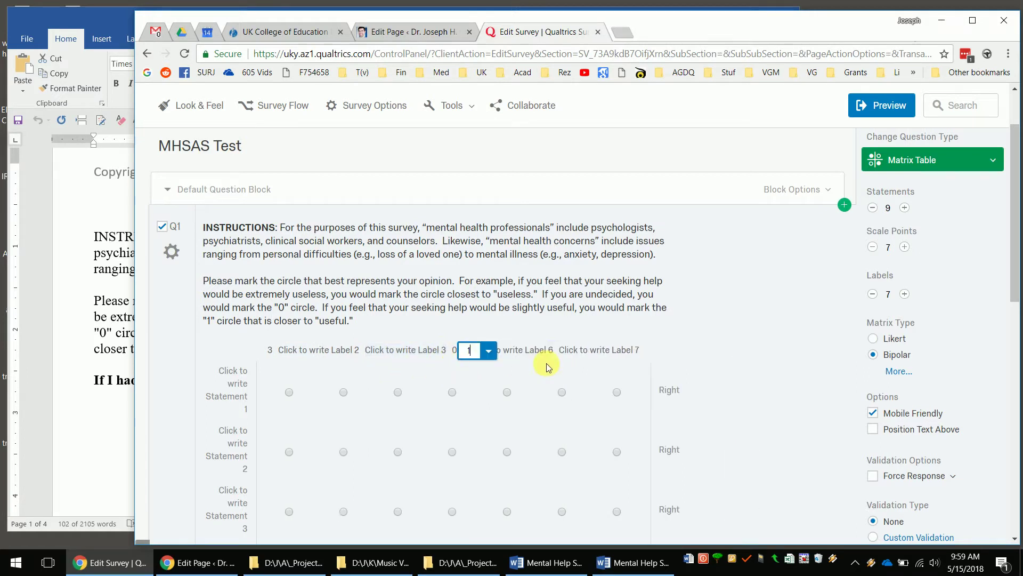
{"action": "left_click", "coordinate": [538, 350]}
{"action": "type", "text": "2"}
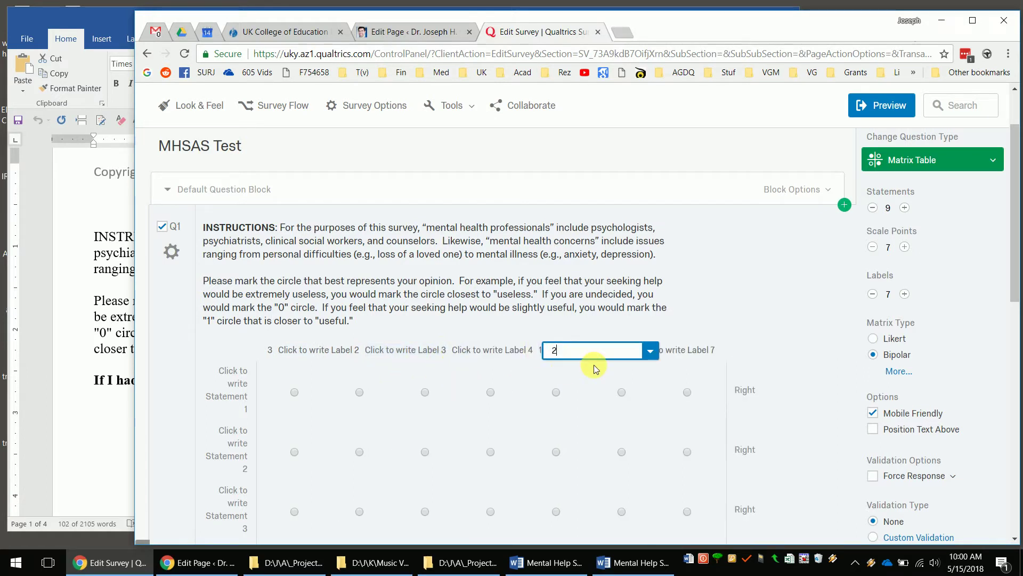
{"action": "left_click", "coordinate": [613, 354]}
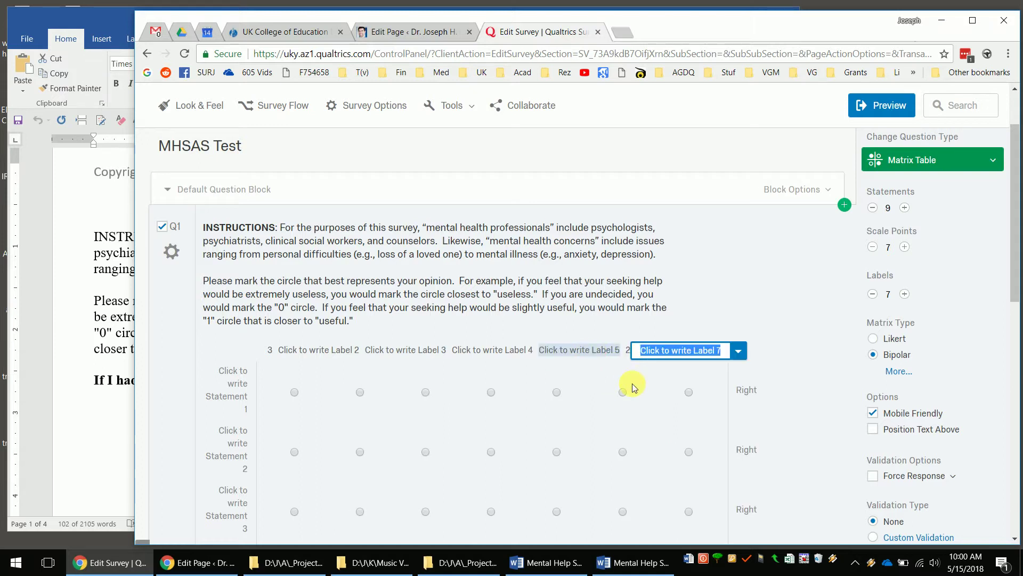
{"action": "type", "text": "3"}
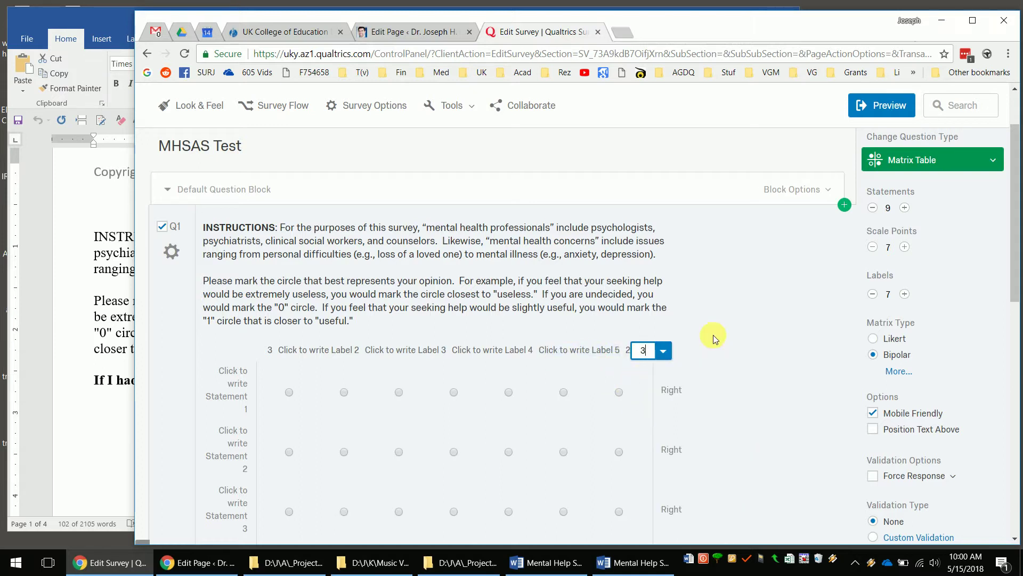
{"action": "left_click", "coordinate": [768, 296]}
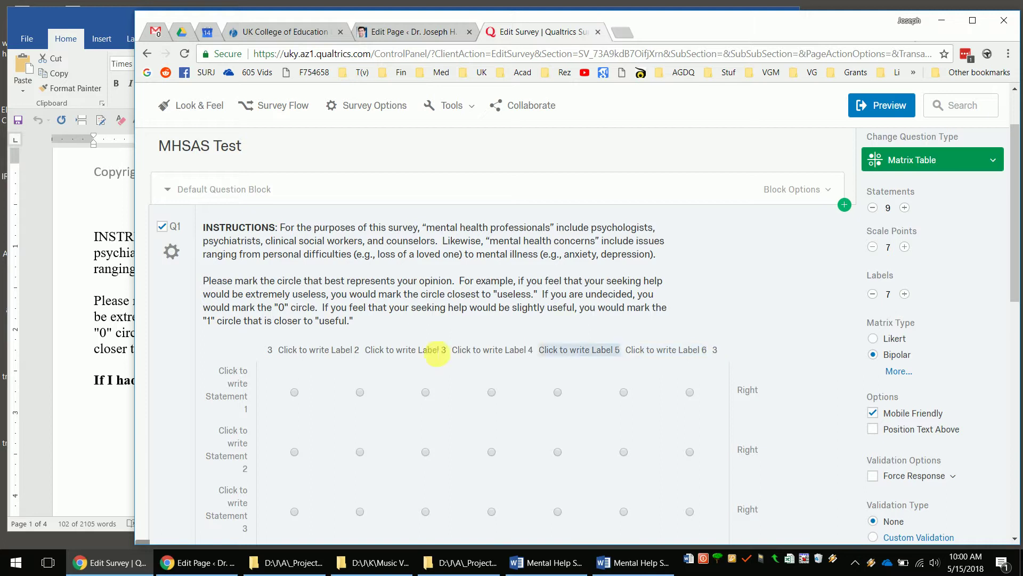
Try again to set the second column label of the Q1 matrix to 2
{"action": "left_click", "coordinate": [270, 350]}
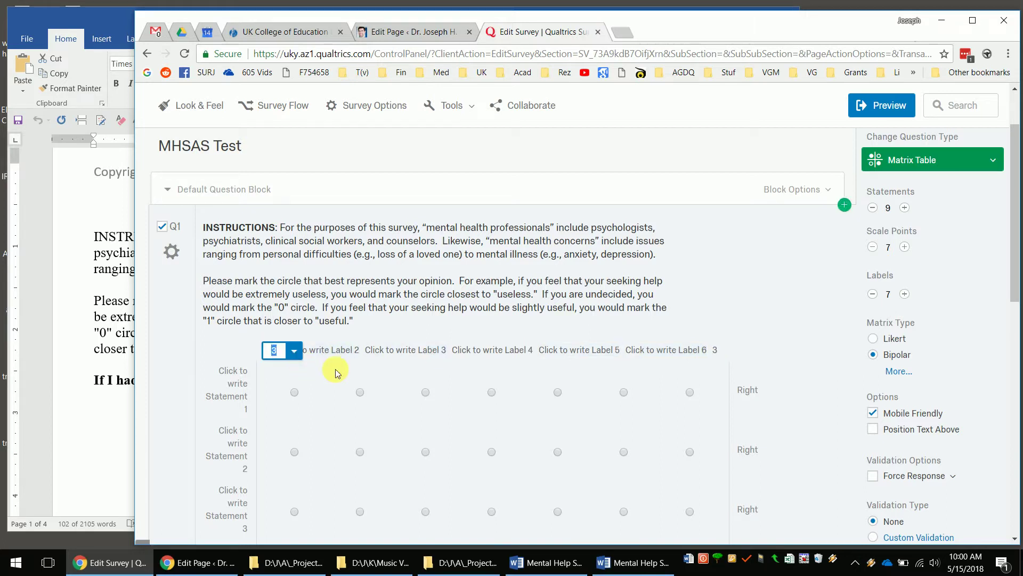
{"action": "left_click", "coordinate": [349, 351]}
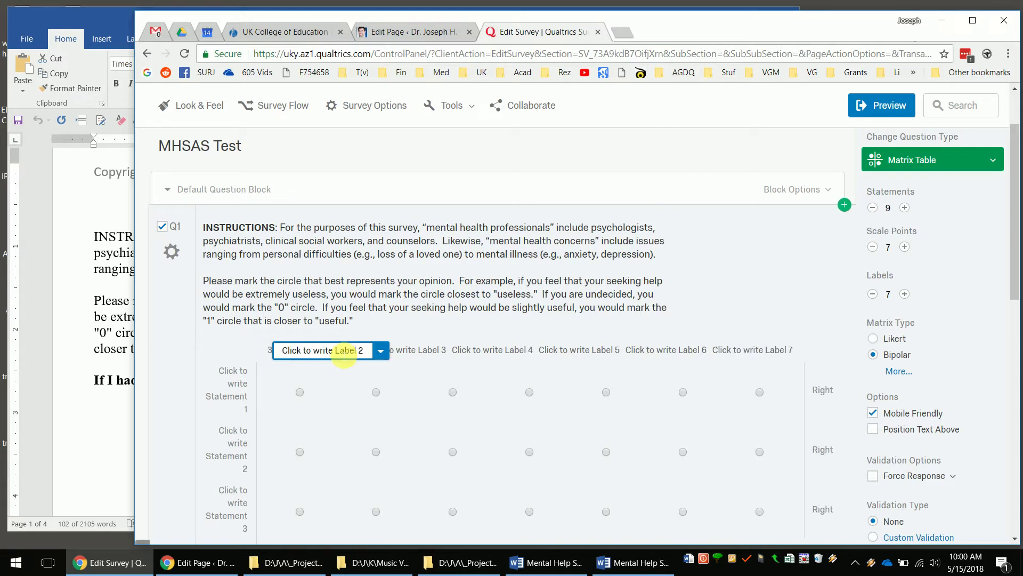
{"action": "type", "text": "2"}
{"action": "left_click", "coordinate": [379, 311]}
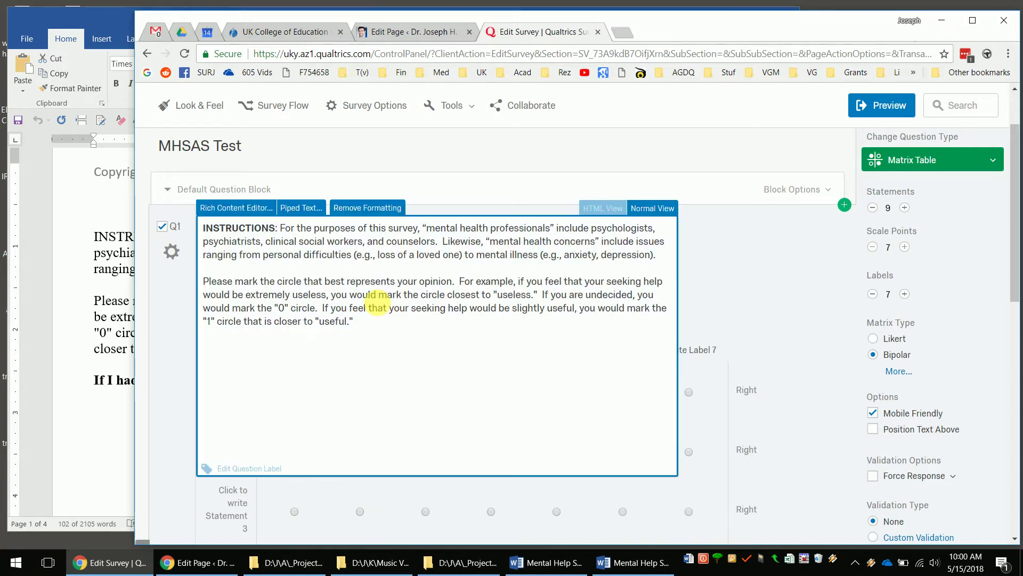
{"action": "left_click", "coordinate": [728, 267]}
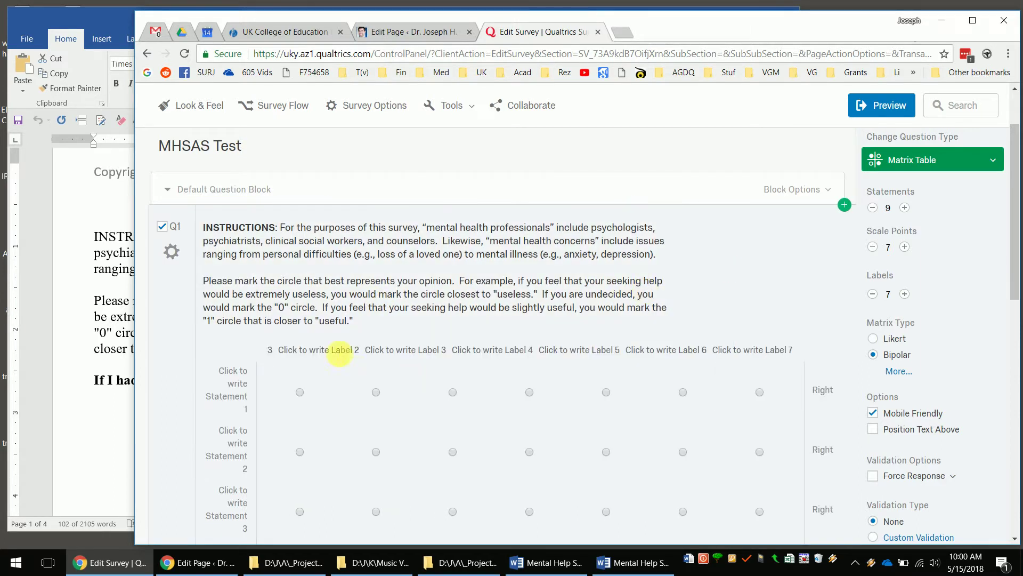
{"action": "left_click", "coordinate": [339, 350]}
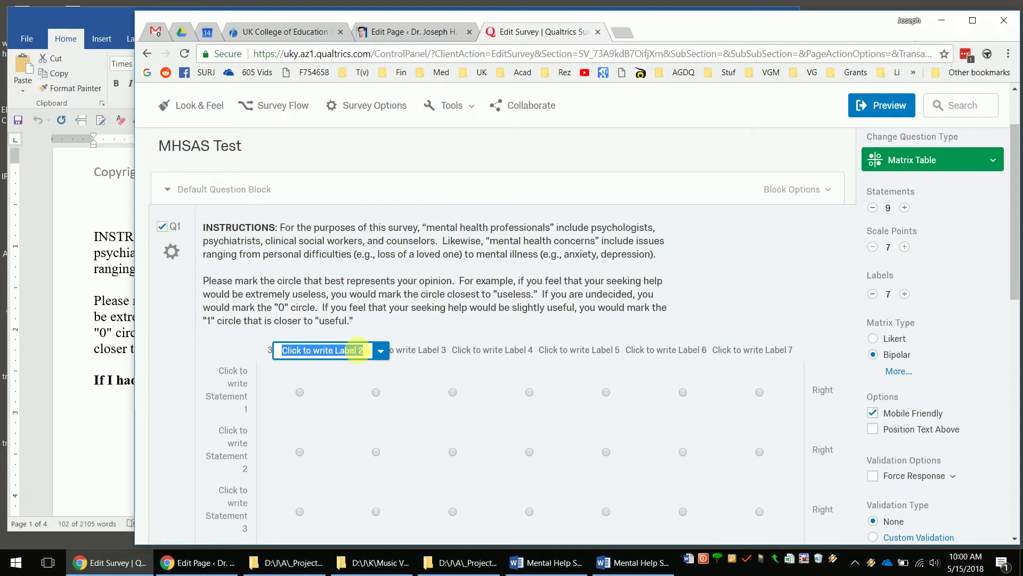
{"action": "type", "text": "2"}
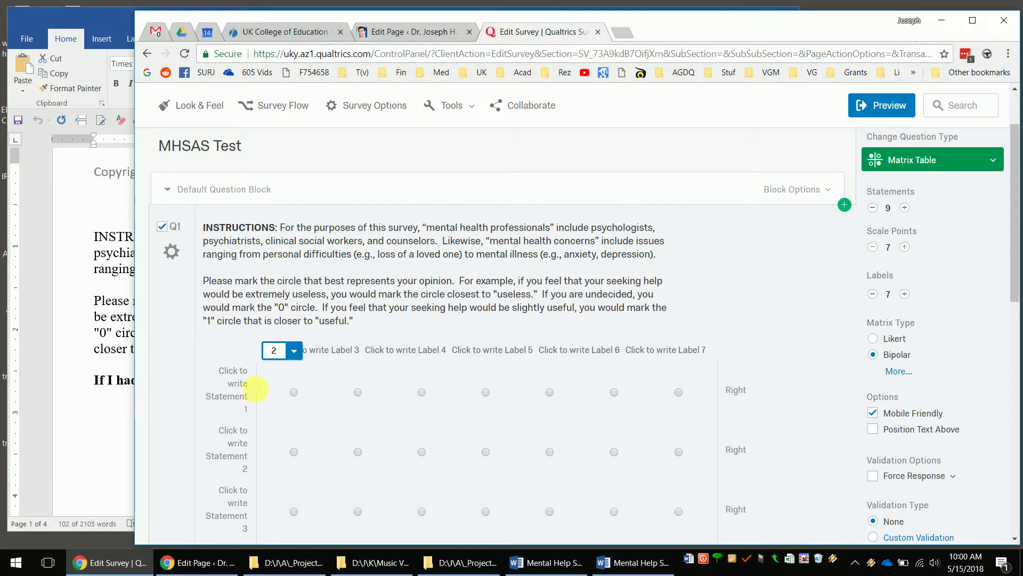
{"action": "left_click", "coordinate": [226, 351]}
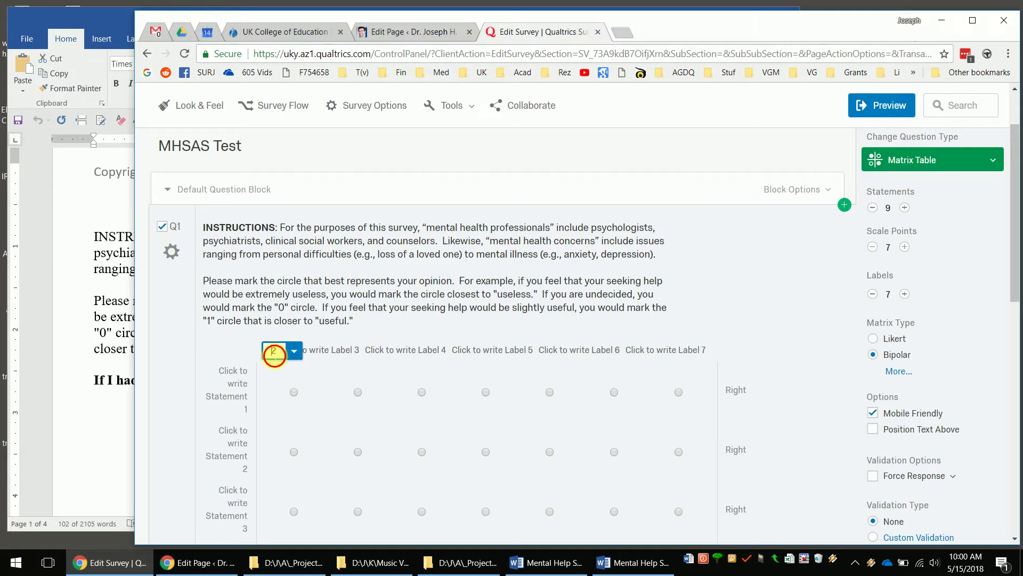
Set the first three column labels of the Q1 matrix to 3, 2 and 1, committing each label before editing the next
{"action": "left_click", "coordinate": [271, 351]}
{"action": "type", "text": "3"}
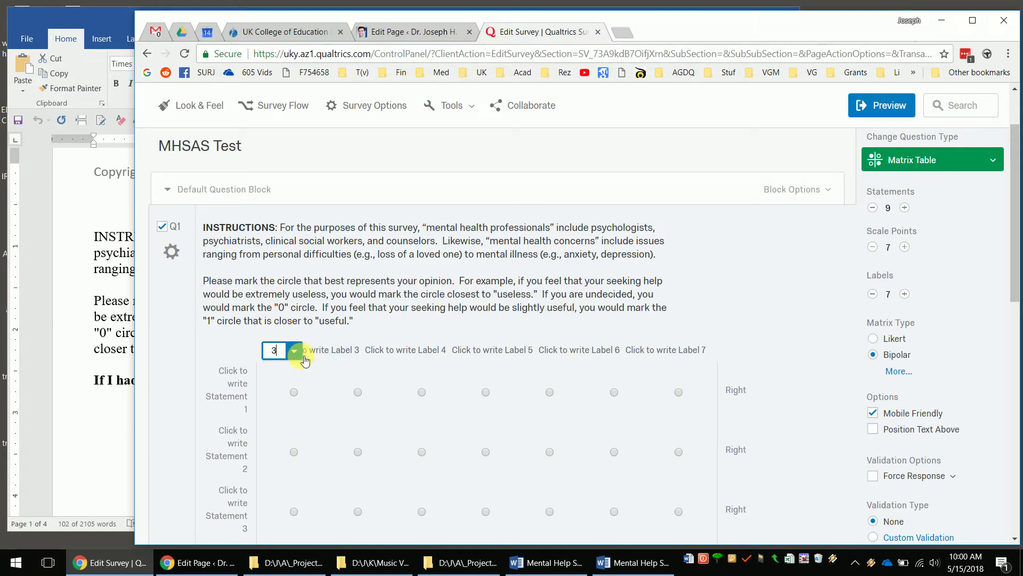
{"action": "left_click", "coordinate": [198, 363]}
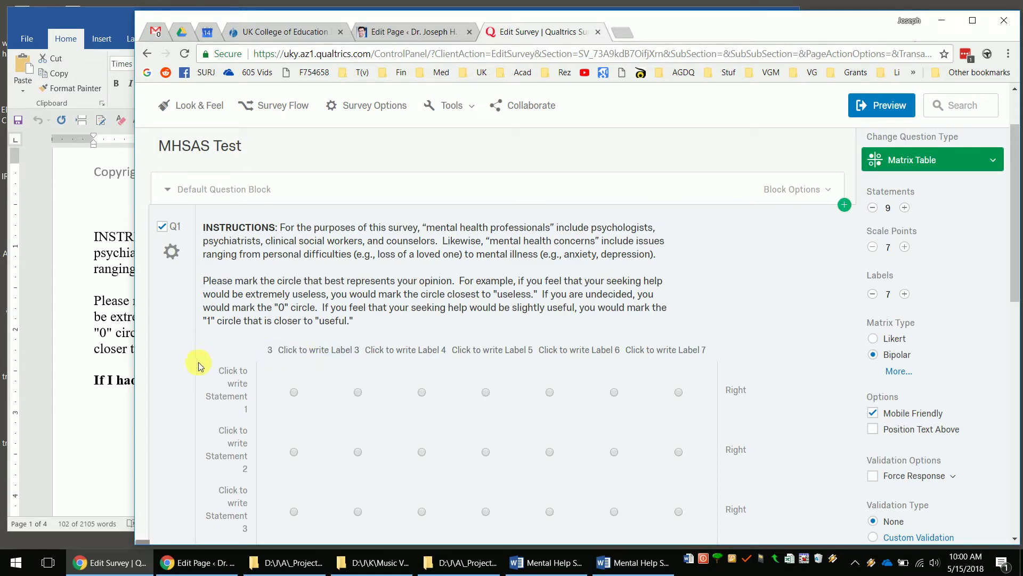
{"action": "left_click", "coordinate": [296, 350]}
{"action": "type", "text": "2"}
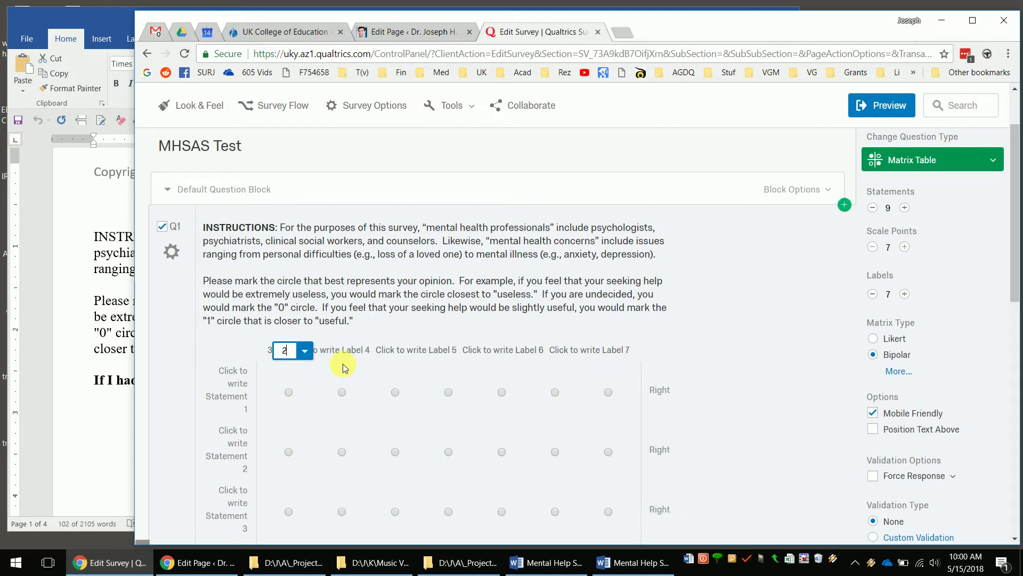
{"action": "left_click", "coordinate": [323, 427]}
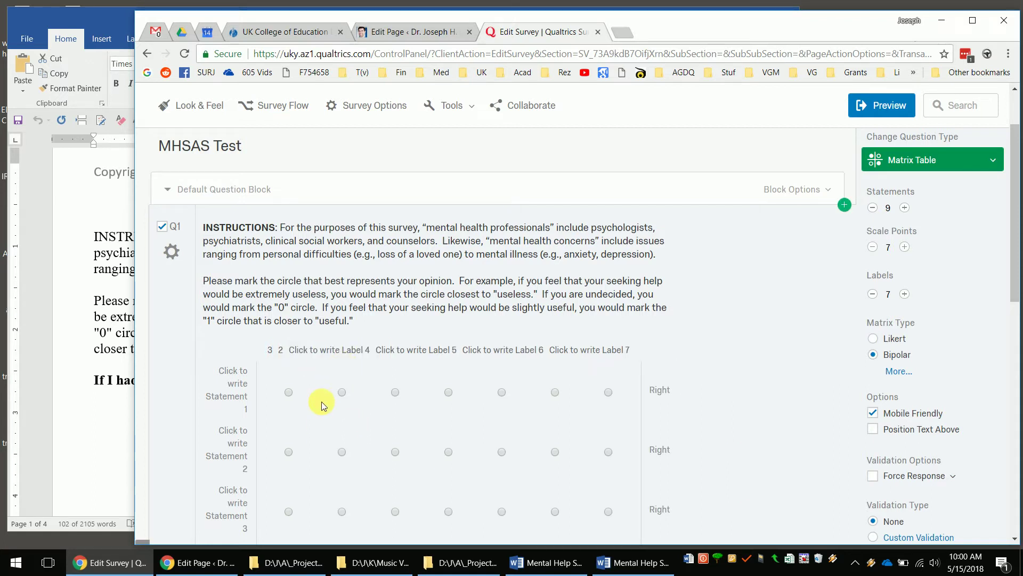
{"action": "left_click", "coordinate": [326, 352]}
{"action": "type", "text": "1"}
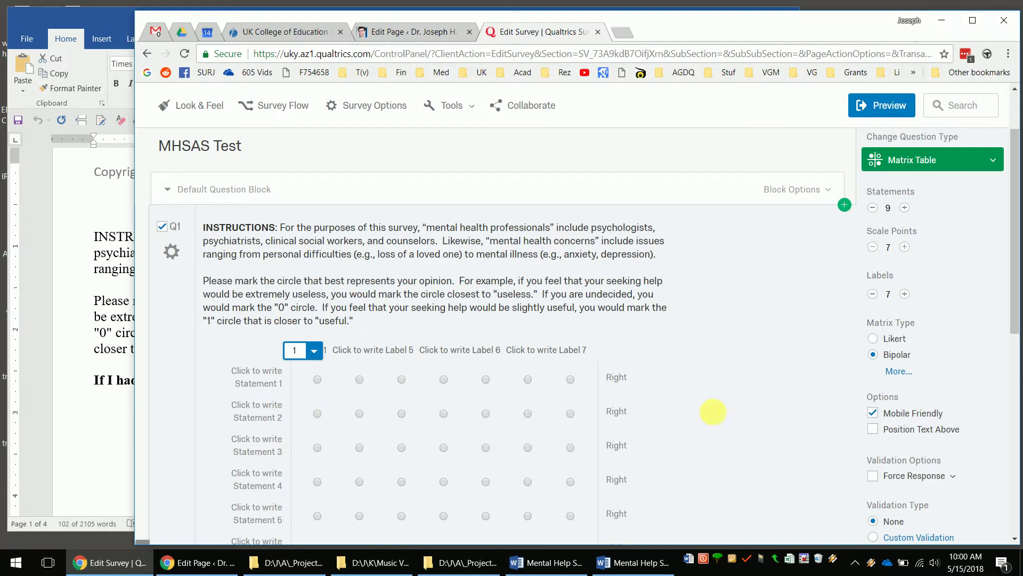
{"action": "left_click", "coordinate": [715, 441]}
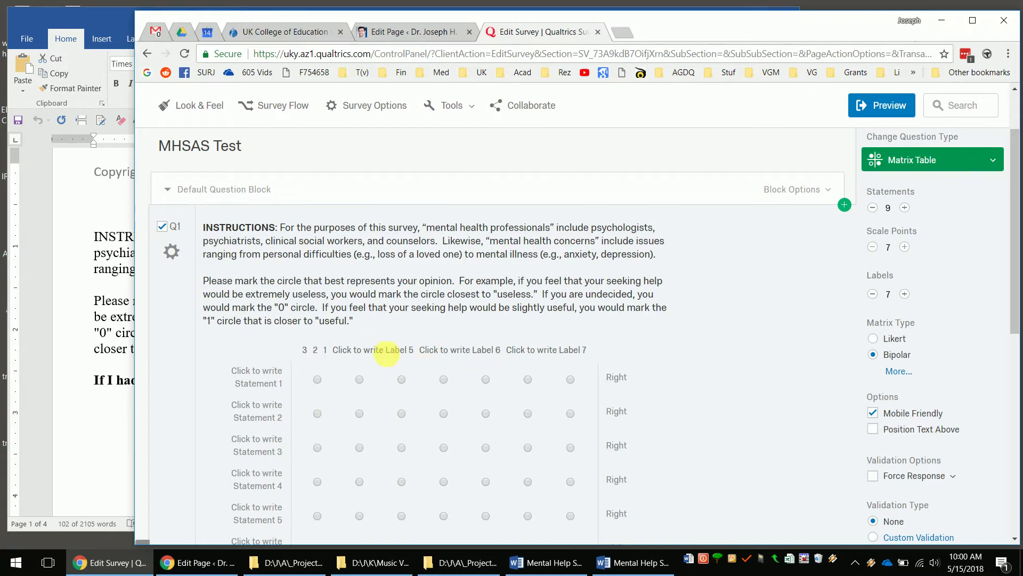
Set the fourth, fifth and sixth column labels of the Q1 matrix to 0, 1 and 2
{"action": "left_click", "coordinate": [370, 351]}
{"action": "left_click", "coordinate": [370, 353]}
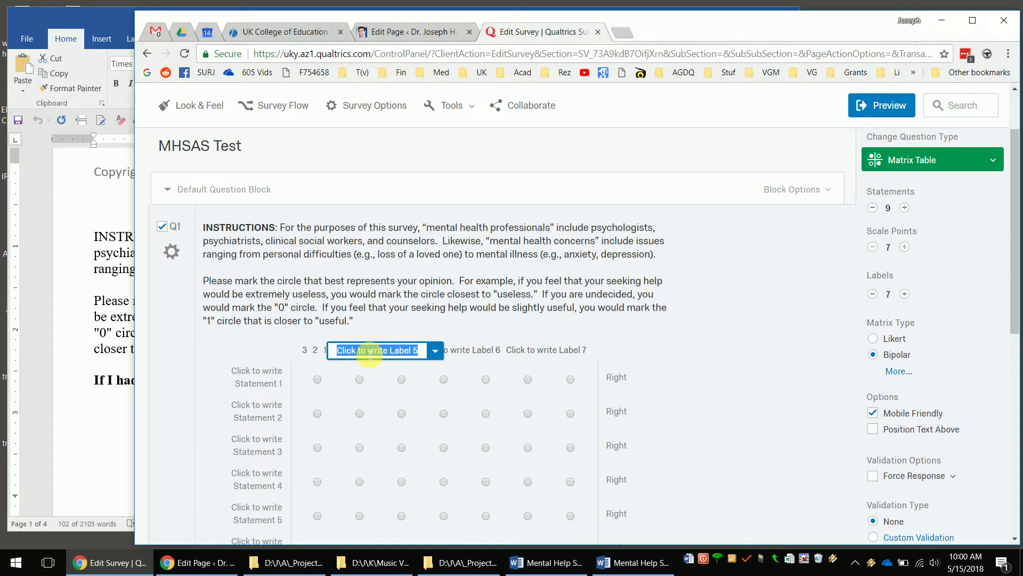
{"action": "type", "text": "0"}
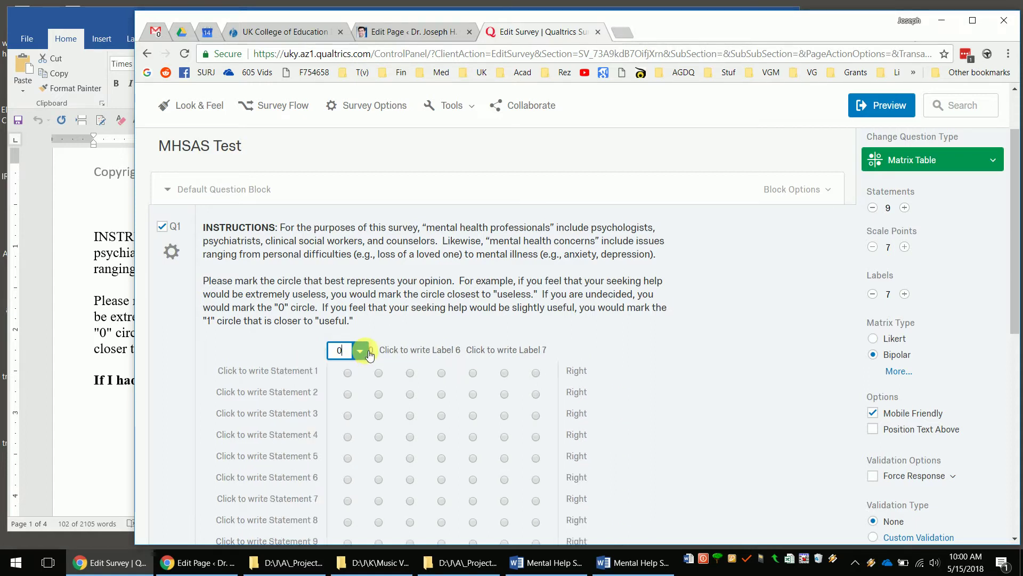
{"action": "left_click", "coordinate": [677, 471]}
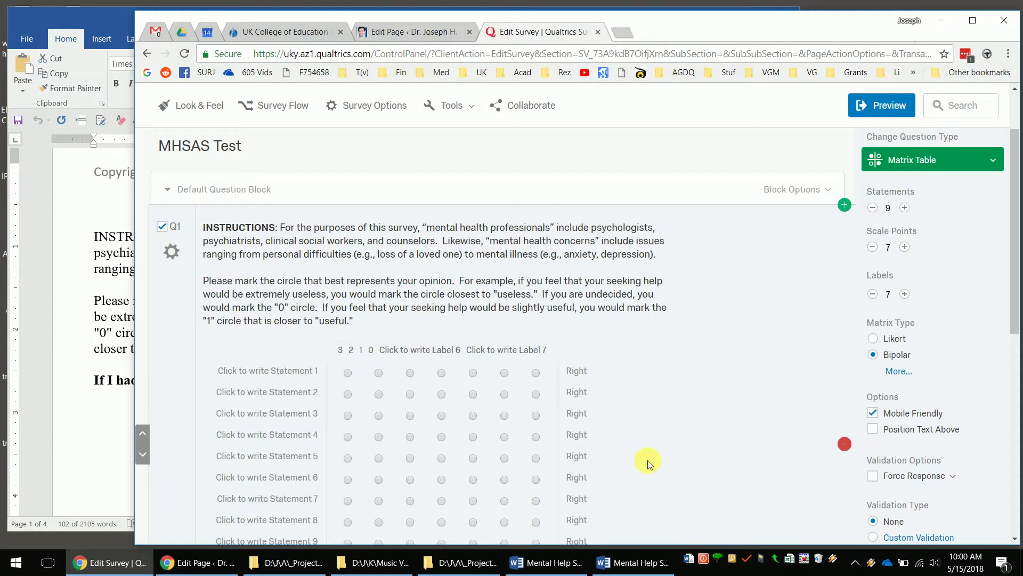
{"action": "left_click", "coordinate": [421, 354]}
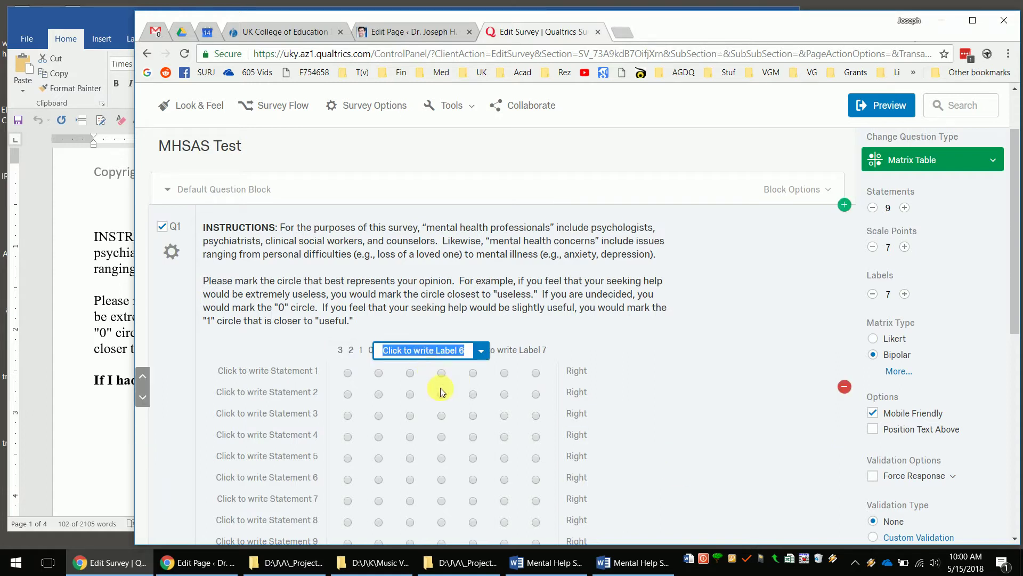
{"action": "type", "text": "1"}
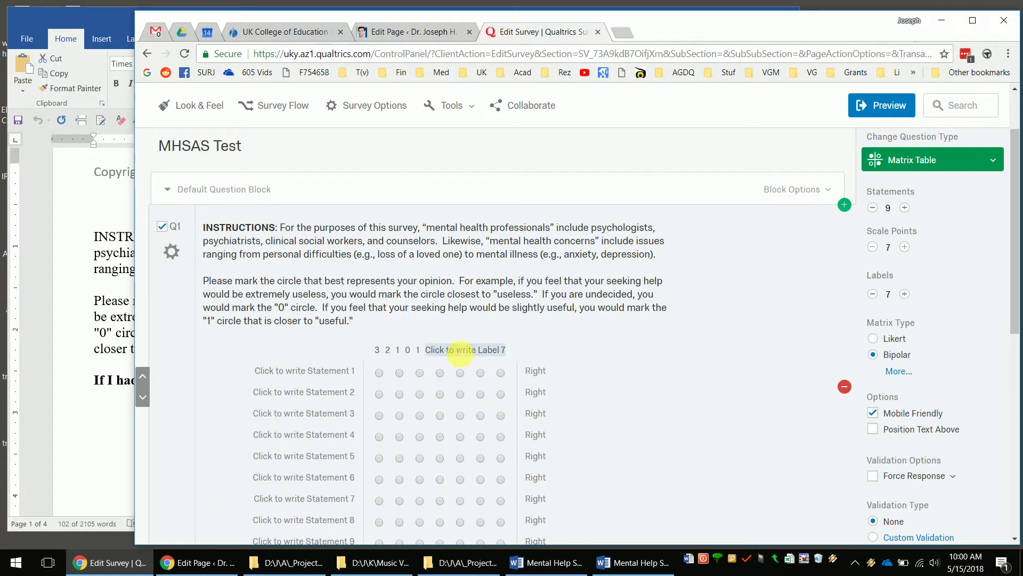
{"action": "left_click", "coordinate": [459, 350]}
{"action": "type", "text": "2"}
{"action": "left_click", "coordinate": [677, 456]}
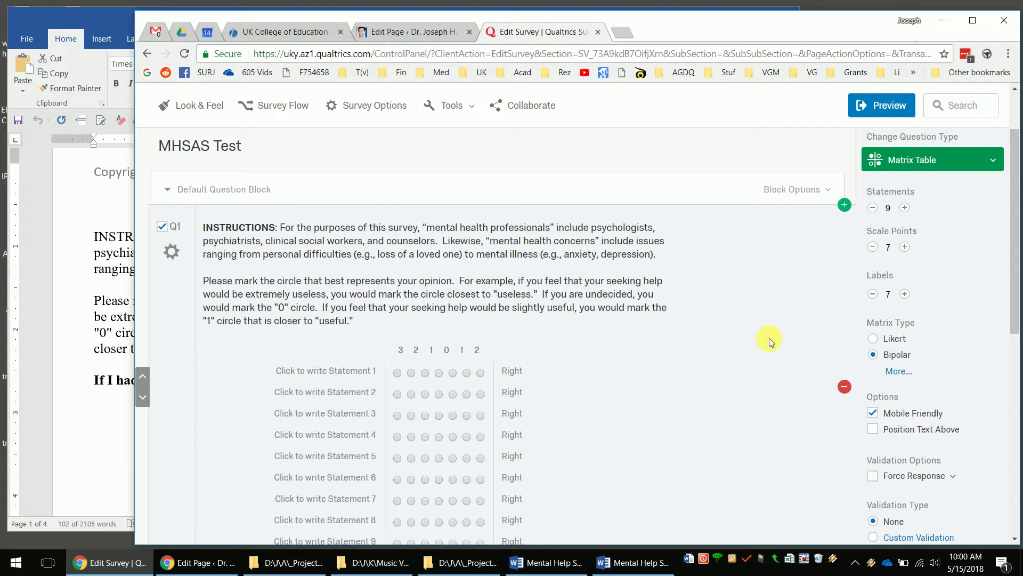
Add the missing seventh column label to the Q1 matrix and set it to 3
{"action": "left_click", "coordinate": [904, 294]}
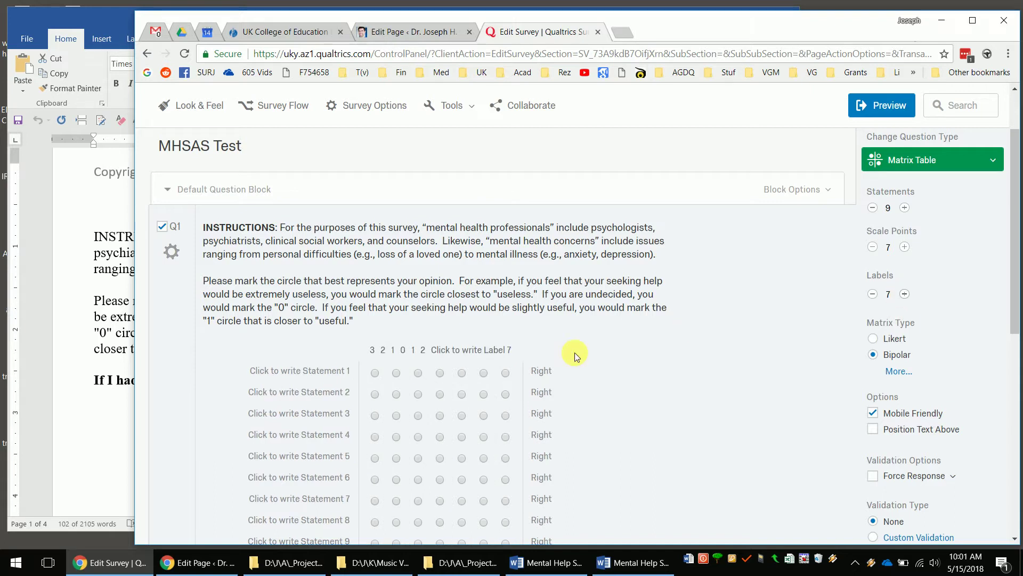
{"action": "left_click", "coordinate": [476, 350]}
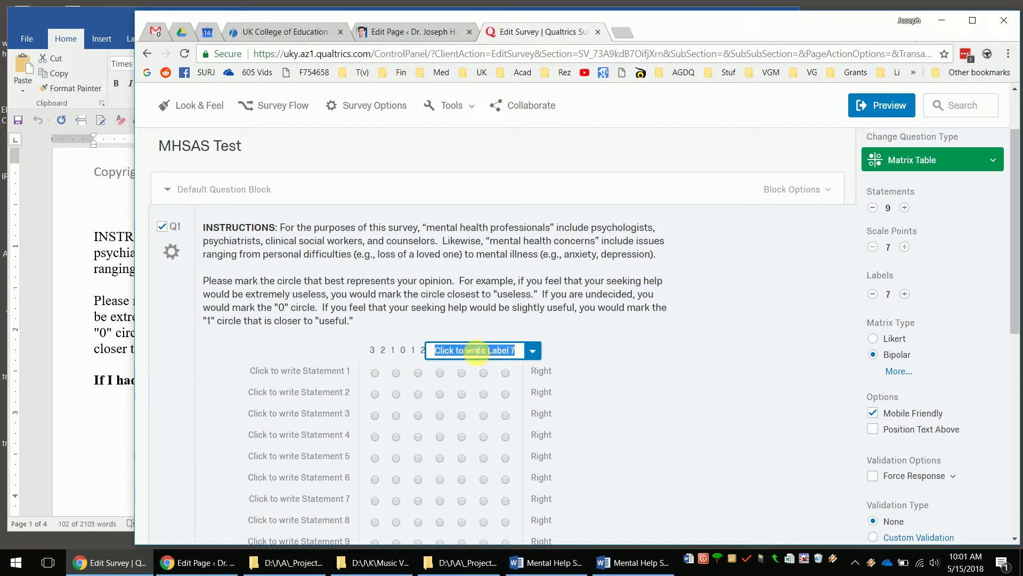
{"action": "type", "text": "3"}
{"action": "left_click", "coordinate": [660, 436]}
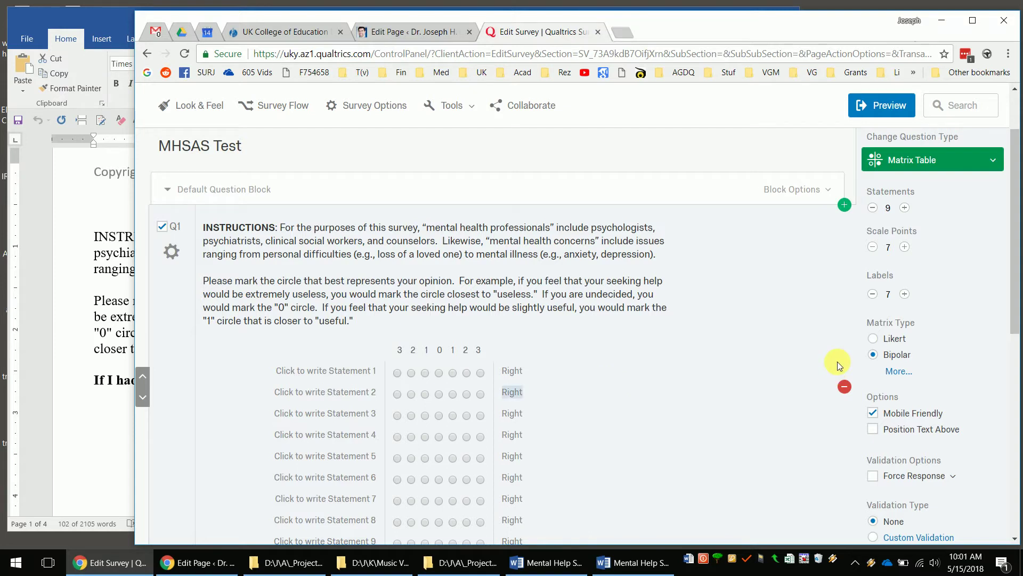
{"action": "left_click", "coordinate": [700, 372]}
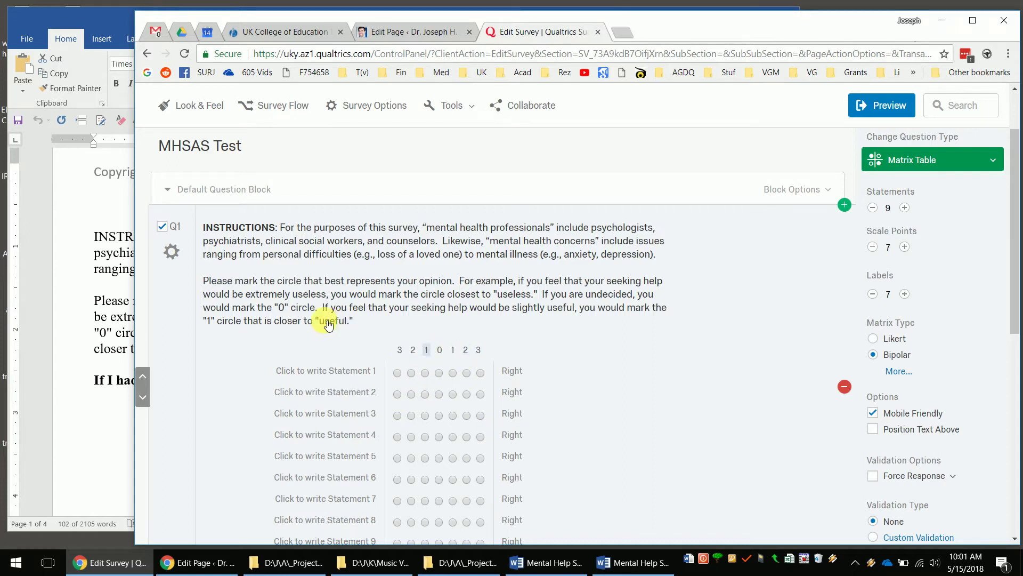
In the Word document, copy the instructions together with the bold "If I had a mental health concern..." stem
{"action": "left_click", "coordinate": [99, 282]}
{"action": "left_click_drag", "start_coordinate": [177, 302], "coordinate": [212, 318]}
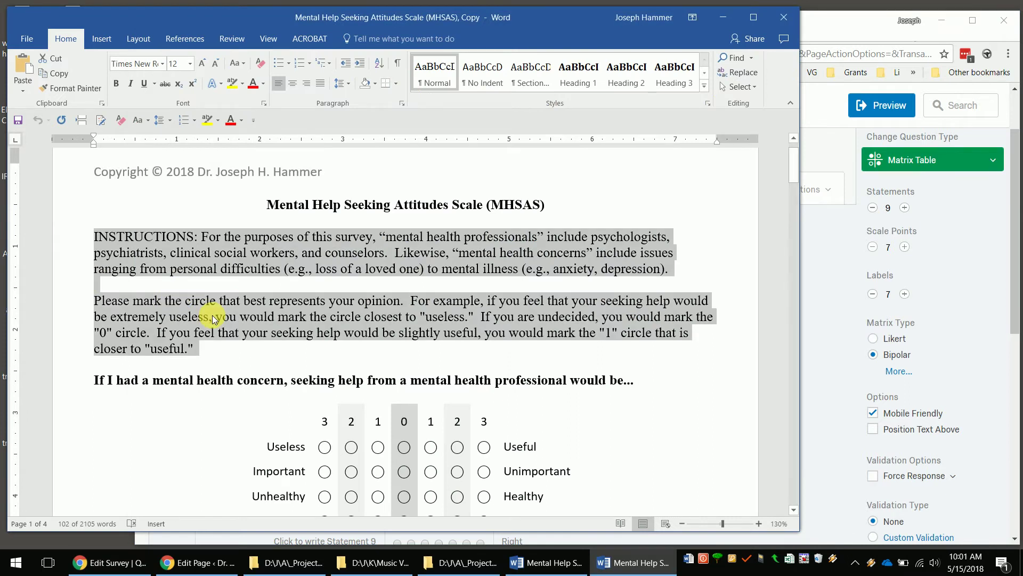
{"action": "left_click", "coordinate": [212, 318]}
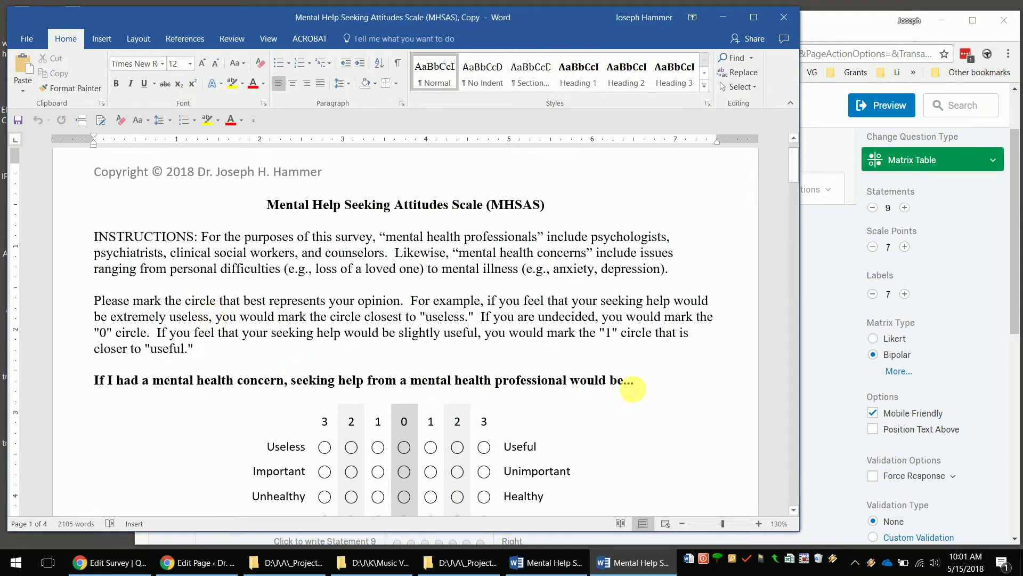
{"action": "mouse_move", "coordinate": [650, 388]}
{"action": "left_mouse_down"}
{"action": "mouse_move", "coordinate": [99, 381]}
{"action": "mouse_move", "coordinate": [97, 245]}
{"action": "left_mouse_up"}
{"action": "key", "text": "ctrl+c"}
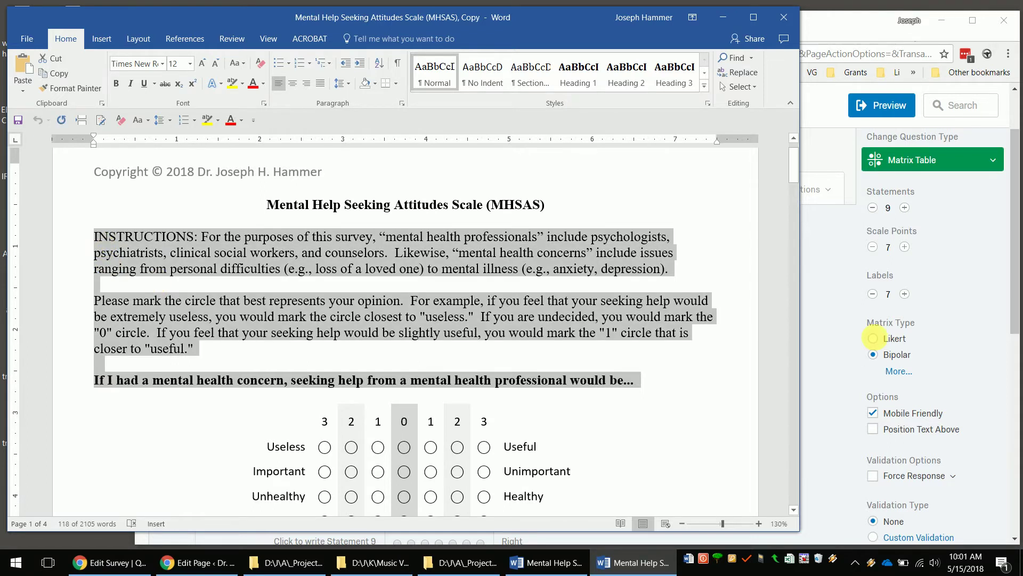
Back in Qualtrics, replace the whole Q1 question text with the copied passage and make the word INSTRUCTIONS bold
{"action": "left_click", "coordinate": [821, 339]}
{"action": "left_click", "coordinate": [476, 275]}
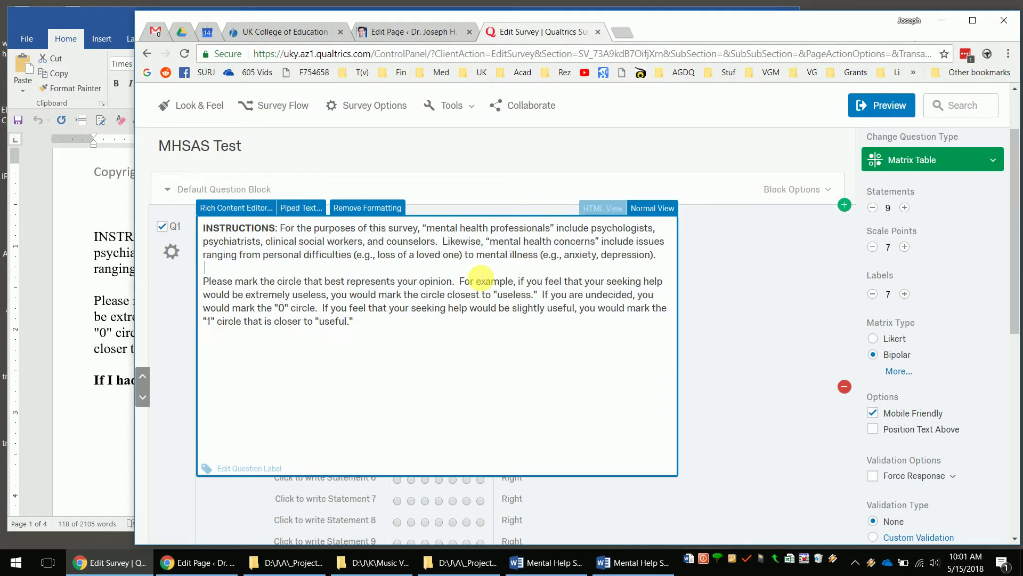
{"action": "key", "text": "ctrl+a"}
{"action": "key", "text": "ctrl+v"}
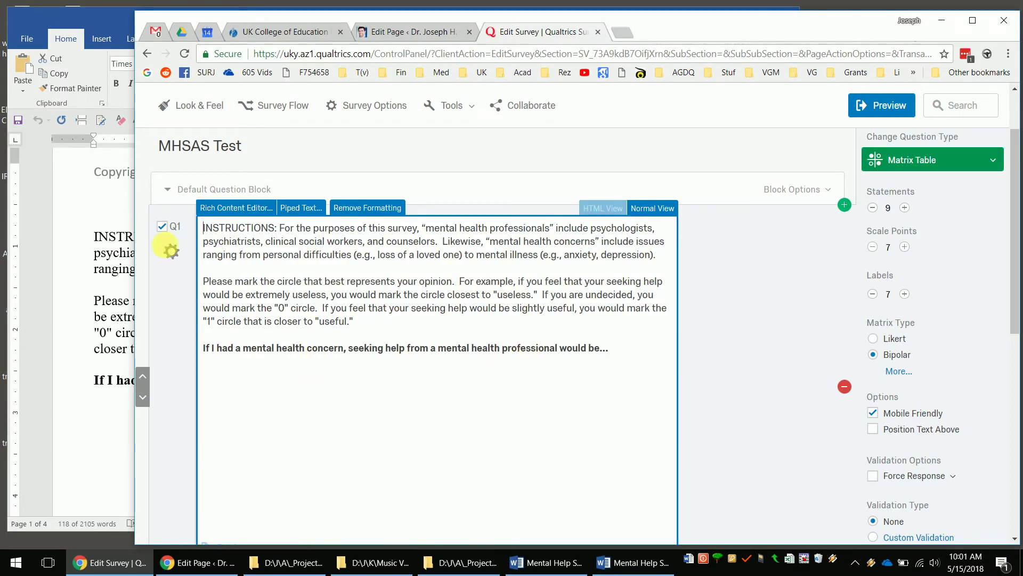
{"action": "double_click", "coordinate": [238, 229]}
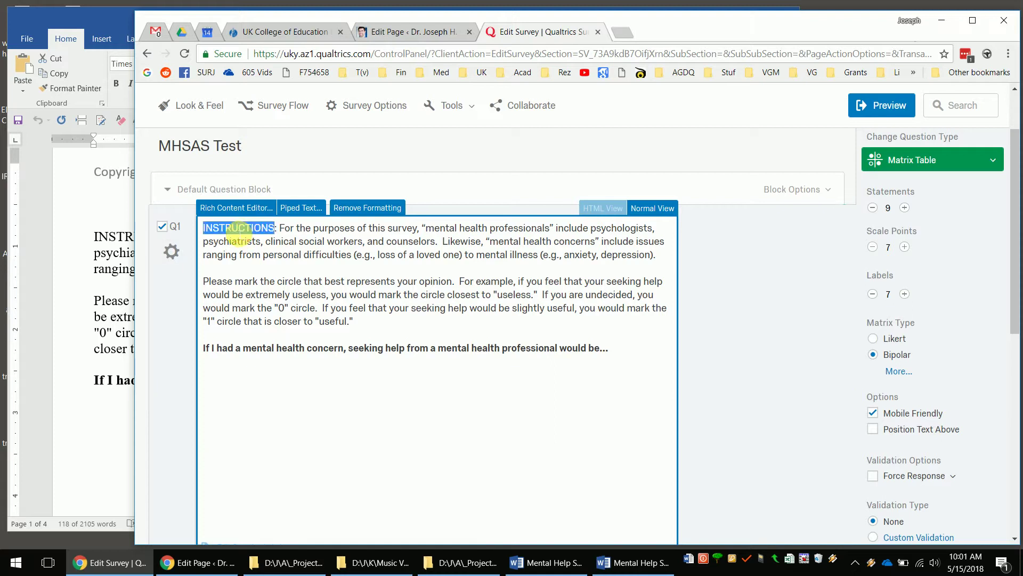
{"action": "key", "text": "ctrl+b"}
{"action": "left_click", "coordinate": [775, 292]}
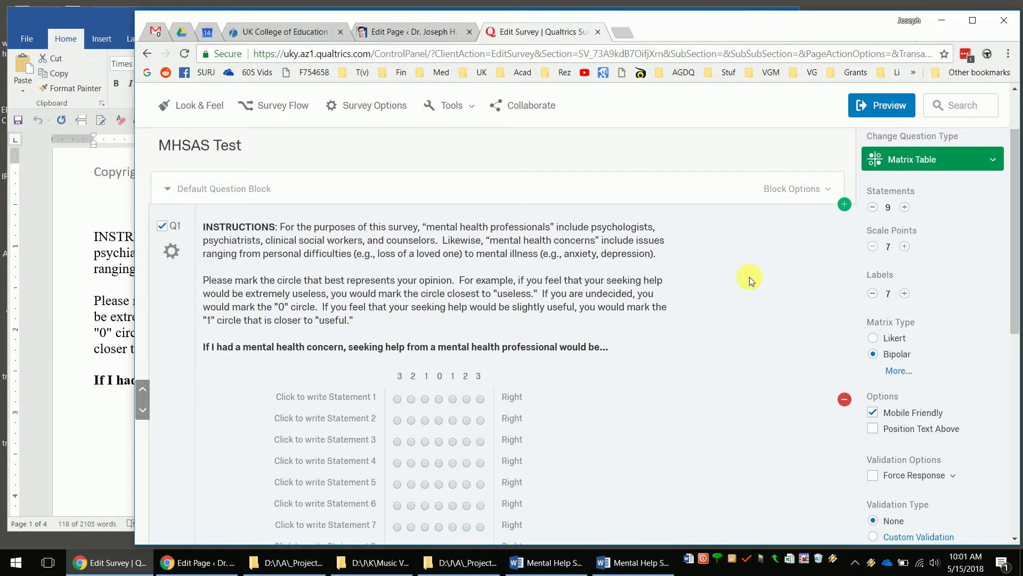
Check the item pairs in the Word document and label the first Q1 matrix row Useless on the left and Useful on the right
{"action": "scroll", "coordinate": [750, 276], "scroll_direction": "down", "scroll_amount": 2}
{"action": "scroll", "coordinate": [411, 369], "scroll_direction": "down", "scroll_amount": 1}
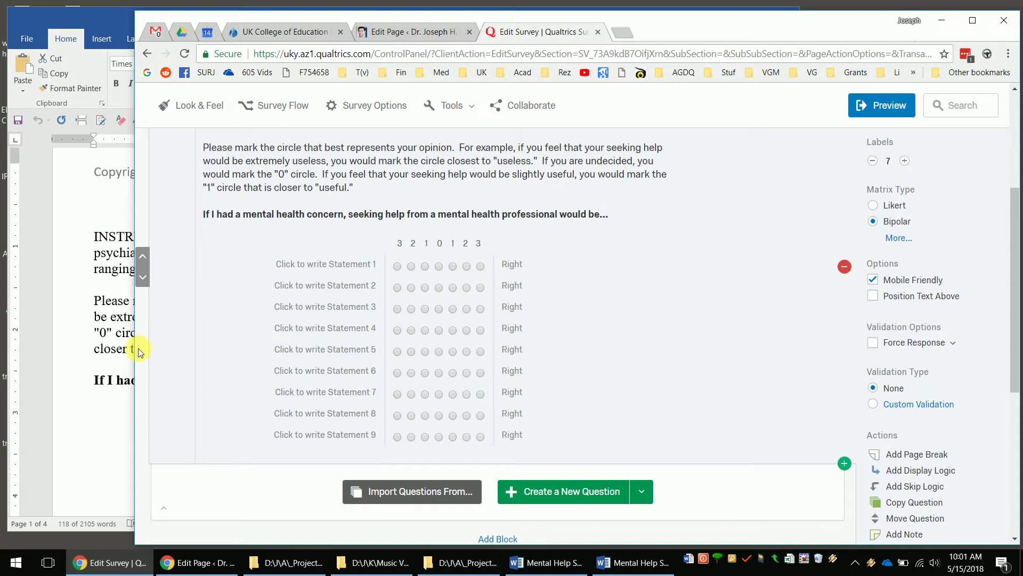
{"action": "left_click", "coordinate": [101, 331]}
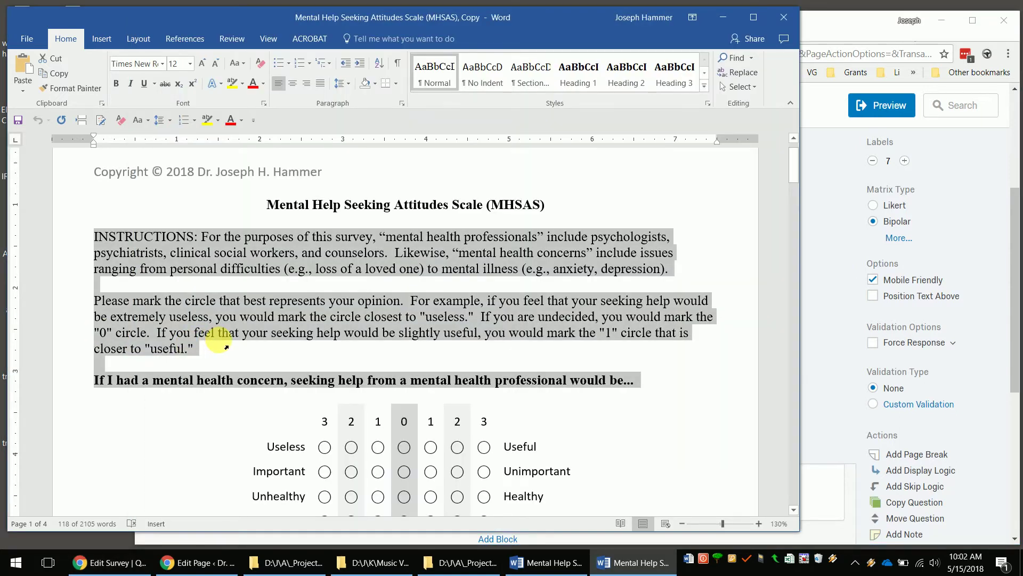
{"action": "scroll", "coordinate": [358, 347], "scroll_direction": "down", "scroll_amount": 3}
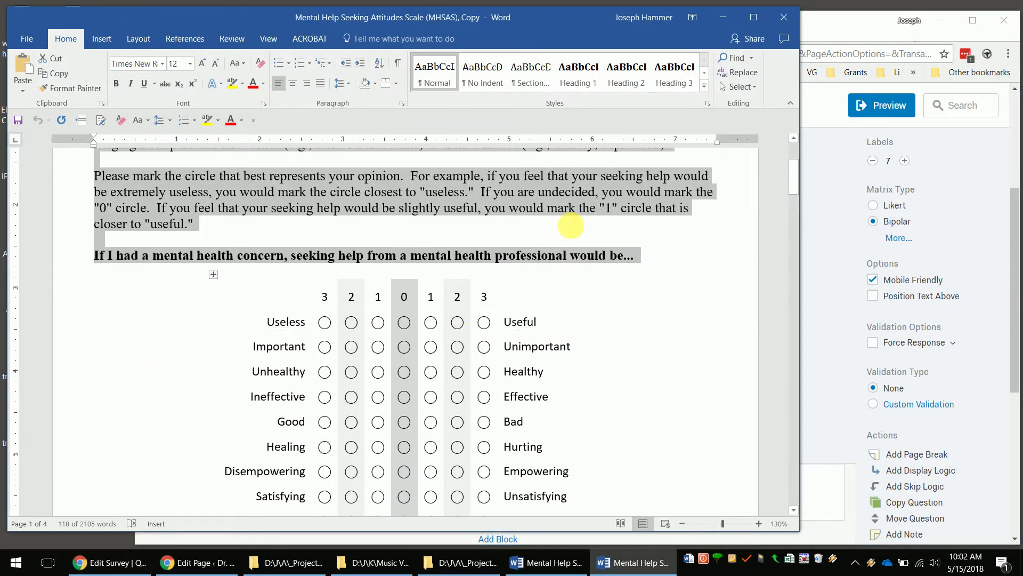
{"action": "left_click", "coordinate": [429, 387]}
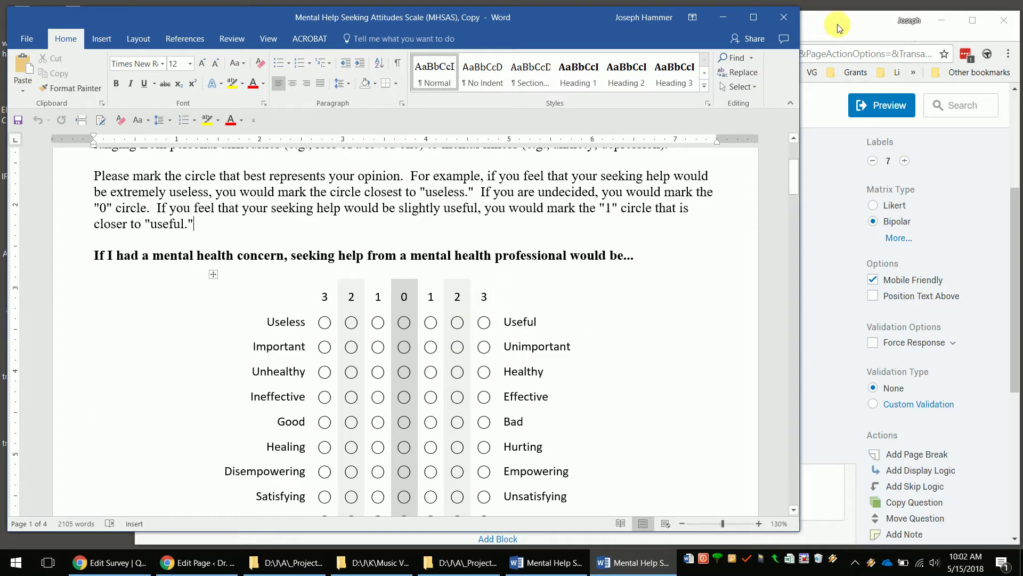
{"action": "left_click", "coordinate": [941, 80]}
{"action": "left_click", "coordinate": [326, 264]}
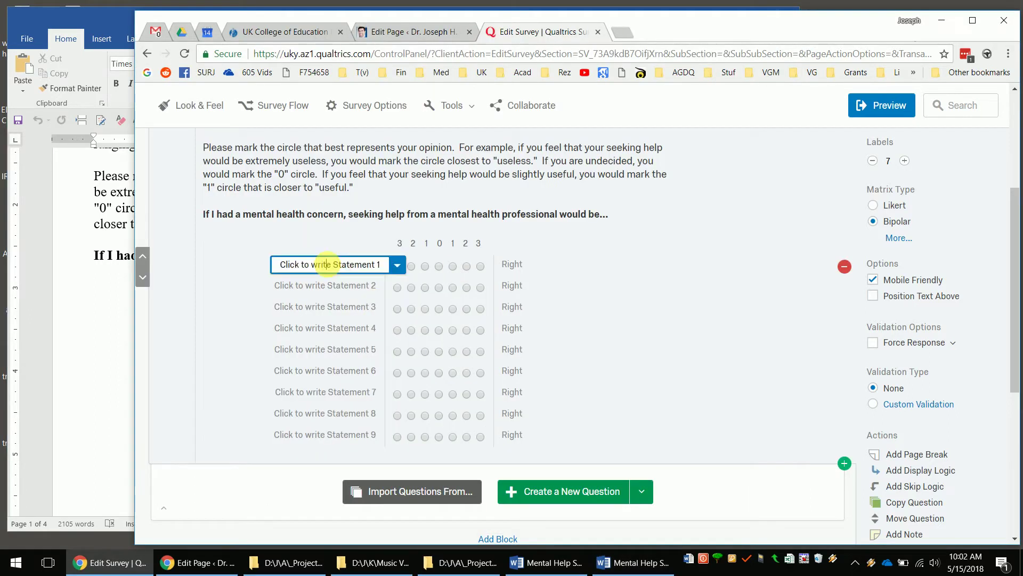
{"action": "type", "text": "U"}
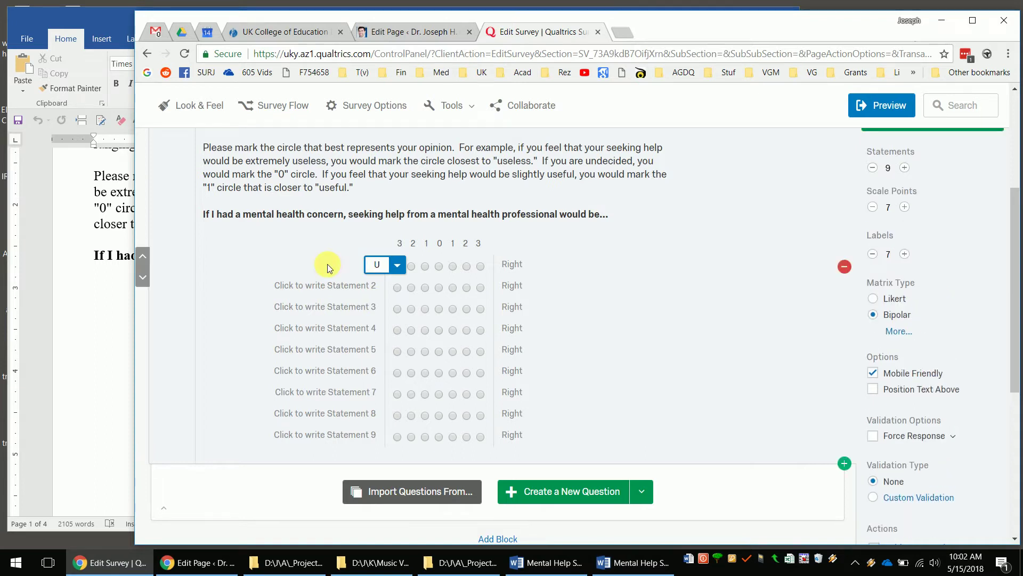
{"action": "type", "text": "seless"}
{"action": "left_click", "coordinate": [513, 263]}
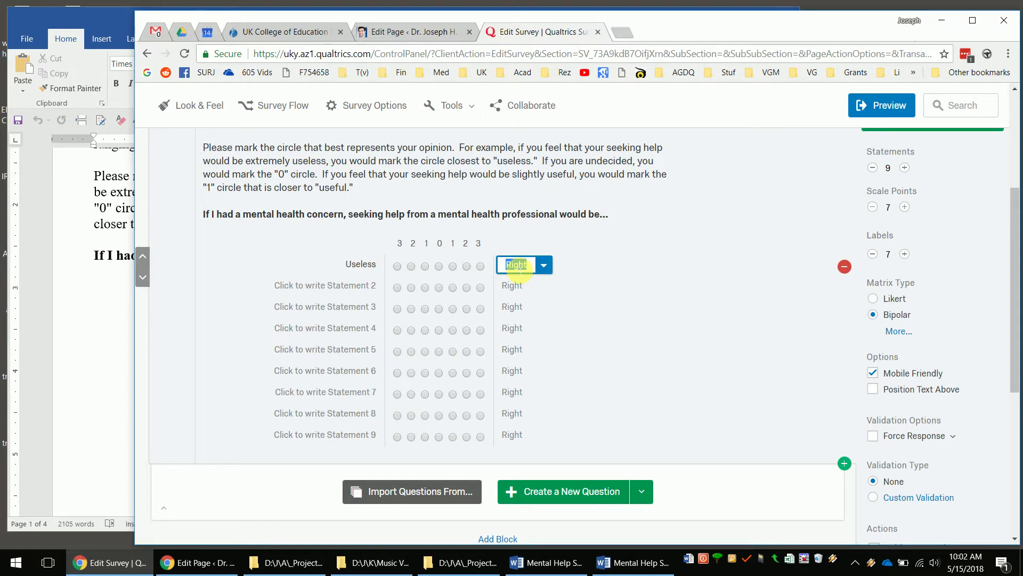
{"action": "type", "text": "Useful"}
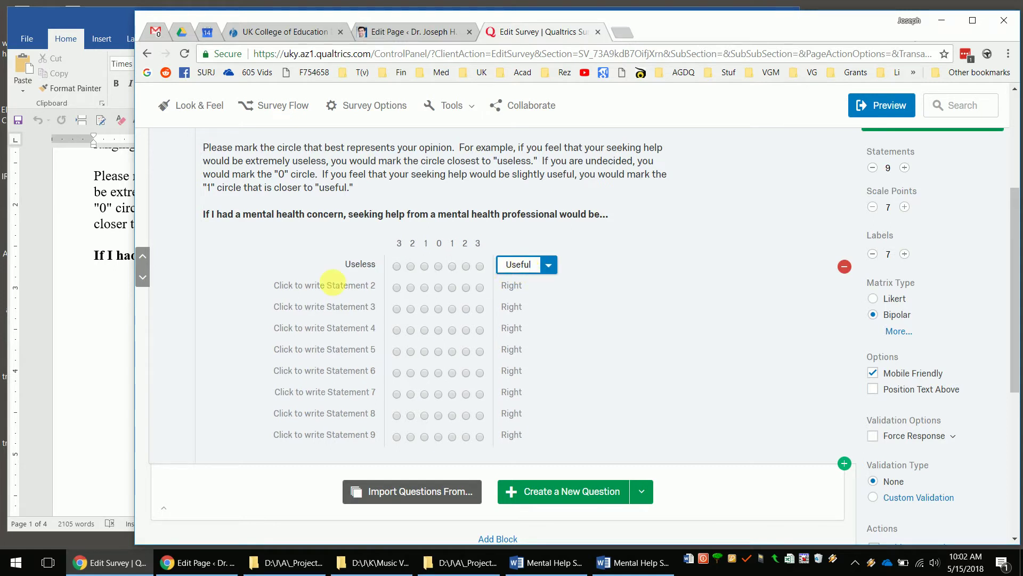
Look up the second pair in the Word document and label the second matrix row Important on the left and Unimportant on the right
{"action": "left_click", "coordinate": [91, 312]}
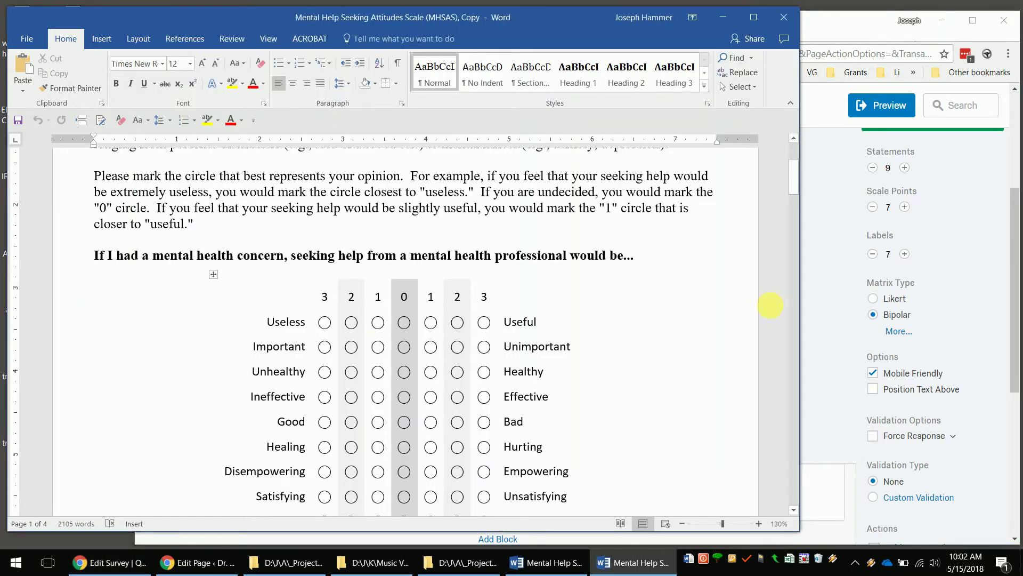
{"action": "left_click", "coordinate": [829, 296]}
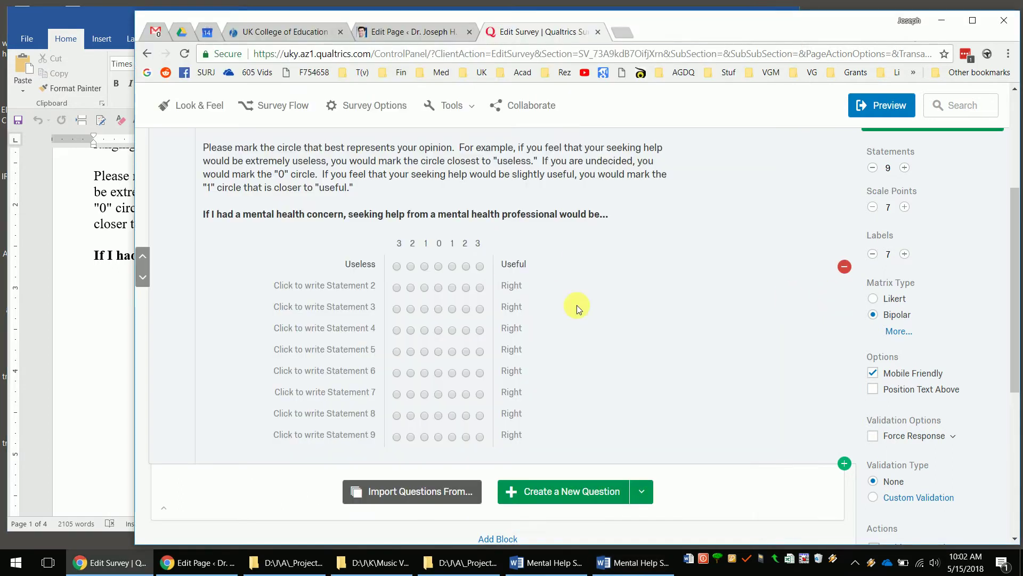
{"action": "left_click", "coordinate": [363, 289]}
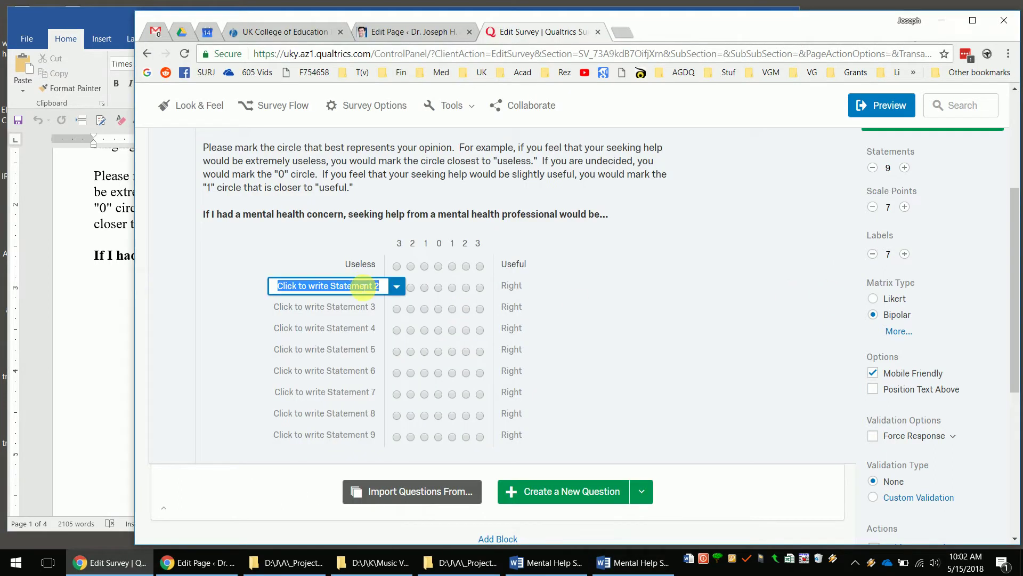
{"action": "type", "text": "Important"}
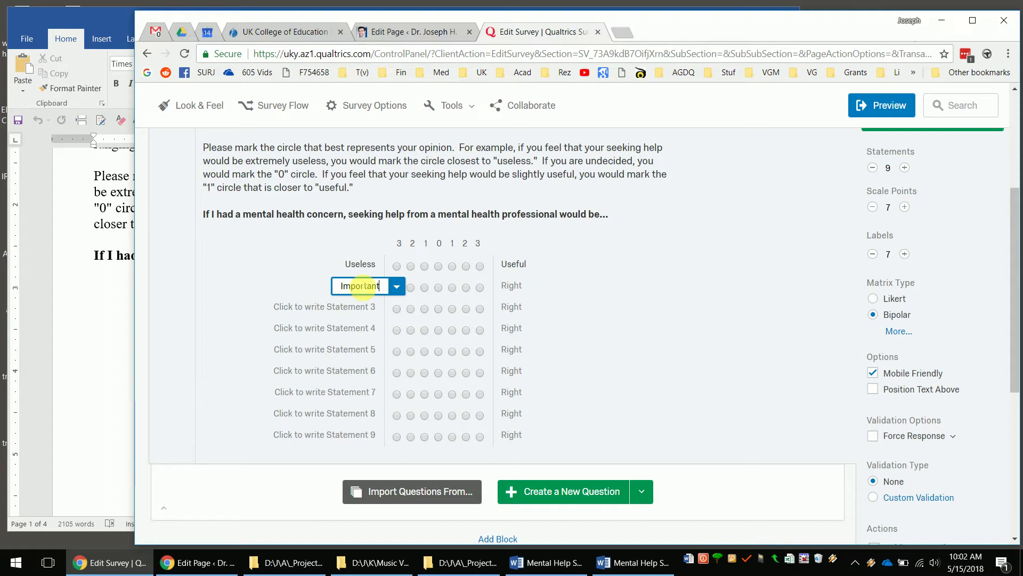
{"action": "left_click", "coordinate": [513, 286]}
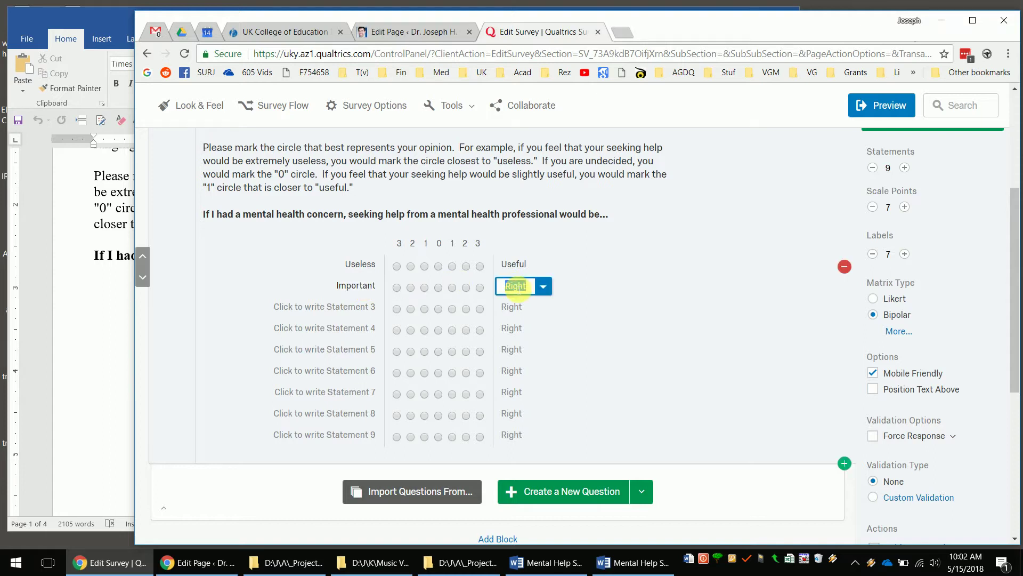
{"action": "type", "text": "mpor"}
{"action": "type", "text": "tant"}
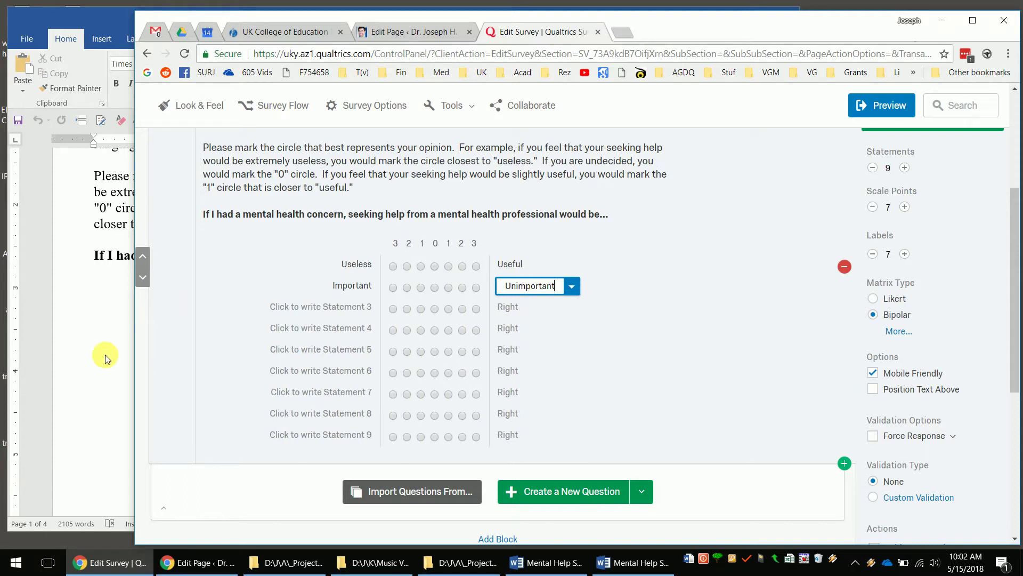
Look up the third pair in the Word document and label the third matrix row in Qualtrics Unhealthy on the left and Healthy on the right
{"action": "left_click", "coordinate": [81, 341]}
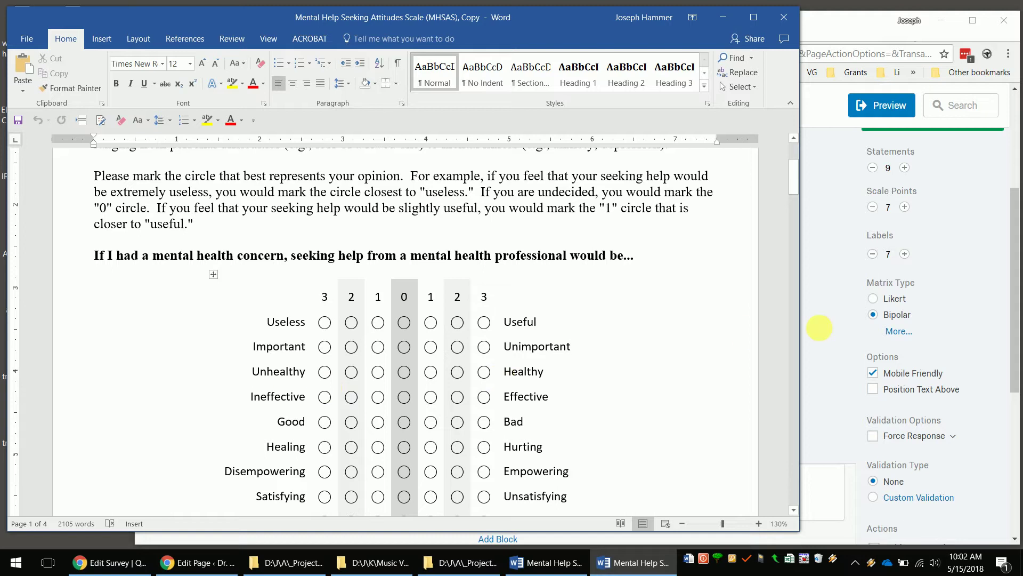
{"action": "left_click", "coordinate": [839, 329]}
{"action": "left_click", "coordinate": [345, 307]}
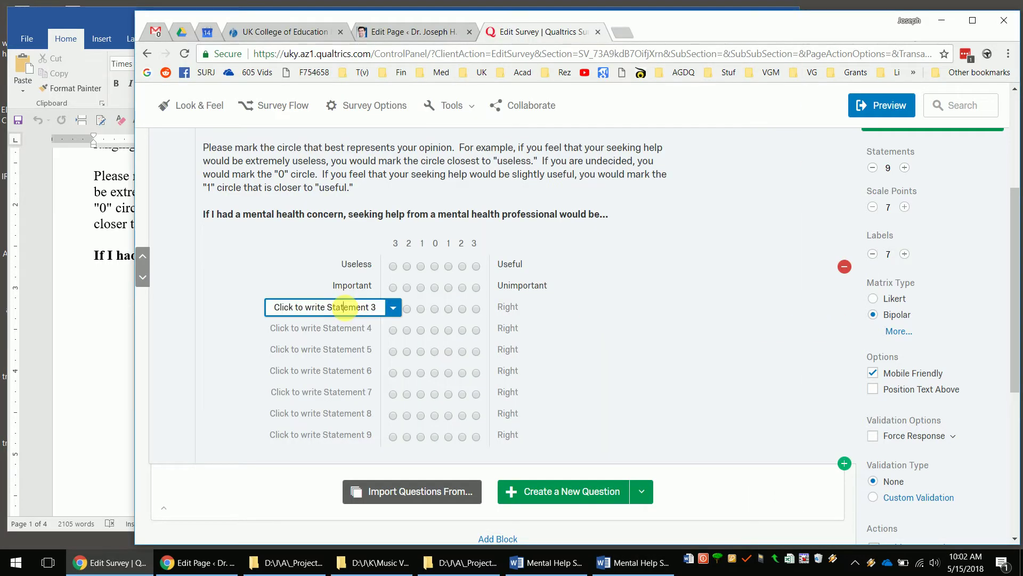
{"action": "type", "text": "Unhealthy"}
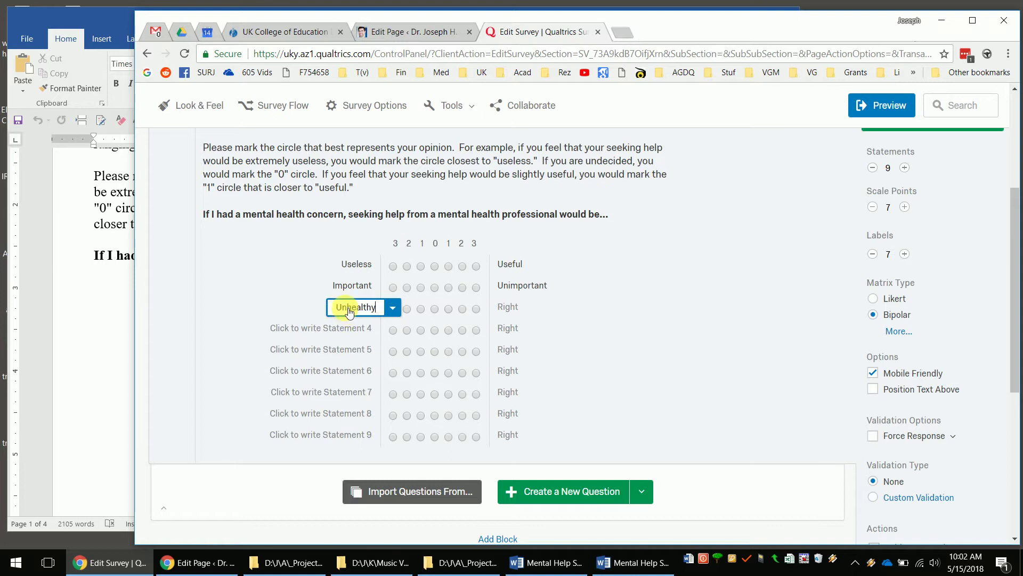
{"action": "key", "text": "Tab"}
{"action": "type", "text": "H"}
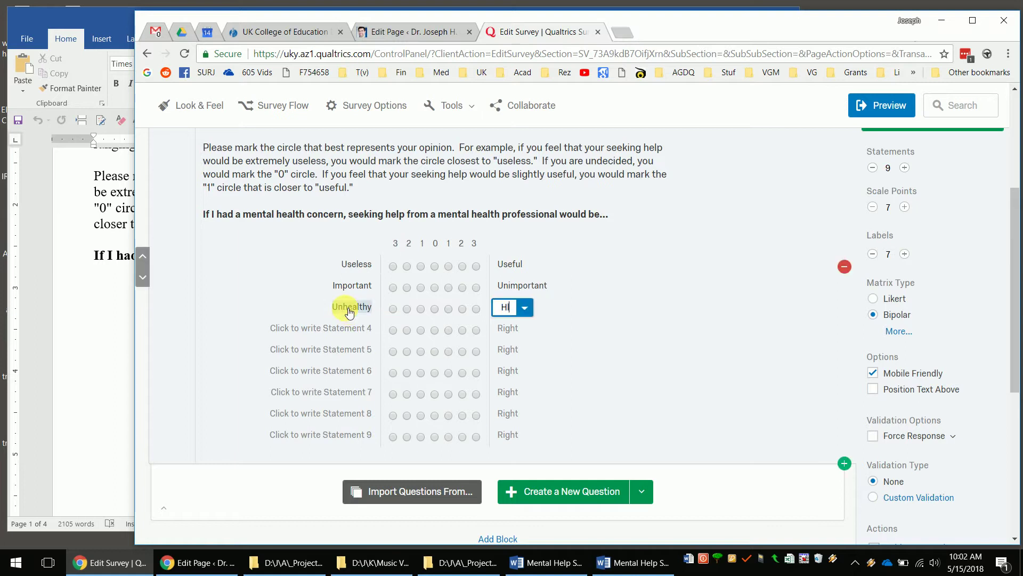
{"action": "type", "text": "leal"}
{"action": "key", "text": "BackSpace"}
{"action": "type", "text": "ealthy"}
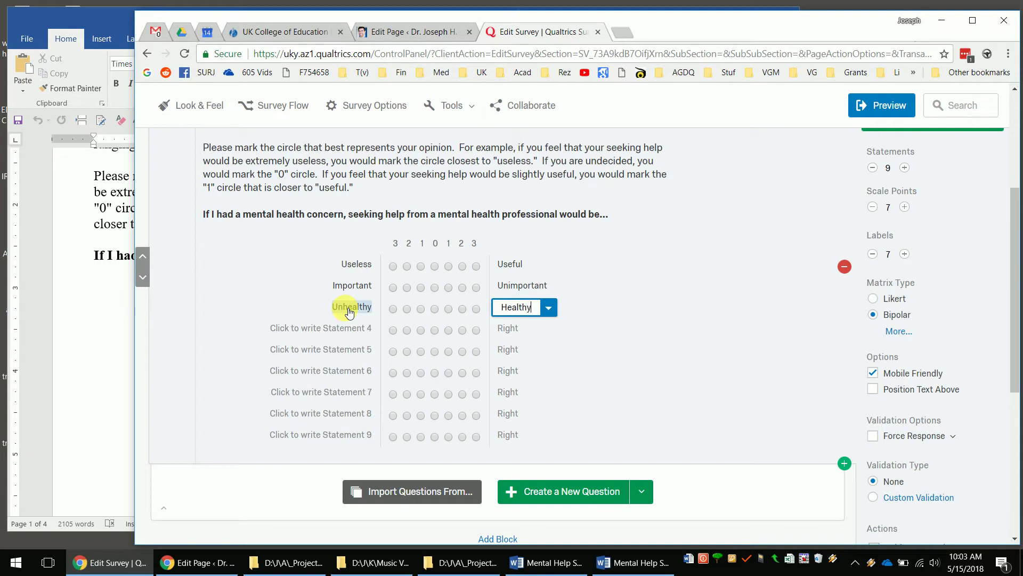
Check the fourth pair in the Word document and label the fourth matrix row Ineffective on the left and Effective on the right
{"action": "left_click", "coordinate": [106, 327]}
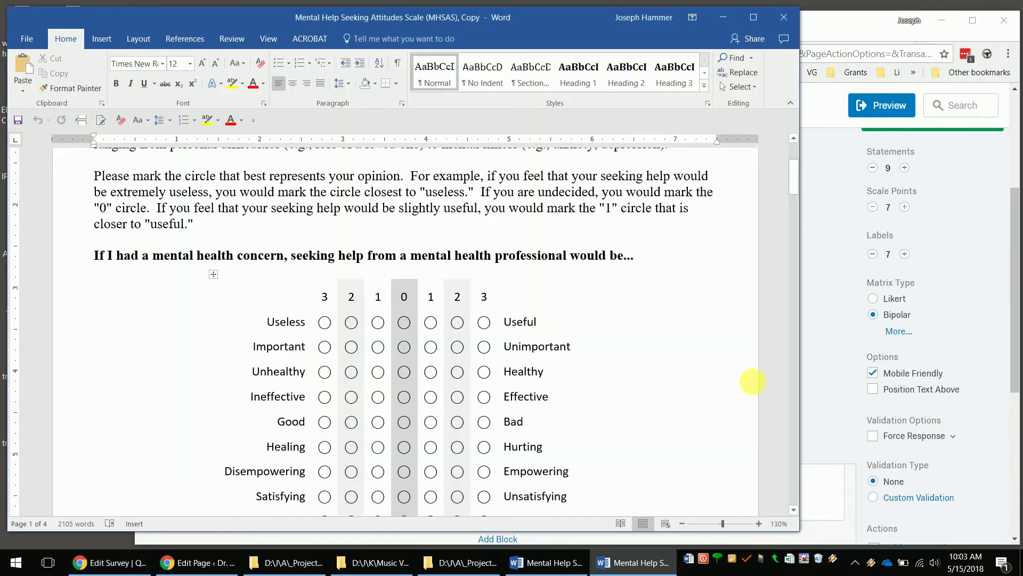
{"action": "left_click", "coordinate": [851, 374]}
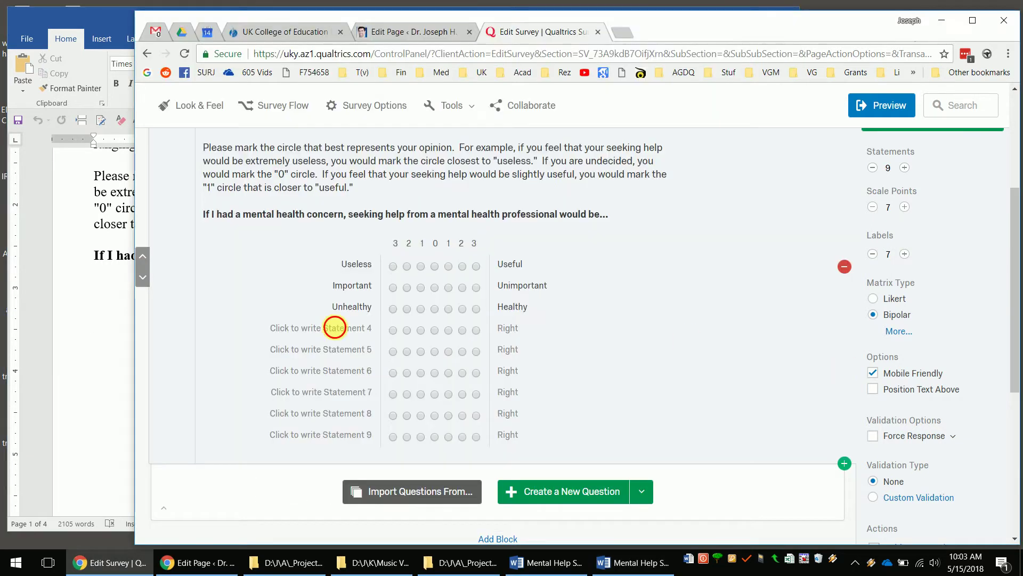
{"action": "left_click", "coordinate": [334, 328]}
{"action": "type", "text": "In"}
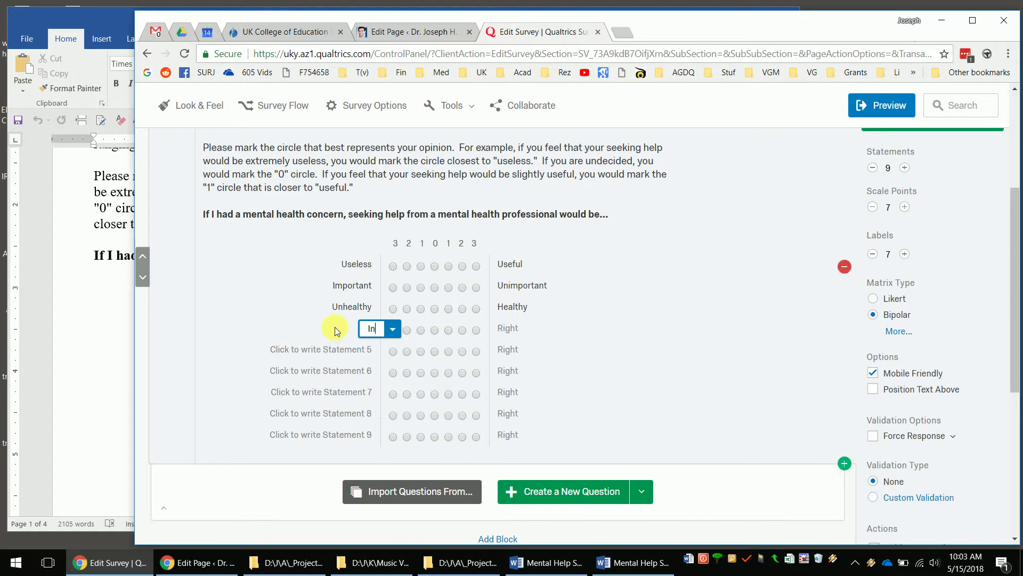
{"action": "type", "text": "effective"}
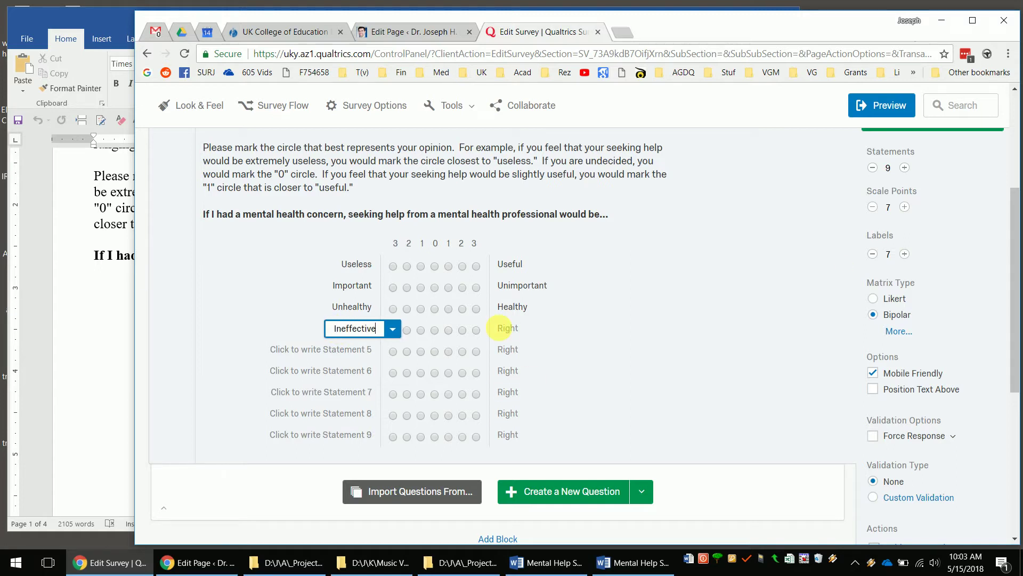
{"action": "left_click", "coordinate": [503, 327]}
{"action": "type", "text": "Effective"}
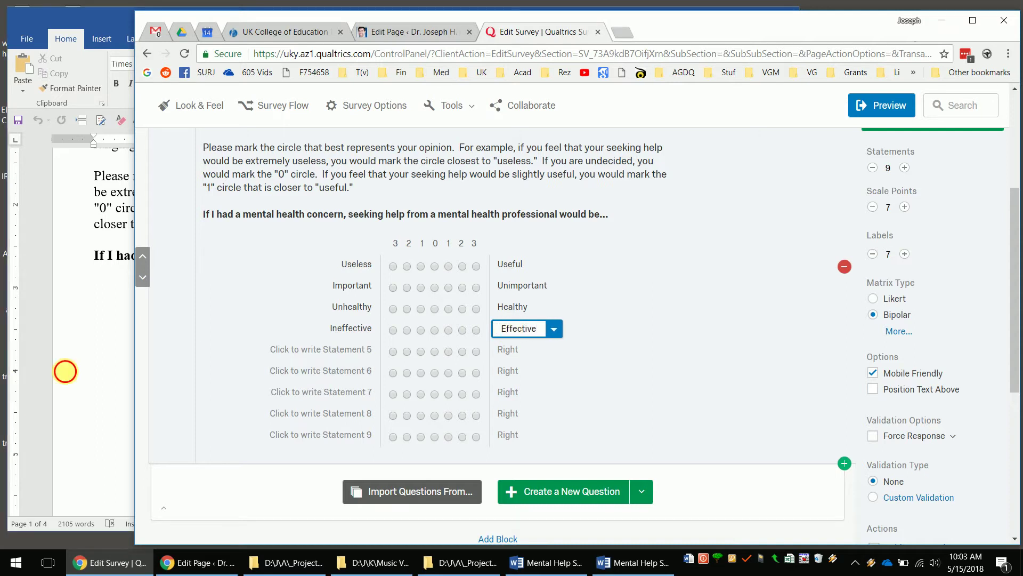
Check the fifth pair in the Word document and label the fifth matrix row Good on the left and Bad on the right
{"action": "left_click", "coordinate": [64, 370]}
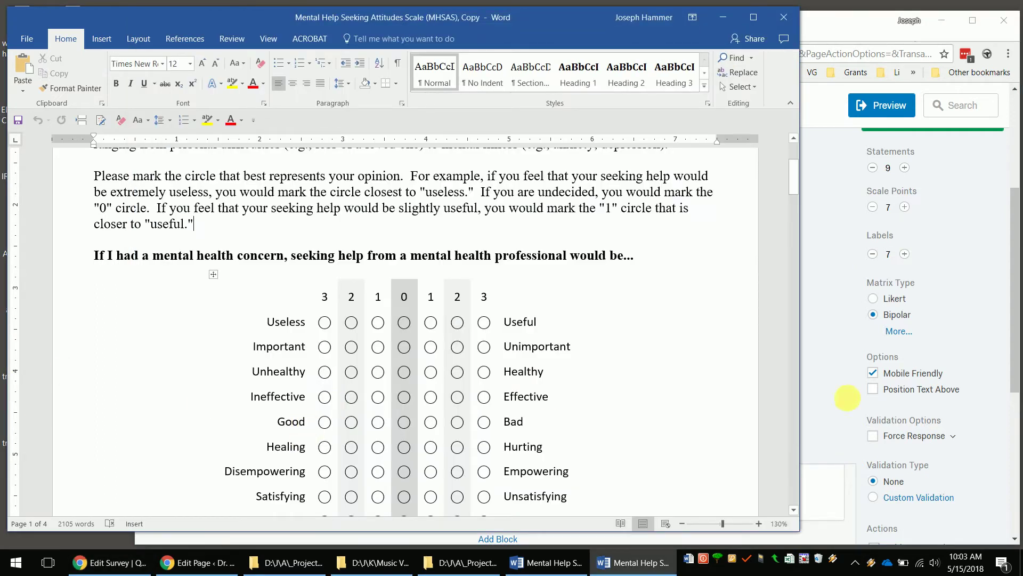
{"action": "left_click", "coordinate": [839, 393]}
{"action": "key", "text": "Tab"}
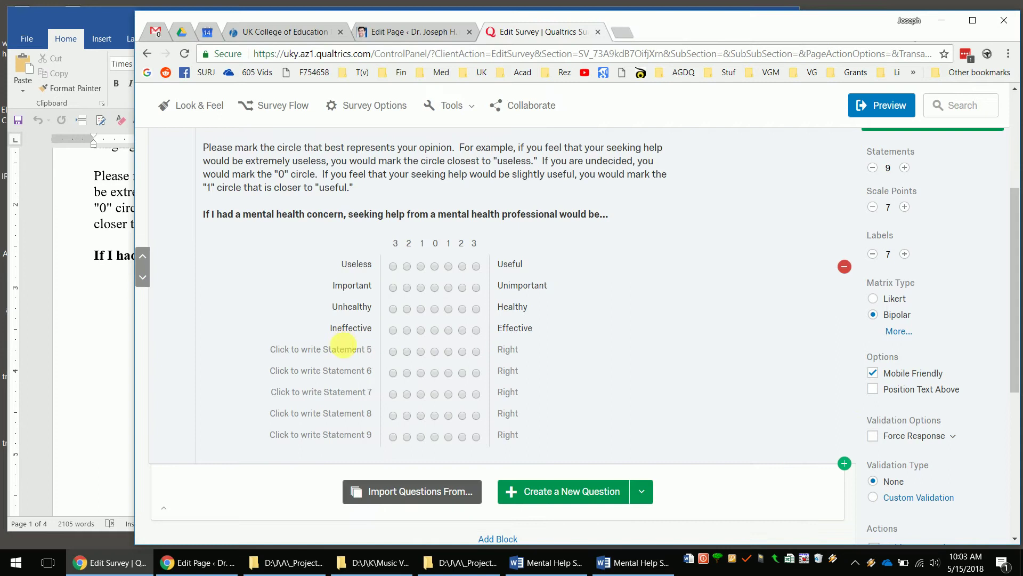
{"action": "left_click", "coordinate": [346, 350]}
{"action": "type", "text": "Good"}
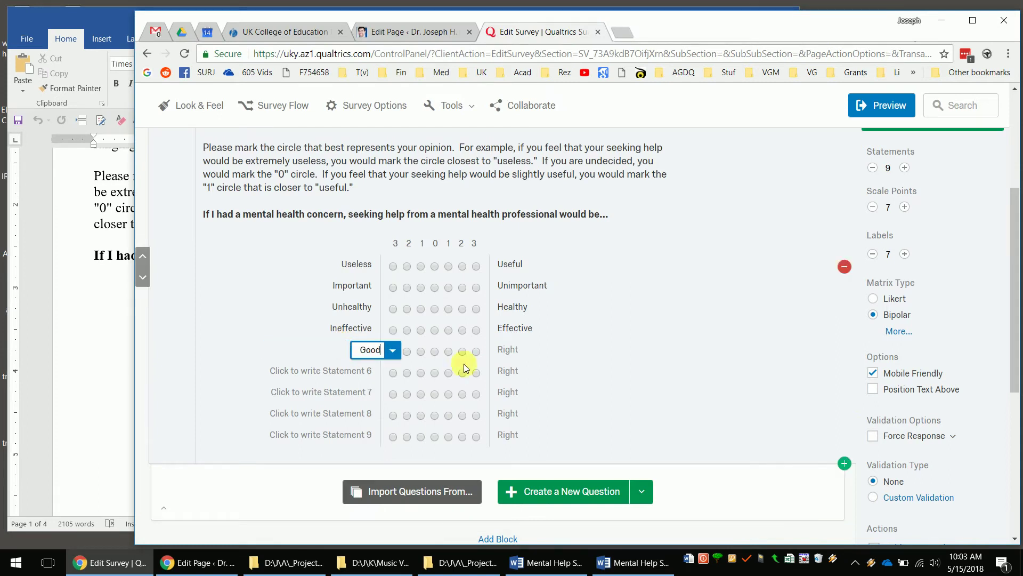
{"action": "left_click", "coordinate": [510, 349]}
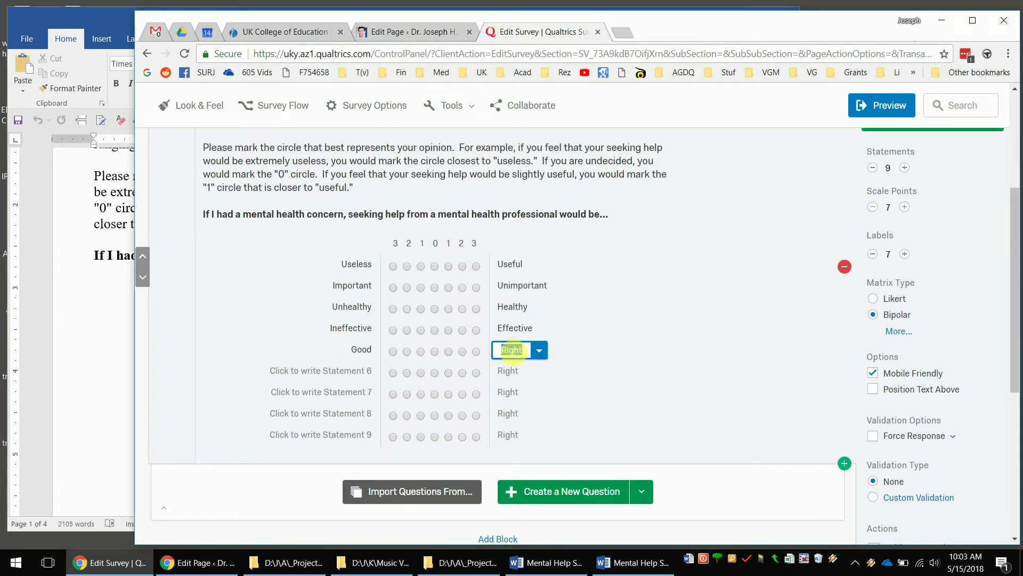
{"action": "type", "text": "Bad"}
Check the sixth pair in the Word document and label the sixth matrix row Healing on the left and Hurting on the right
{"action": "left_click", "coordinate": [50, 370]}
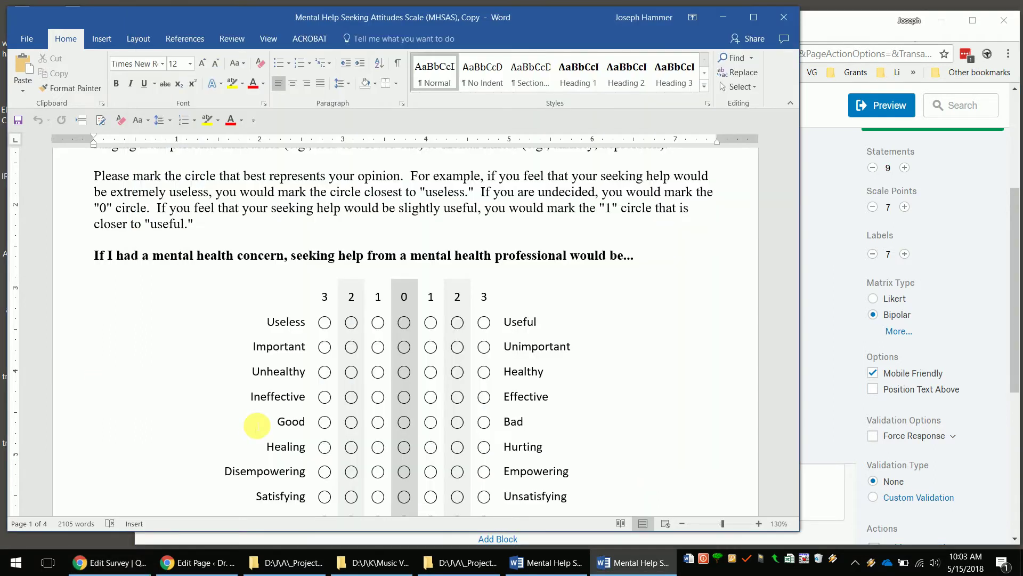
{"action": "left_click", "coordinate": [829, 423]}
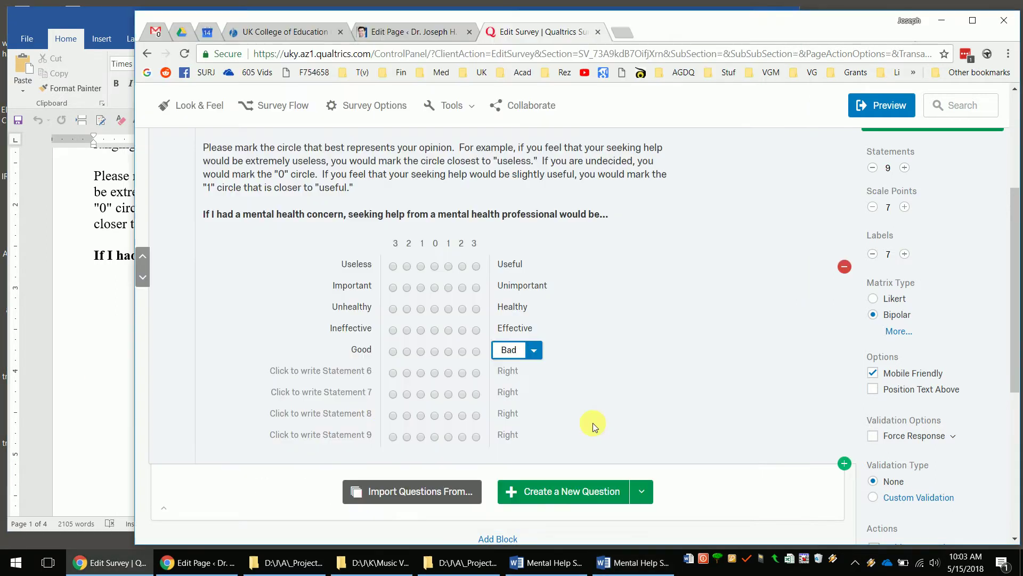
{"action": "left_click", "coordinate": [594, 424]}
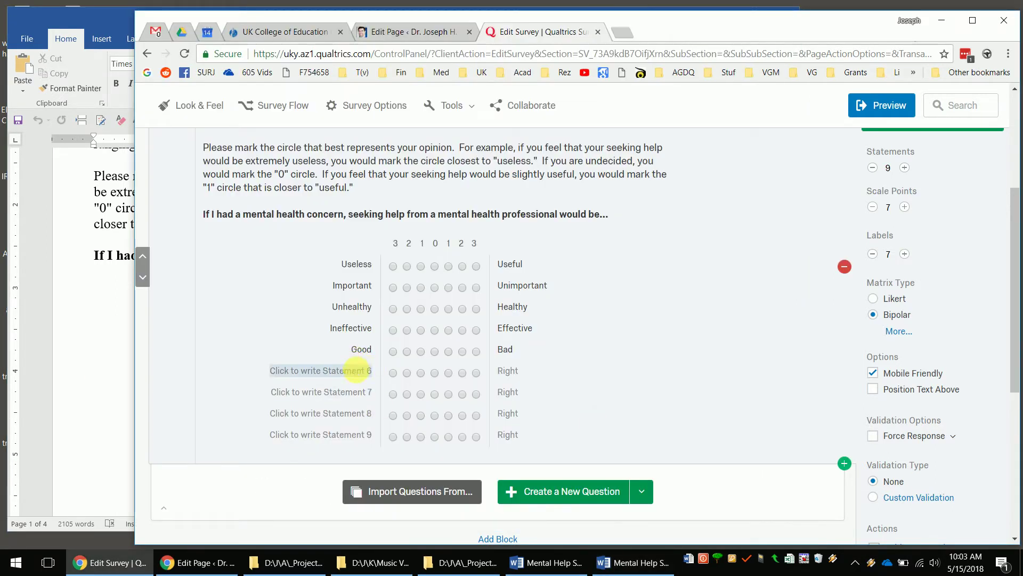
{"action": "left_click", "coordinate": [355, 370]}
{"action": "type", "text": "Hea"}
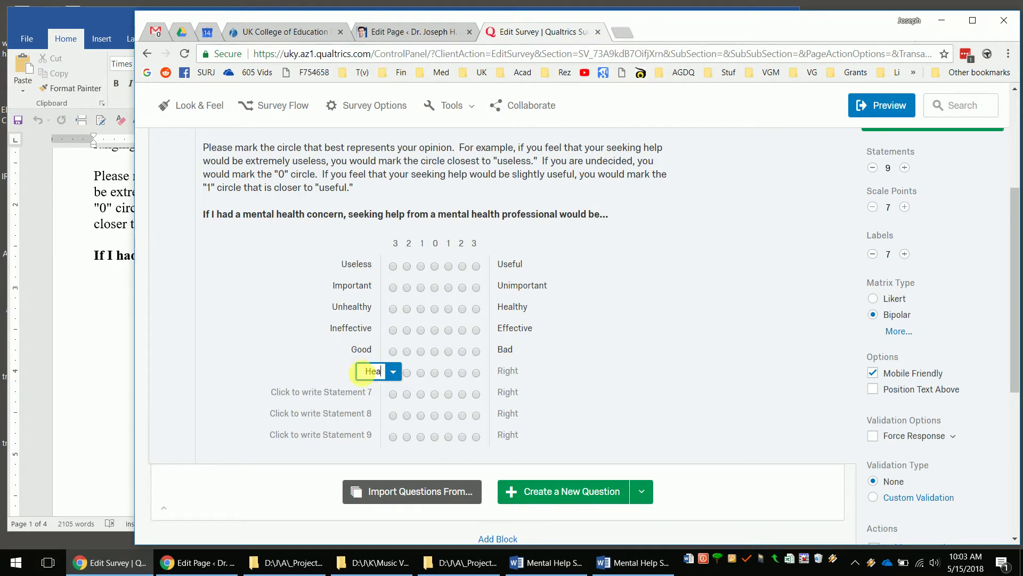
{"action": "type", "text": "ling"}
{"action": "key", "text": "Tab"}
{"action": "type", "text": "Hurtin"}
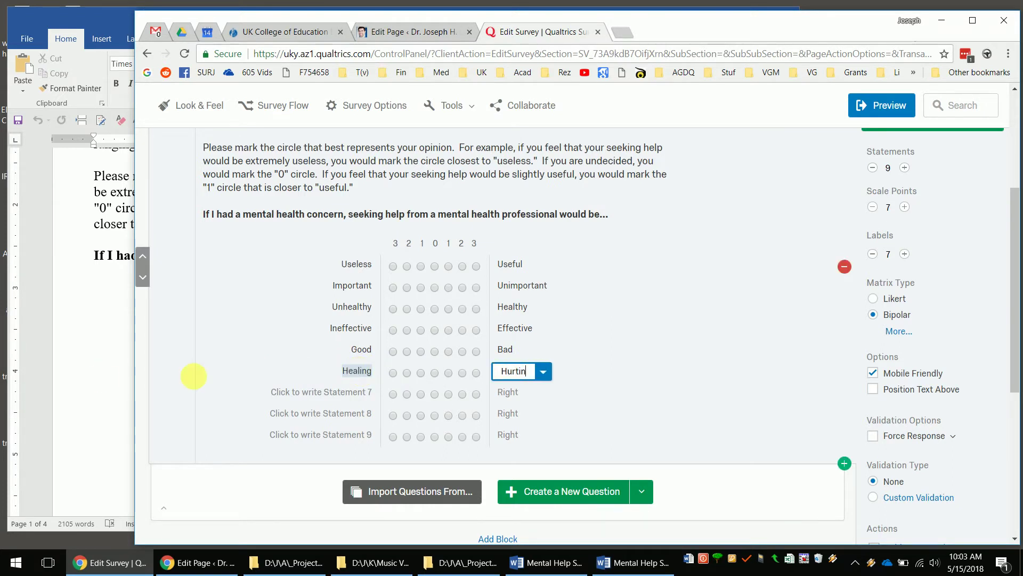
{"action": "type", "text": "g"}
Look up the seventh pair in the Word document and label the seventh matrix row Disempowering on the left and Empowering on the right
{"action": "left_click", "coordinate": [103, 377]}
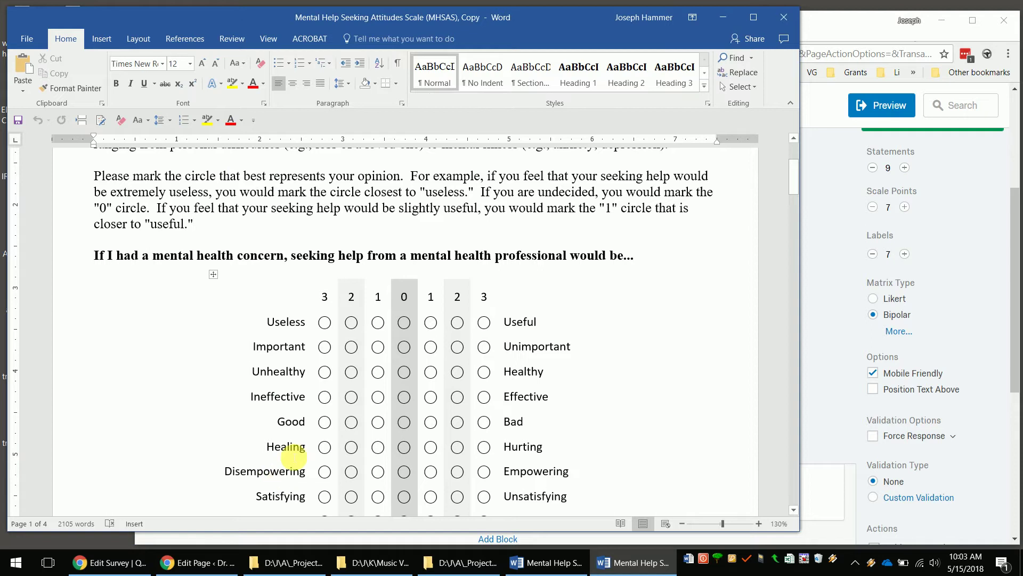
{"action": "scroll", "coordinate": [293, 456], "scroll_direction": "down", "scroll_amount": 3}
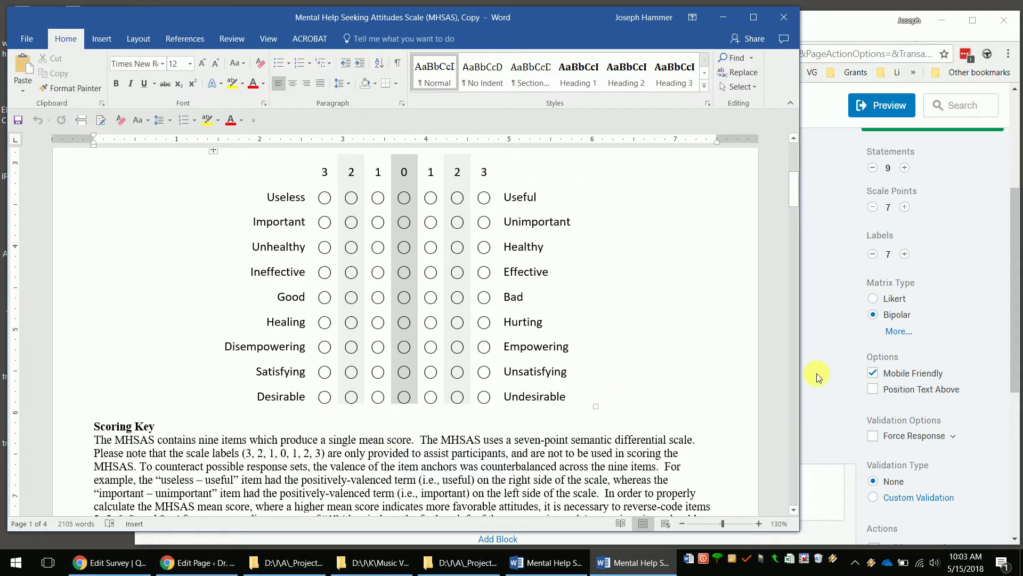
{"action": "left_click", "coordinate": [819, 377]}
{"action": "left_click", "coordinate": [352, 392]}
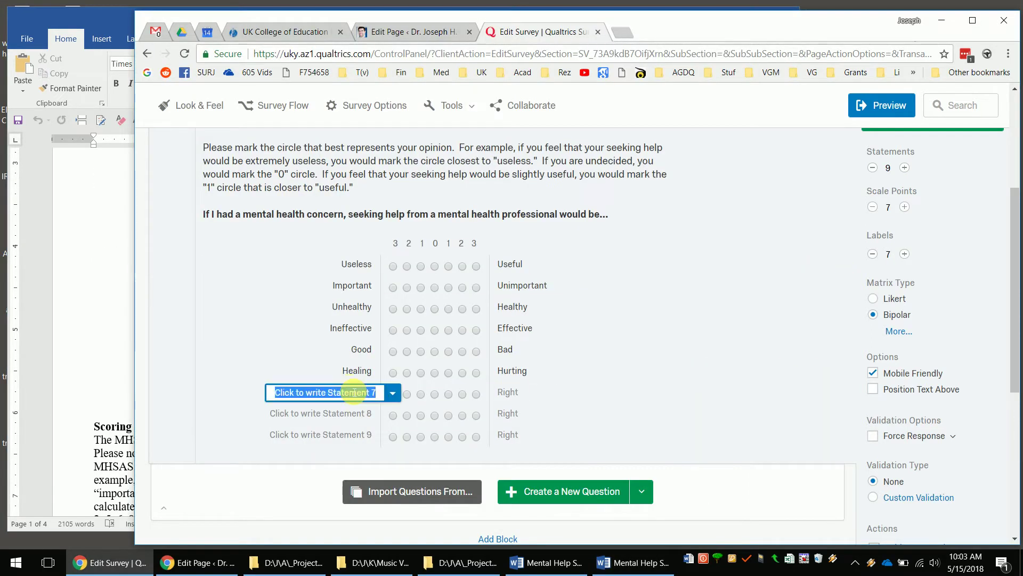
{"action": "type", "text": "Dis"}
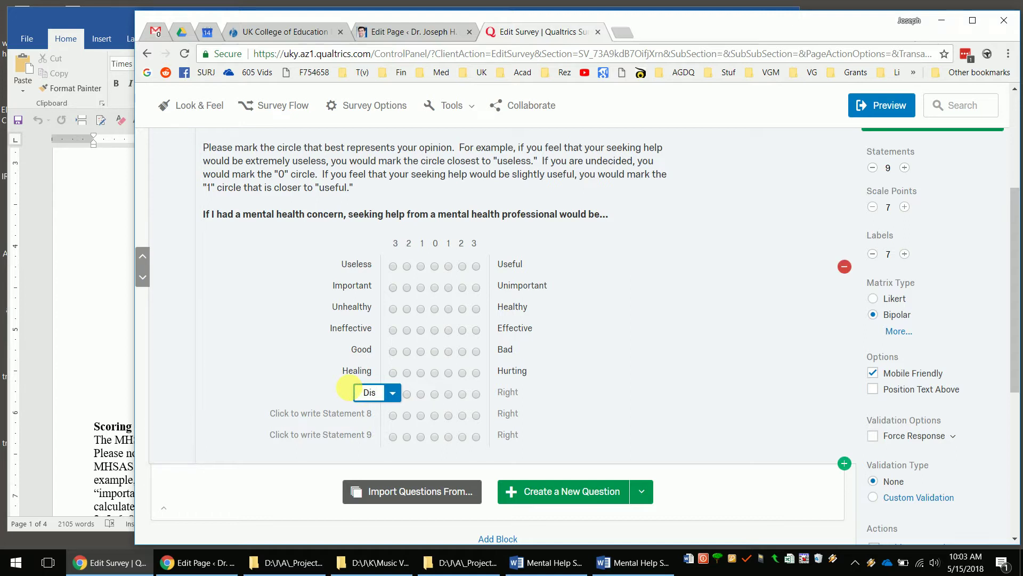
{"action": "type", "text": "empowering"}
{"action": "left_click", "coordinate": [515, 392]}
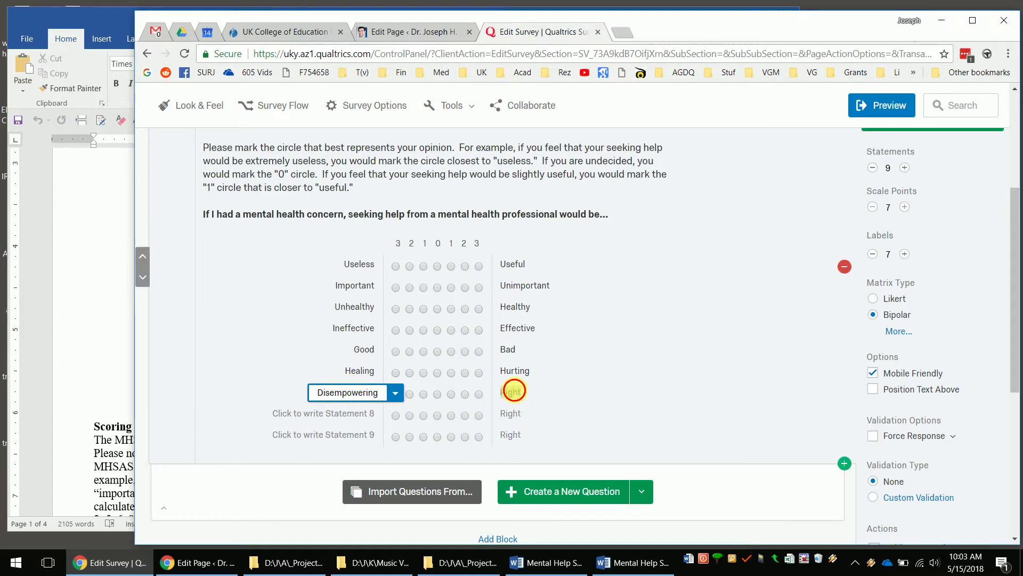
{"action": "type", "text": "Empowering"}
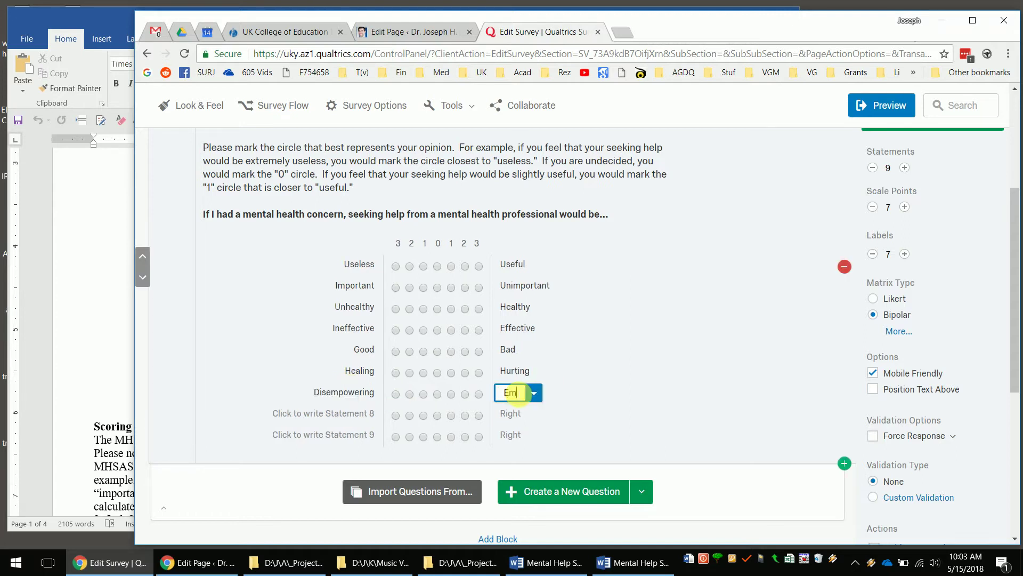
Copy the word Satisfying from the Word document and paste it as the left label of the eighth matrix row in Qualtrics
{"action": "left_click", "coordinate": [88, 407]}
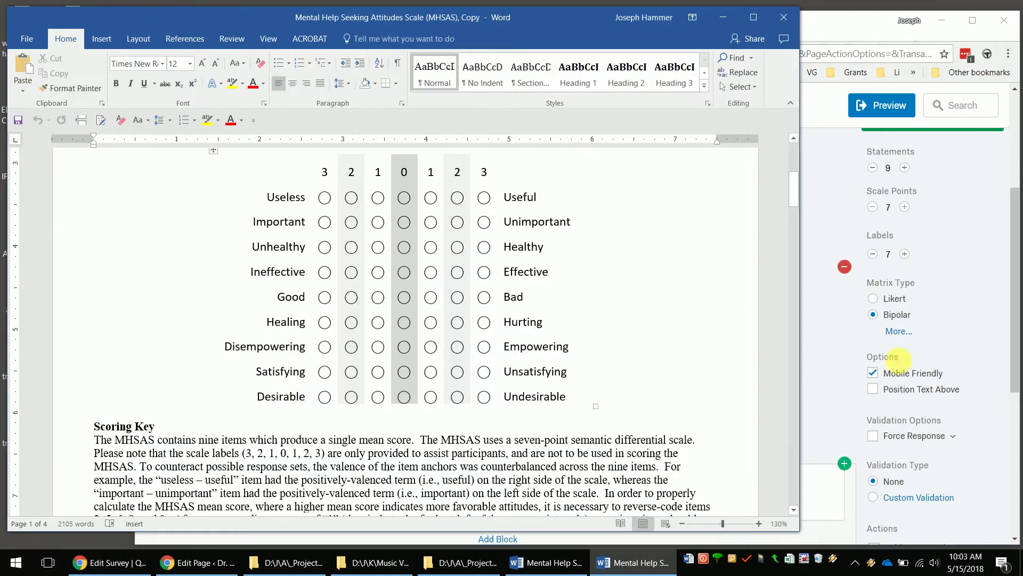
{"action": "left_click", "coordinate": [286, 378]}
{"action": "double_click", "coordinate": [286, 377]}
{"action": "key", "text": "ctrl+c"}
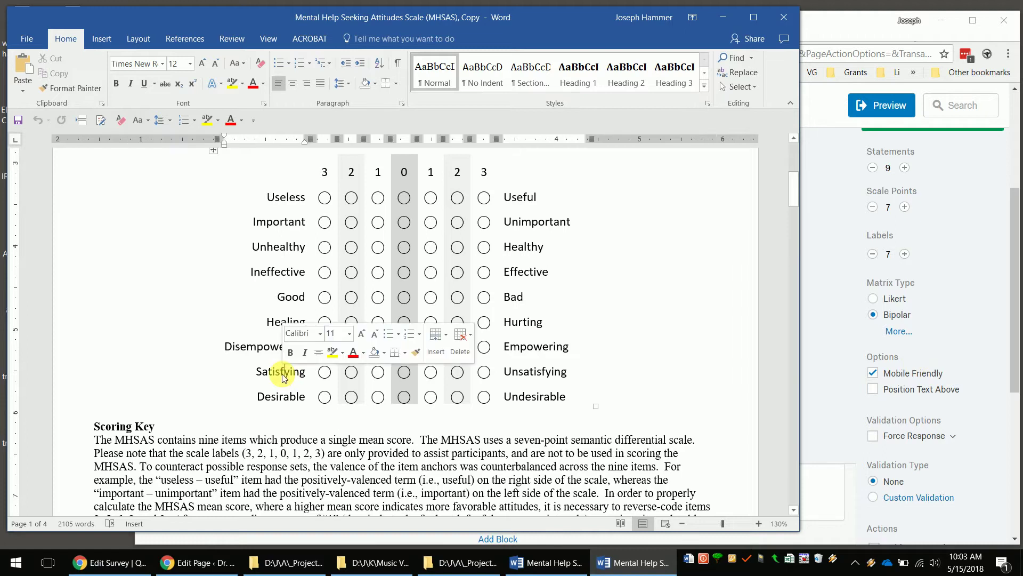
{"action": "left_click", "coordinate": [812, 381]}
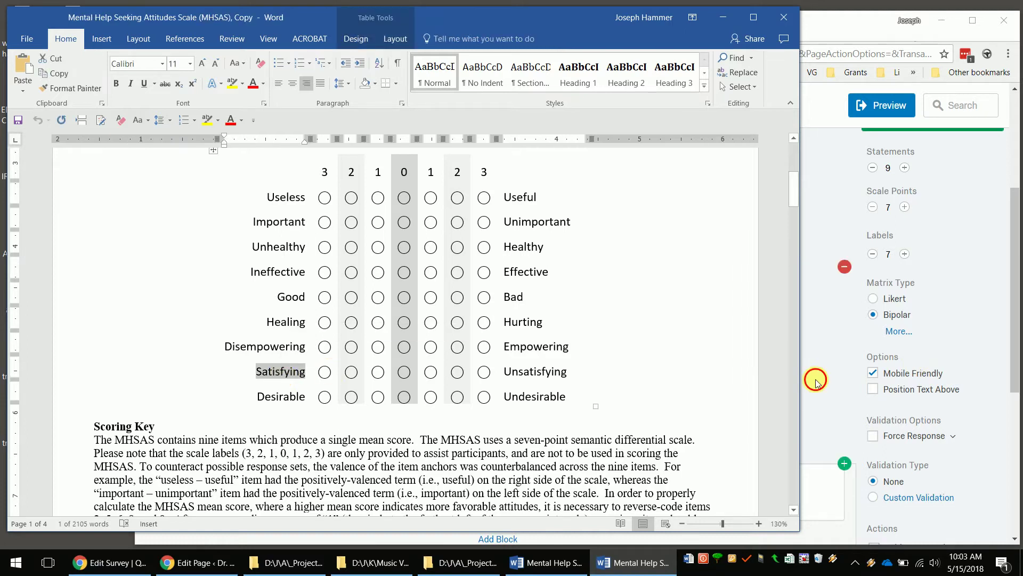
{"action": "left_click", "coordinate": [358, 419]}
{"action": "key", "text": "ctrl+a"}
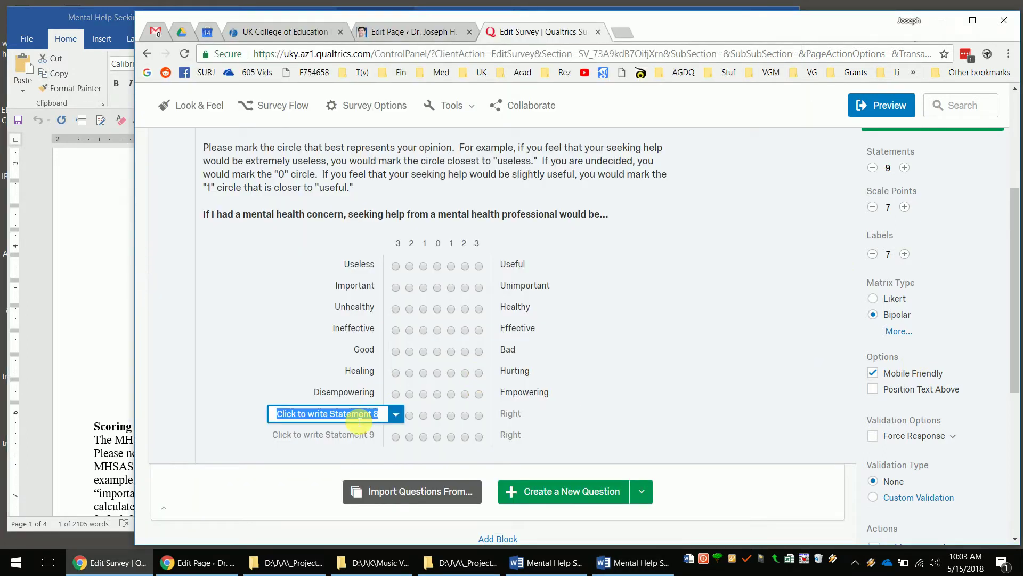
{"action": "key", "text": "ctrl+v"}
Paste the copied word as the eighth row's right label and prefix it with Un so it reads Unsatisfying
{"action": "left_click", "coordinate": [517, 415]}
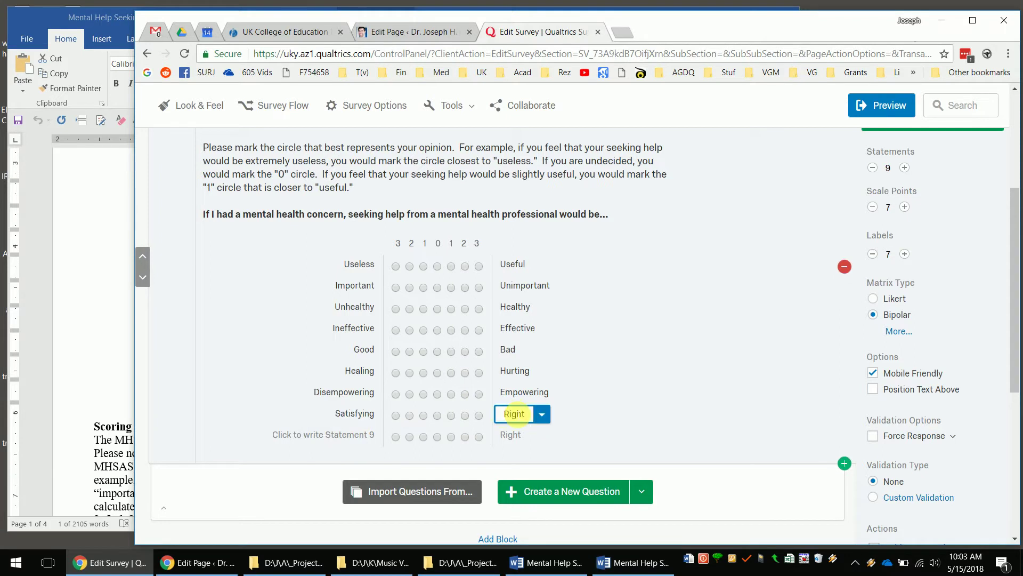
{"action": "key", "text": "ctrl+a"}
{"action": "key", "text": "ctrl+v"}
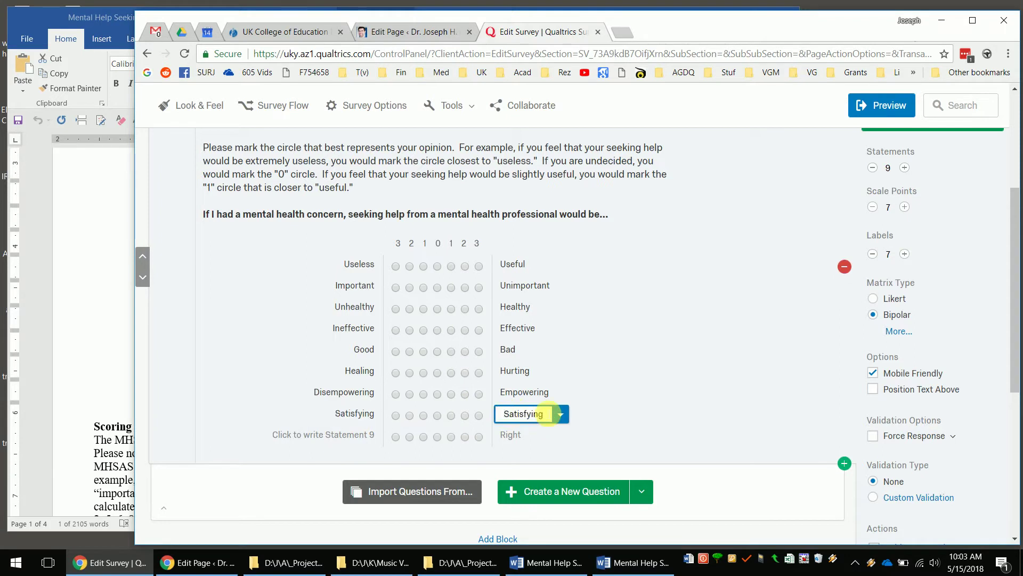
{"action": "key", "text": "Home"}
{"action": "type", "text": "Un"}
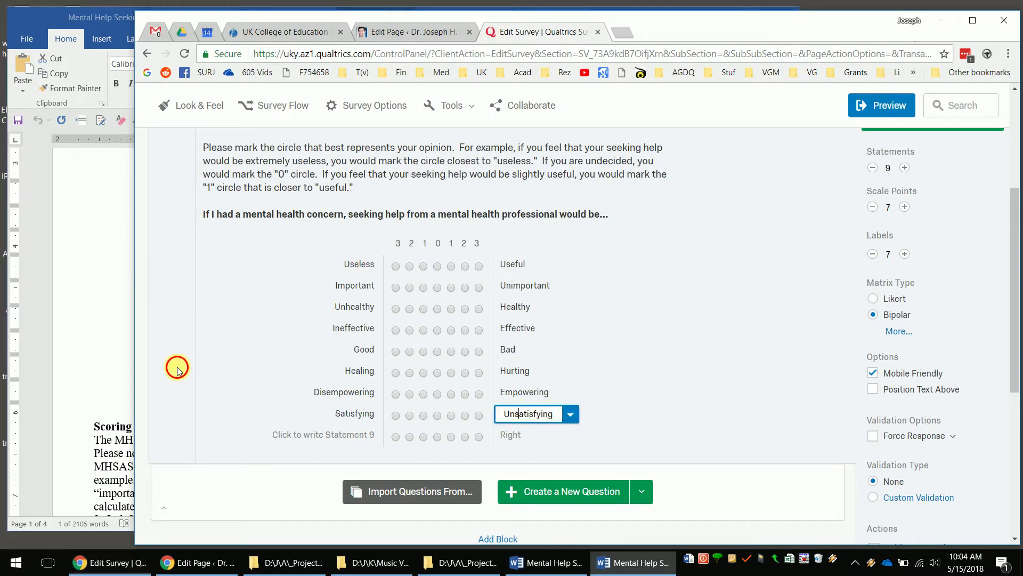
Copy the word Desirable from the Word document and paste it as the left label of the ninth matrix row in Qualtrics
{"action": "key", "text": "alt+Tab"}
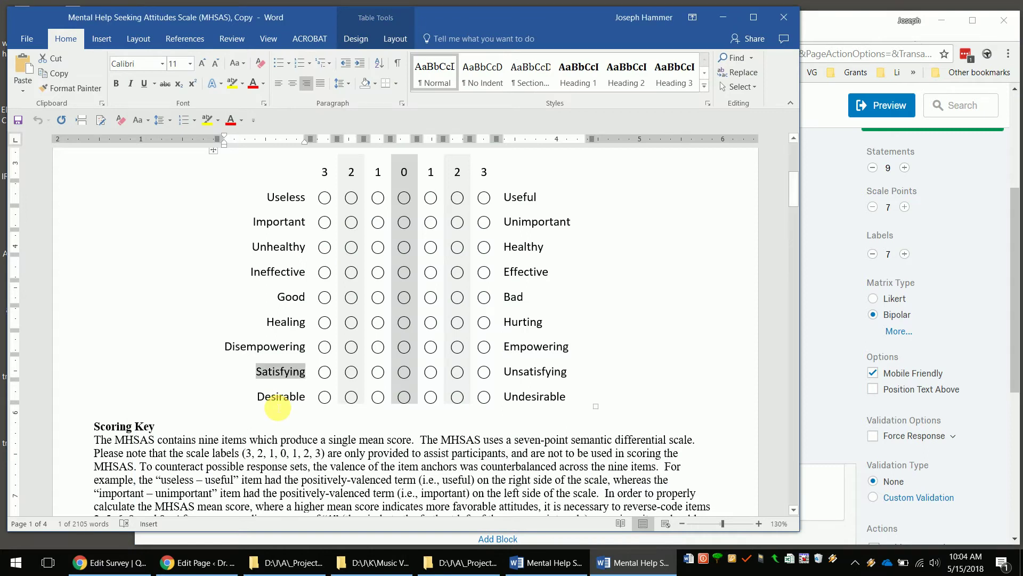
{"action": "double_click", "coordinate": [274, 398]}
{"action": "key", "text": "ctrl+c"}
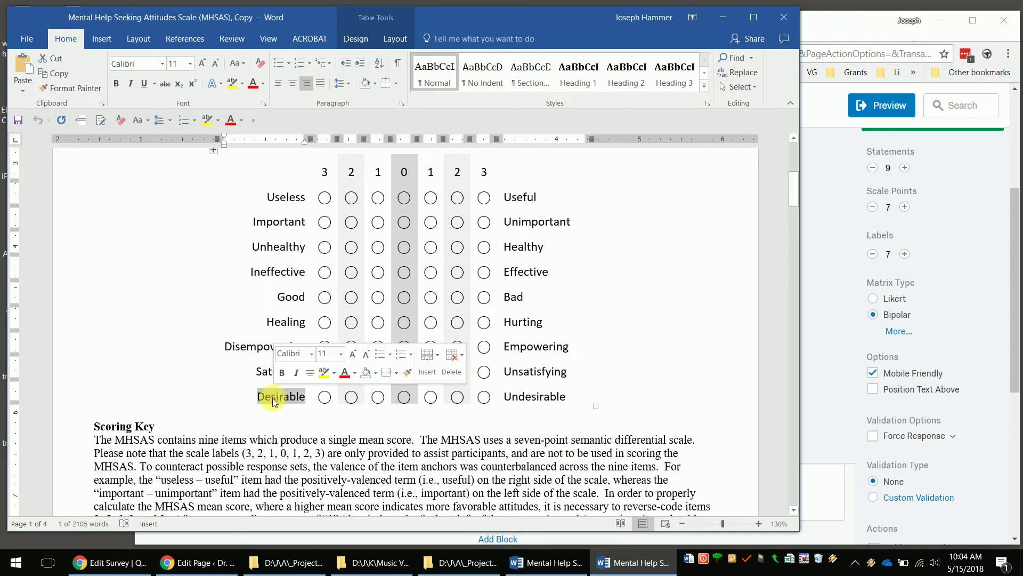
{"action": "key", "text": "alt+Tab"}
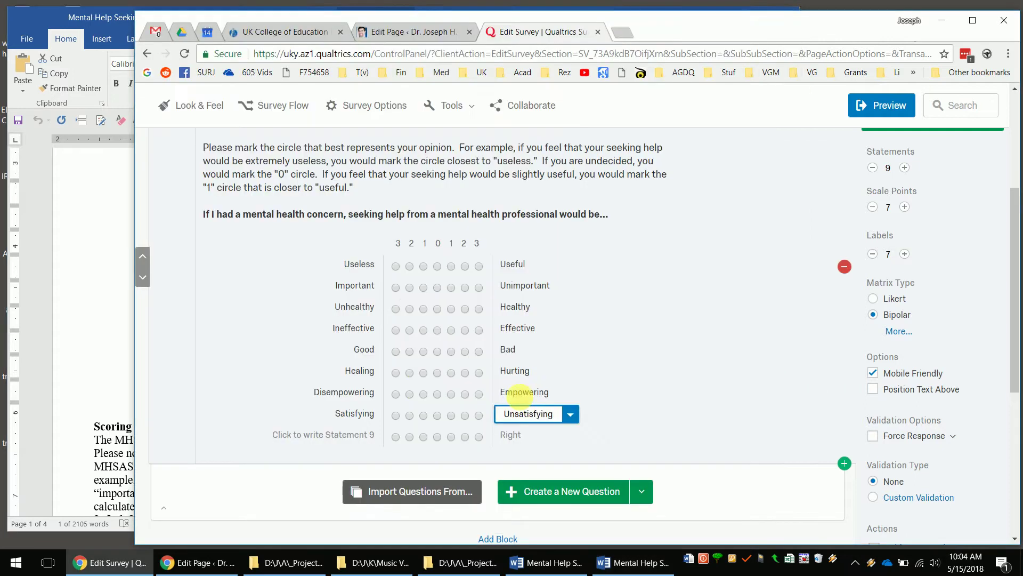
{"action": "left_click", "coordinate": [343, 435]}
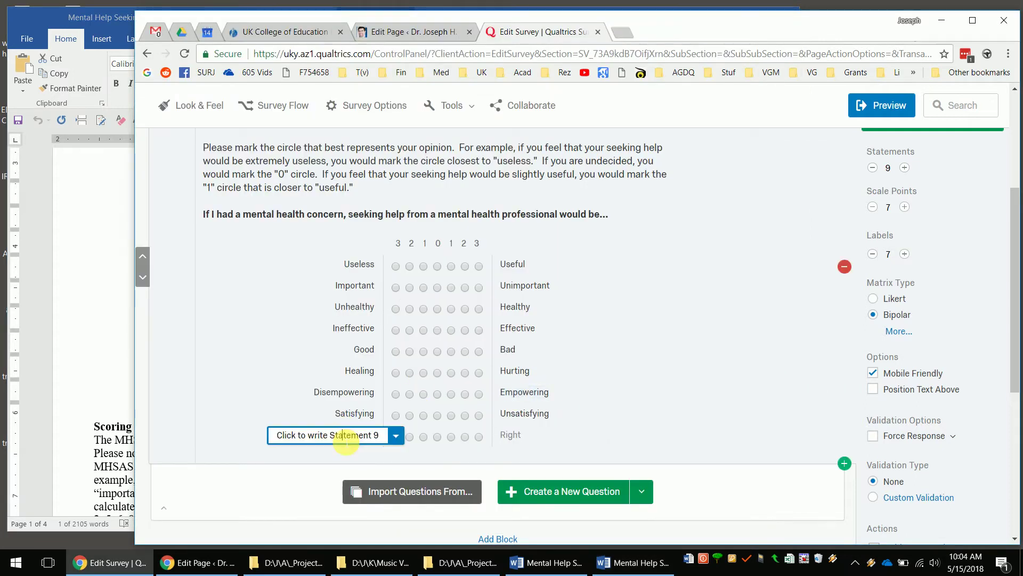
{"action": "key", "text": "ctrl+v"}
Label the ninth matrix row Undesirable on the right side
{"action": "left_click", "coordinate": [520, 441]}
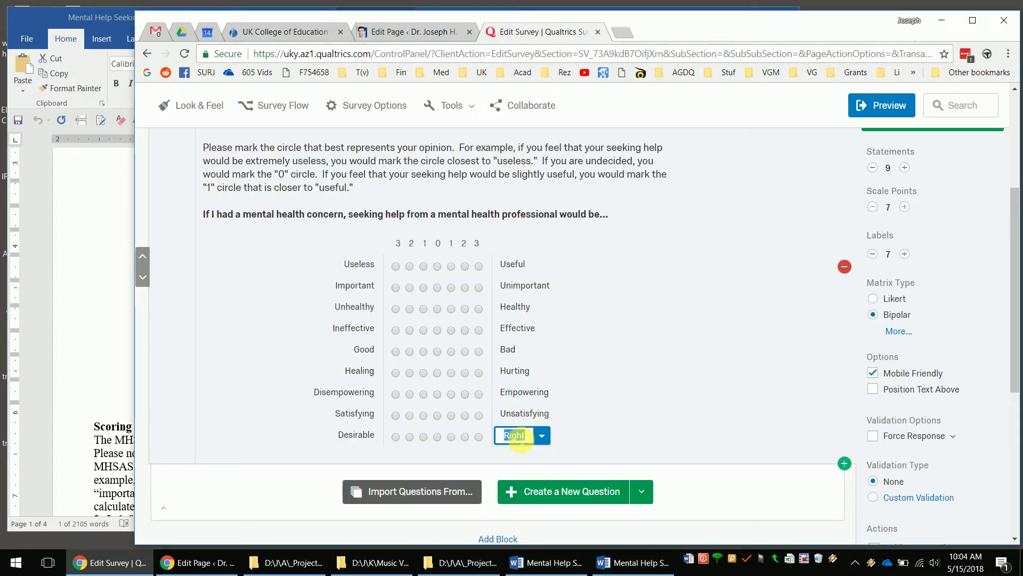
{"action": "type", "text": "Un"}
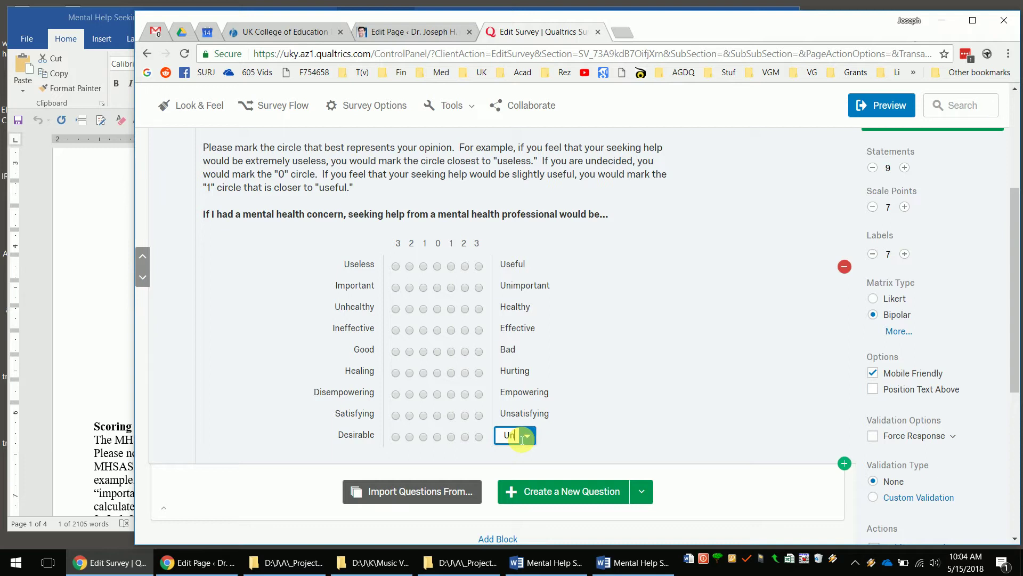
{"action": "type", "text": "desirable"}
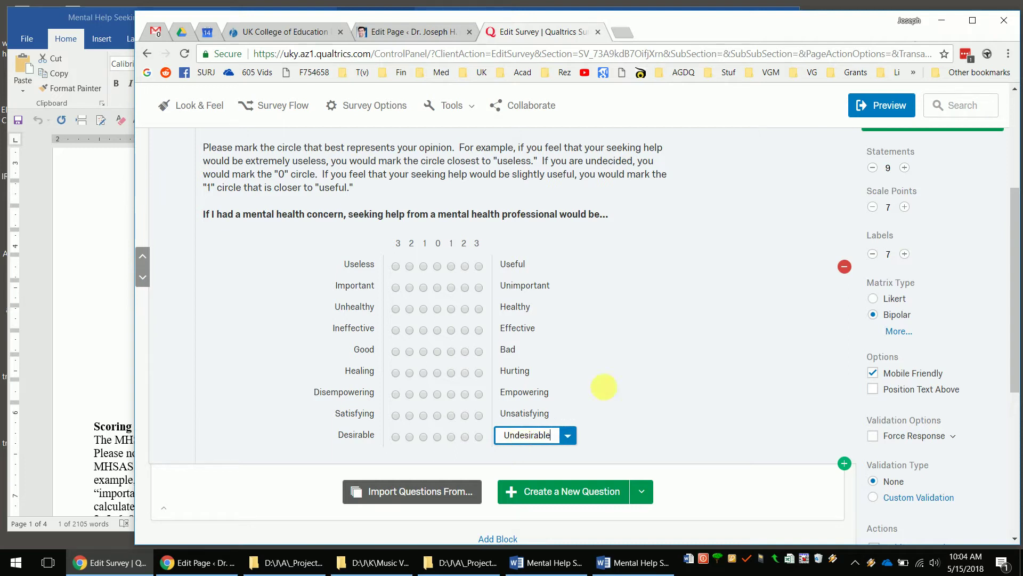
{"action": "left_click", "coordinate": [696, 345]}
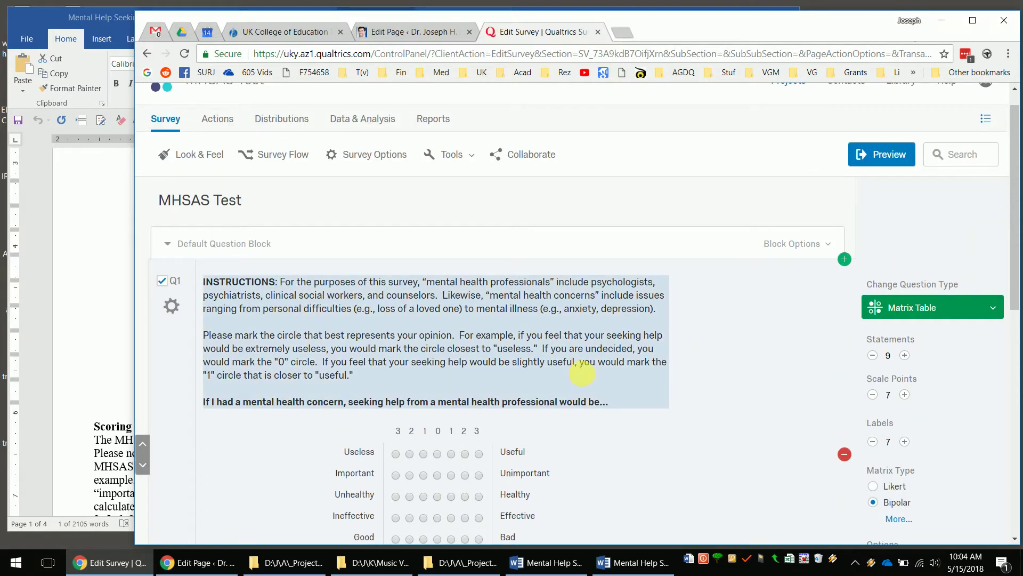
Rename the matrix question from Q1 to MHSAS, leaving its instruction text as it is
{"action": "left_click", "coordinate": [183, 286]}
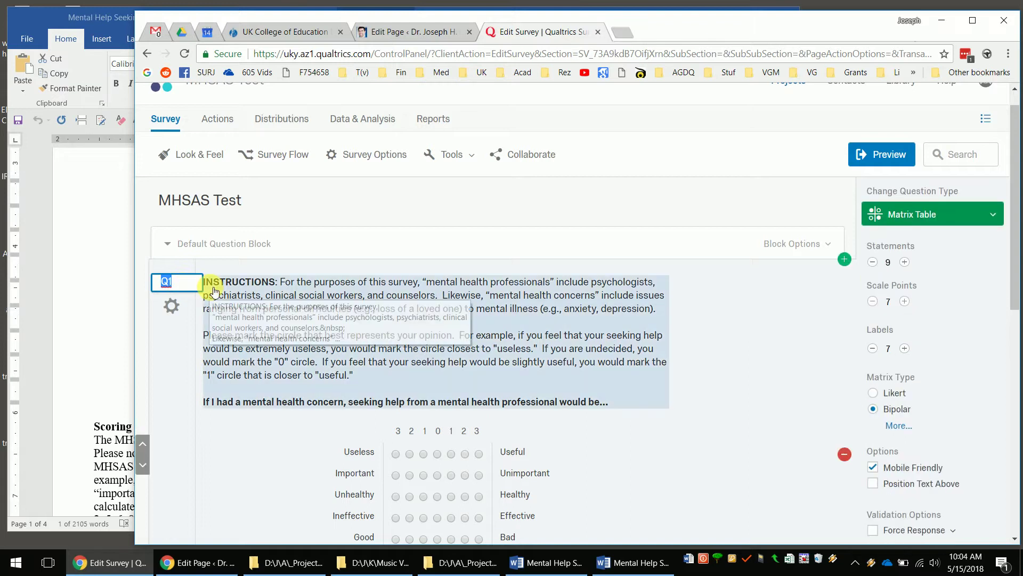
{"action": "type", "text": "MHSAS"}
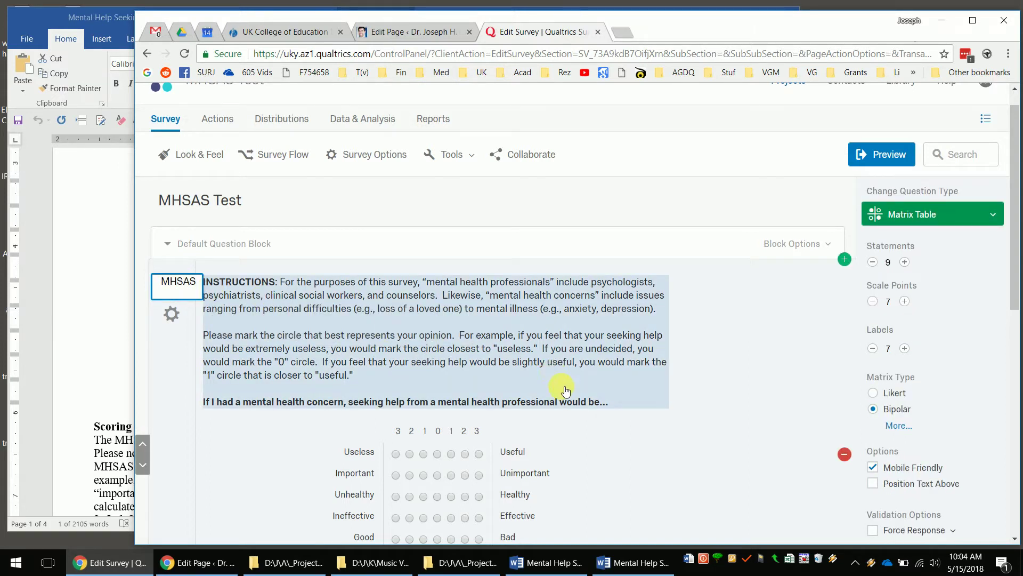
{"action": "left_click_drag", "start_coordinate": [751, 339], "coordinate": [205, 277]}
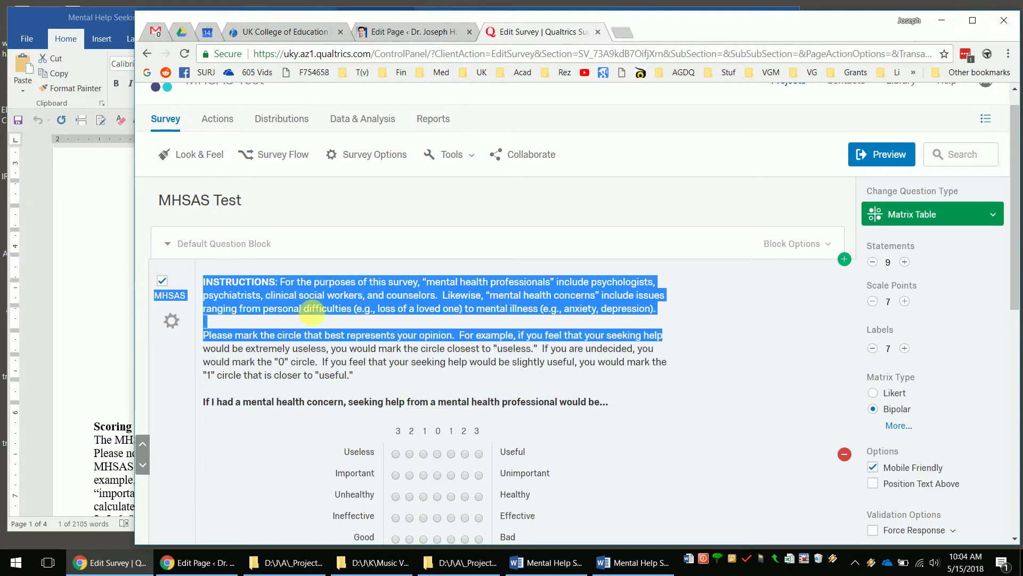
{"action": "left_click", "coordinate": [367, 337]}
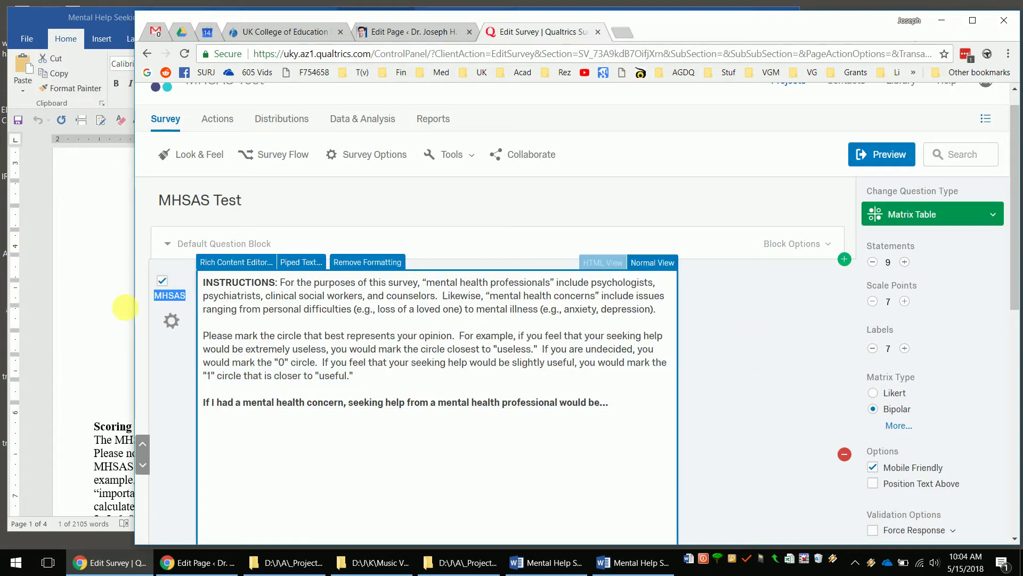
{"action": "left_click", "coordinate": [756, 373]}
Review the item pairs of the completed matrix, checking the Important and Unimportant labels of the second row
{"action": "scroll", "coordinate": [754, 370], "scroll_direction": "down", "scroll_amount": 2}
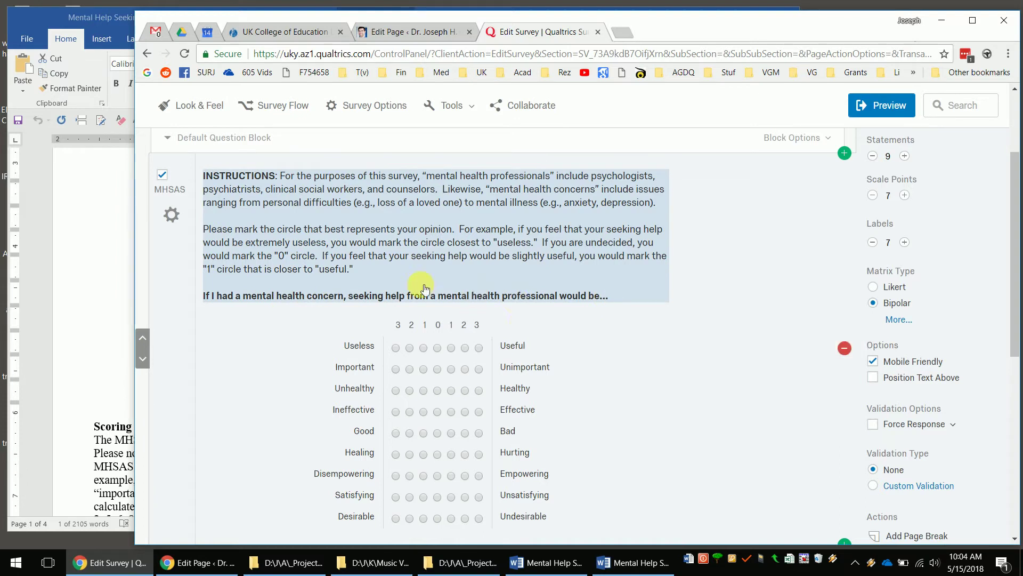
{"action": "scroll", "coordinate": [666, 366], "scroll_direction": "down", "scroll_amount": 3}
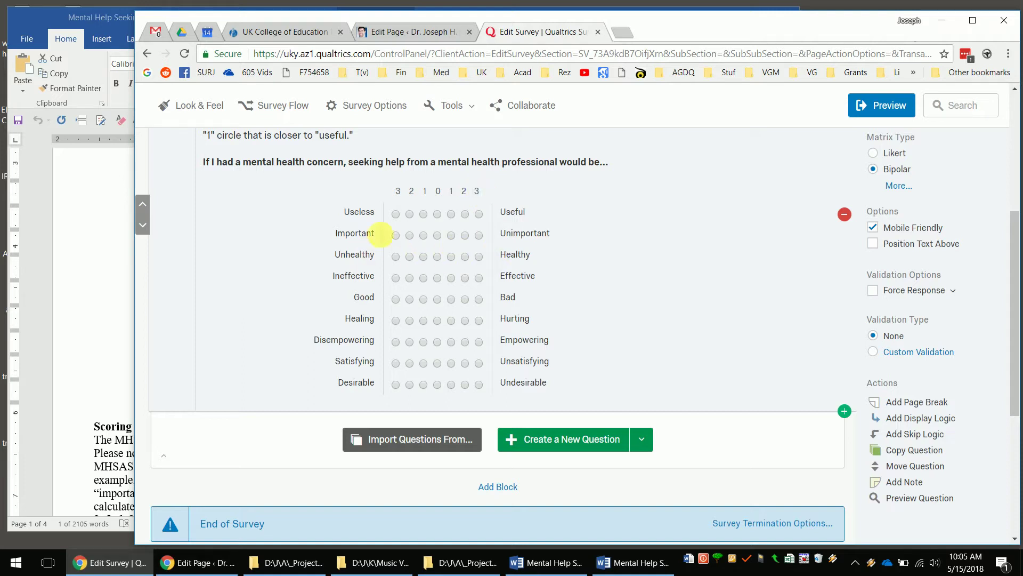
{"action": "left_click_drag", "start_coordinate": [380, 234], "coordinate": [334, 233]}
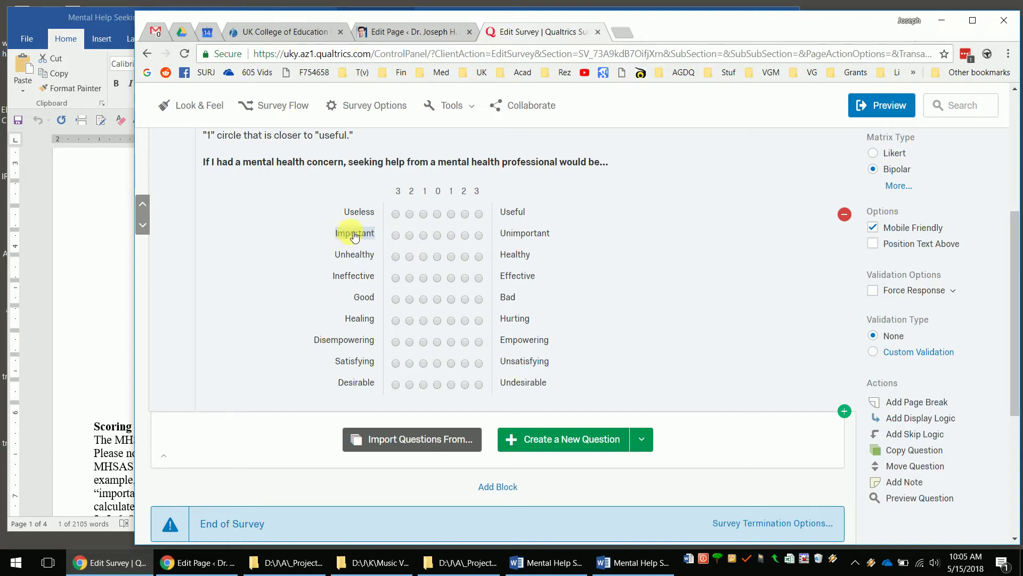
{"action": "double_click", "coordinate": [539, 233]}
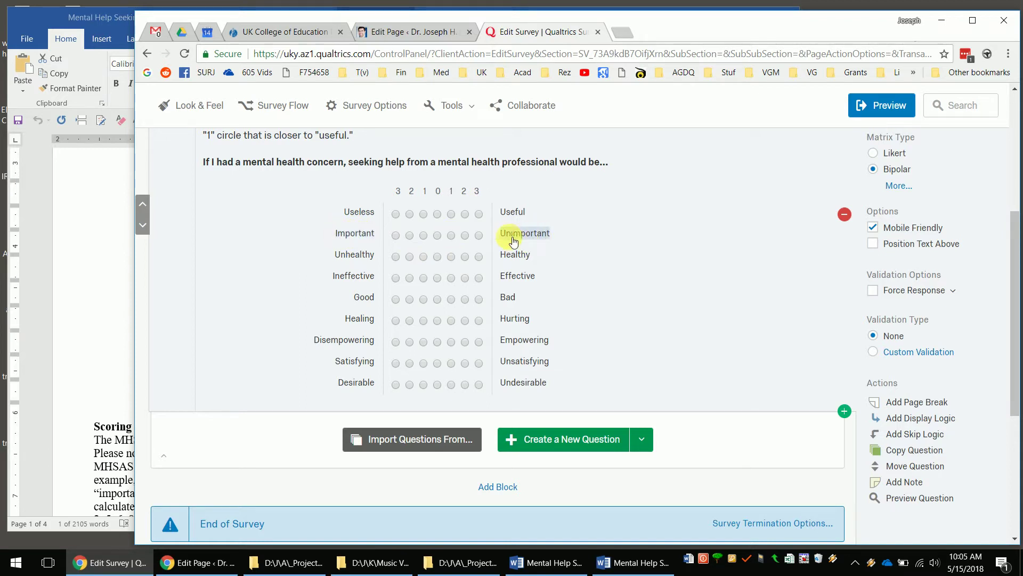
{"action": "left_click", "coordinate": [474, 193]}
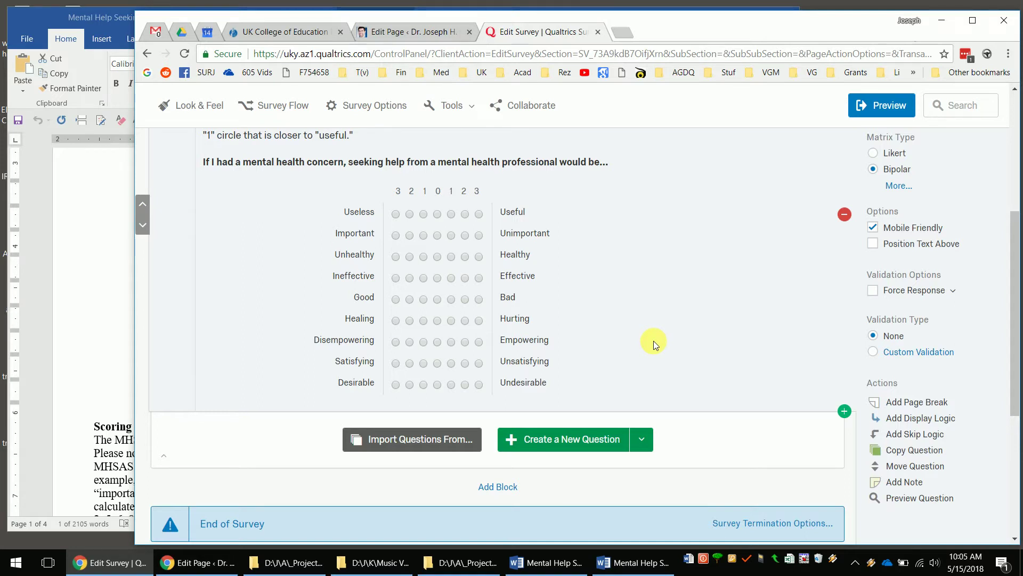
Rename the survey as MHSAS and MHSIS
{"action": "scroll", "coordinate": [654, 340], "scroll_direction": "up", "scroll_amount": 2}
{"action": "scroll", "coordinate": [653, 340], "scroll_direction": "up", "scroll_amount": 10}
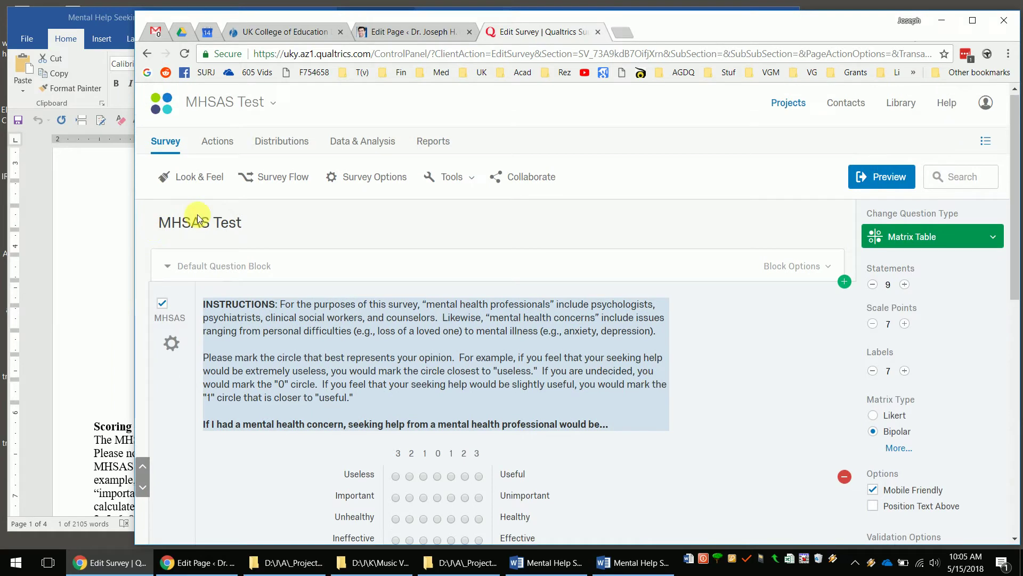
{"action": "left_click", "coordinate": [197, 214]}
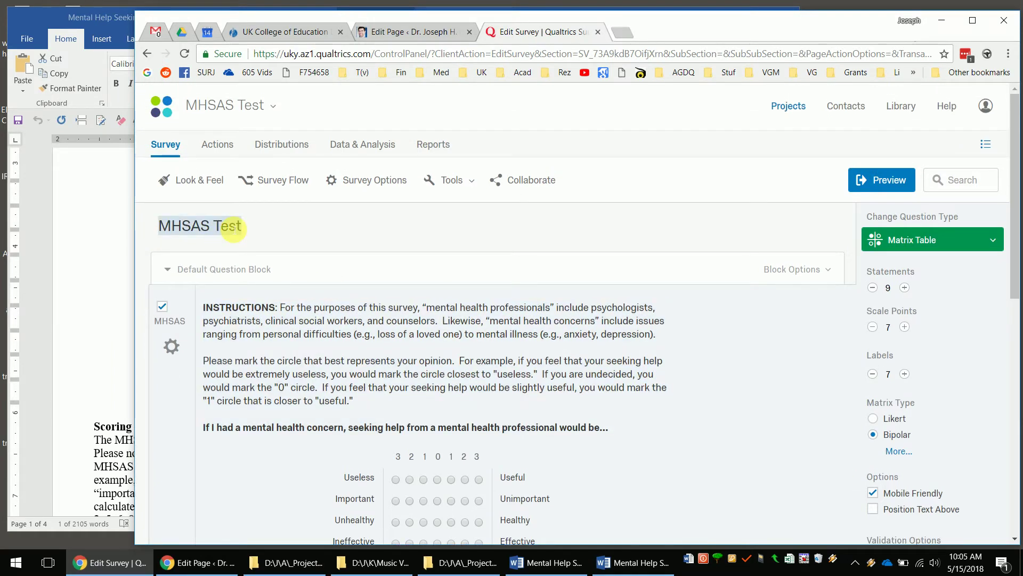
{"action": "left_click", "coordinate": [236, 230]}
{"action": "double_click", "coordinate": [236, 229]}
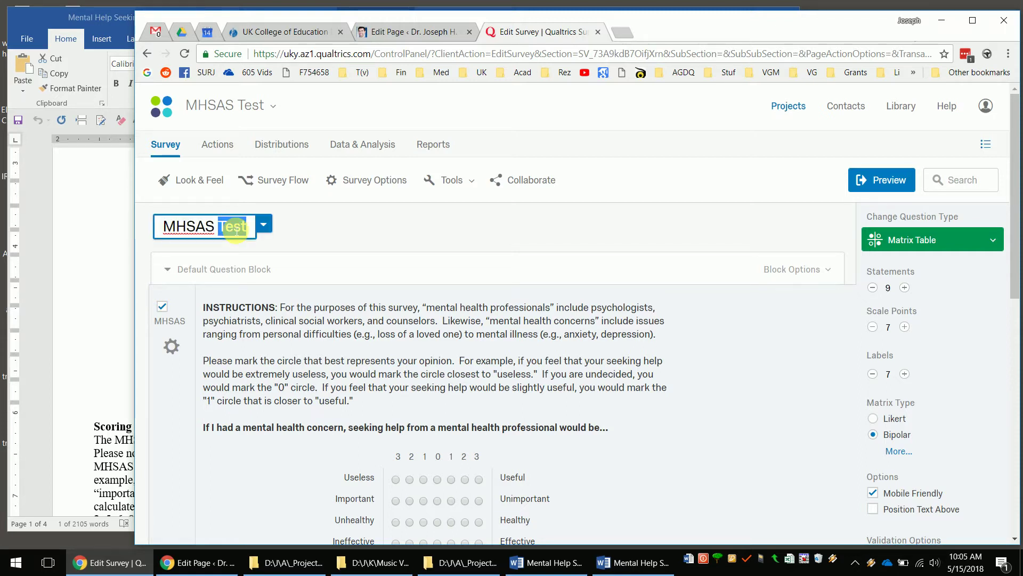
{"action": "type", "text": "and"}
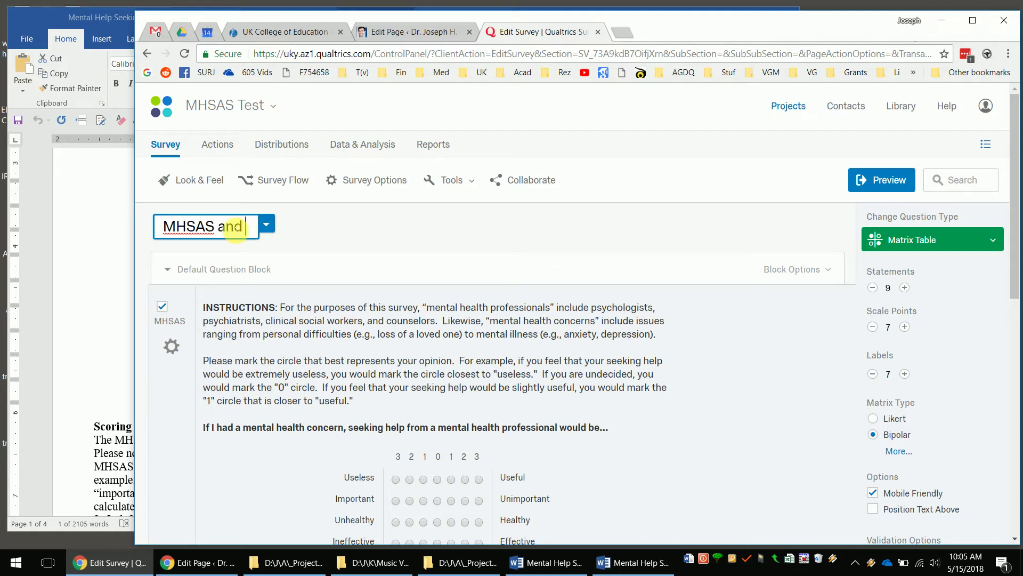
{"action": "type", "text": " MHSIS"}
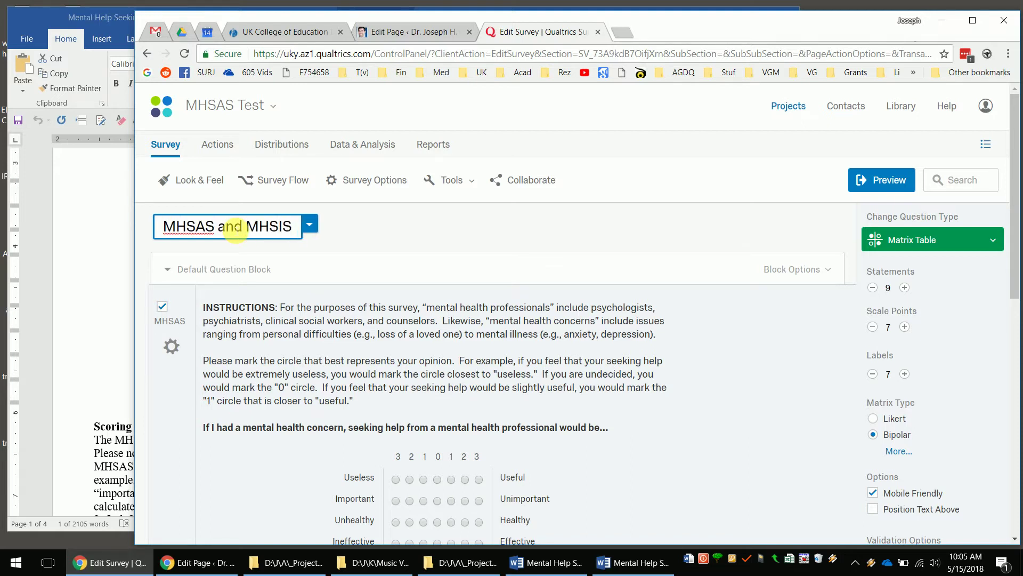
{"action": "left_click", "coordinate": [738, 387]}
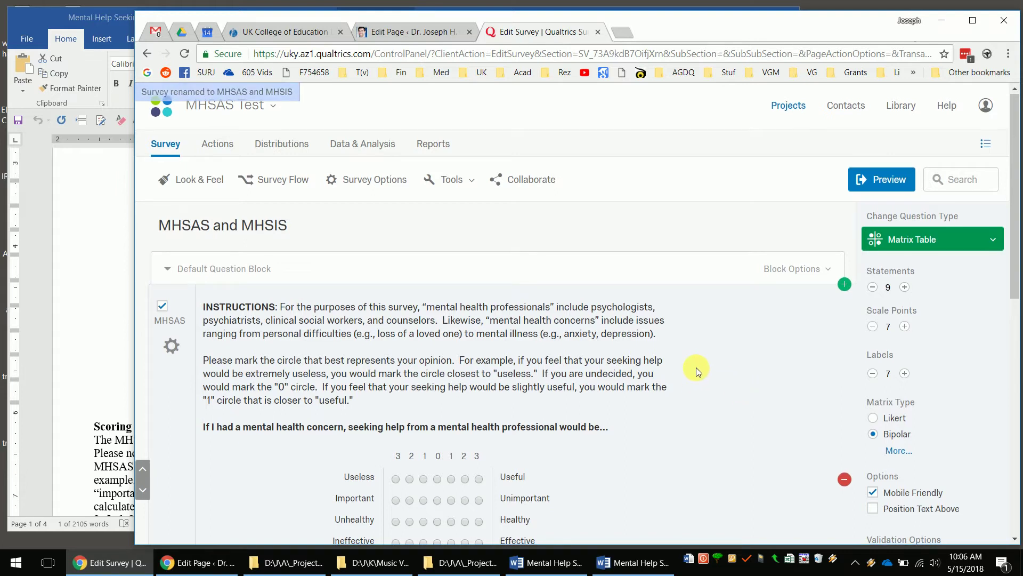
Add a new question below the MHSAS matrix question
{"action": "scroll", "coordinate": [696, 367], "scroll_direction": "down", "scroll_amount": 3}
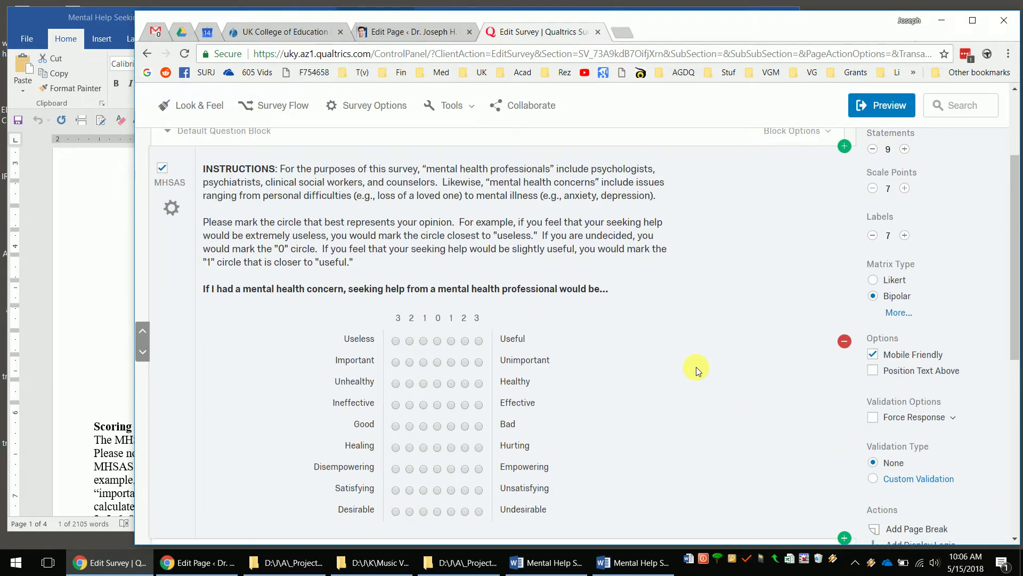
{"action": "scroll", "coordinate": [697, 367], "scroll_direction": "down", "scroll_amount": 6}
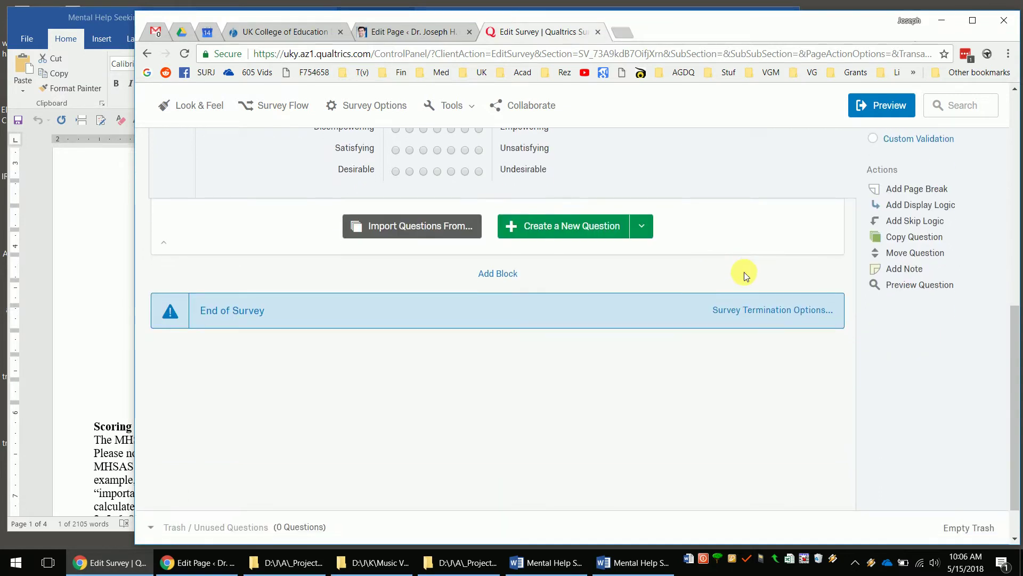
{"action": "scroll", "coordinate": [744, 272], "scroll_direction": "up", "scroll_amount": 1}
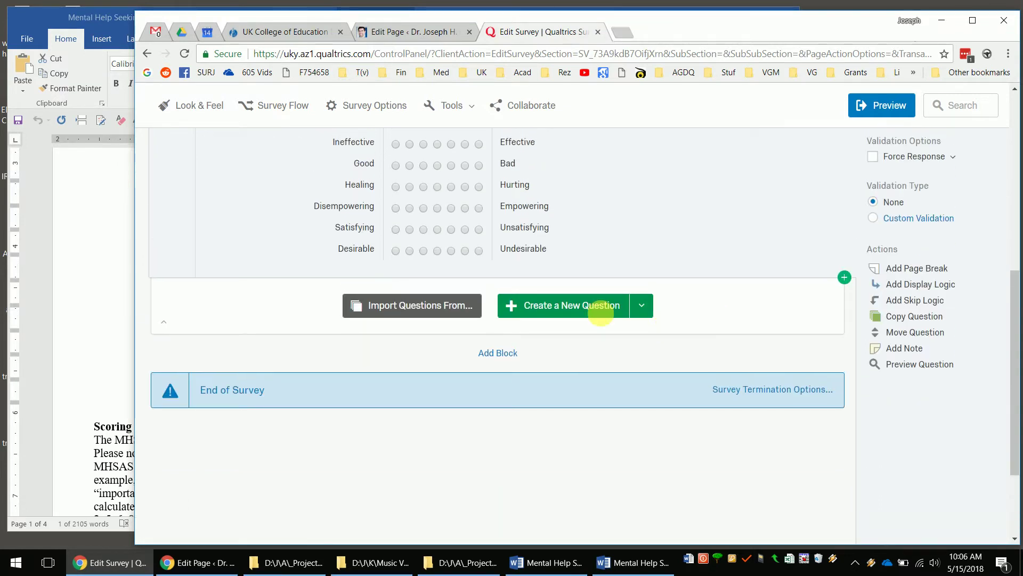
{"action": "left_click", "coordinate": [590, 312]}
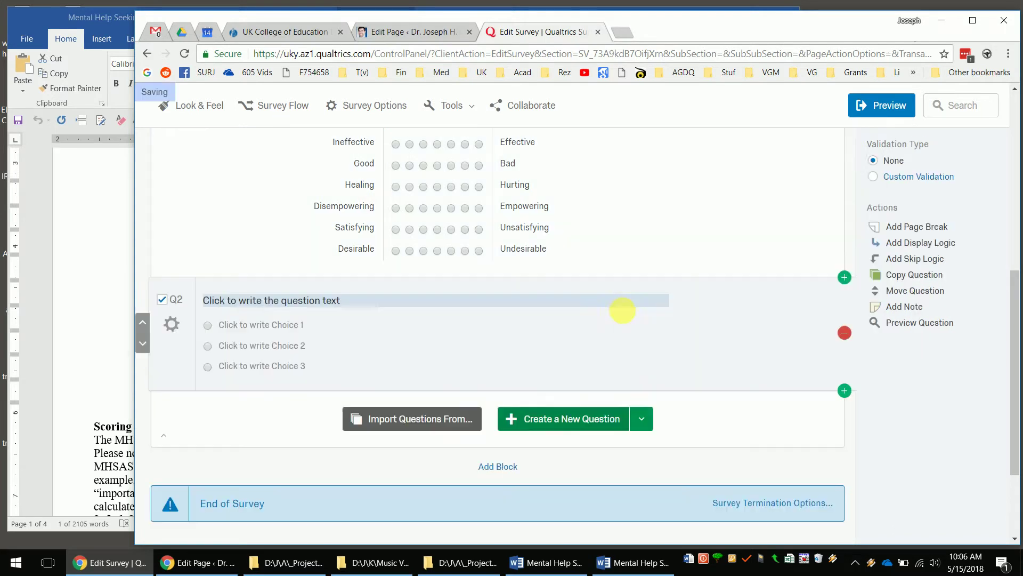
Insert a page break between the MHSAS matrix question and the new question
{"action": "left_click", "coordinate": [717, 221]}
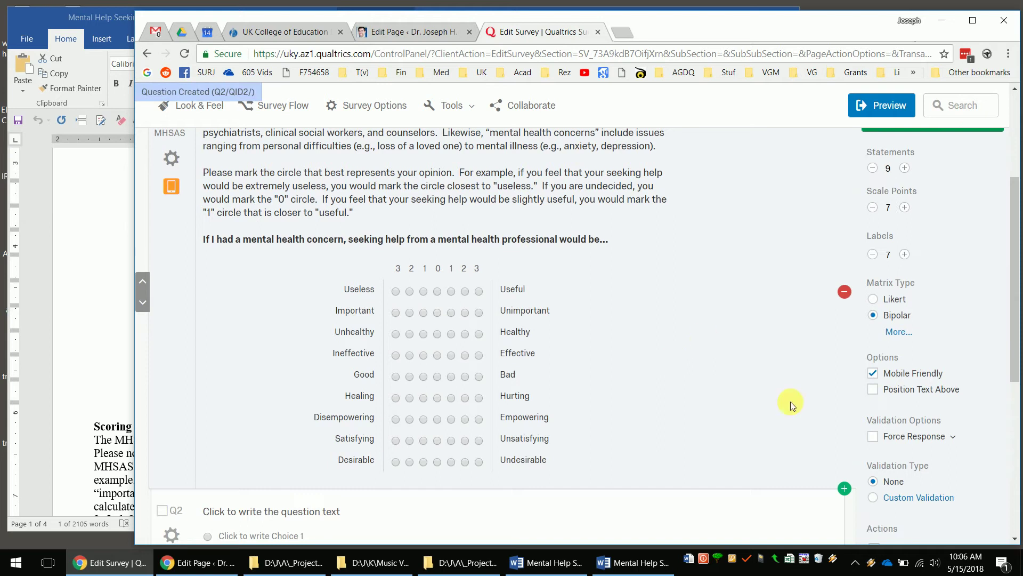
{"action": "scroll", "coordinate": [985, 386], "scroll_direction": "down", "scroll_amount": 1}
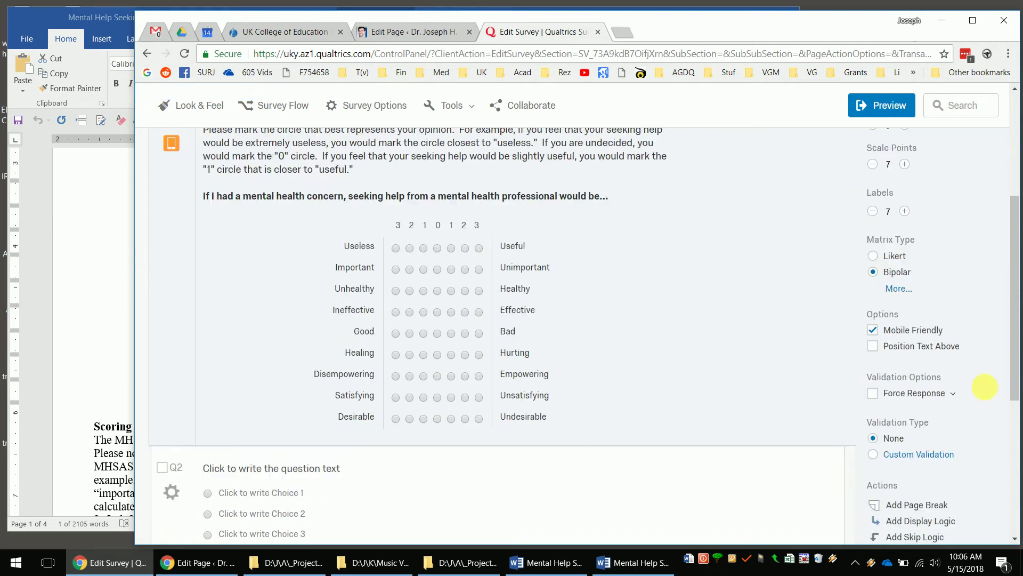
{"action": "scroll", "coordinate": [985, 386], "scroll_direction": "down", "scroll_amount": 3}
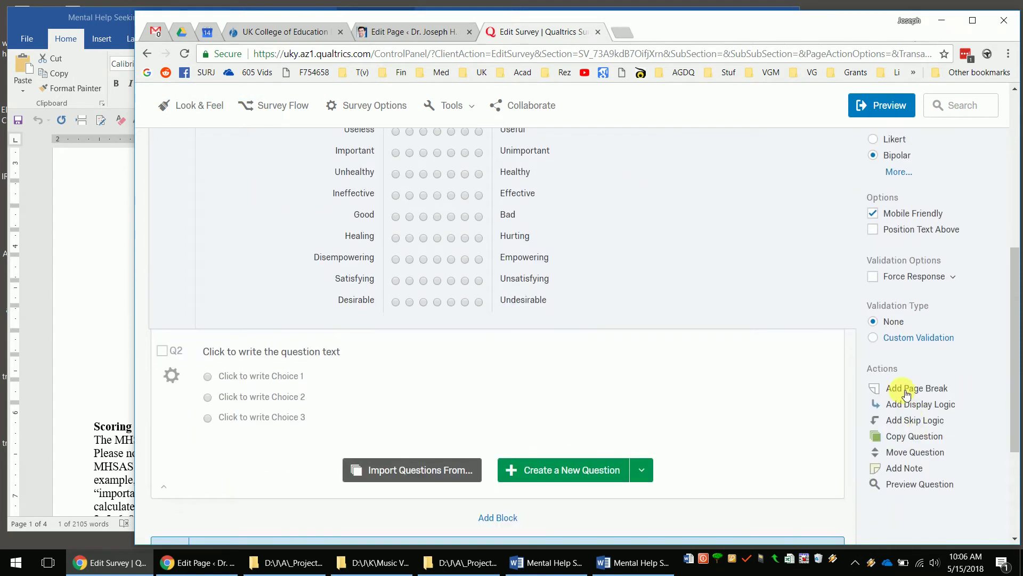
{"action": "left_click", "coordinate": [907, 393]}
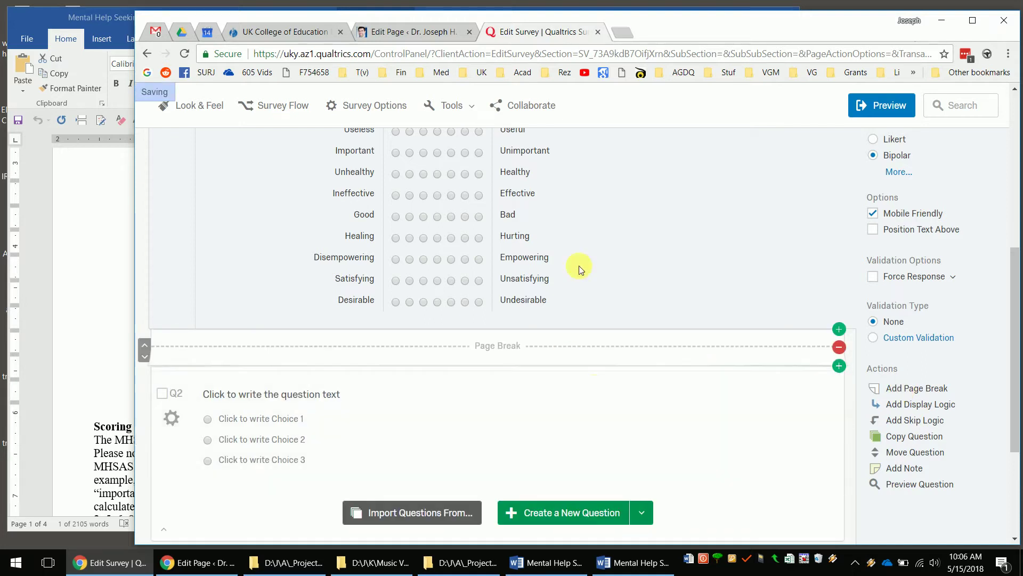
{"action": "left_click", "coordinate": [594, 404]}
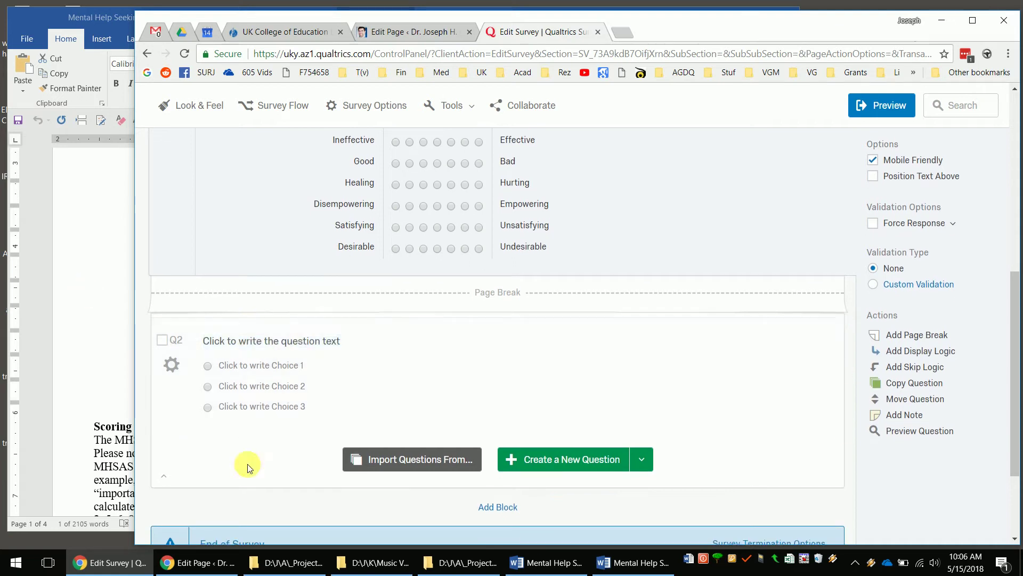
Switch to the MHSAS Word document, return to its beginning and minimize its window
{"action": "left_click", "coordinate": [602, 560]}
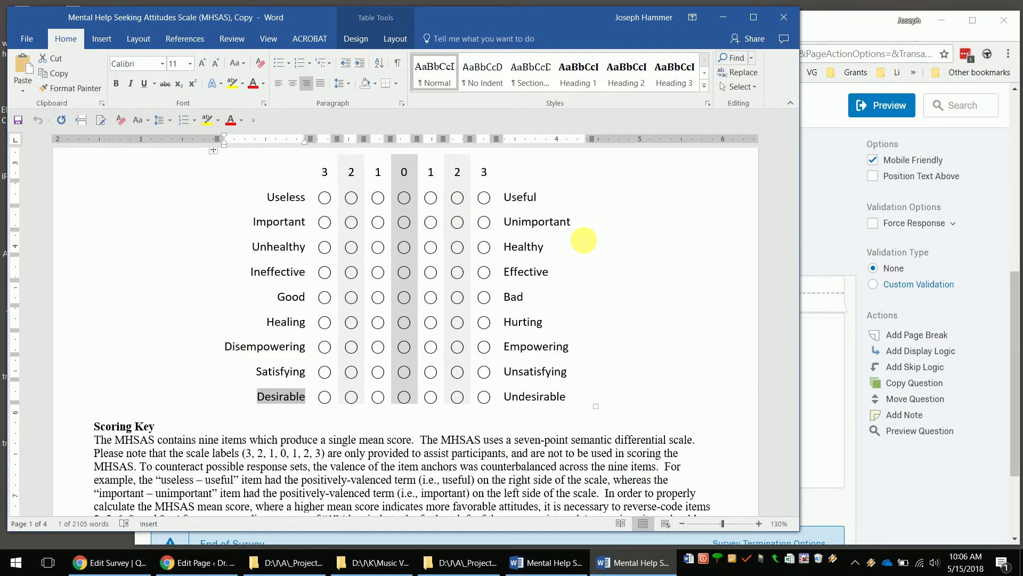
{"action": "key", "text": "ctrl+Home"}
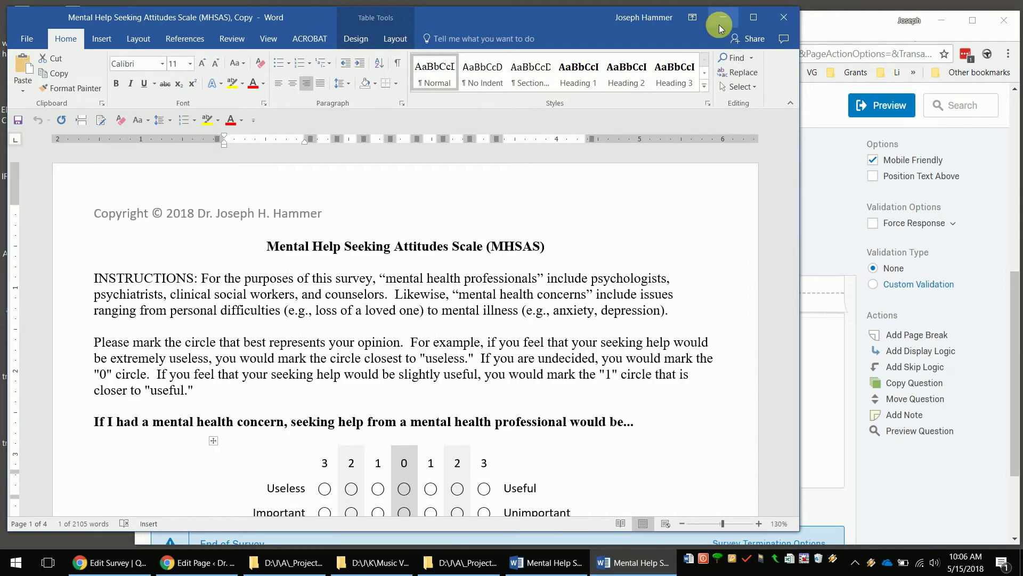
{"action": "left_click", "coordinate": [723, 17]}
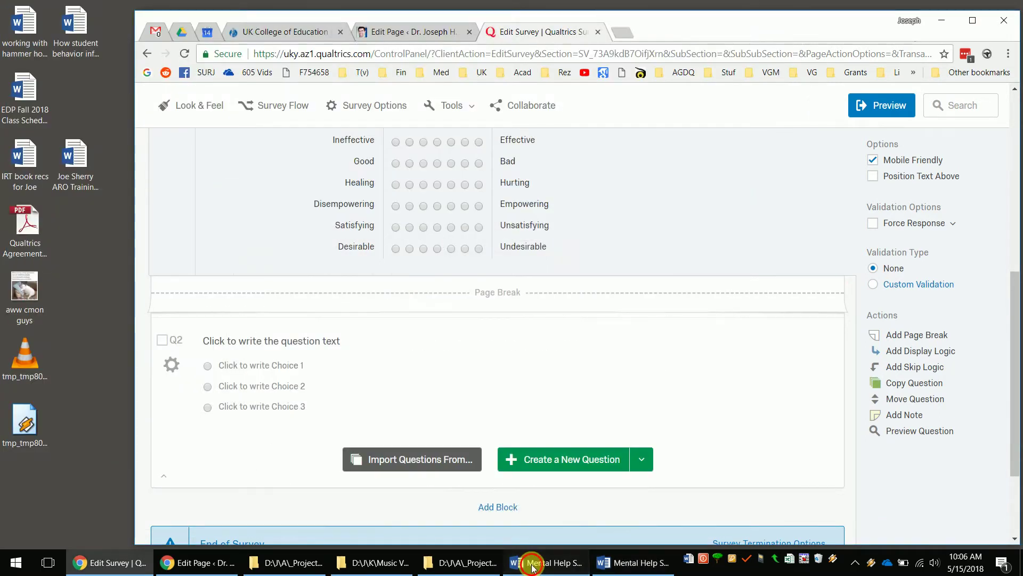
Switch to the MHSIS Word document, then move and narrow its window so the survey stays visible beside it
{"action": "left_click", "coordinate": [533, 564]}
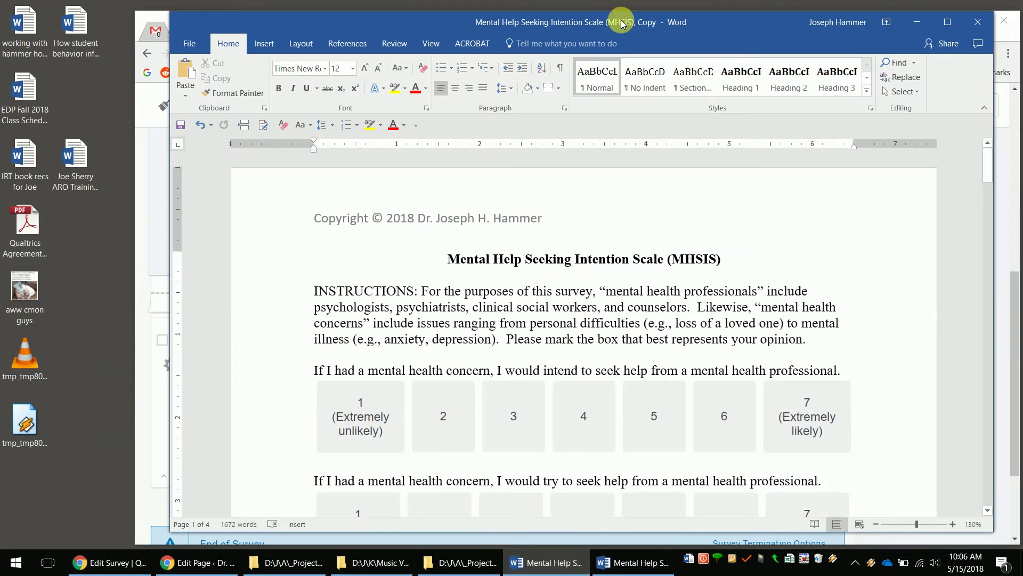
{"action": "left_click_drag", "start_coordinate": [574, 23], "coordinate": [469, 25]}
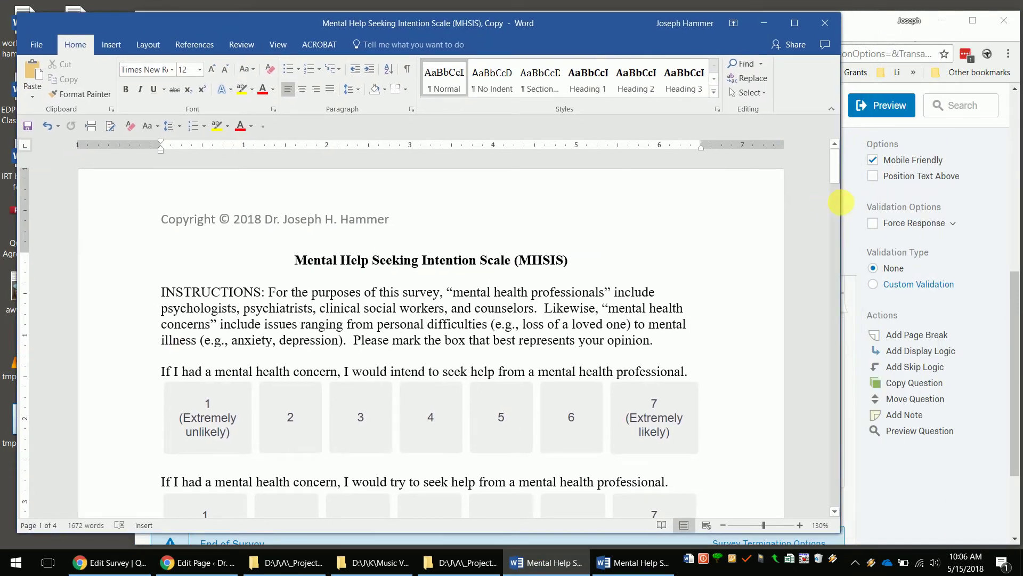
{"action": "left_click_drag", "start_coordinate": [787, 205], "coordinate": [714, 203]}
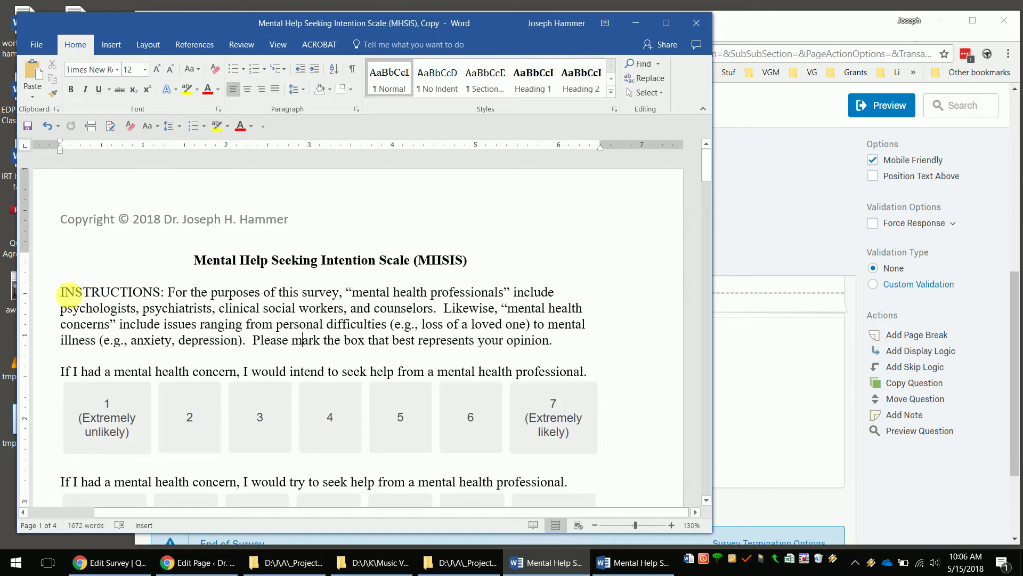
Compare the MHSIS instructions paragraph in Word with the MHSAS instructions, matrix and page break in the survey
{"action": "left_click_drag", "start_coordinate": [60, 292], "coordinate": [565, 340]}
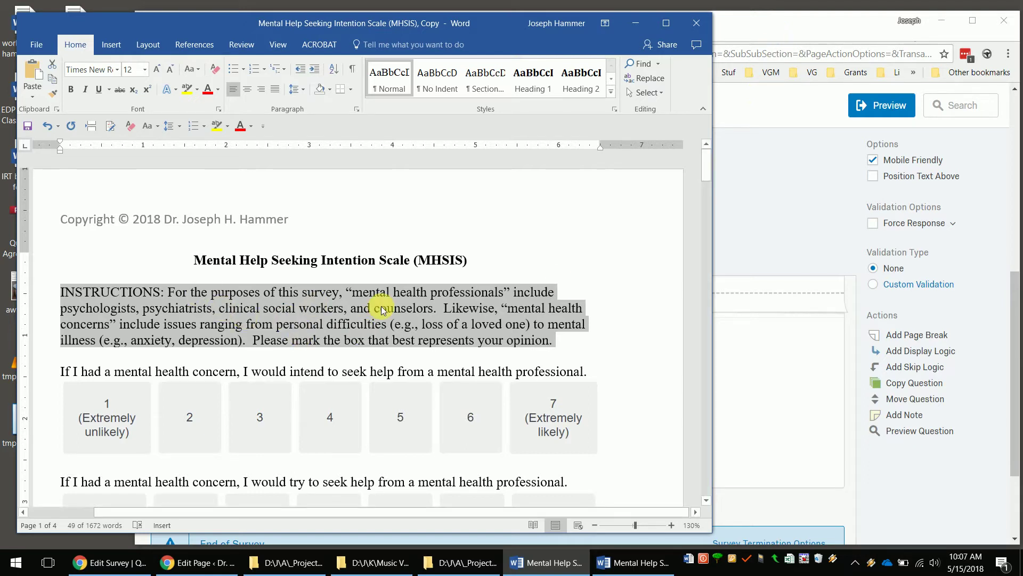
{"action": "left_click", "coordinate": [783, 43]}
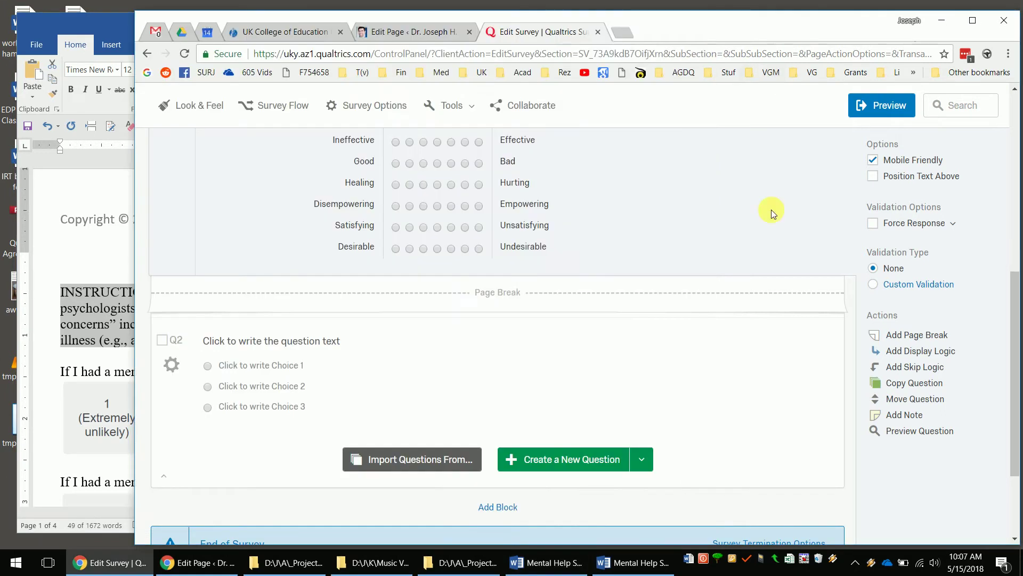
{"action": "scroll", "coordinate": [701, 236], "scroll_direction": "up", "scroll_amount": 5}
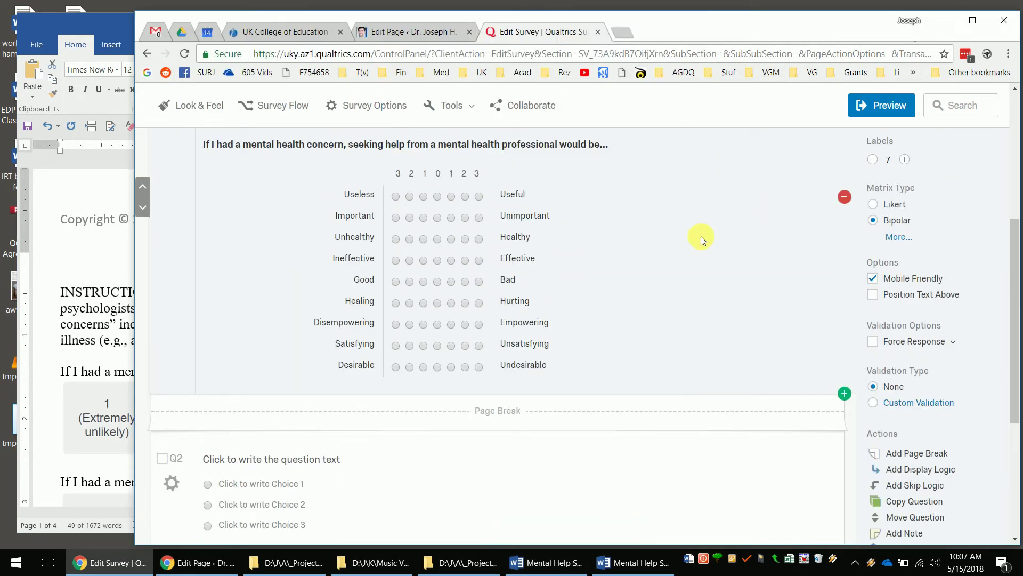
{"action": "scroll", "coordinate": [700, 240], "scroll_direction": "up", "scroll_amount": 3}
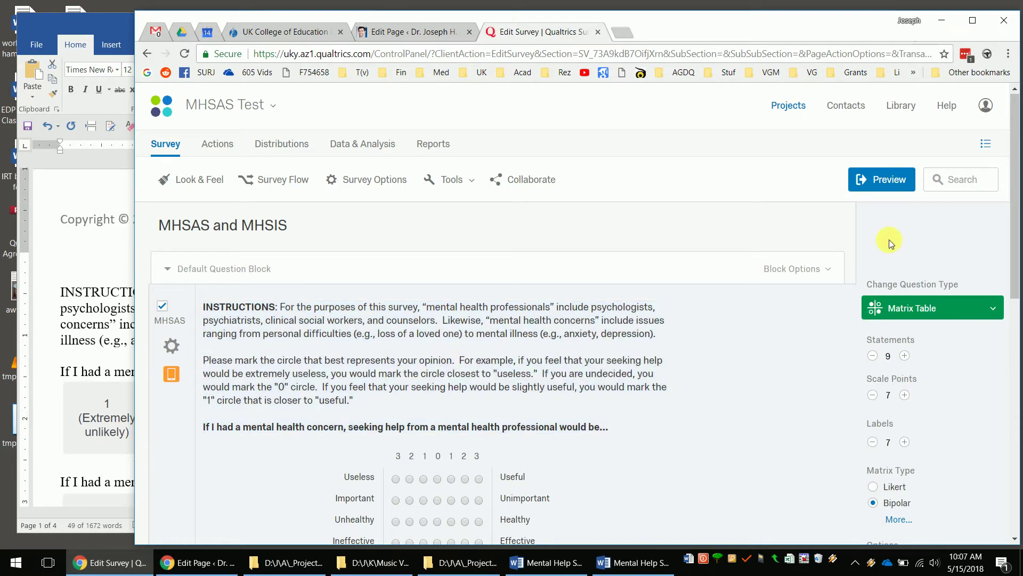
{"action": "scroll", "coordinate": [332, 265], "scroll_direction": "down", "scroll_amount": 2}
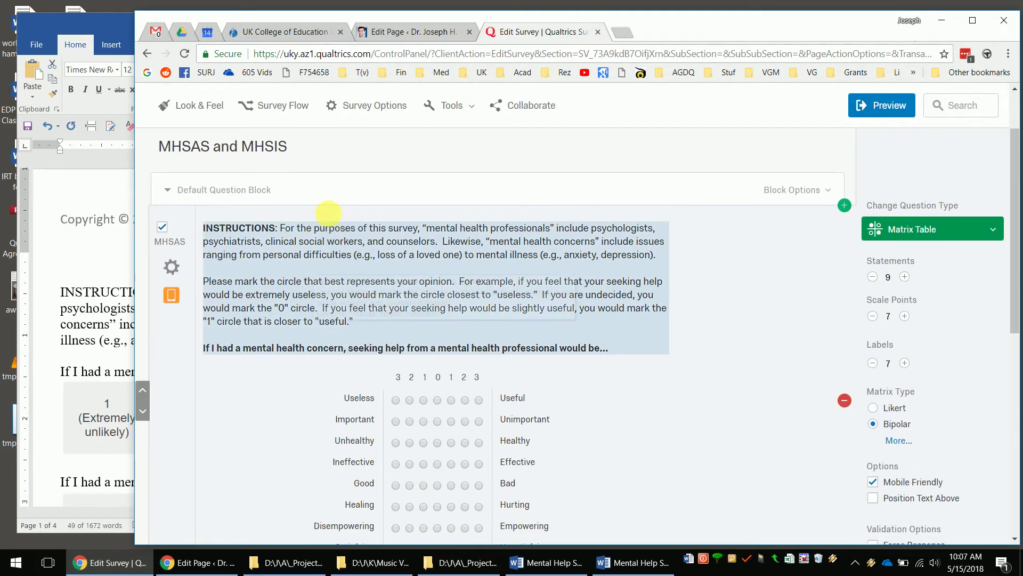
{"action": "scroll", "coordinate": [590, 343], "scroll_direction": "down", "scroll_amount": 4}
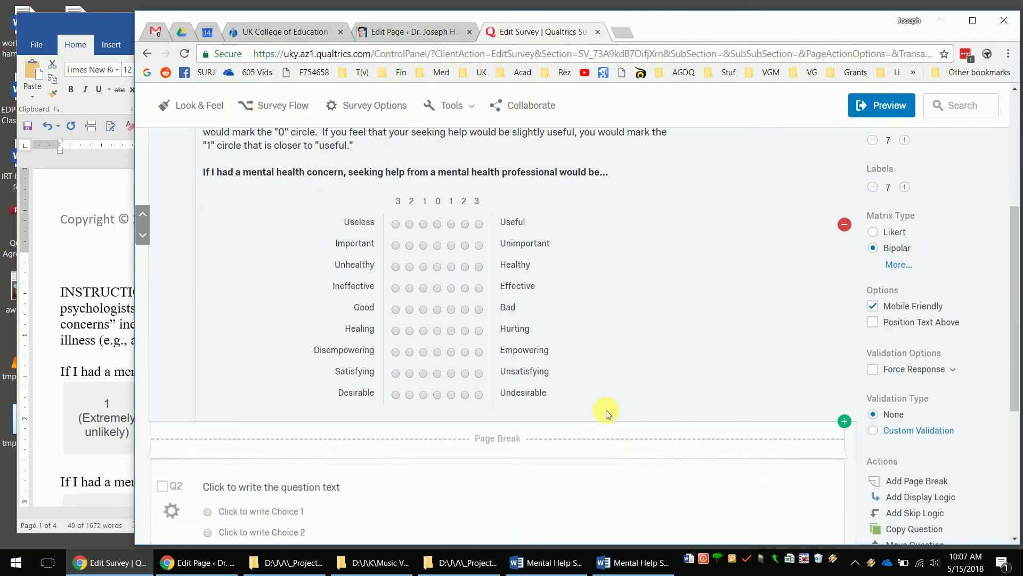
{"action": "scroll", "coordinate": [613, 355], "scroll_direction": "down", "scroll_amount": 1}
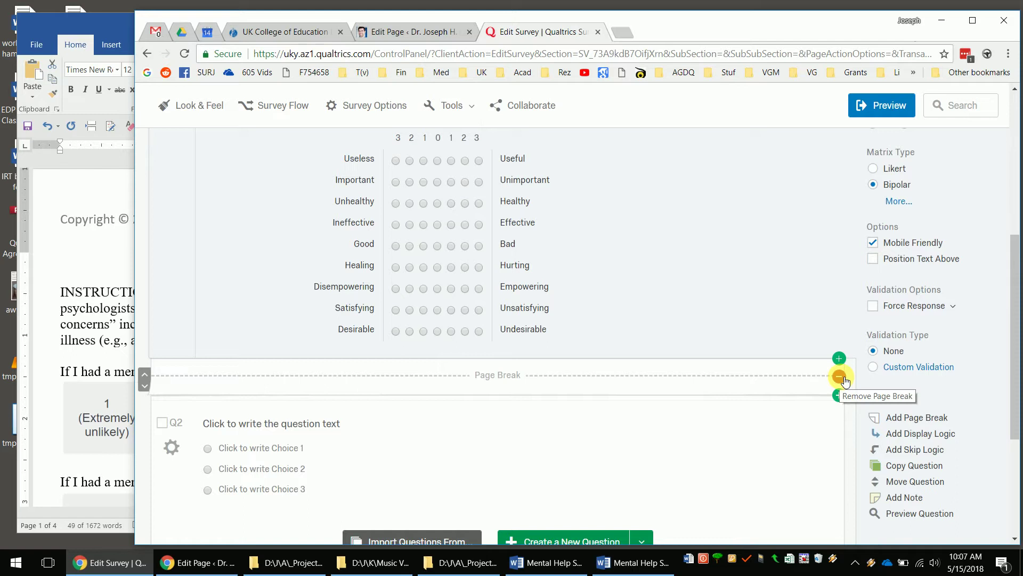
{"action": "left_click", "coordinate": [96, 323]}
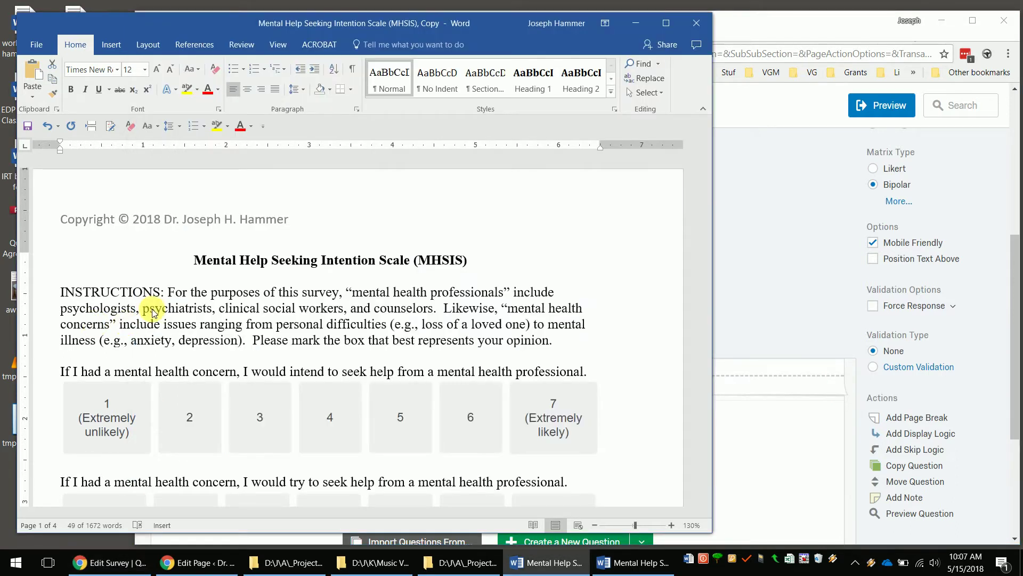
{"action": "triple_click", "coordinate": [219, 331]}
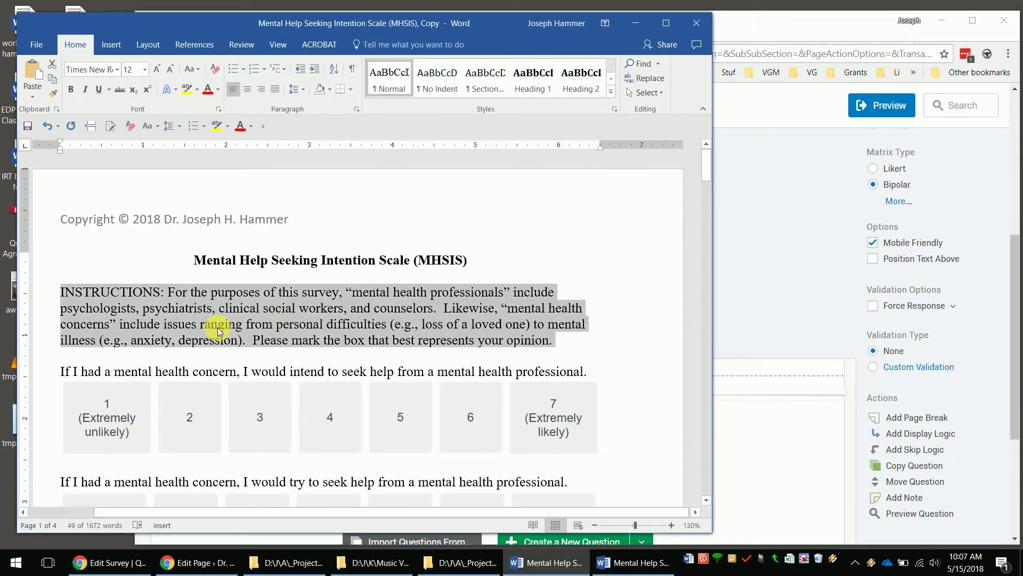
{"action": "left_click", "coordinate": [863, 17]}
{"action": "scroll", "coordinate": [519, 176], "scroll_direction": "up", "scroll_amount": 2}
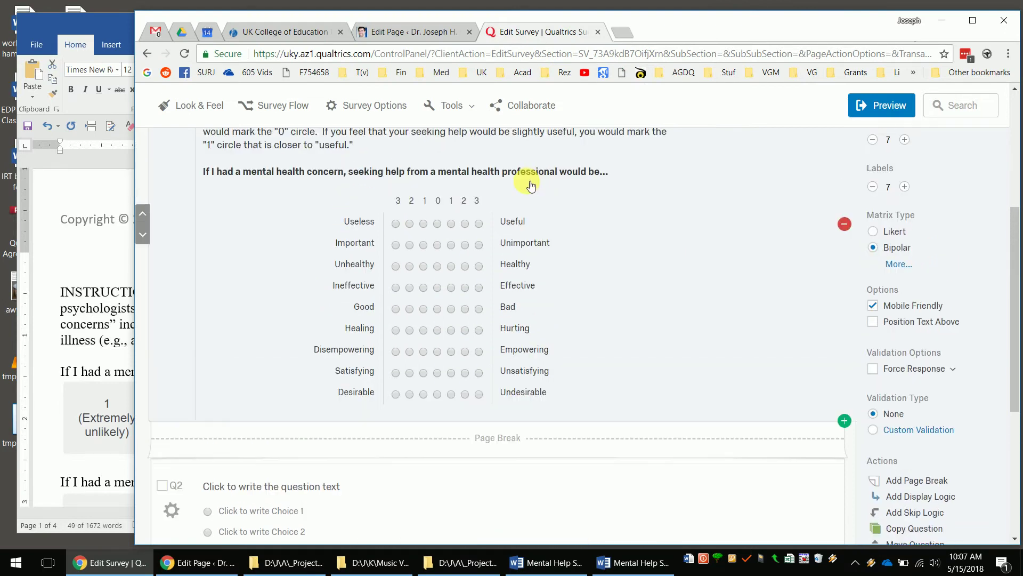
{"action": "scroll", "coordinate": [460, 207], "scroll_direction": "up", "scroll_amount": 2}
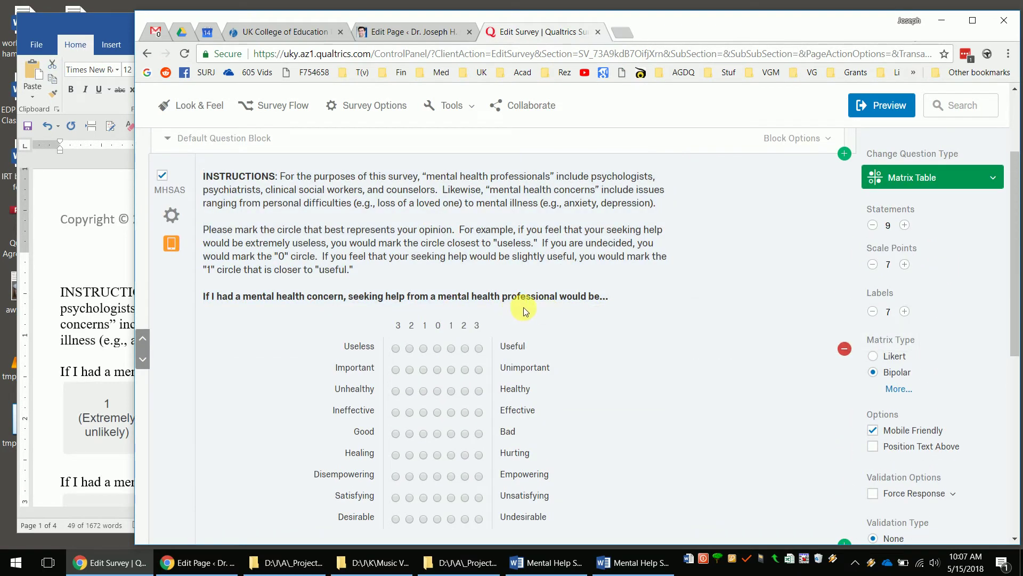
Copy the MHSIS instructions paragraph from the Word document and paste it as the question text of Q2 in the survey
{"action": "left_click", "coordinate": [86, 376]}
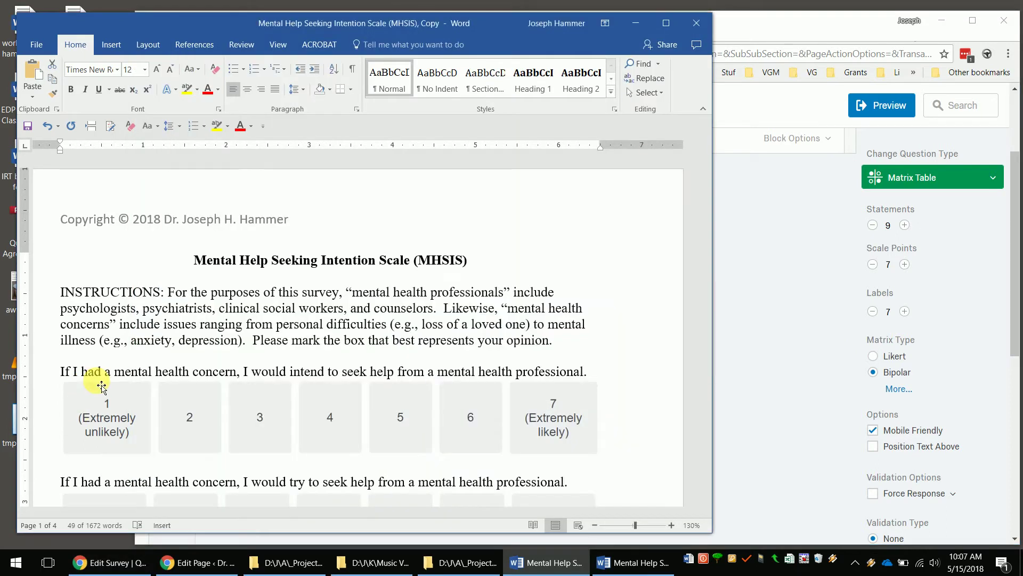
{"action": "triple_click", "coordinate": [258, 360]}
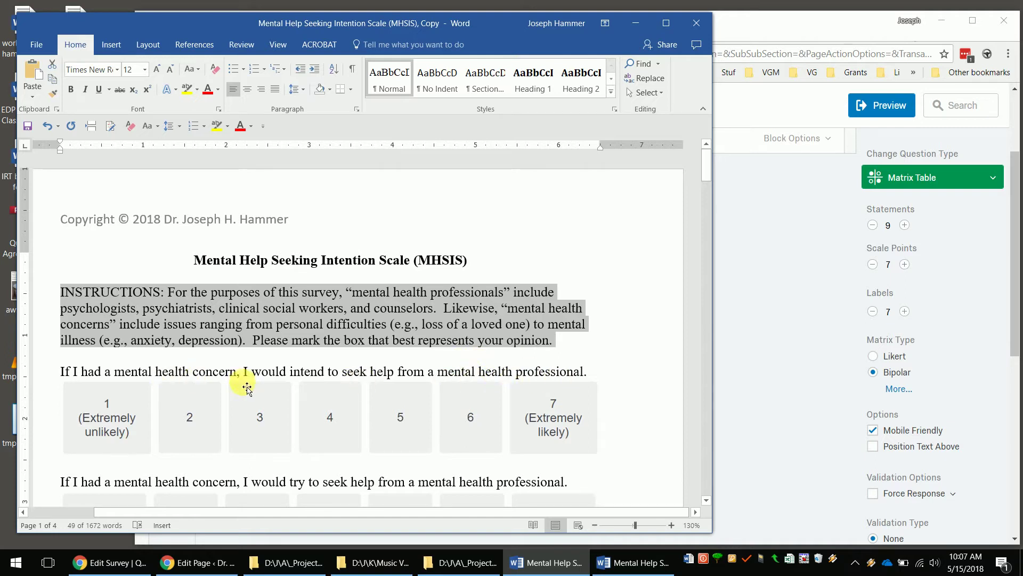
{"action": "left_click", "coordinate": [784, 27]}
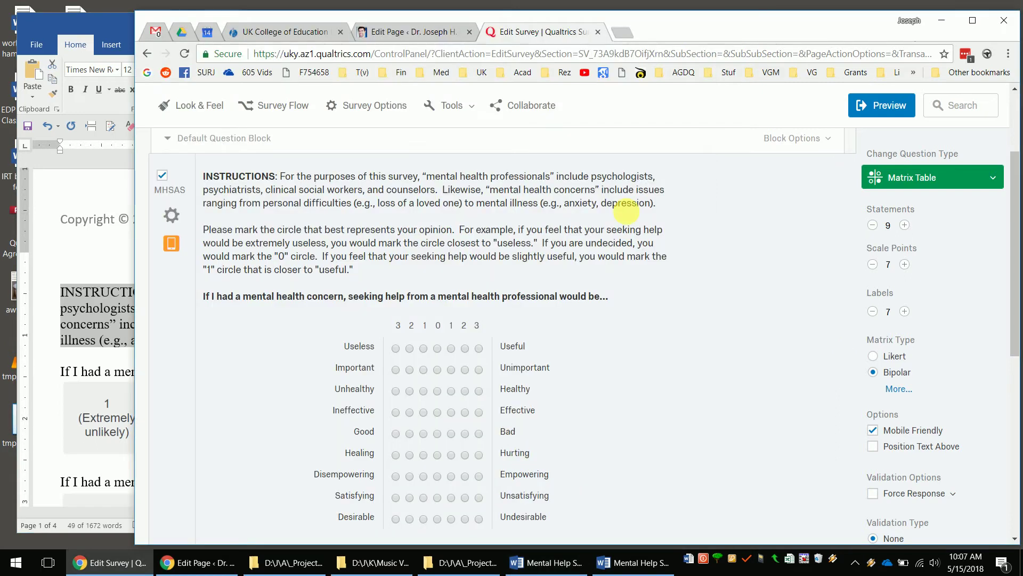
{"action": "scroll", "coordinate": [695, 278], "scroll_direction": "down", "scroll_amount": 1}
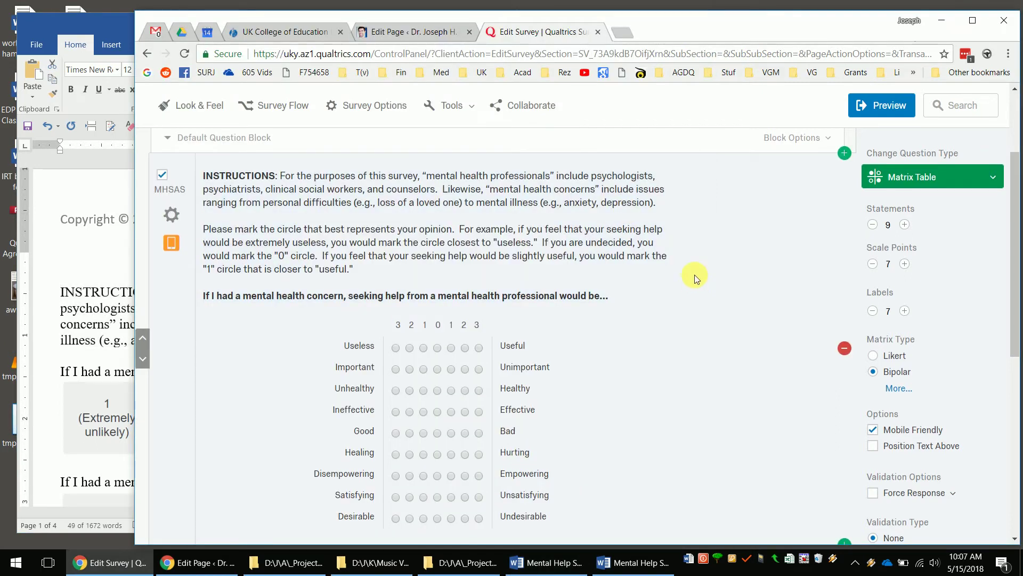
{"action": "scroll", "coordinate": [692, 270], "scroll_direction": "down", "scroll_amount": 2}
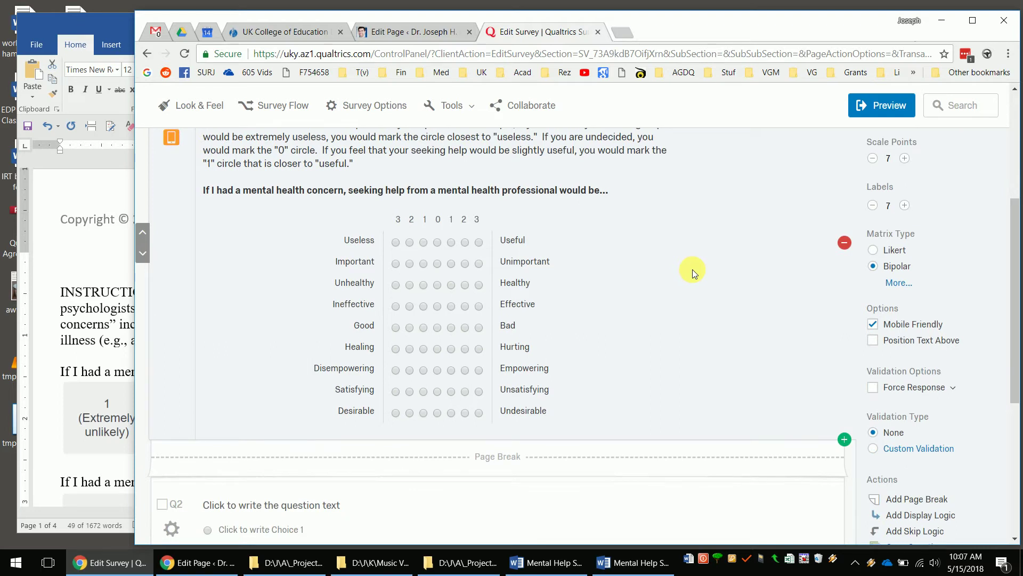
{"action": "scroll", "coordinate": [693, 270], "scroll_direction": "down", "scroll_amount": 2}
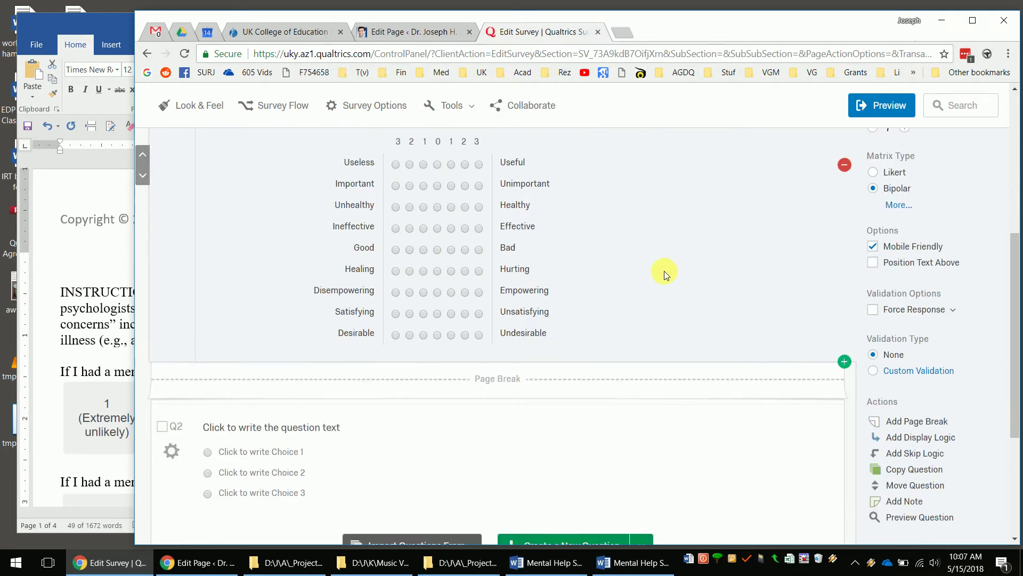
{"action": "mouse_move", "coordinate": [481, 390]}
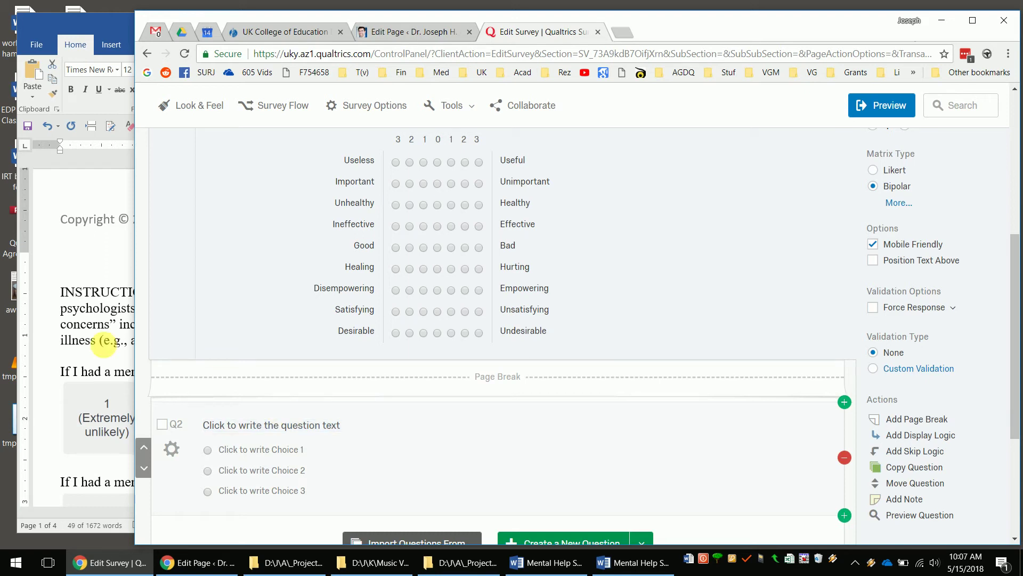
{"action": "left_click", "coordinate": [327, 425]}
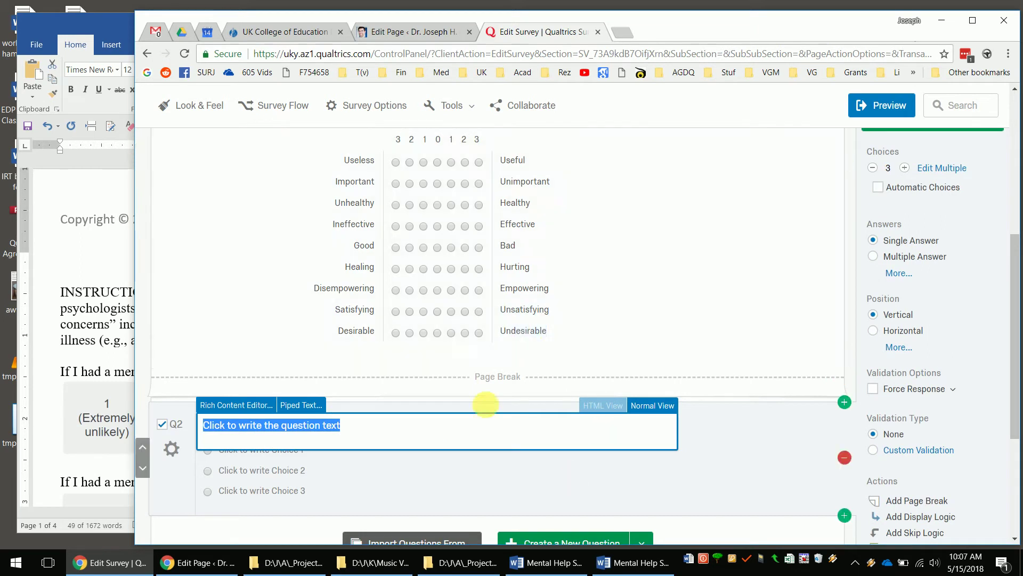
{"action": "type", "text": "INSTRUCTIONS: For the purposes of this survey, \"mental health professionals\" include psychologists, psychiatrists, clinical social workers, and counselors.  Likewise, \"mental health concerns\" include issues ranging from personal difficulties (e.g., loss of a loved one) to mental illness (e.g., anxiety, depression). Please mark the box that best represents your opinion."}
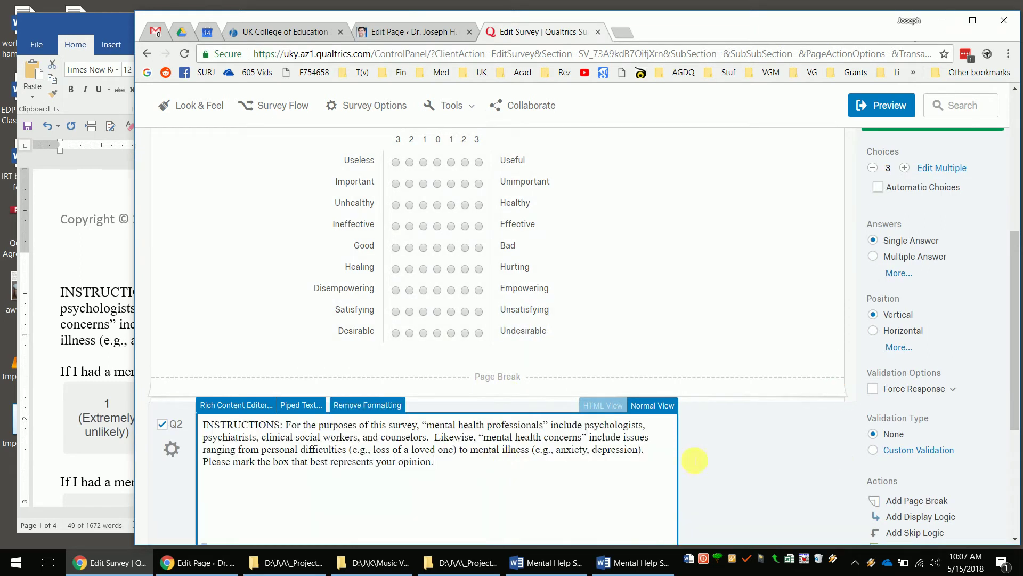
{"action": "left_click", "coordinate": [736, 454]}
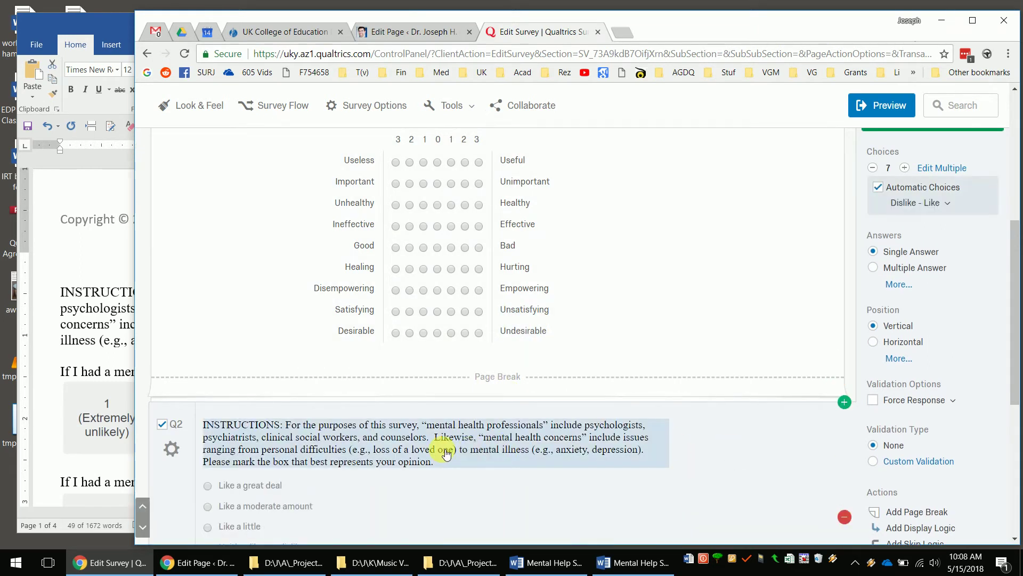
Remove the pasted formatting from the Q2 text and make the word INSTRUCTIONS bold
{"action": "scroll", "coordinate": [458, 405], "scroll_direction": "down", "scroll_amount": 2}
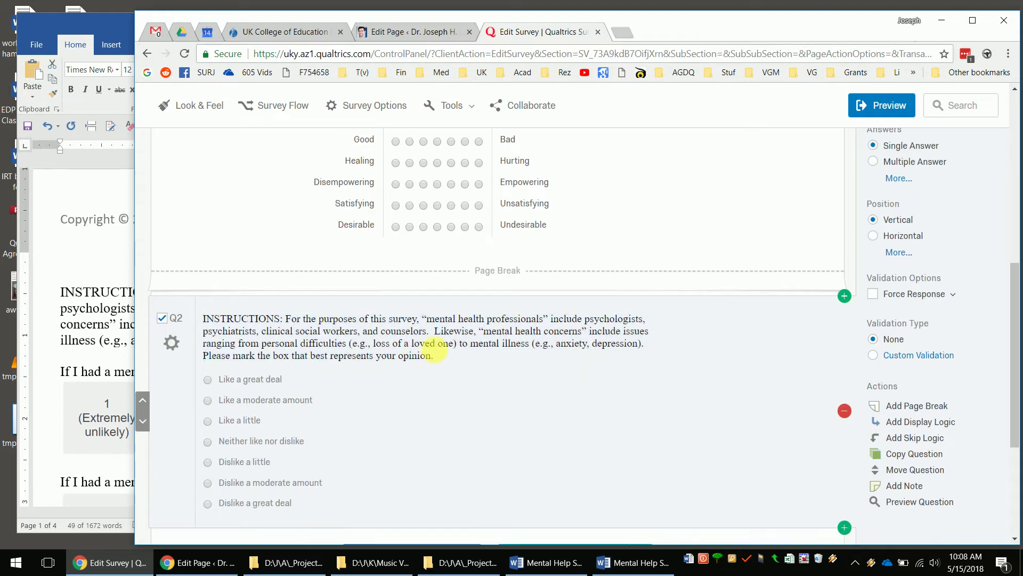
{"action": "left_click", "coordinate": [435, 341]}
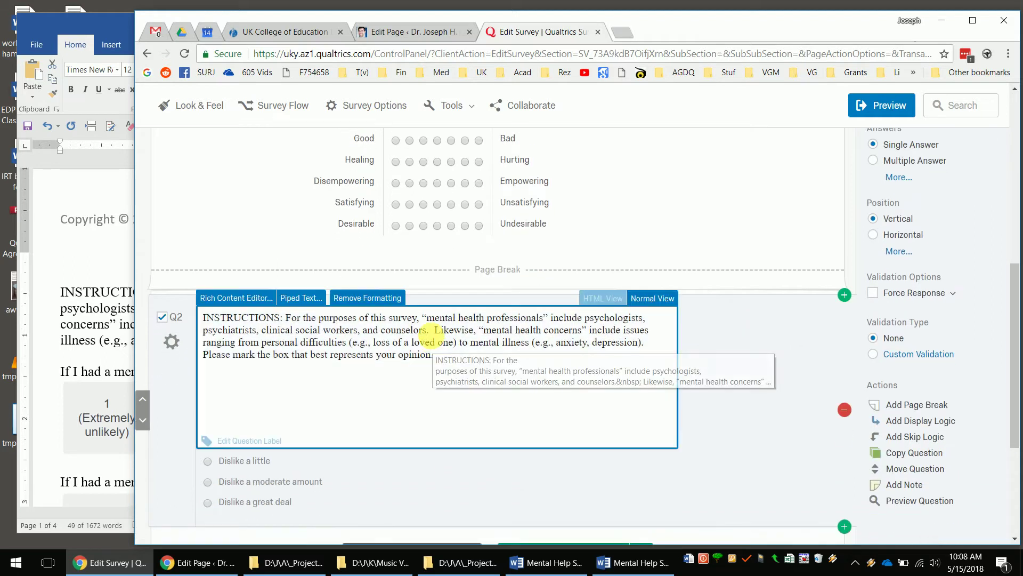
{"action": "left_click", "coordinate": [354, 298]}
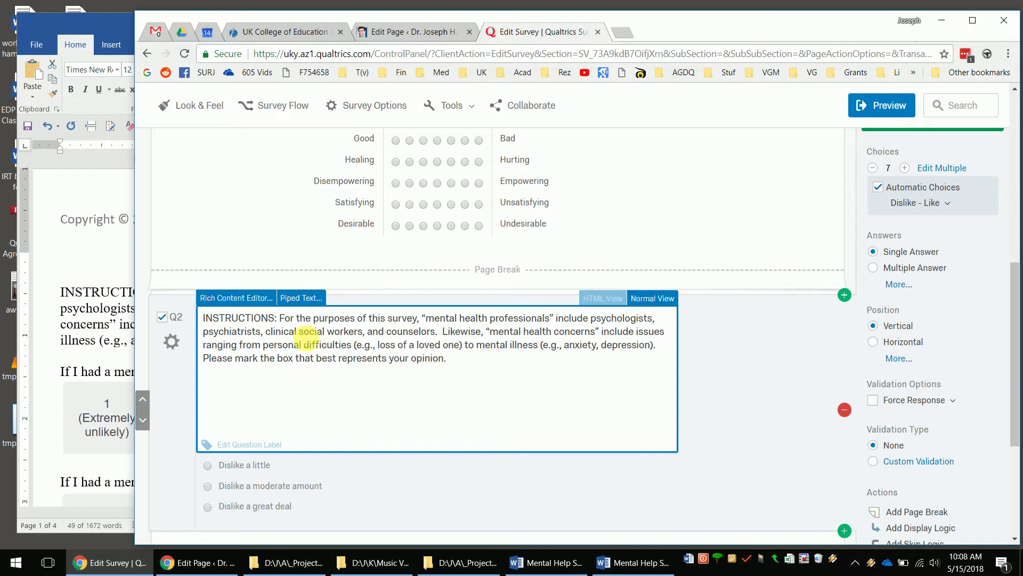
{"action": "double_click", "coordinate": [261, 318]}
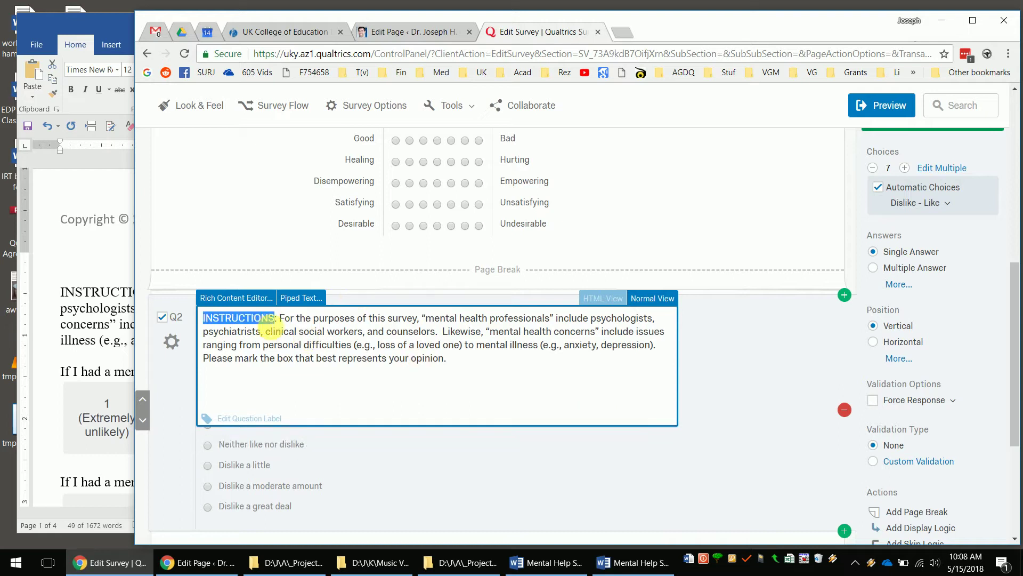
{"action": "key", "text": "ctrl+b"}
{"action": "left_click", "coordinate": [752, 399]}
Change the question type of Q2 to Descriptive Text
{"action": "scroll", "coordinate": [703, 380], "scroll_direction": "down", "scroll_amount": 1}
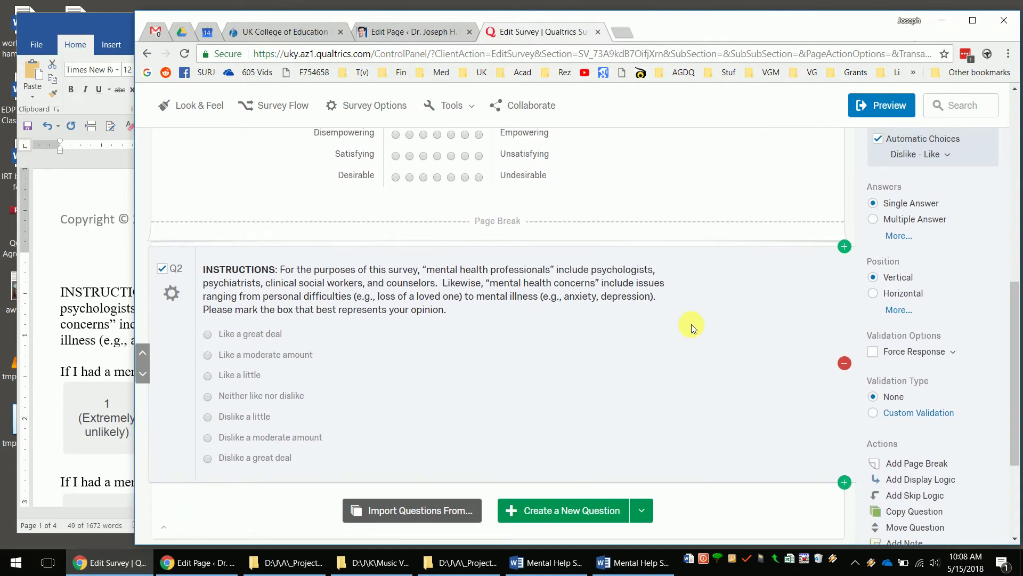
{"action": "scroll", "coordinate": [320, 421], "scroll_direction": "up", "scroll_amount": 2}
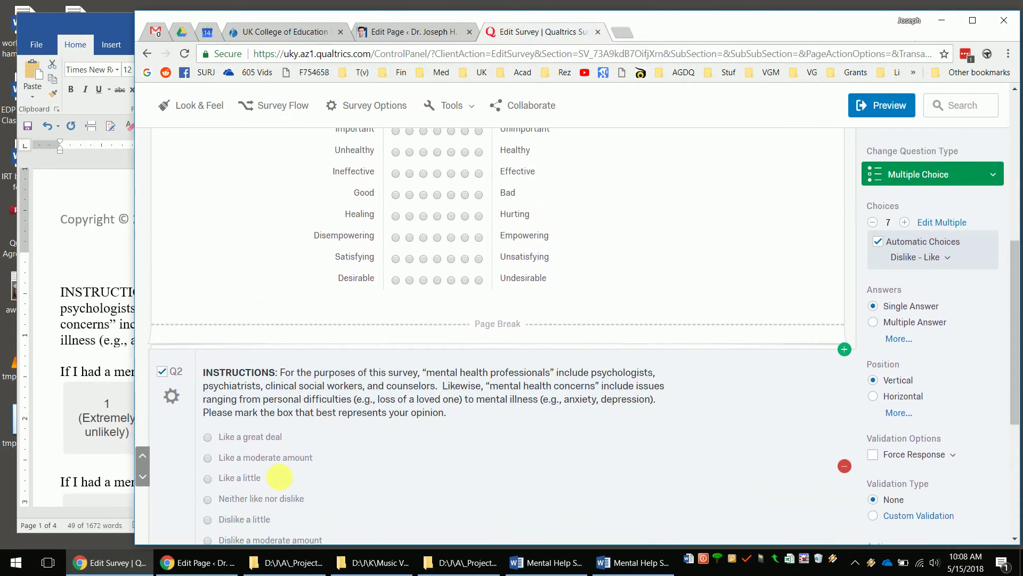
{"action": "left_click", "coordinate": [945, 178]}
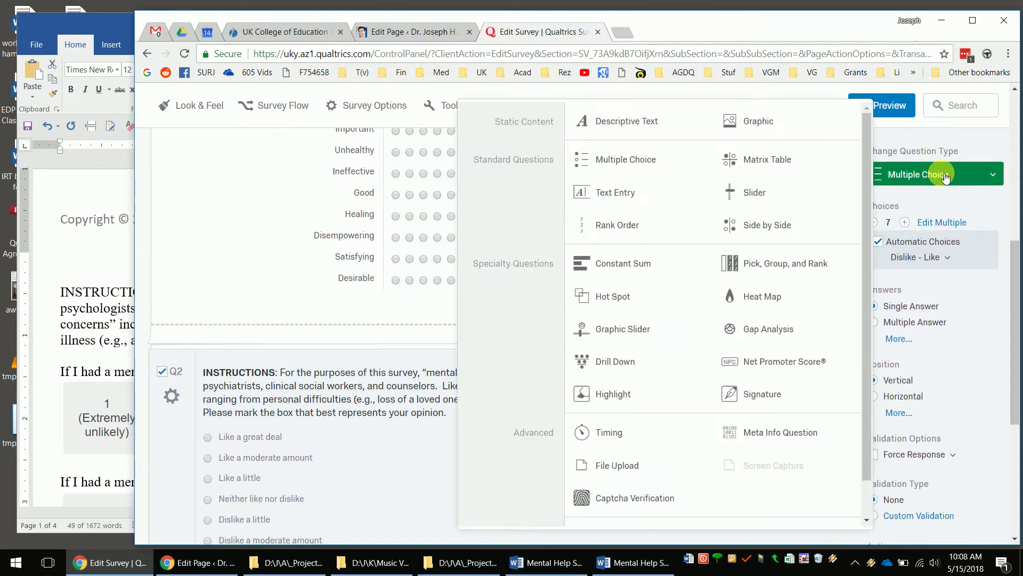
{"action": "left_click", "coordinate": [633, 123]}
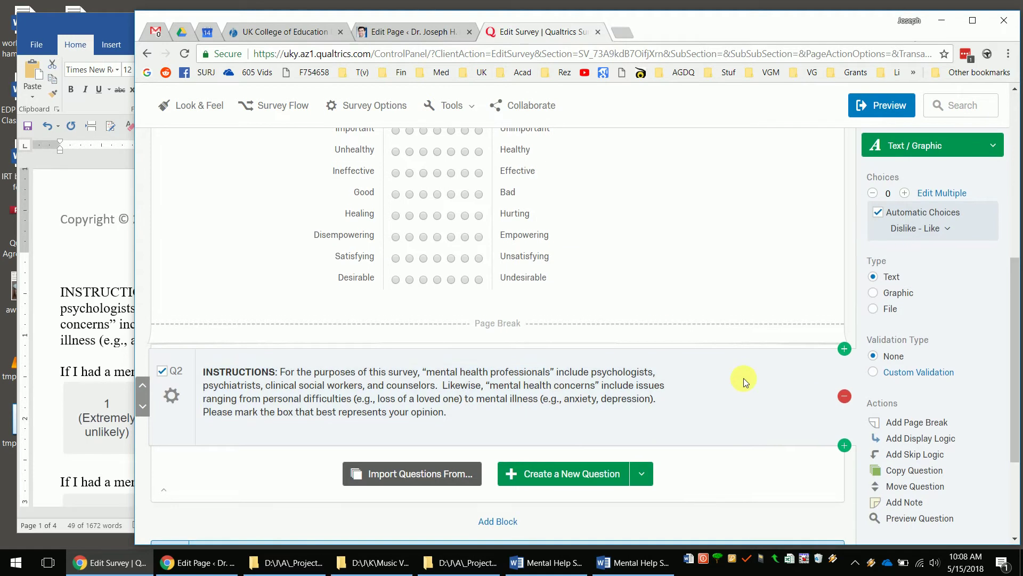
Add a new question directly below the Q2 instructions text
{"action": "scroll", "coordinate": [742, 377], "scroll_direction": "down", "scroll_amount": 3}
{"action": "mouse_move", "coordinate": [843, 285]}
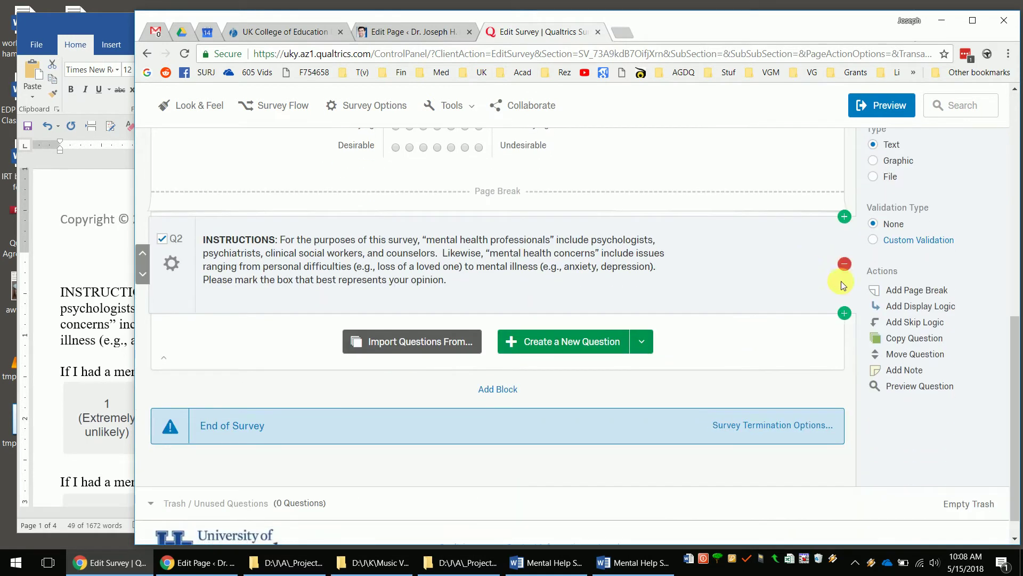
{"action": "left_click", "coordinate": [846, 313]}
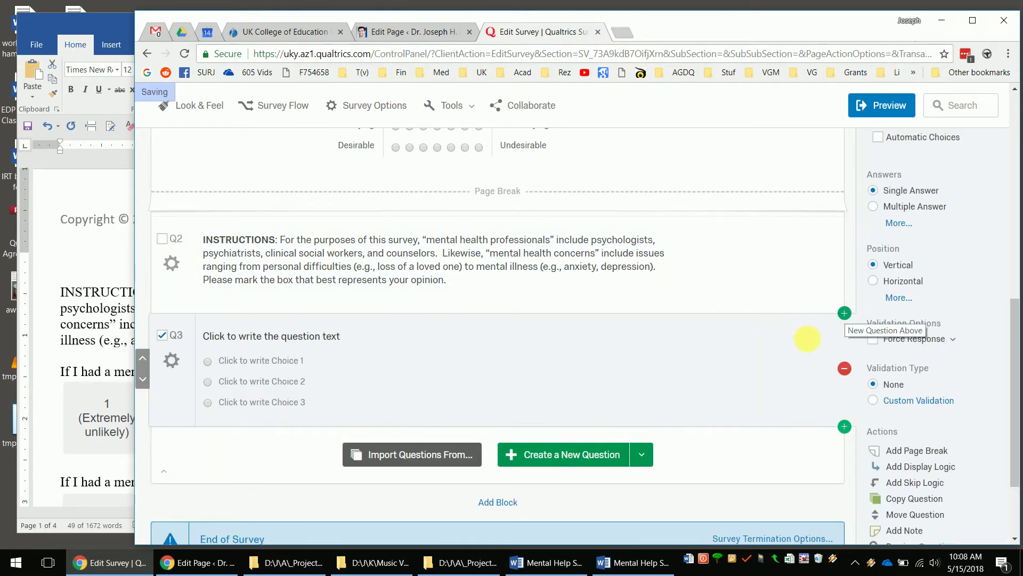
{"action": "left_click", "coordinate": [845, 427]}
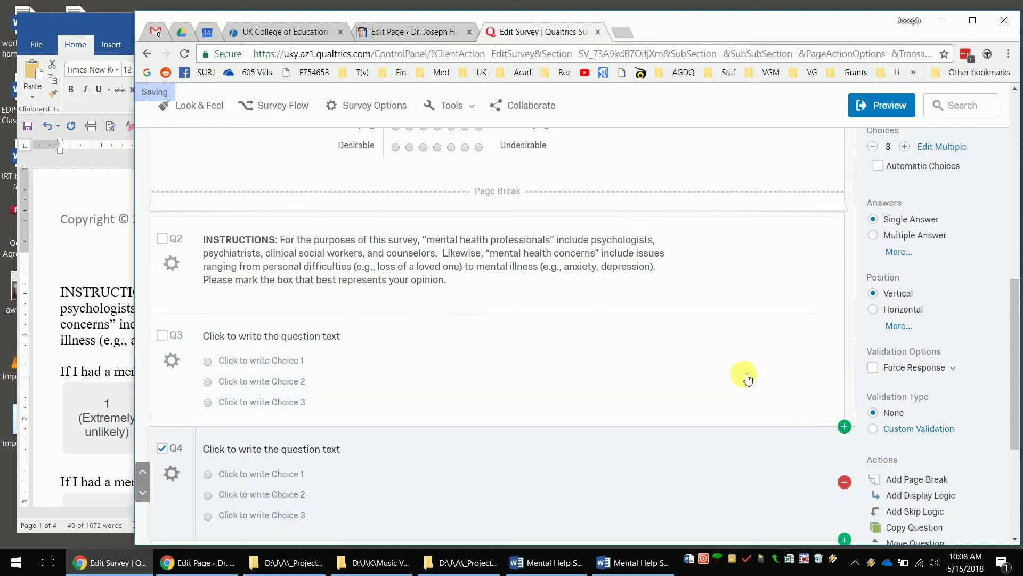
{"action": "scroll", "coordinate": [837, 469], "scroll_direction": "down", "scroll_amount": 1}
{"action": "scroll", "coordinate": [841, 469], "scroll_direction": "down", "scroll_amount": 1}
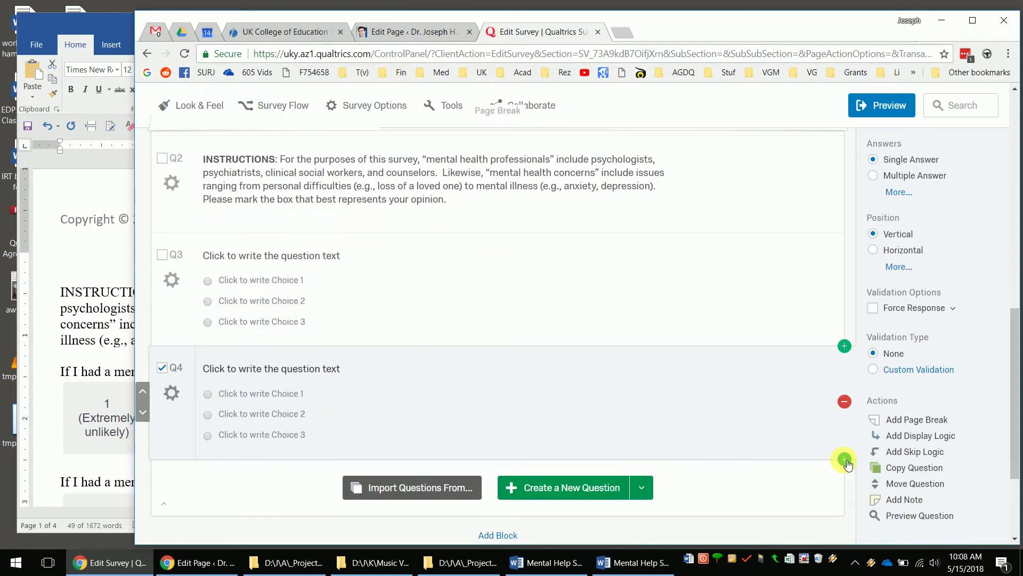
{"action": "left_click", "coordinate": [698, 291]}
{"action": "left_click", "coordinate": [709, 378]}
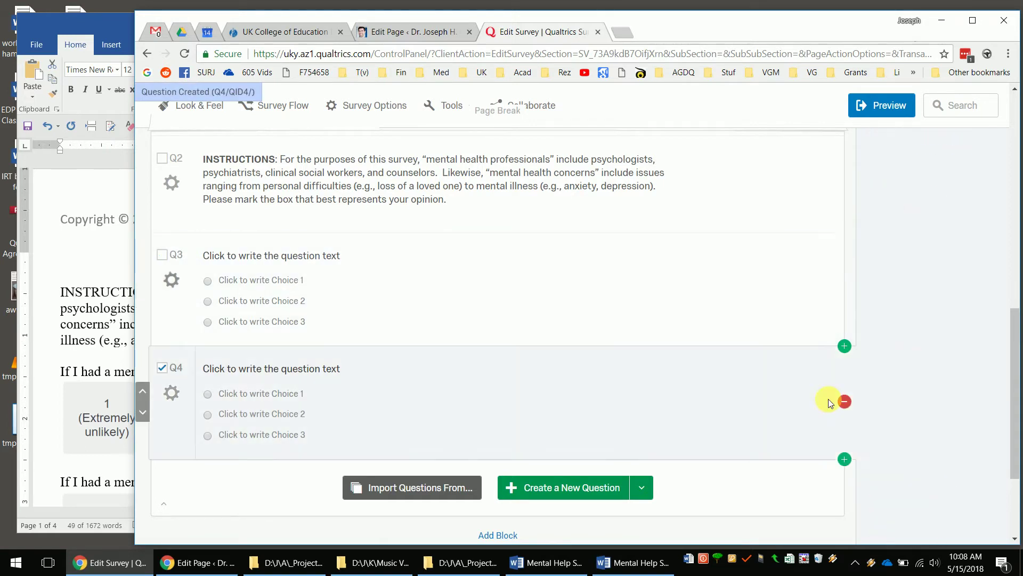
{"action": "key", "text": "Delete"}
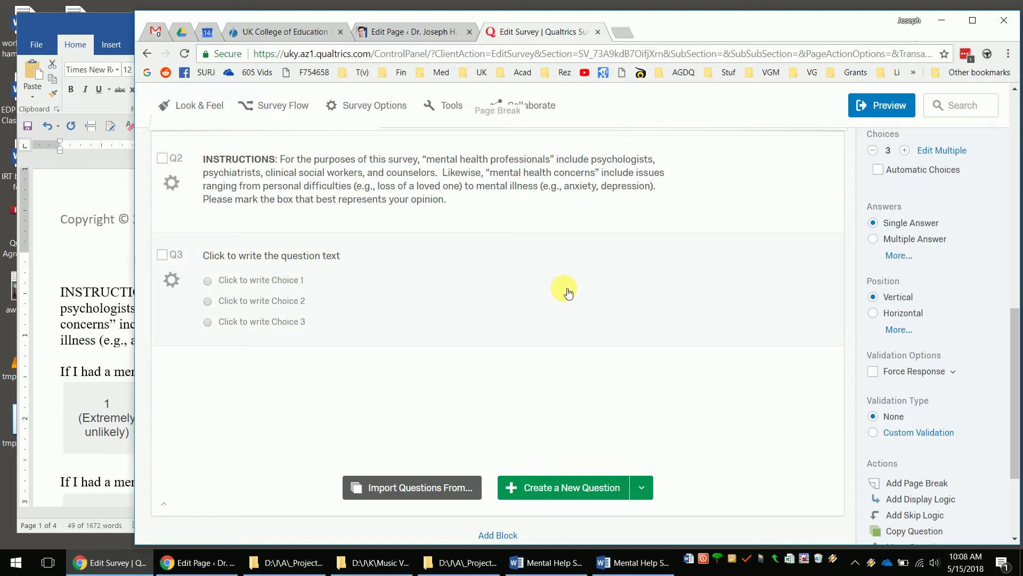
Select Q3 in the survey, switch to the Word document and copy the first item's statement about intending to seek help
{"action": "left_click", "coordinate": [550, 290]}
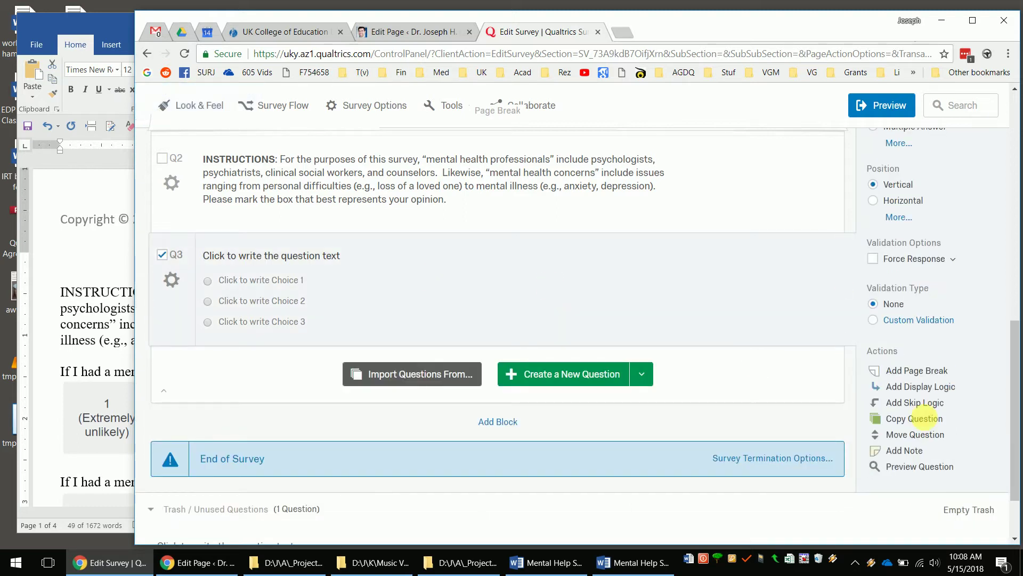
{"action": "left_click", "coordinate": [84, 338]}
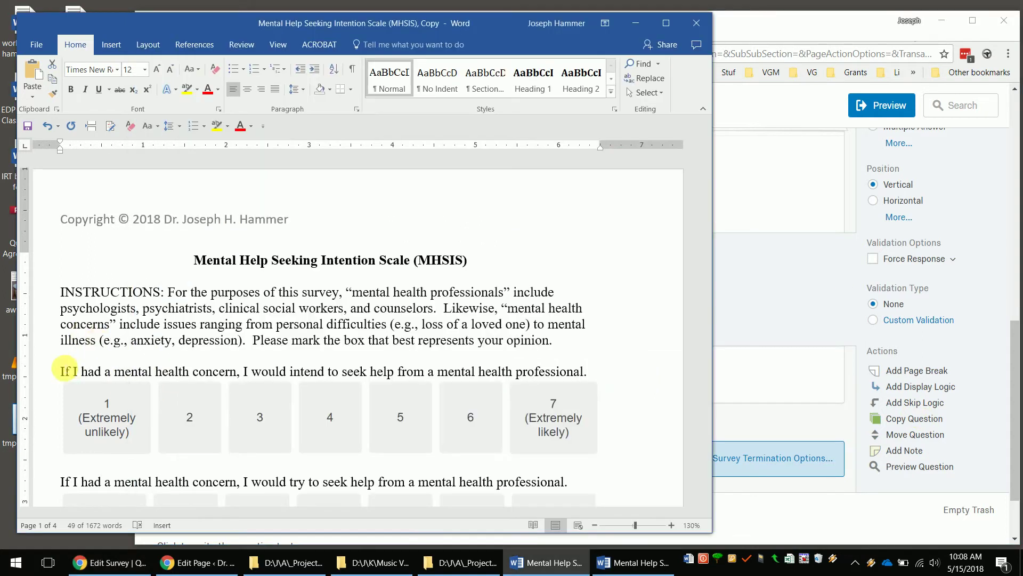
{"action": "left_click", "coordinate": [65, 372]}
{"action": "key", "text": "ctrl+shift+Up"}
{"action": "mouse_move", "coordinate": [65, 372]}
{"action": "left_mouse_down"}
{"action": "mouse_move", "coordinate": [550, 368]}
{"action": "mouse_move", "coordinate": [602, 377]}
{"action": "left_mouse_up"}
{"action": "key", "text": "ctrl+c"}
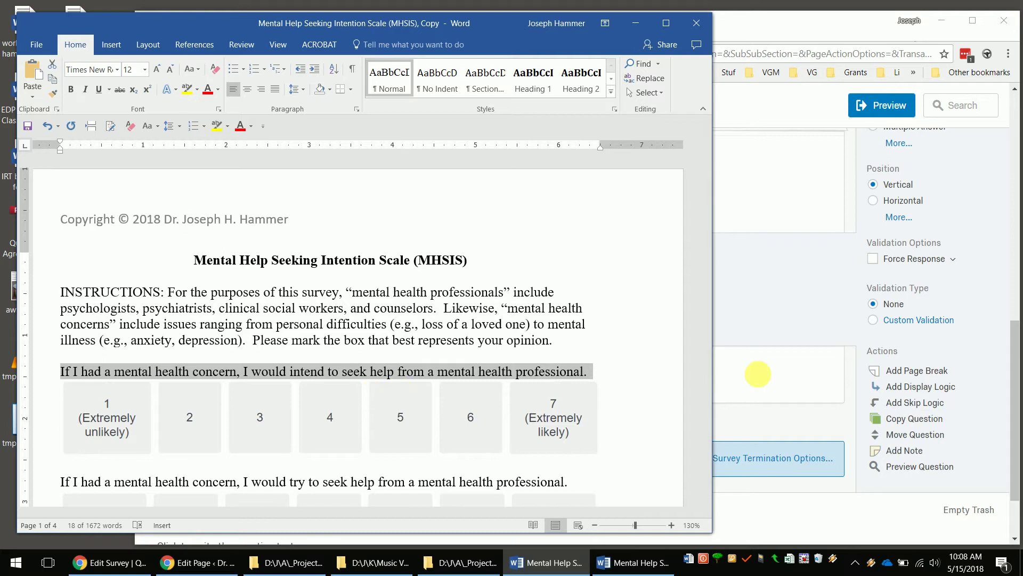
Return to the Qualtrics survey, replace Q3's question text with the copied statement and remove its formatting
{"action": "left_click", "coordinate": [762, 327]}
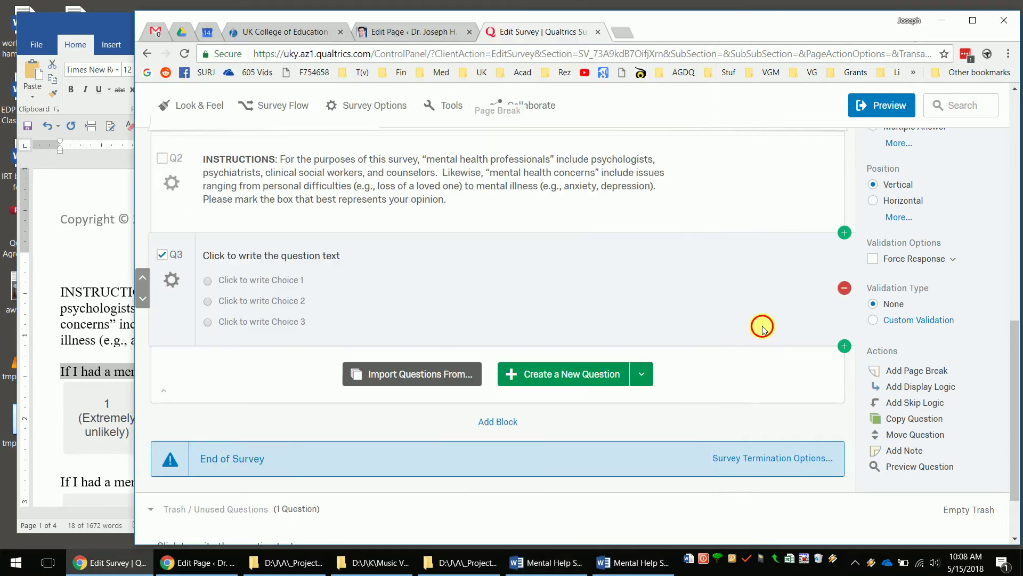
{"action": "left_click", "coordinate": [303, 254]}
{"action": "key", "text": "ctrl+v"}
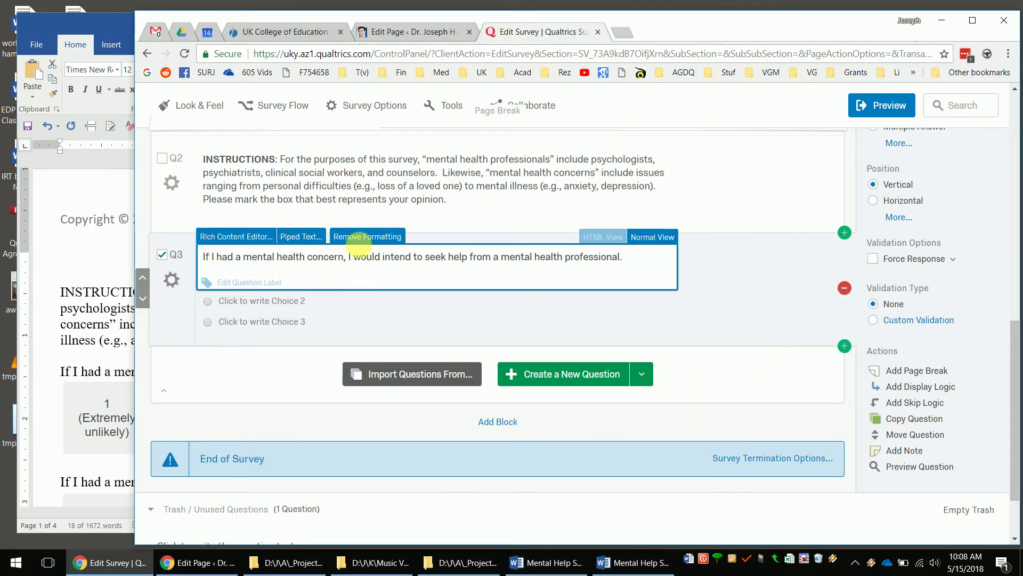
{"action": "left_click", "coordinate": [361, 237]}
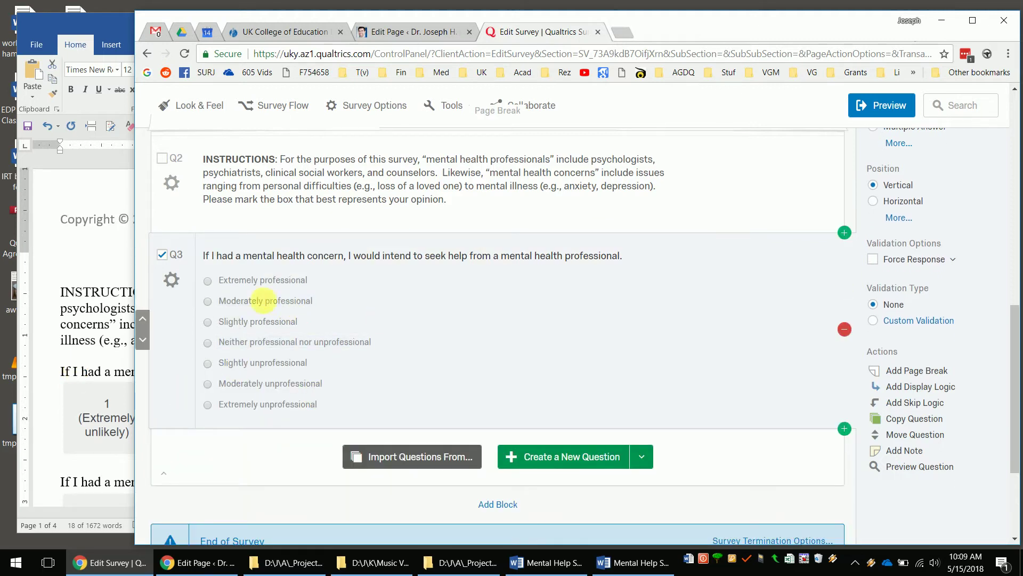
Check the items' response scales in the Word document, and turn off automatic choices for Q3 in the Qualtrics survey
{"action": "left_click", "coordinate": [93, 407]}
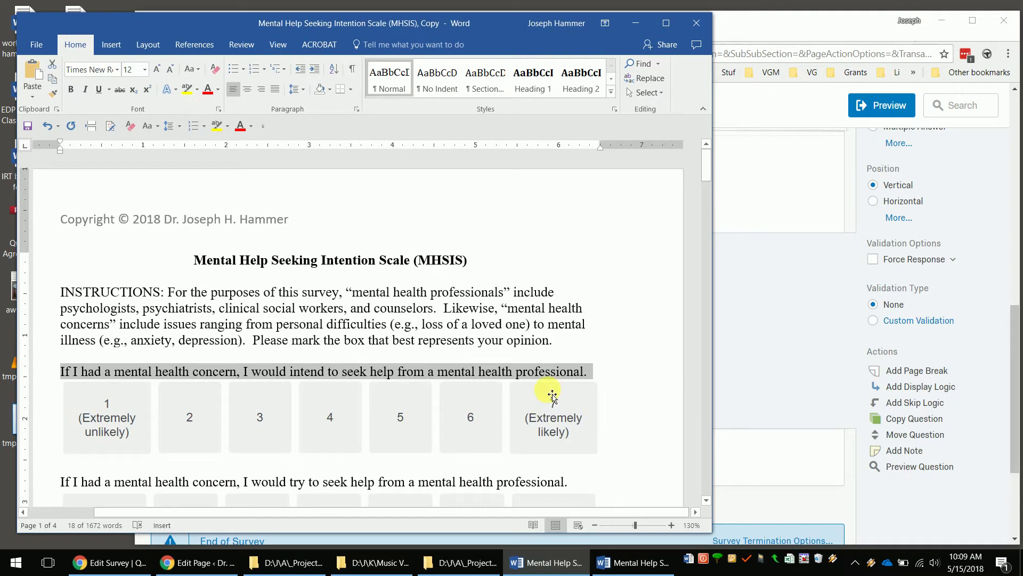
{"action": "scroll", "coordinate": [548, 400], "scroll_direction": "down", "scroll_amount": 4}
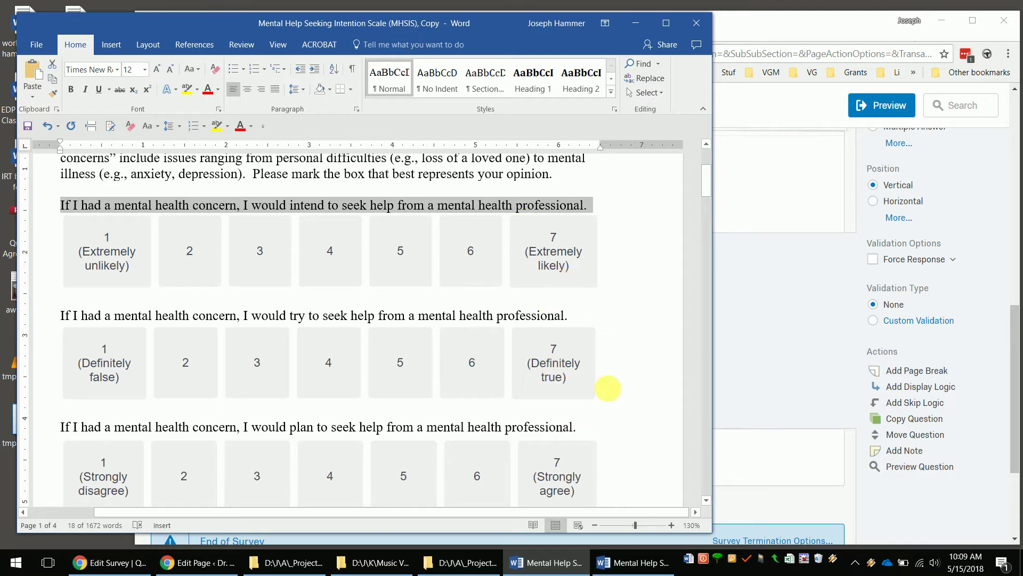
{"action": "scroll", "coordinate": [501, 324], "scroll_direction": "up", "scroll_amount": 1}
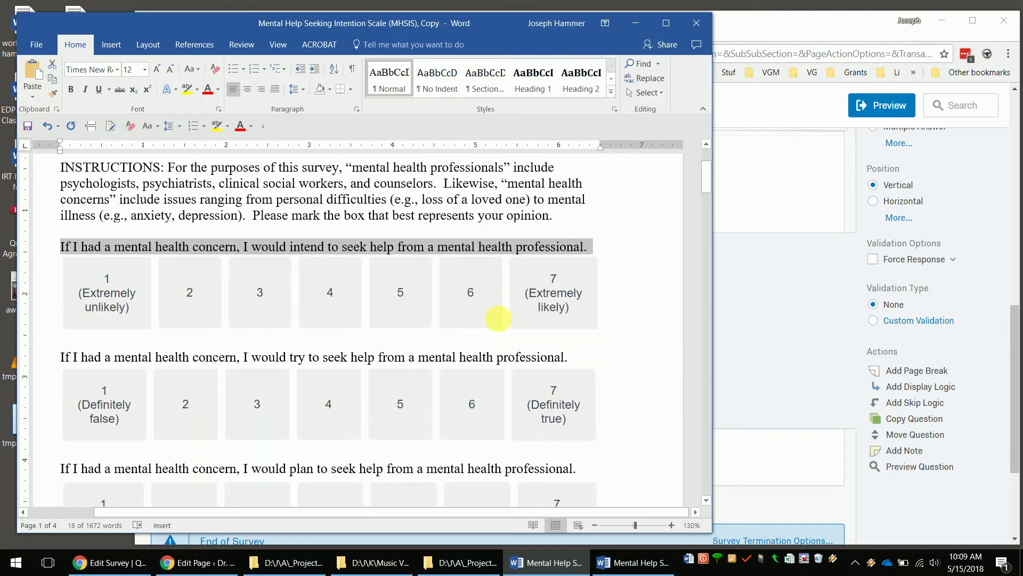
{"action": "scroll", "coordinate": [498, 318], "scroll_direction": "up", "scroll_amount": 2}
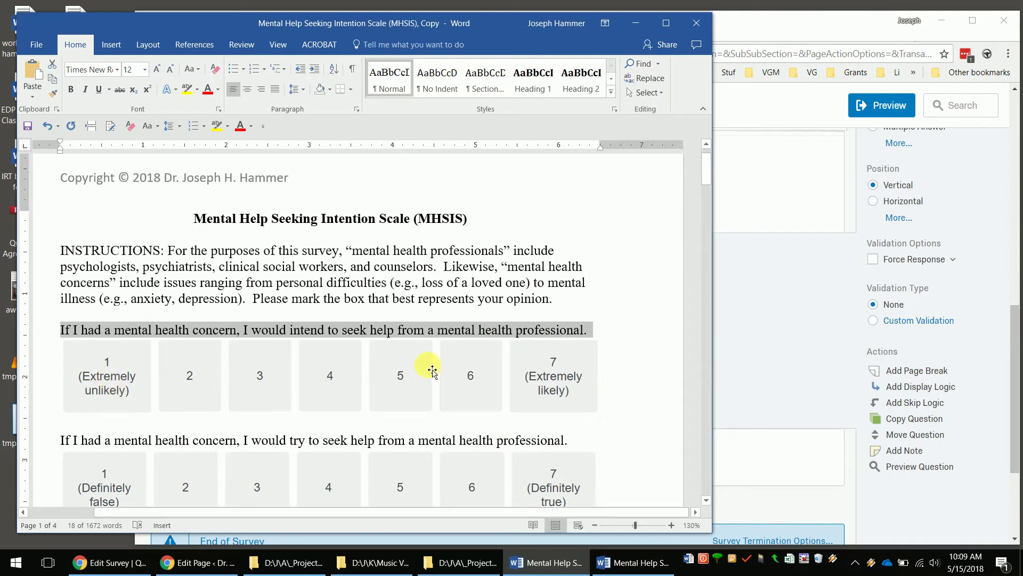
{"action": "left_click", "coordinate": [820, 347]}
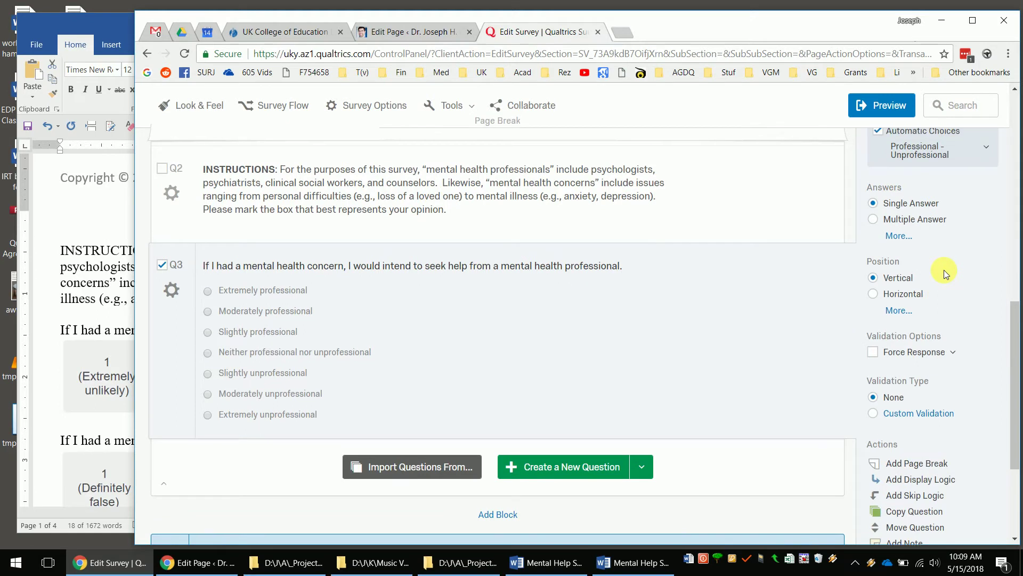
{"action": "scroll", "coordinate": [950, 298], "scroll_direction": "up", "scroll_amount": 1}
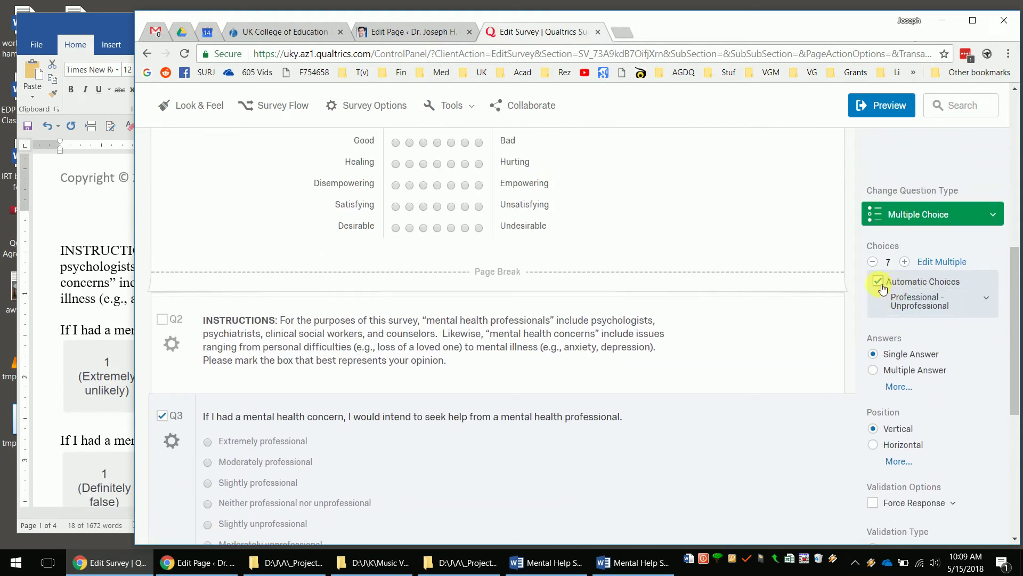
{"action": "left_click", "coordinate": [879, 282]}
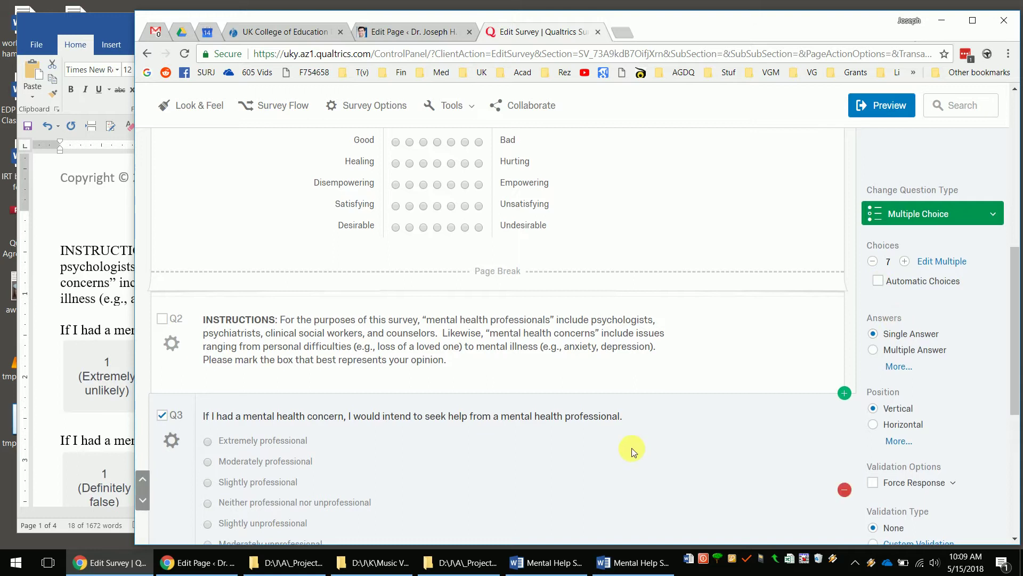
Set the position of Q3's answer choices to horizontal
{"action": "scroll", "coordinate": [693, 424], "scroll_direction": "down", "scroll_amount": 1}
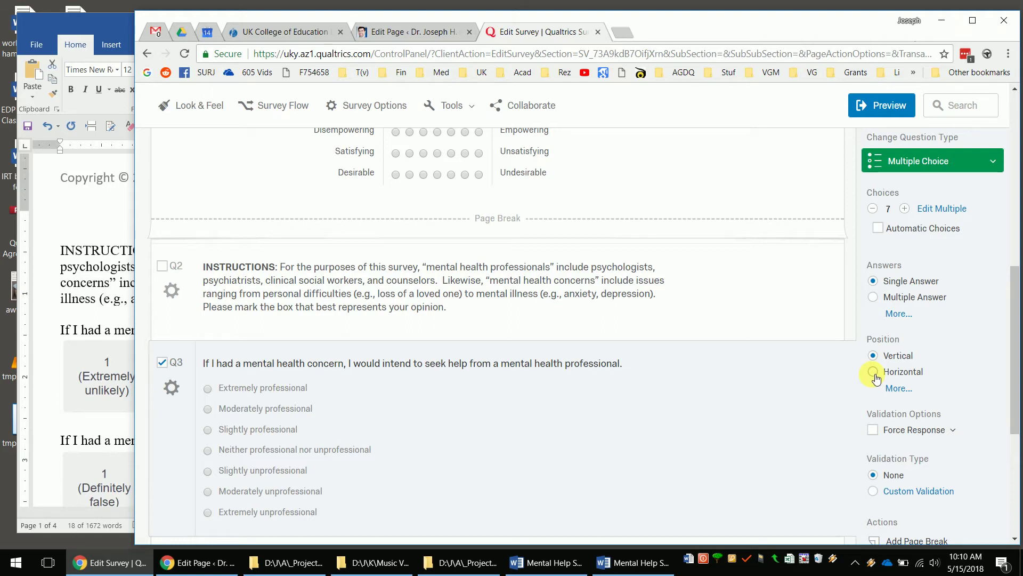
{"action": "scroll", "coordinate": [853, 330], "scroll_direction": "down", "scroll_amount": 1}
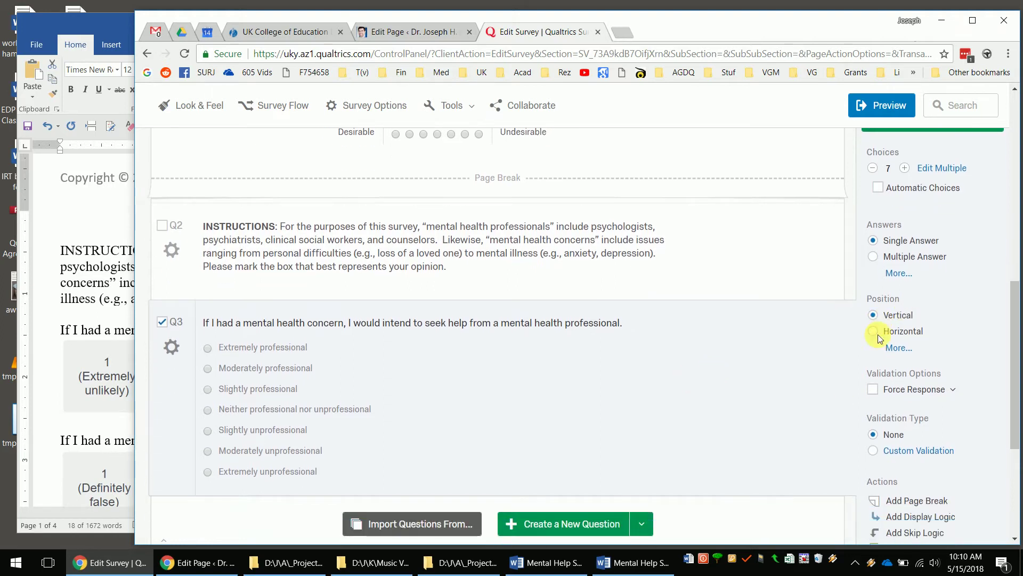
{"action": "left_click", "coordinate": [874, 319]}
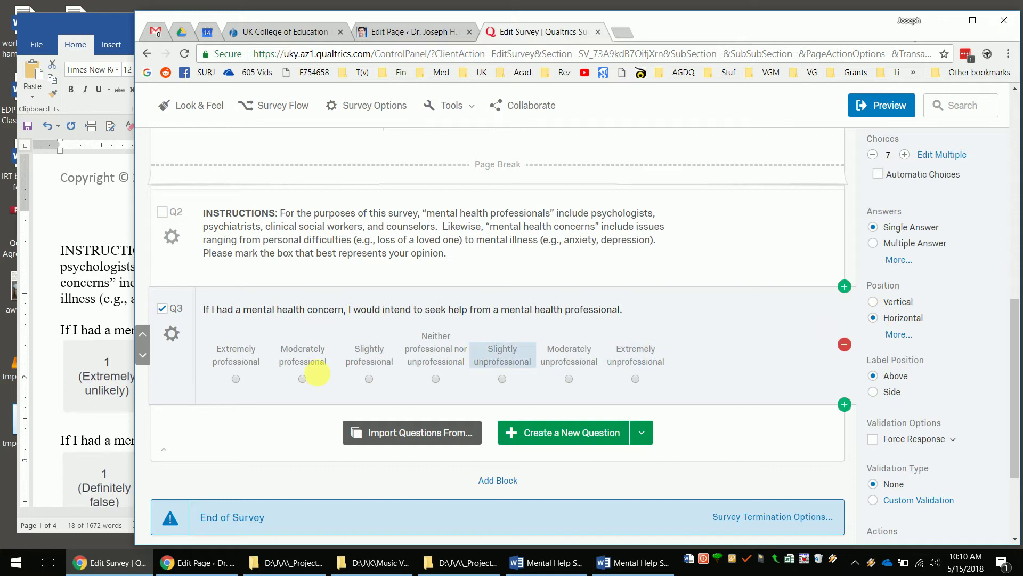
Relabel Q3's first answer choice as "1 (Extremely unlikely)"
{"action": "left_click", "coordinate": [228, 354]}
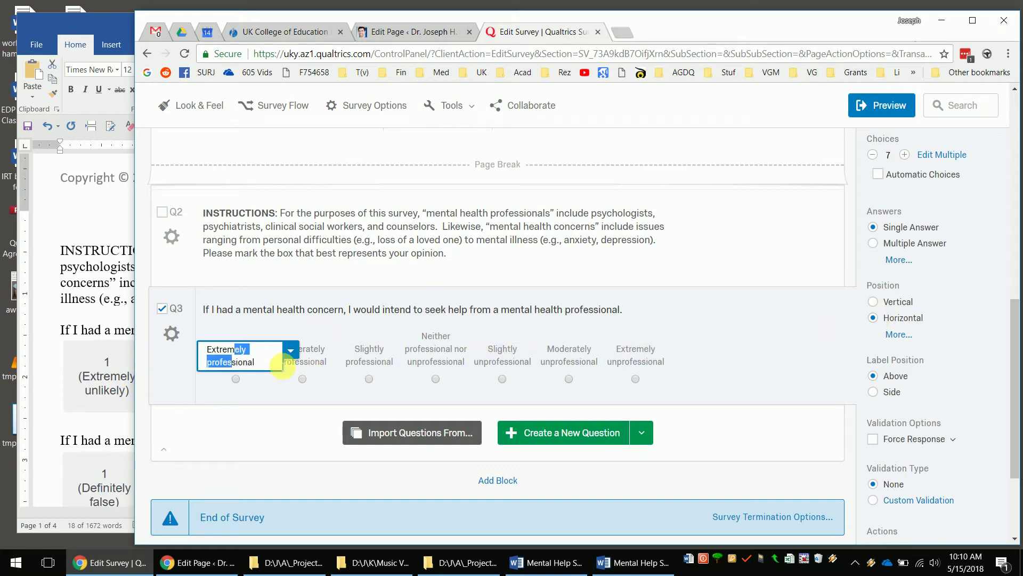
{"action": "type", "text": "1"}
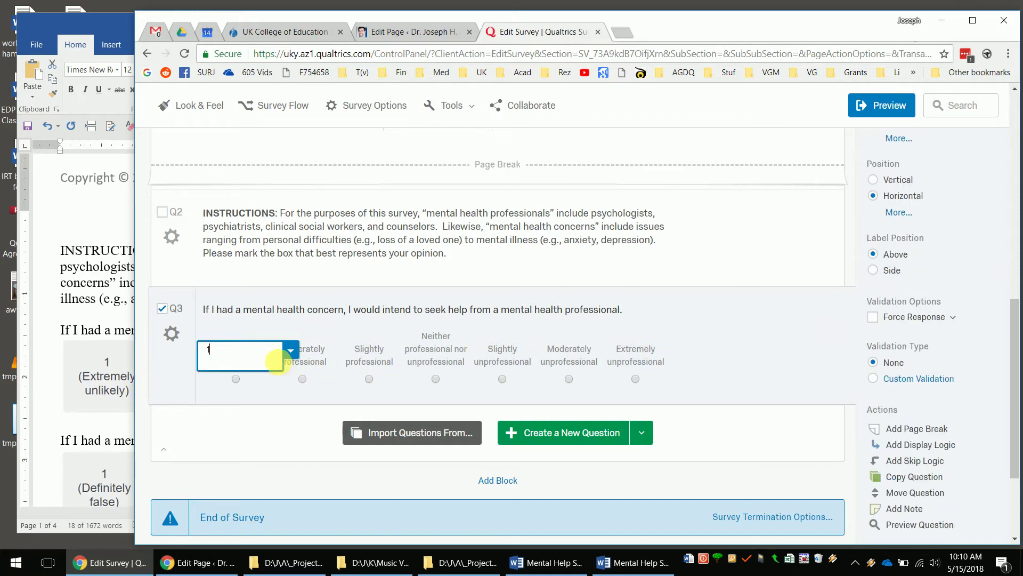
{"action": "type", "text": " (Ex"}
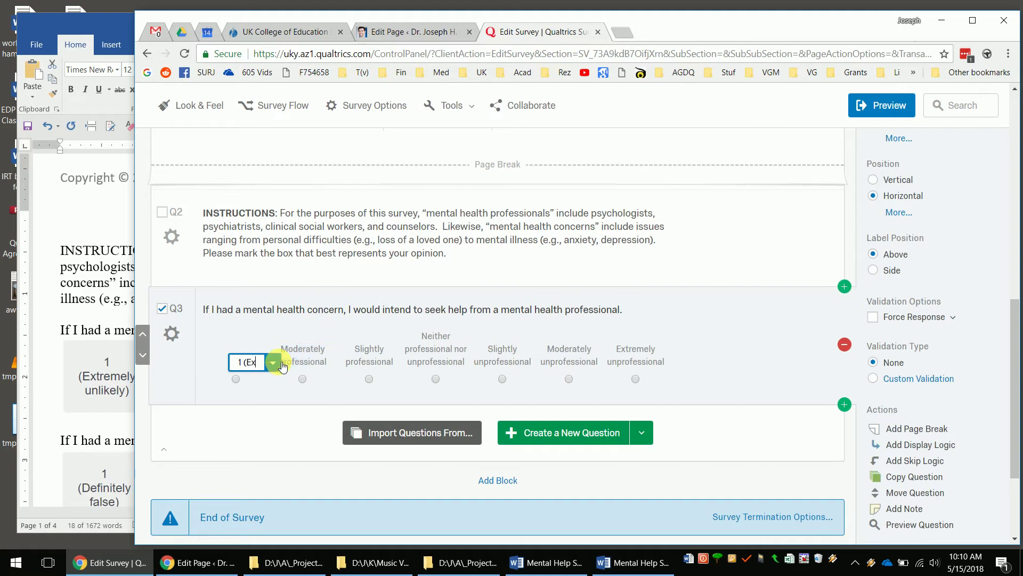
{"action": "type", "text": "tremely un"}
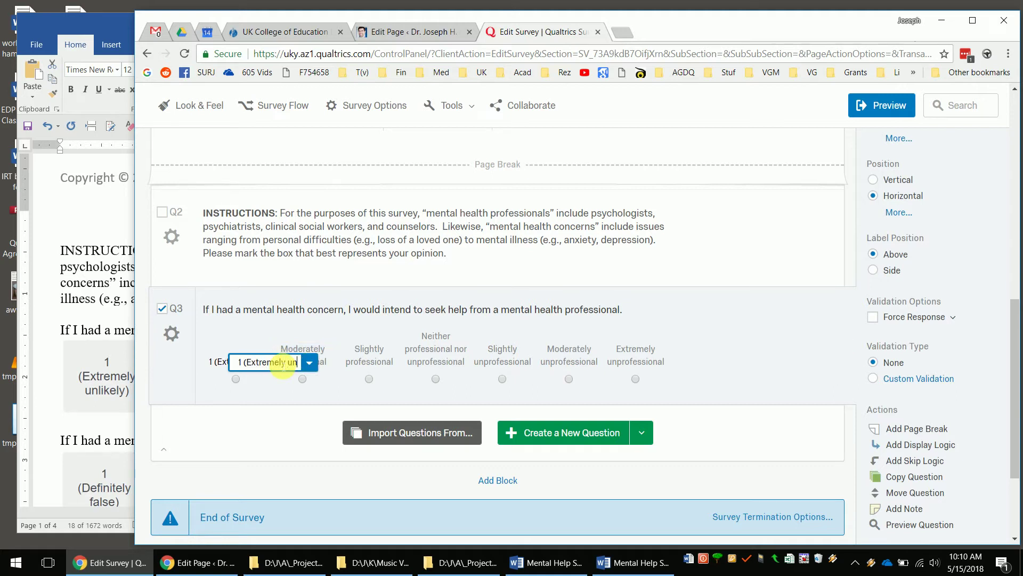
{"action": "type", "text": "likely"}
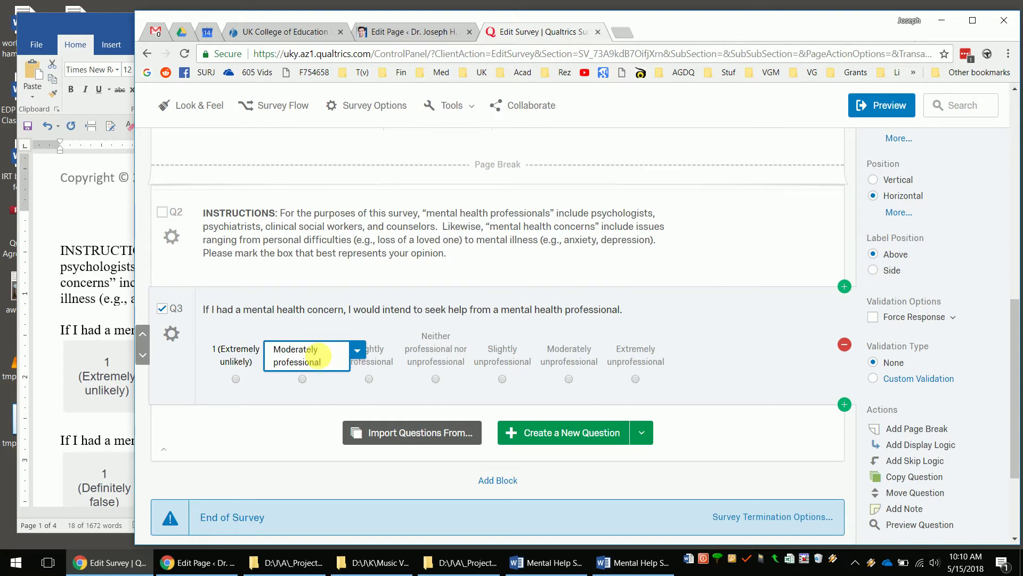
Relabel Q3's second through sixth answer choices as 2, 3, 4, 5 and 6
{"action": "left_click", "coordinate": [311, 354]}
{"action": "type", "text": "2"}
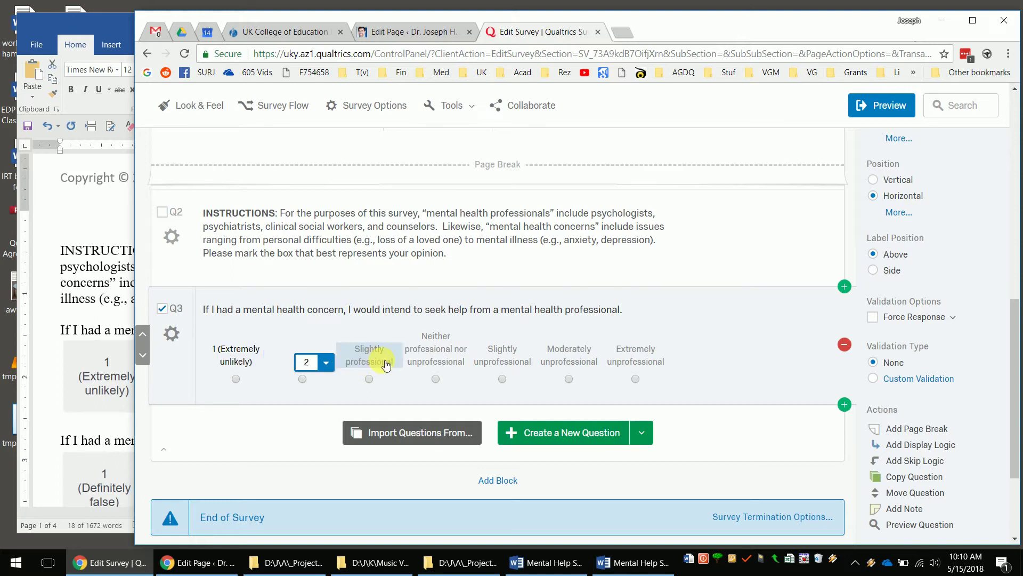
{"action": "left_click", "coordinate": [371, 353]}
{"action": "type", "text": "3"}
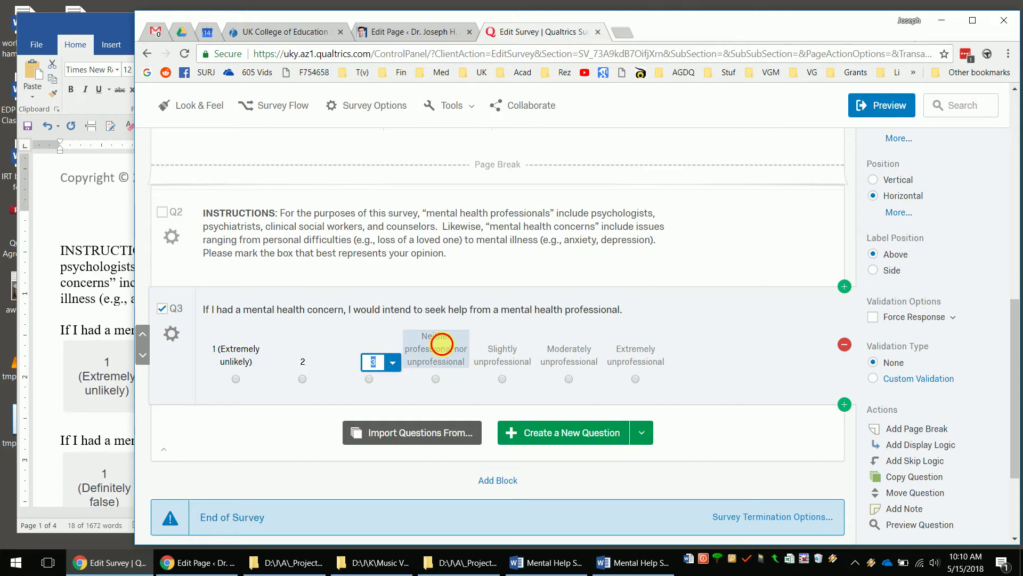
{"action": "left_click", "coordinate": [441, 344]}
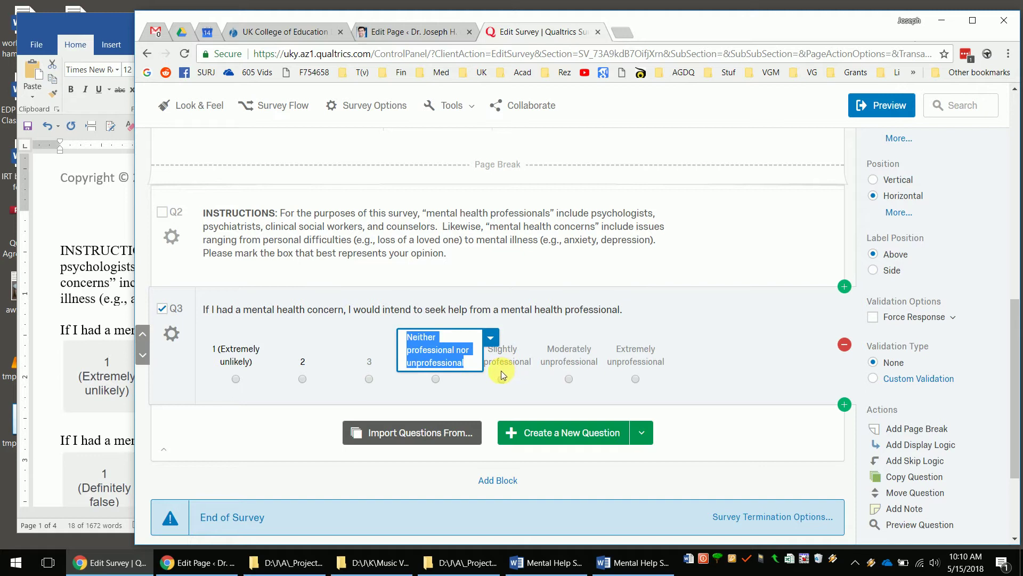
{"action": "type", "text": "4"}
{"action": "left_click", "coordinate": [513, 341]}
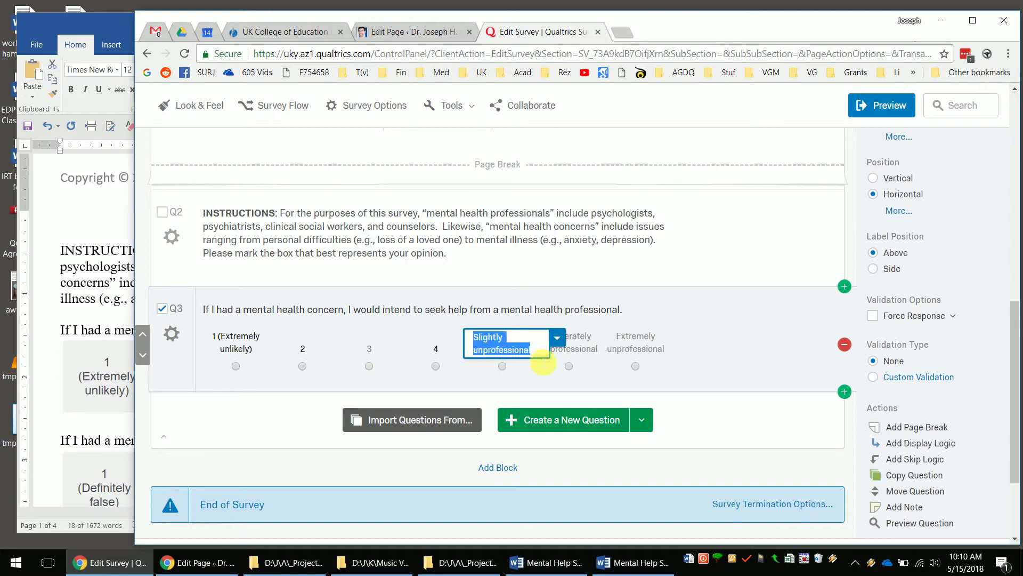
{"action": "type", "text": "5"}
{"action": "left_click", "coordinate": [568, 336]}
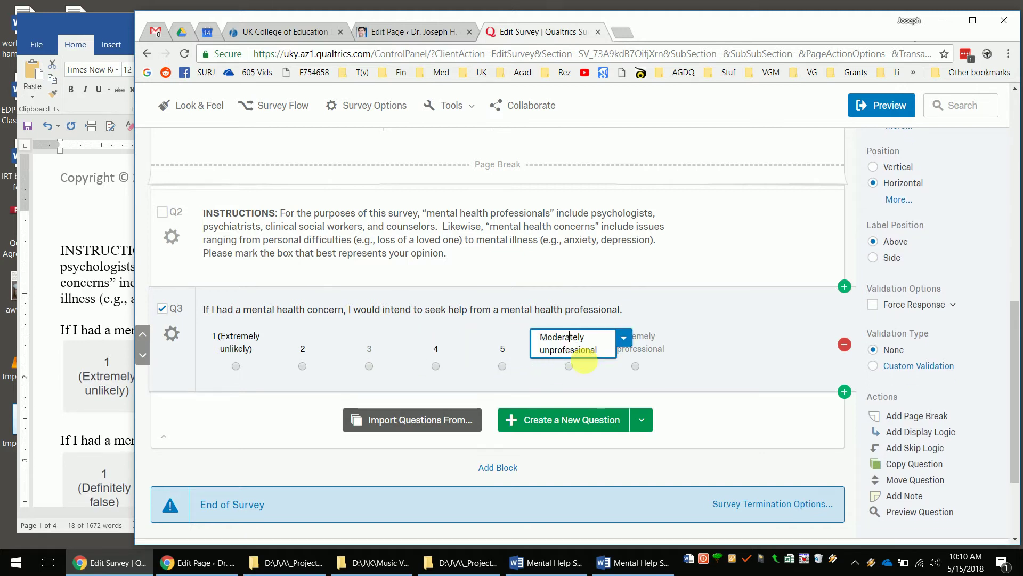
{"action": "type", "text": "6"}
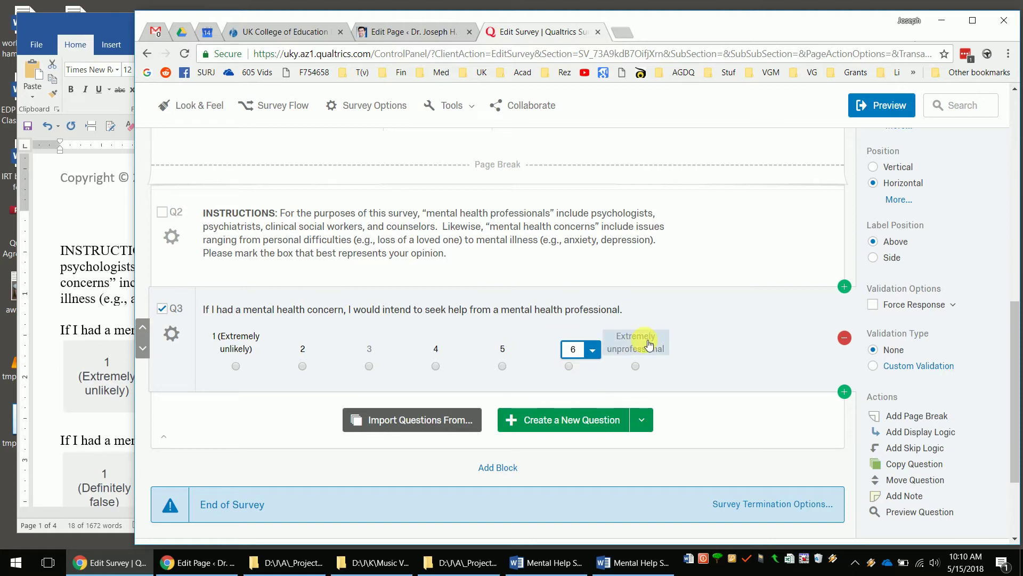
Relabel Q3's last answer choice as "7 (Extremely likely)"
{"action": "left_click", "coordinate": [645, 339]}
{"action": "type", "text": "7"}
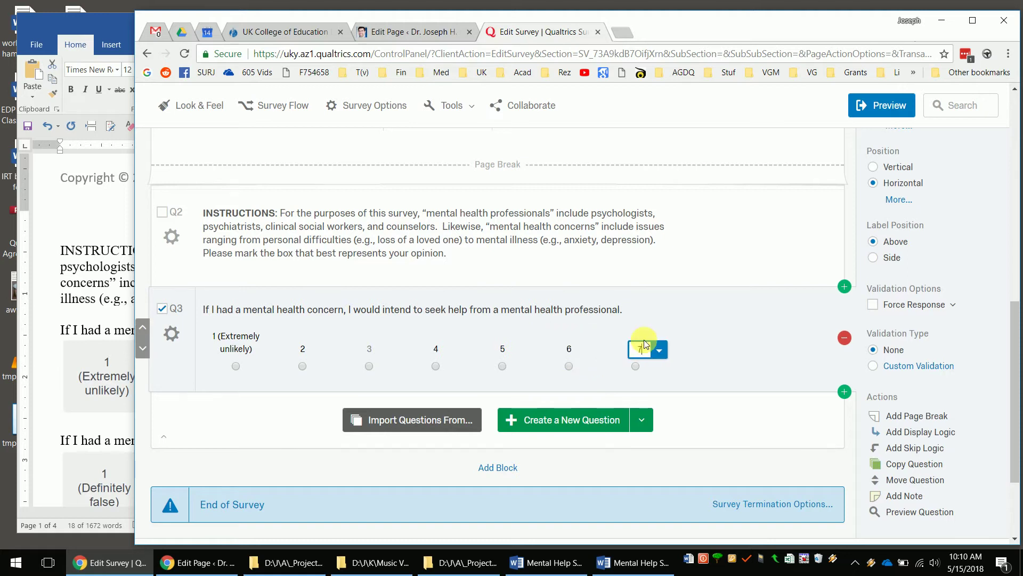
{"action": "type", "text": " (Extremely likely"}
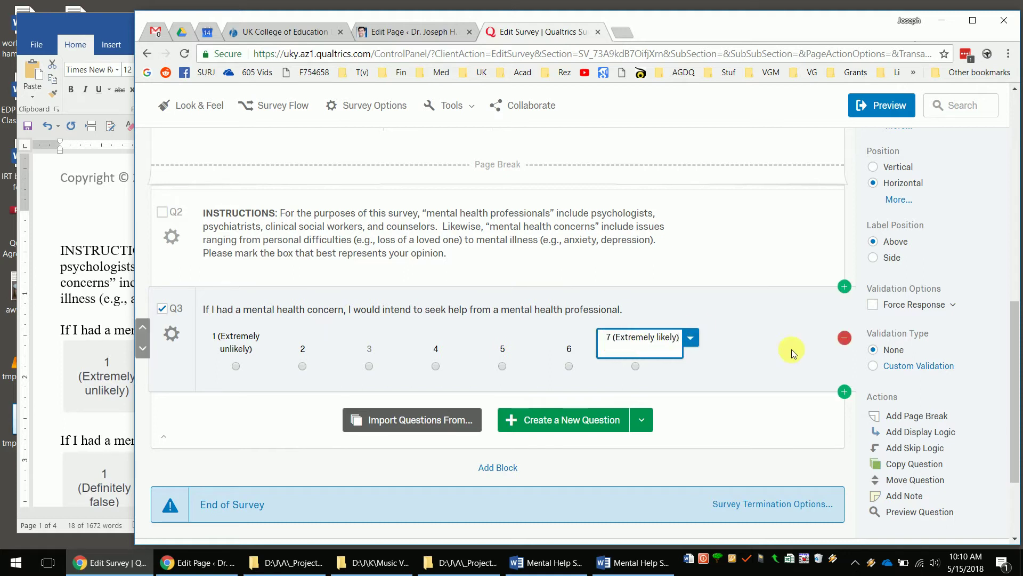
{"action": "left_click", "coordinate": [769, 332]}
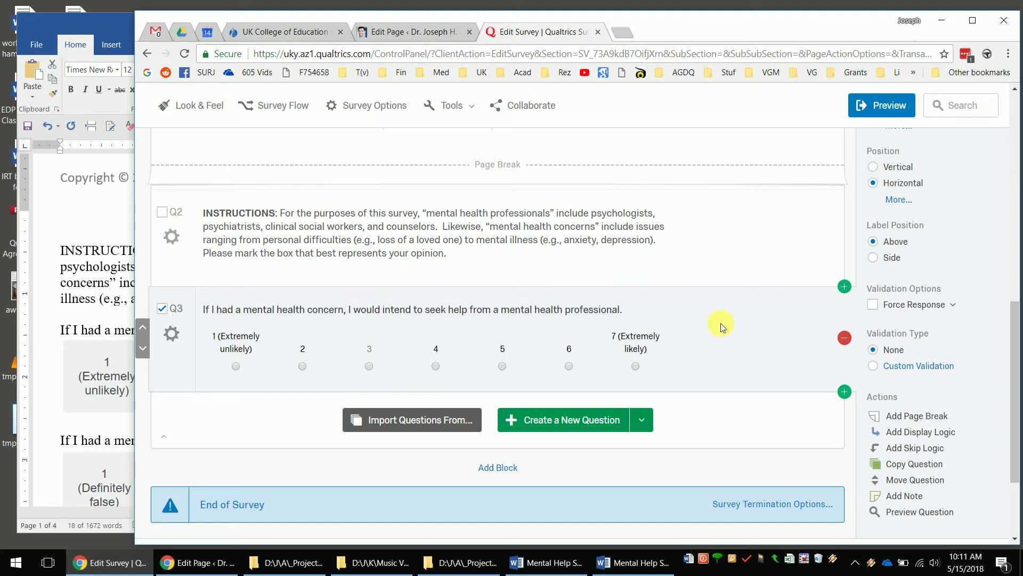
Check the remaining items in the Word document, and duplicate Q3 in the Qualtrics survey
{"action": "left_click", "coordinate": [63, 372]}
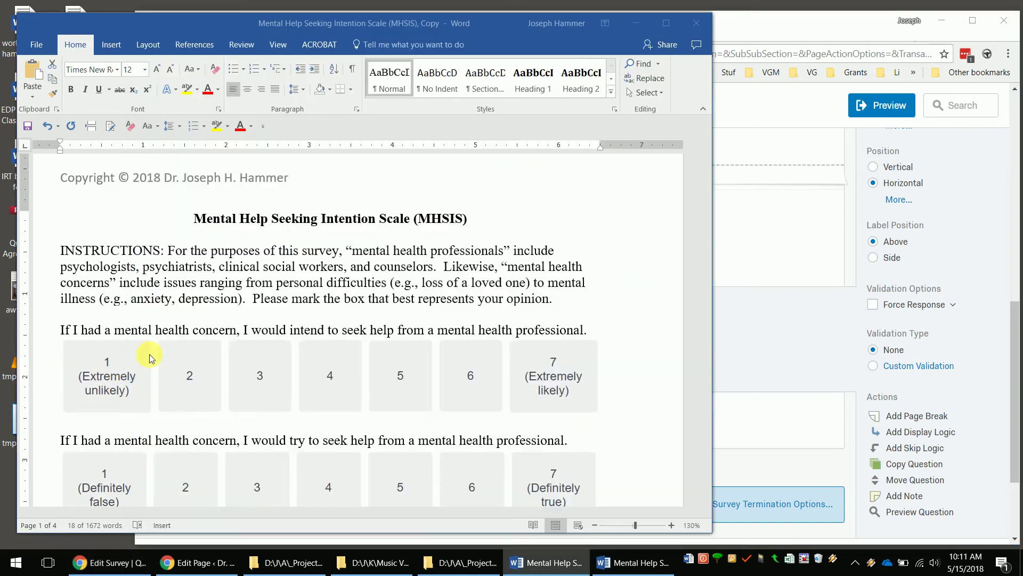
{"action": "scroll", "coordinate": [143, 359], "scroll_direction": "down", "scroll_amount": 3}
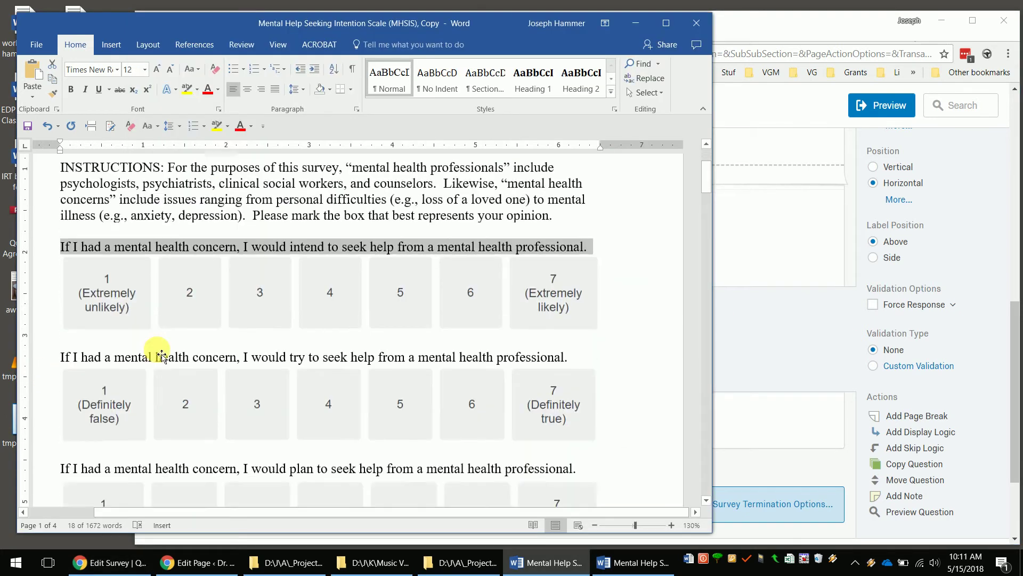
{"action": "scroll", "coordinate": [101, 306], "scroll_direction": "down", "scroll_amount": 1}
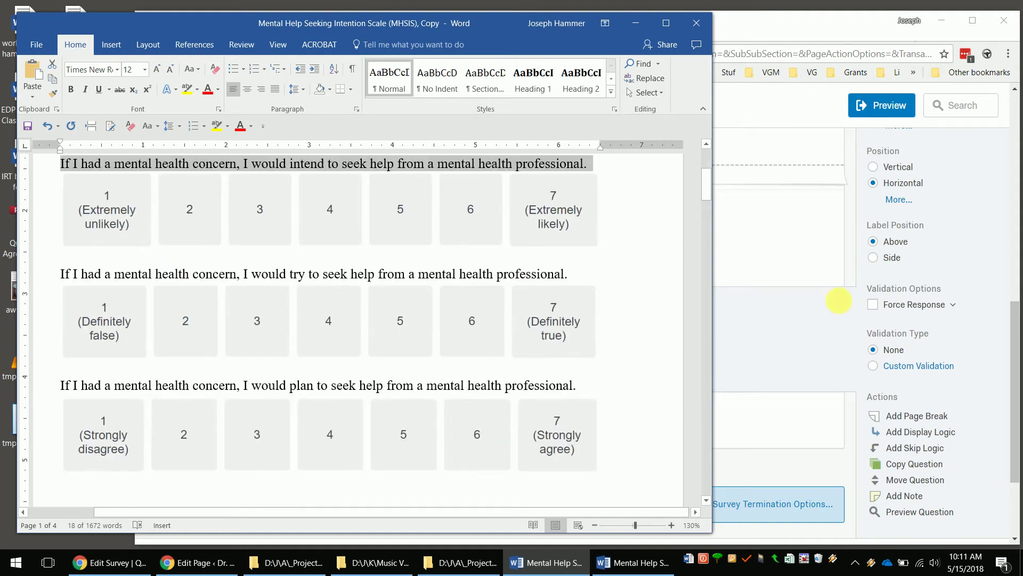
{"action": "left_click", "coordinate": [838, 33]}
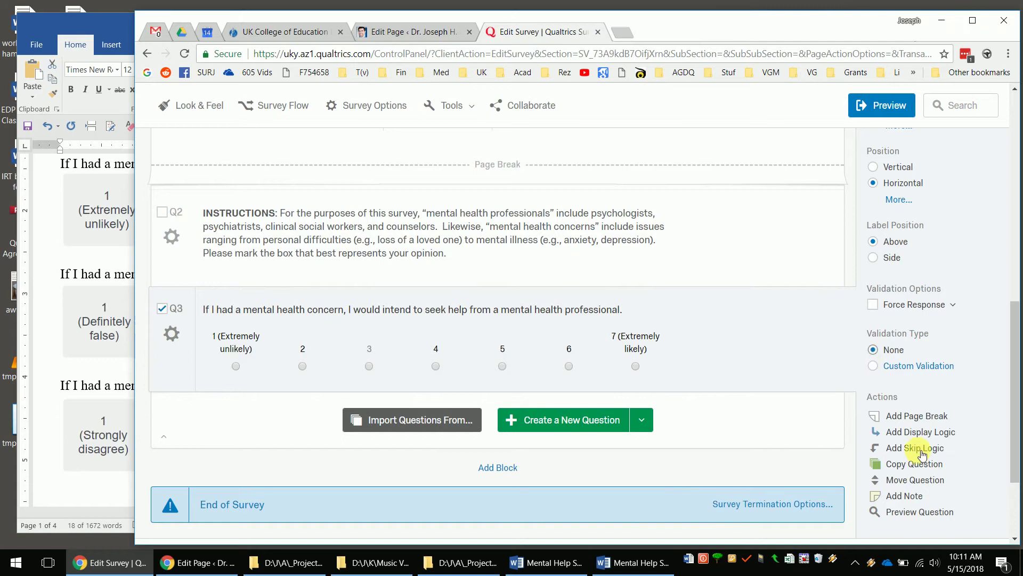
{"action": "left_click", "coordinate": [919, 471]}
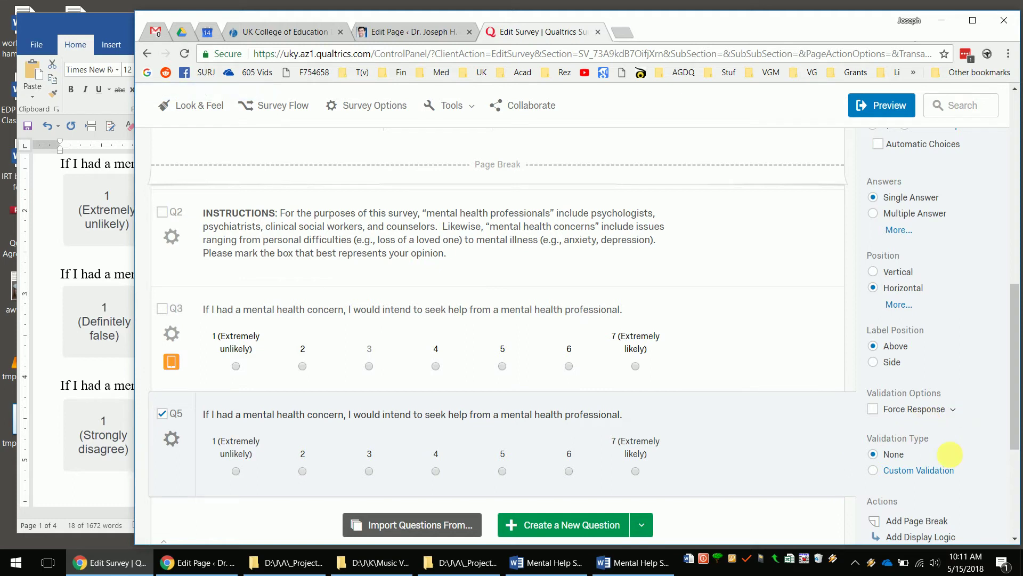
Duplicate the question once more, and replace Q5's text with the Word item "If I had a mental health concern, I would try to seek help from a mental health professional."
{"action": "scroll", "coordinate": [950, 455], "scroll_direction": "down", "scroll_amount": 3}
{"action": "left_click", "coordinate": [883, 425]}
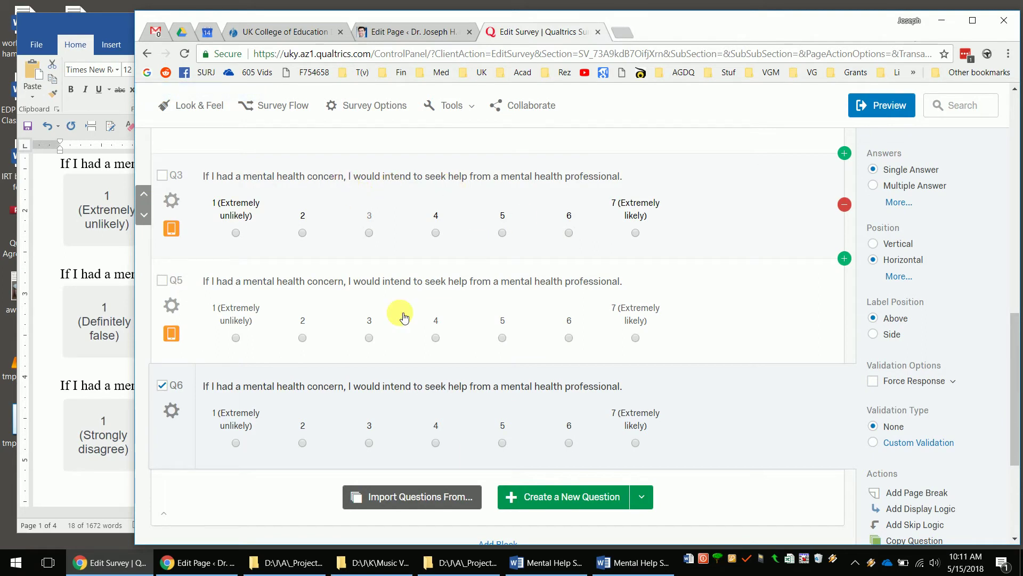
{"action": "left_click", "coordinate": [66, 275]}
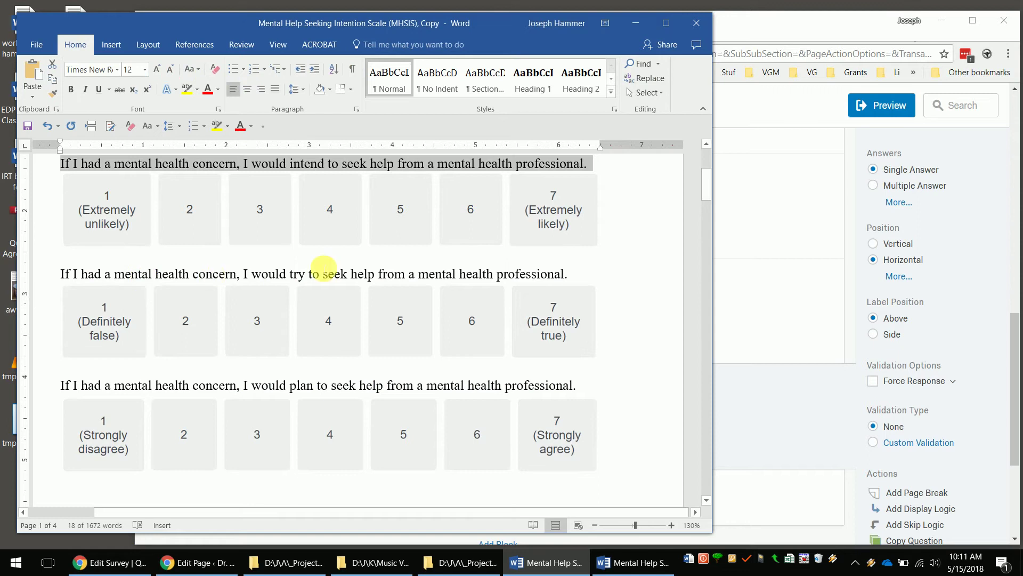
{"action": "left_click_drag", "start_coordinate": [323, 266], "coordinate": [576, 275]}
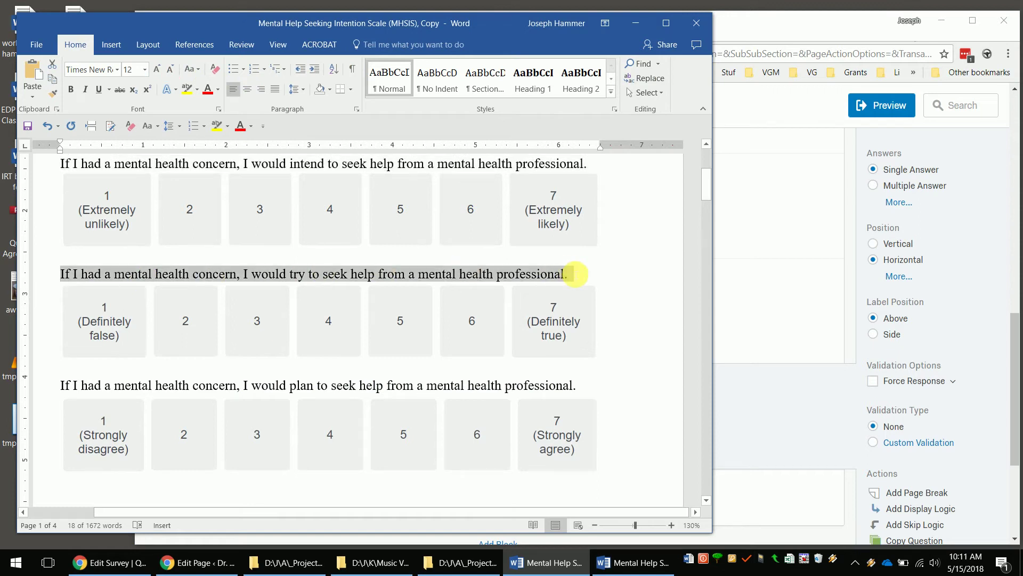
{"action": "left_click", "coordinate": [766, 21]}
{"action": "left_click", "coordinate": [453, 283]}
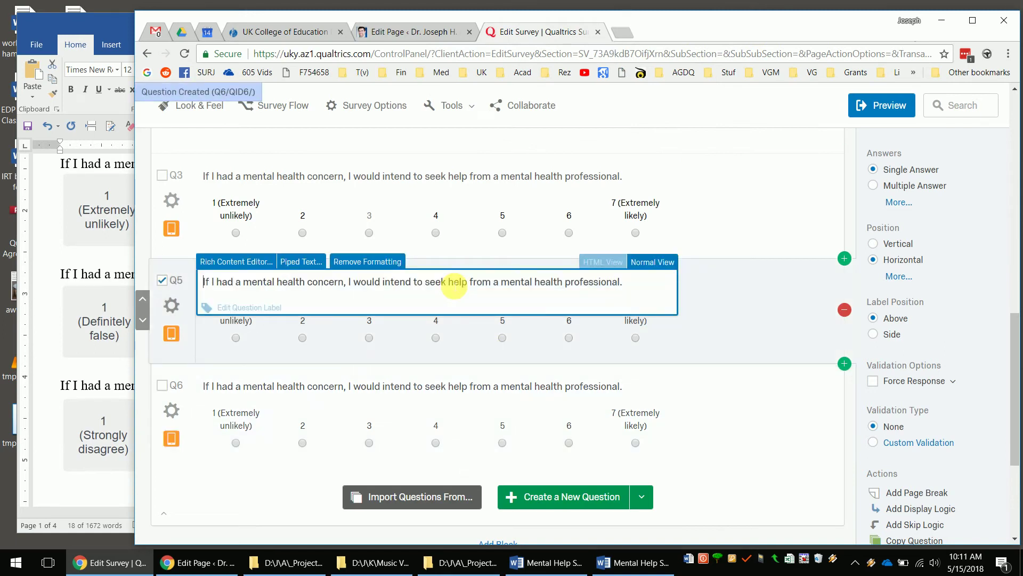
{"action": "triple_click", "coordinate": [454, 283]}
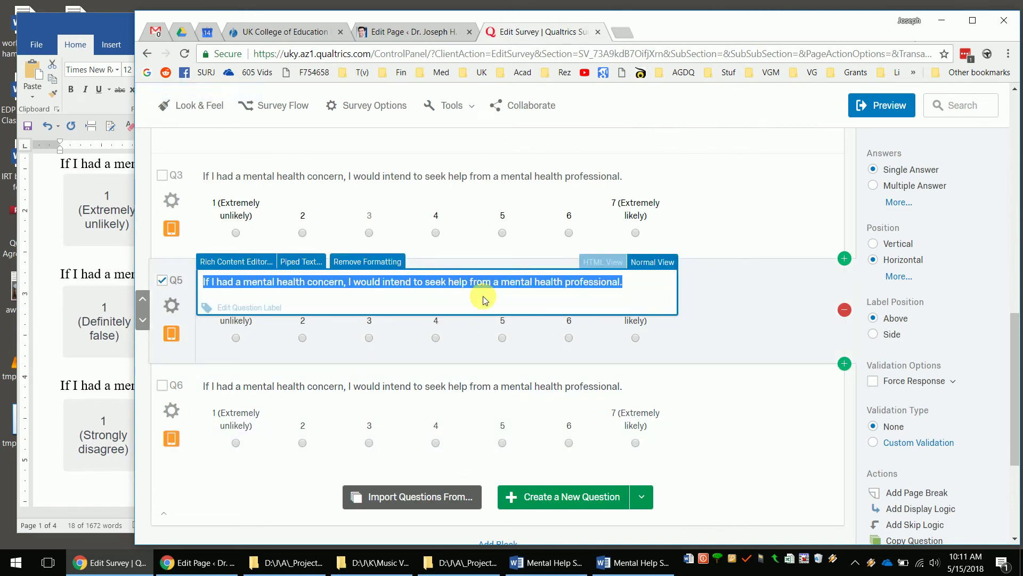
{"action": "type", "text": "If I had a mental health concern, I would try to seek help from a mental health professional."}
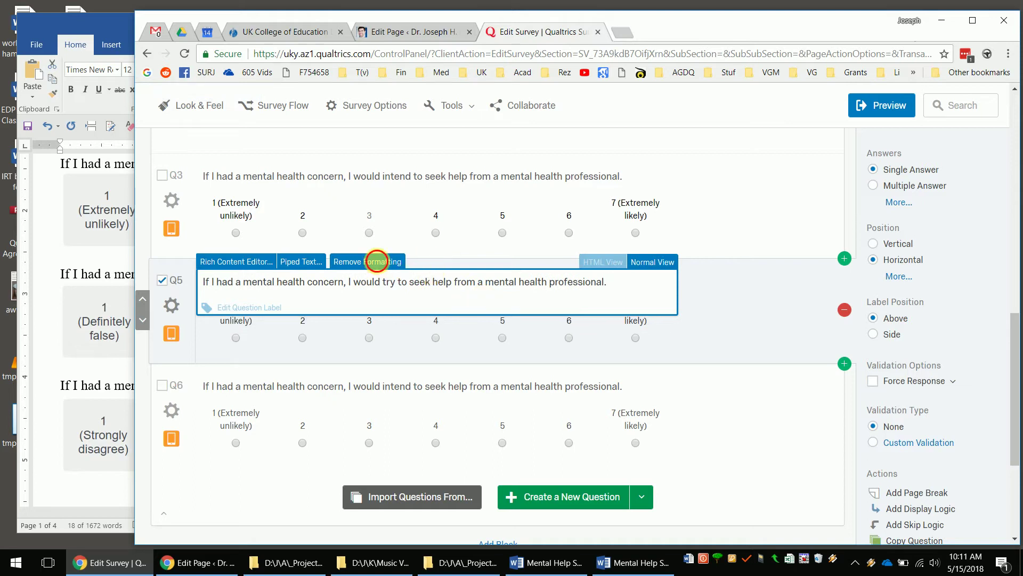
Replace Q6's text with the Word item "If I had a mental health concern, I would plan to seek help from a mental health professional."
{"action": "left_click", "coordinate": [124, 382]}
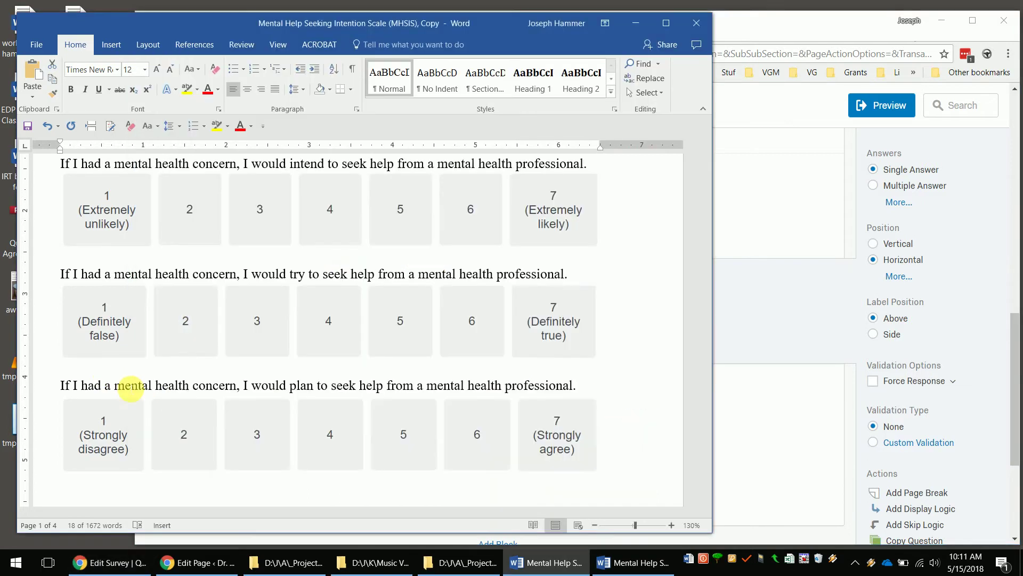
{"action": "triple_click", "coordinate": [71, 384]}
{"action": "key", "text": "ctrl+c"}
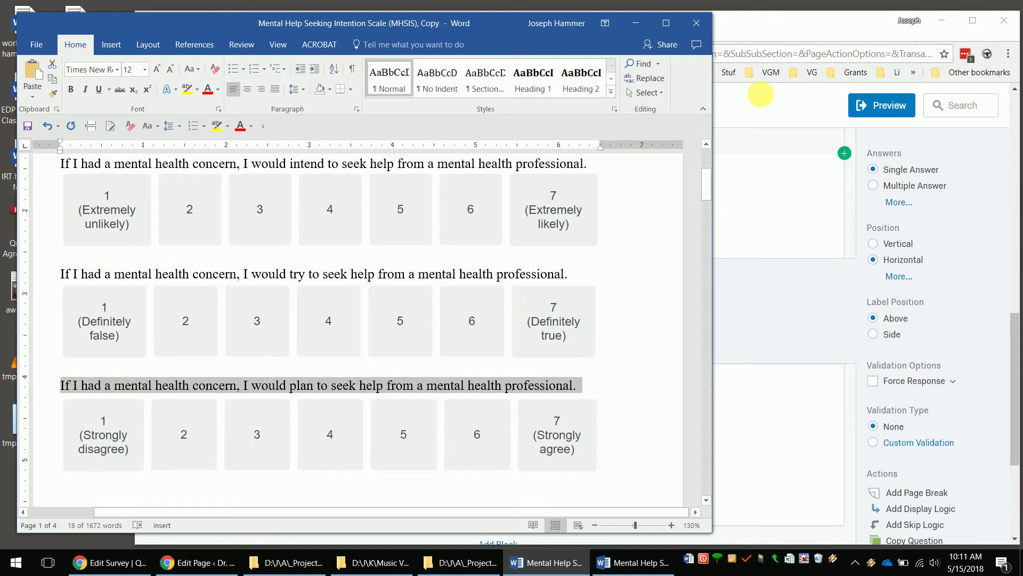
{"action": "left_click", "coordinate": [776, 24]}
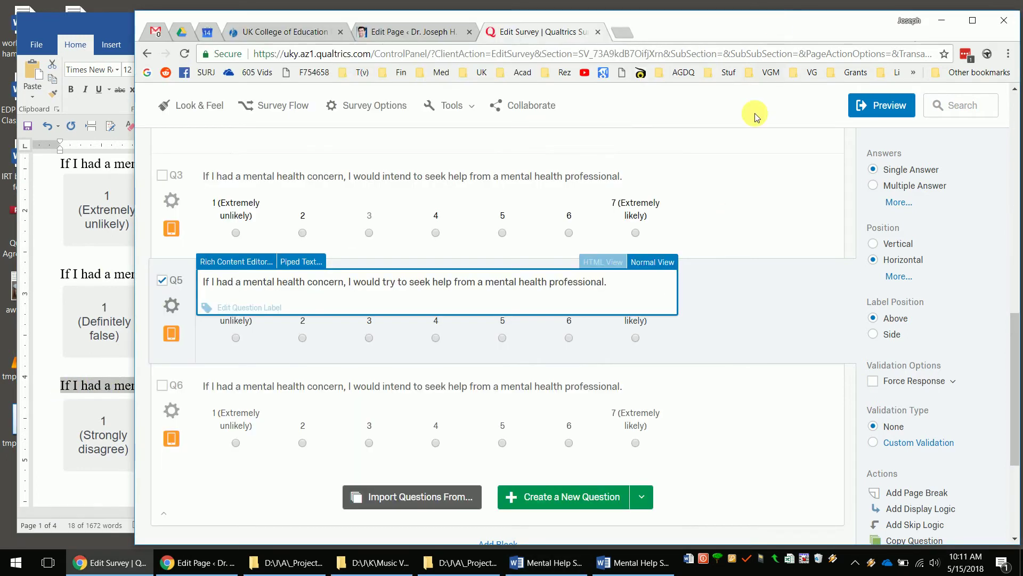
{"action": "left_click", "coordinate": [451, 387]}
{"action": "triple_click", "coordinate": [515, 392]}
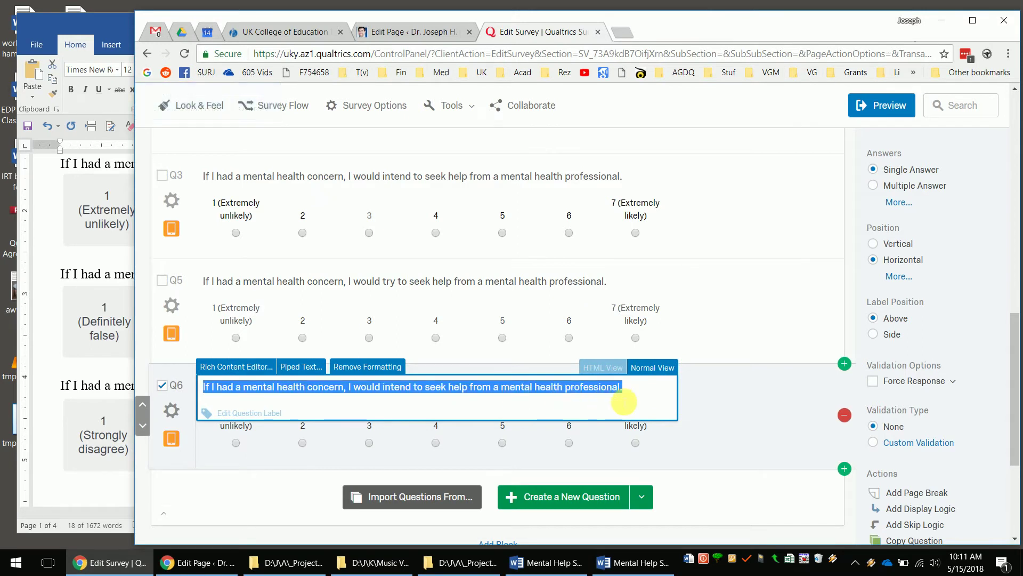
{"action": "key", "text": "ctrl+v"}
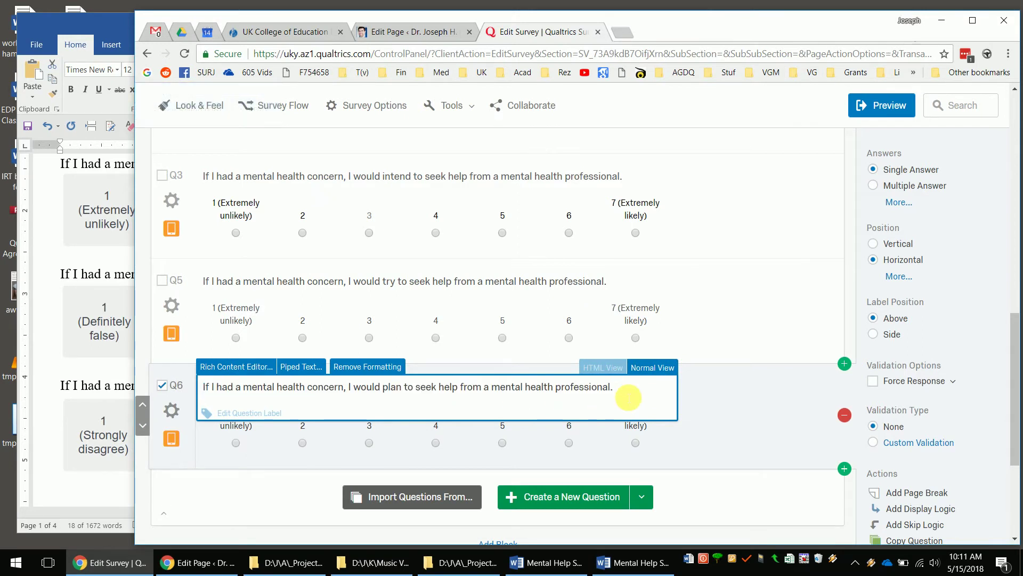
{"action": "left_click", "coordinate": [775, 337]}
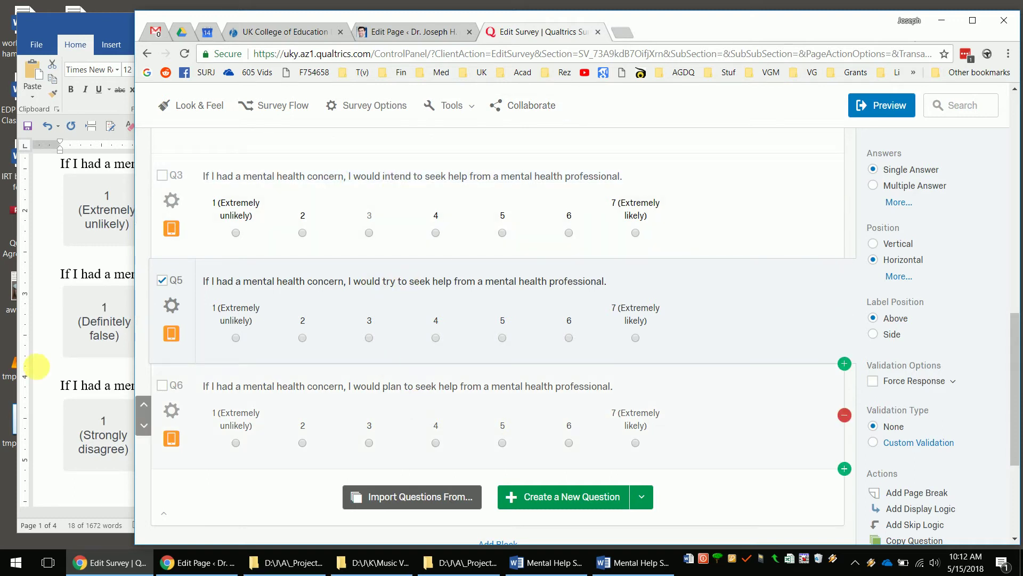
Check the items' response scales in the Word document, and rename the Q2 instructions question in Qualtrics as MHSIS_instruct
{"action": "left_click", "coordinate": [74, 311]}
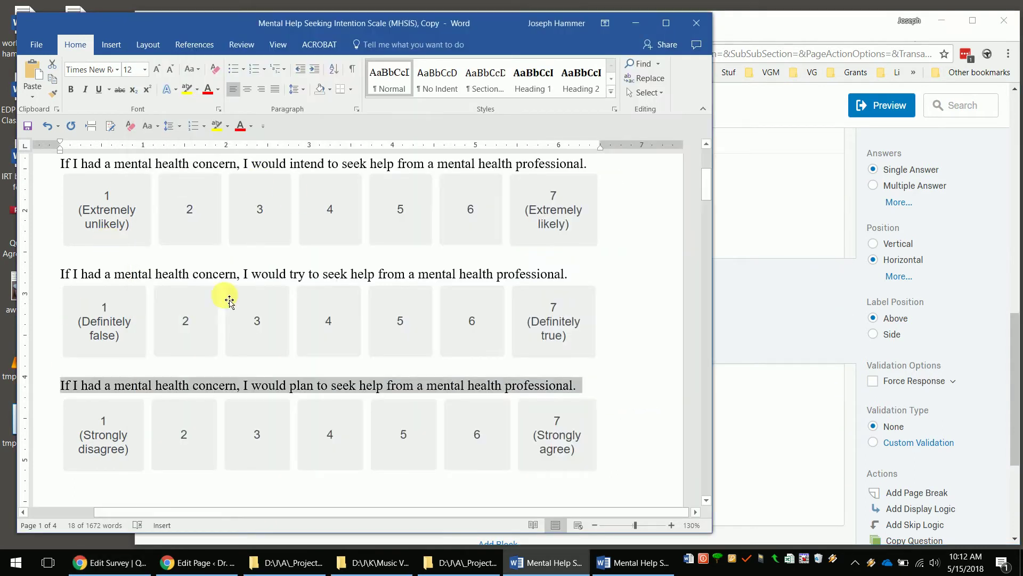
{"action": "left_click", "coordinate": [764, 40]}
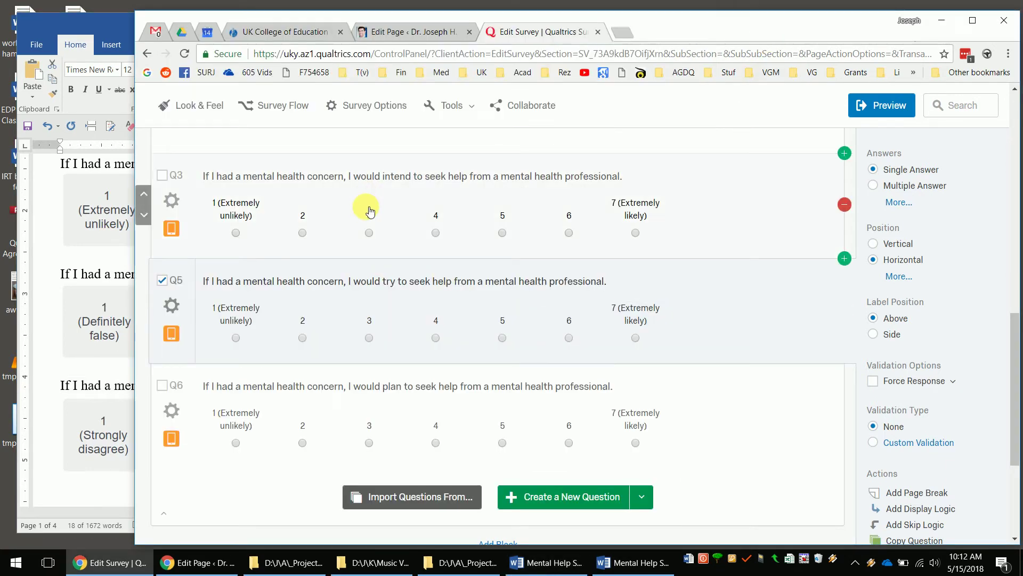
{"action": "scroll", "coordinate": [368, 208], "scroll_direction": "up", "scroll_amount": 2}
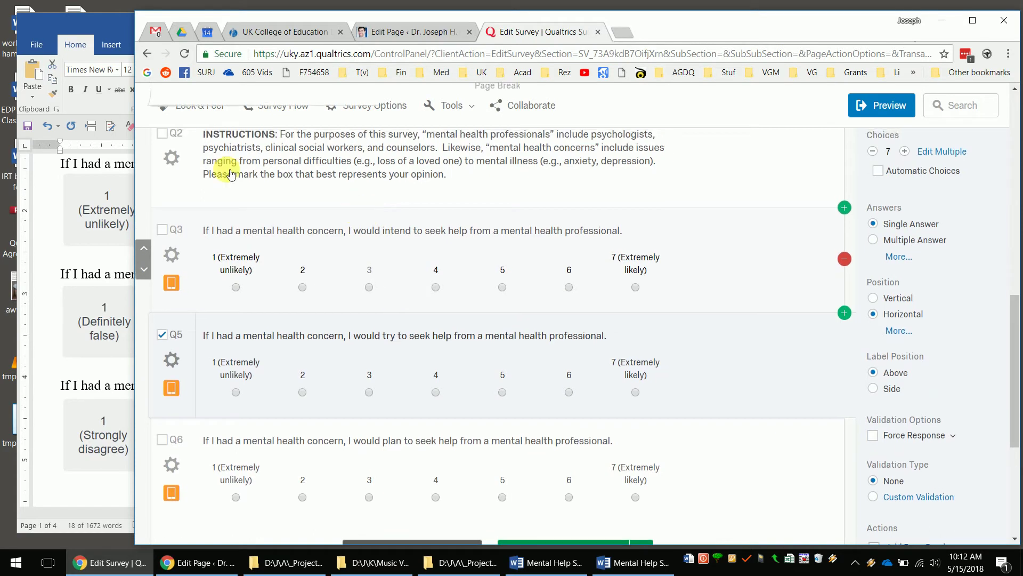
{"action": "scroll", "coordinate": [196, 172], "scroll_direction": "up", "scroll_amount": 1}
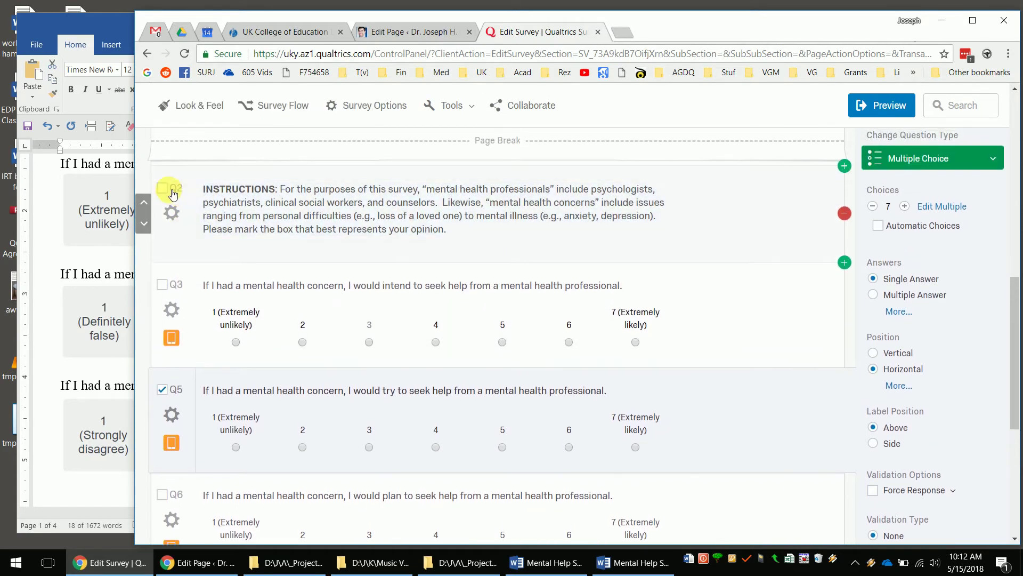
{"action": "left_click", "coordinate": [182, 190]}
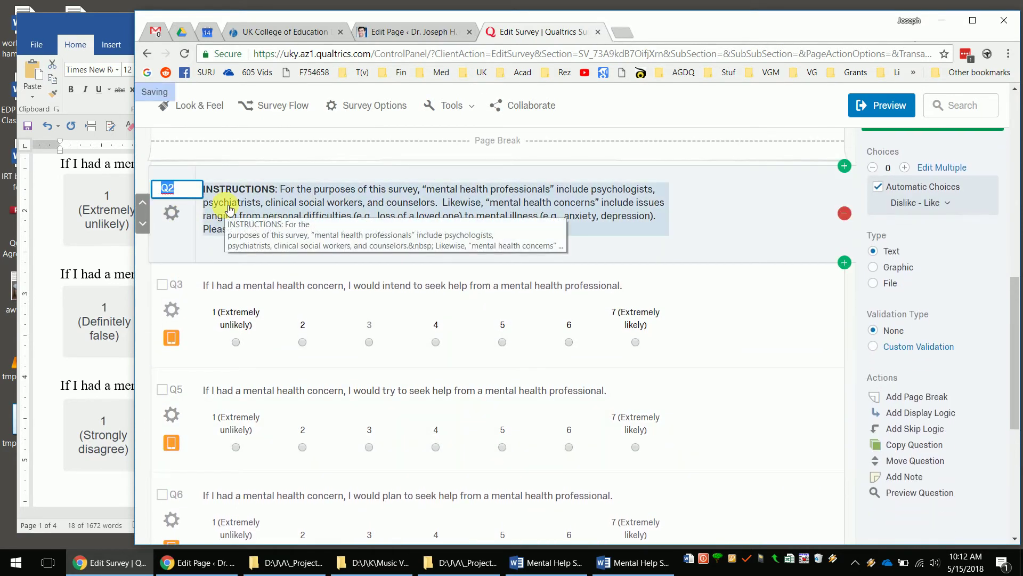
{"action": "type", "text": "MHSIS"}
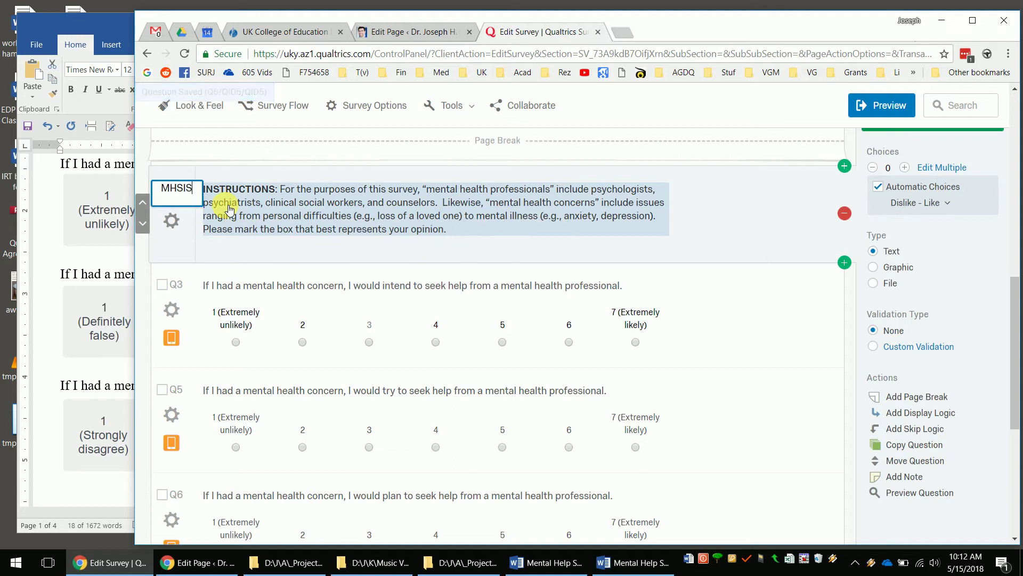
{"action": "type", "text": "_instr"}
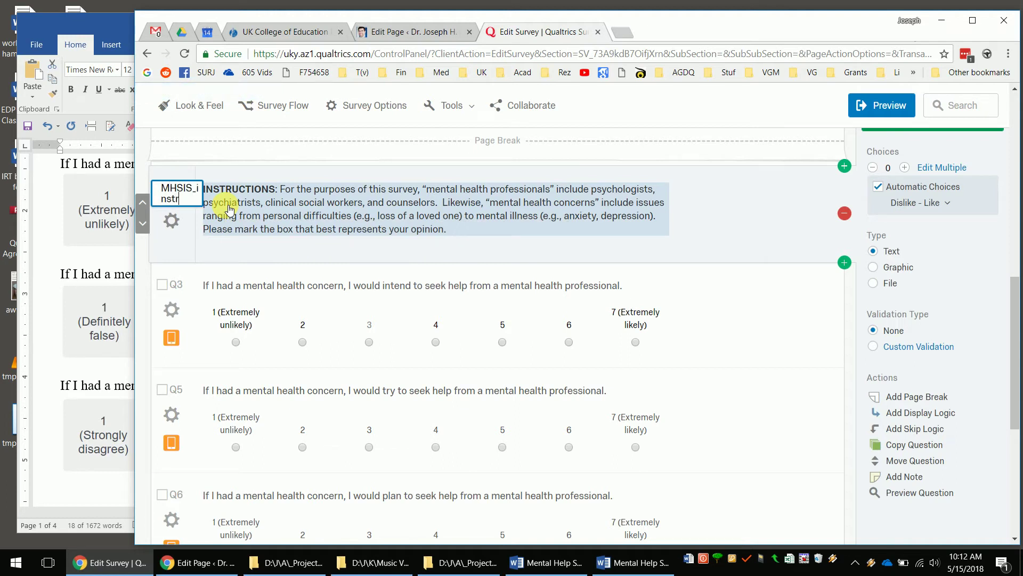
{"action": "type", "text": "uct"}
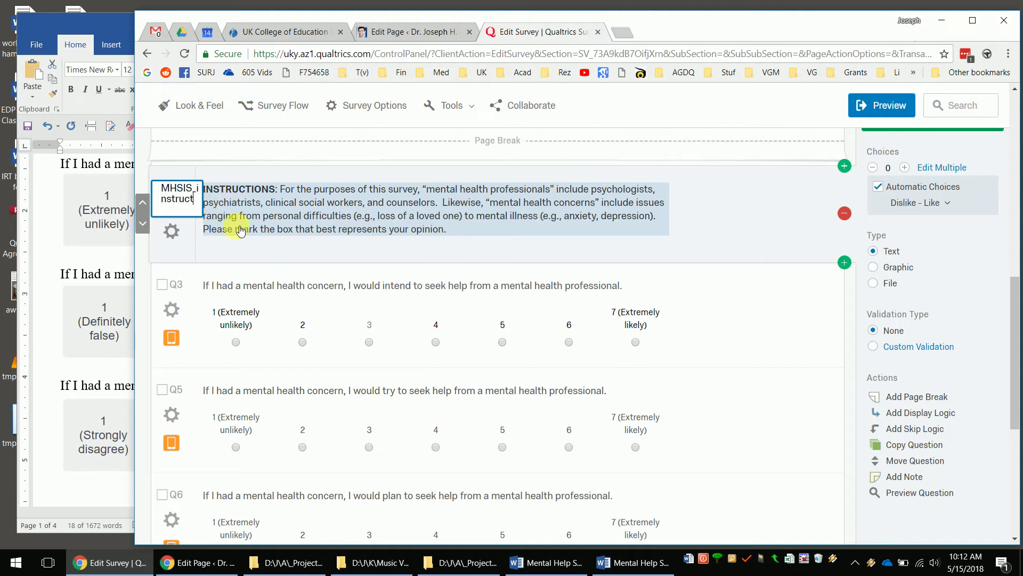
Rename question Q3 as MHSIS_1 and question Q5 as MHSIS_2
{"action": "left_click", "coordinate": [184, 292]}
{"action": "left_click", "coordinate": [180, 289]}
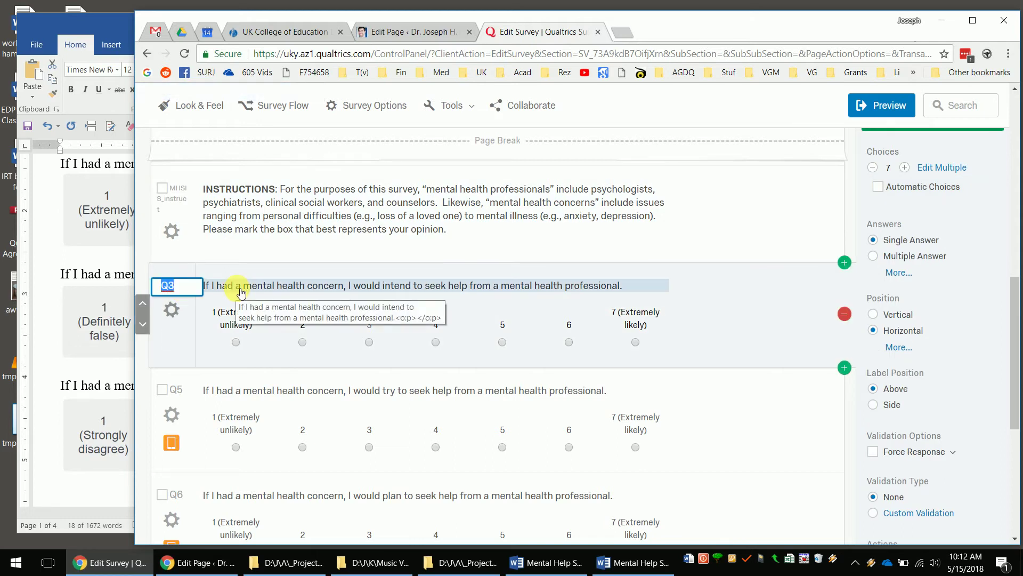
{"action": "type", "text": "MHSIS_1"}
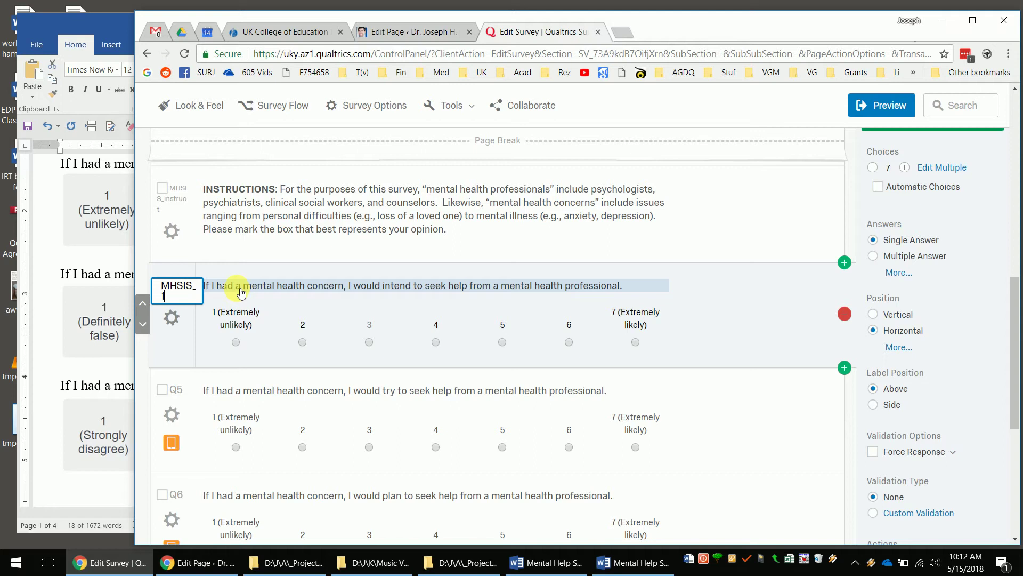
{"action": "left_click", "coordinate": [171, 389]}
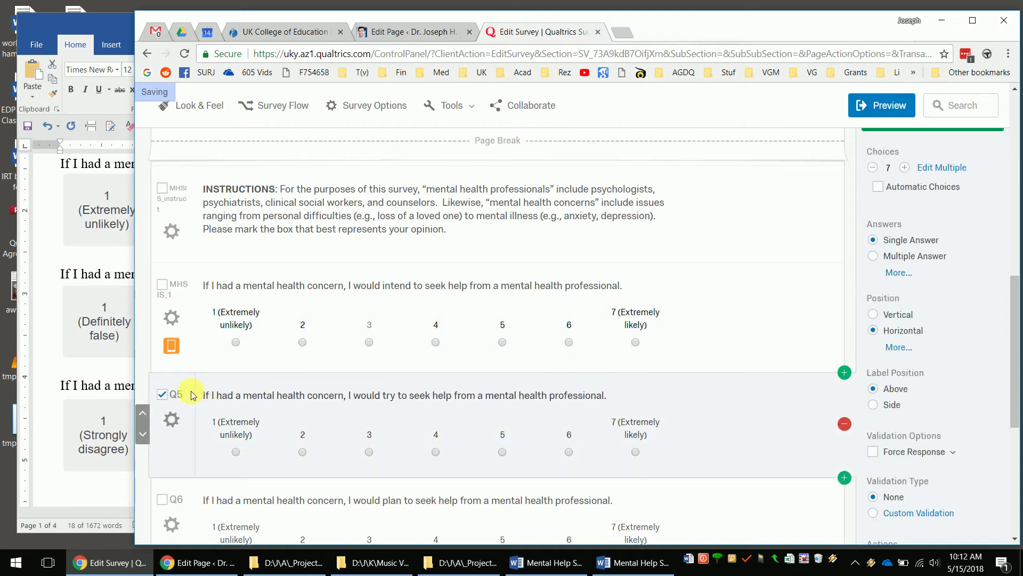
{"action": "left_click", "coordinate": [184, 395]}
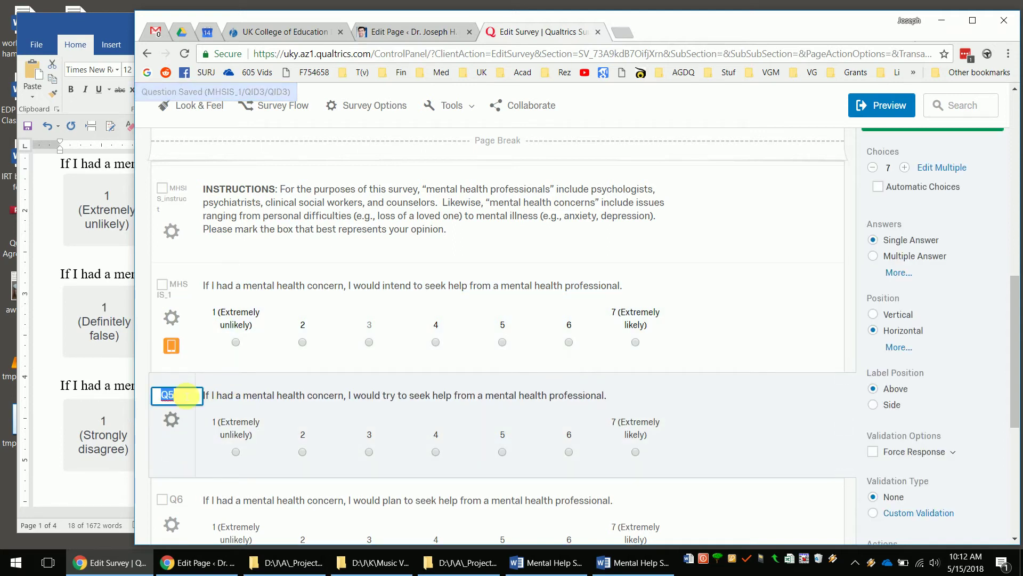
{"action": "type", "text": "MHSIS_2"}
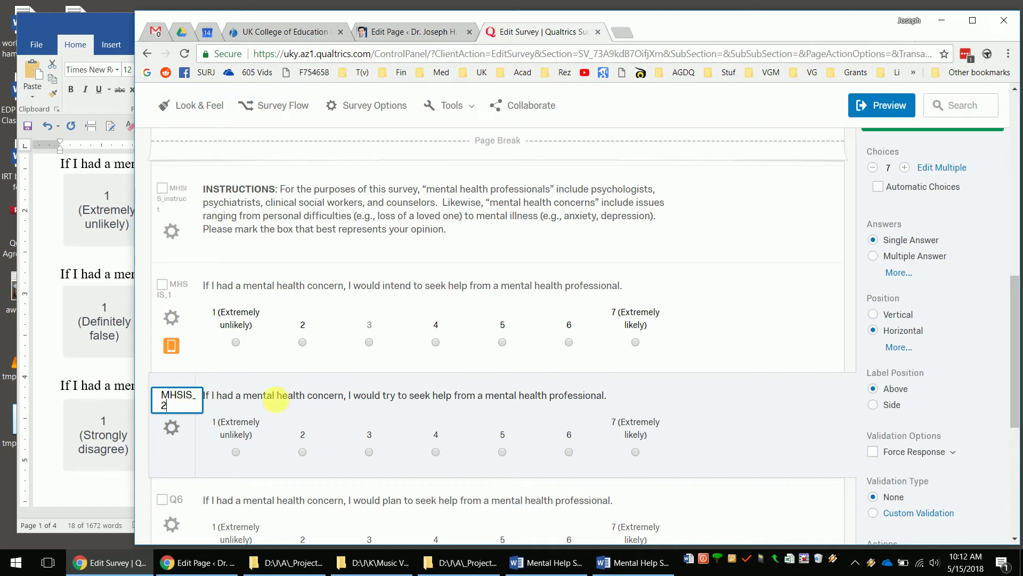
Rename question Q6, the "plan to seek help" item, as MHSIS_3
{"action": "scroll", "coordinate": [198, 471], "scroll_direction": "down", "scroll_amount": 1}
{"action": "scroll", "coordinate": [186, 453], "scroll_direction": "down", "scroll_amount": 1}
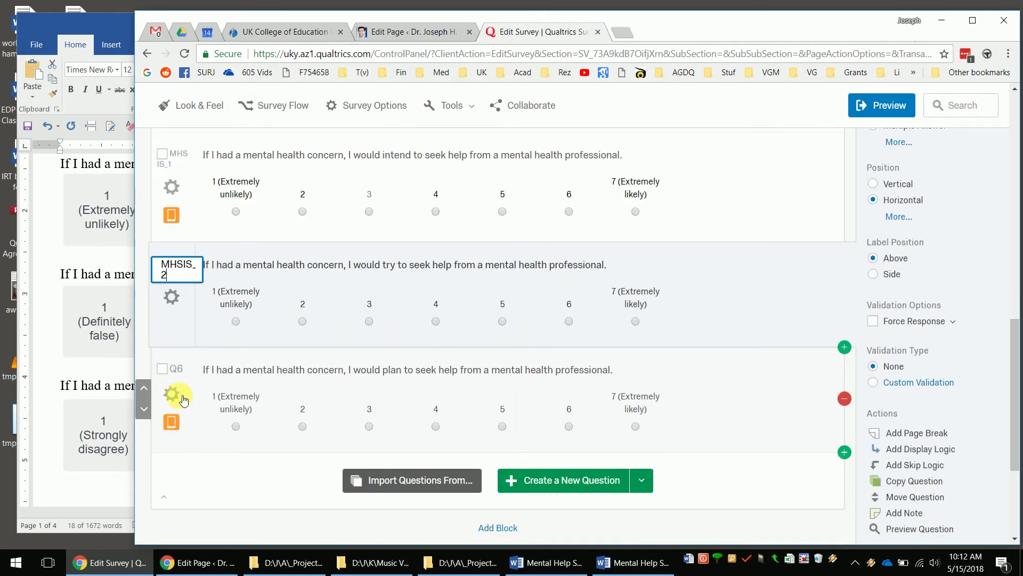
{"action": "left_click", "coordinate": [181, 370]}
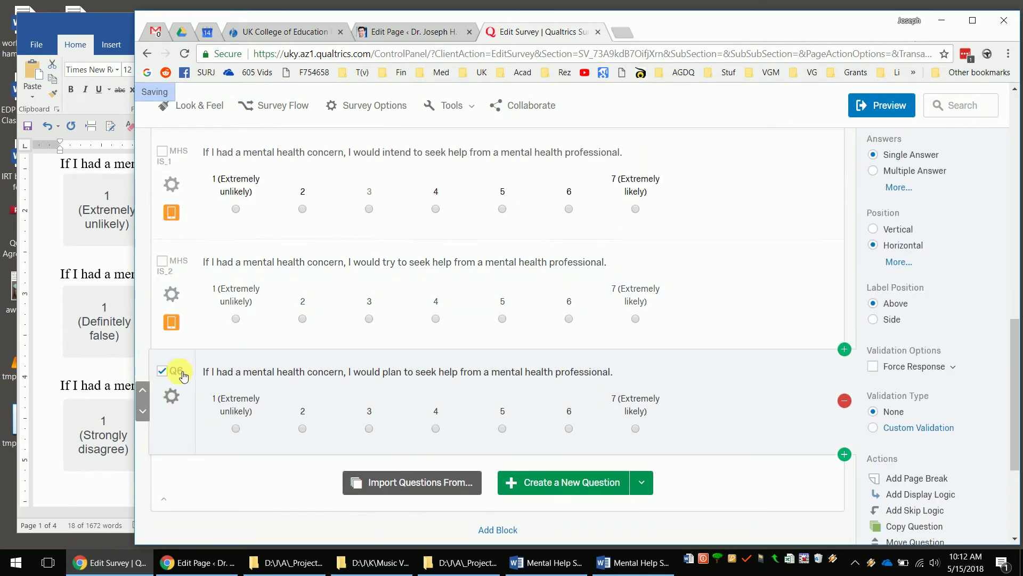
{"action": "left_click", "coordinate": [181, 371]}
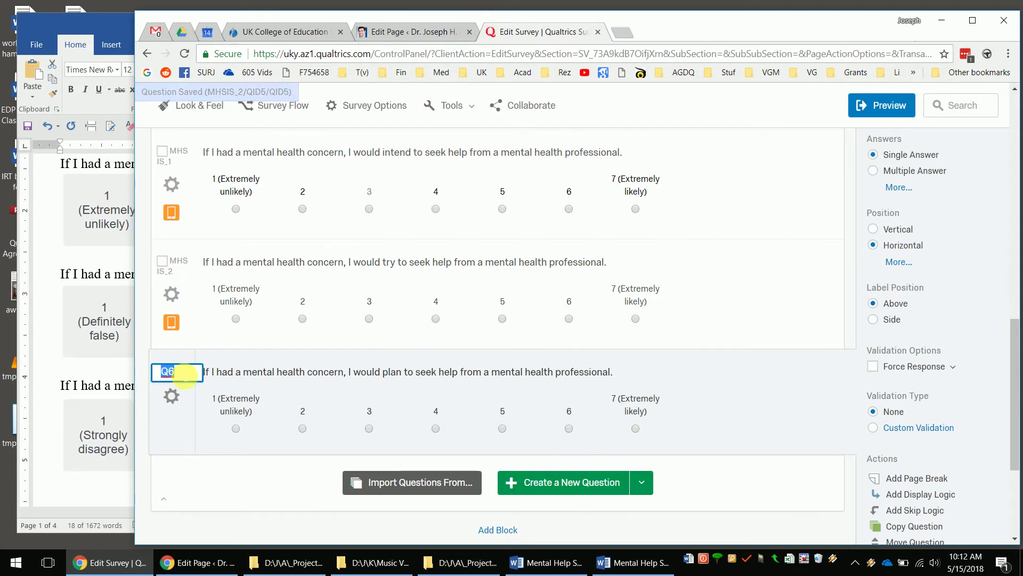
{"action": "type", "text": "MHSIS_3"}
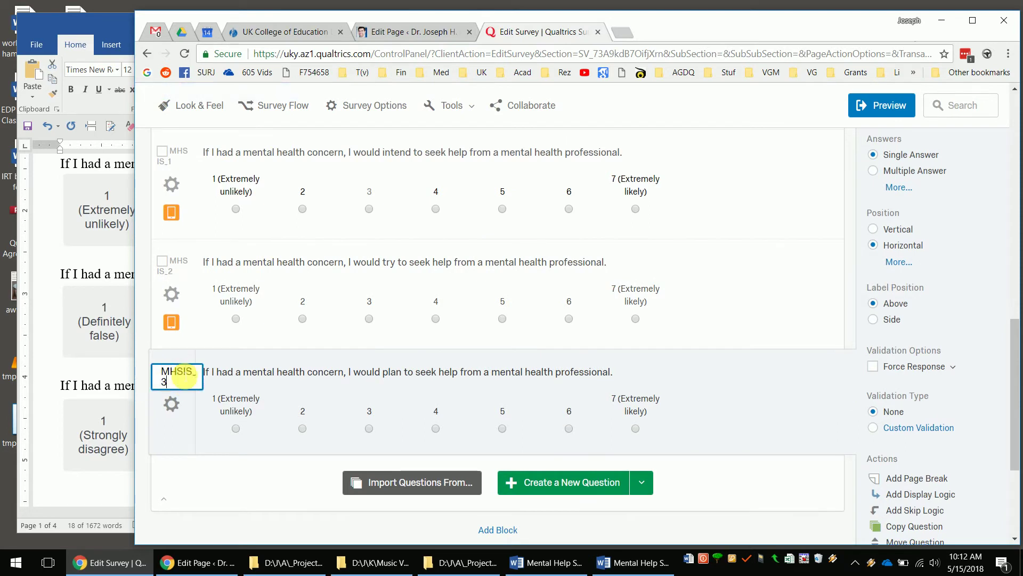
{"action": "left_click", "coordinate": [244, 486]}
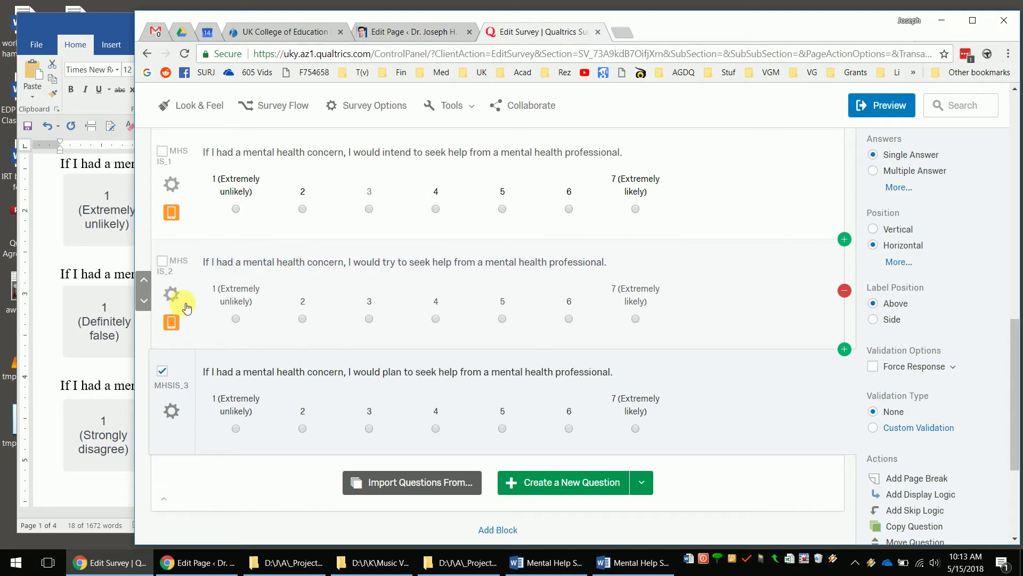
Review the survey from the MHSAS matrix question through the page break to the MHSIS instructions and items
{"action": "scroll", "coordinate": [274, 280], "scroll_direction": "up", "scroll_amount": 15}
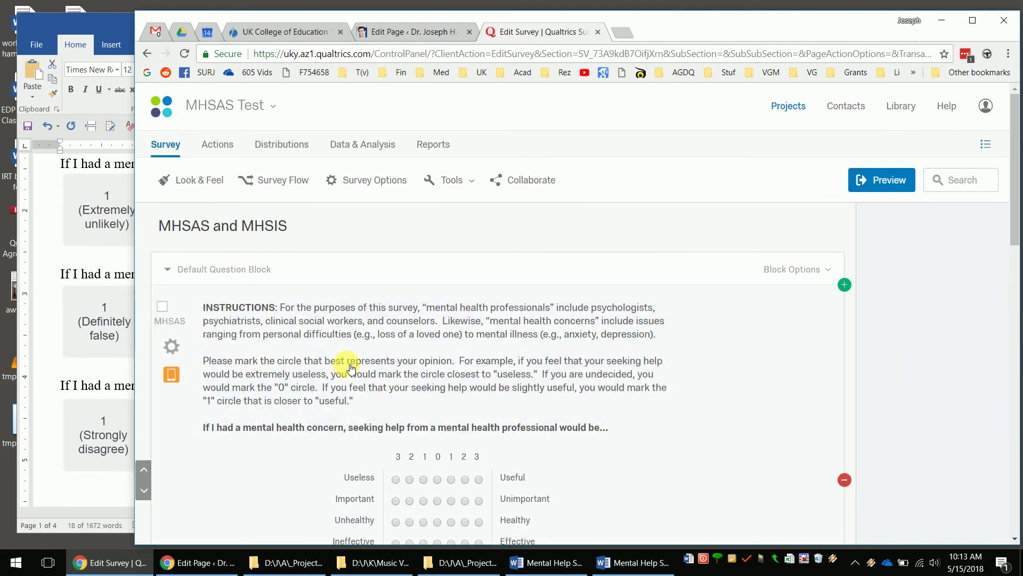
{"action": "scroll", "coordinate": [346, 362], "scroll_direction": "down", "scroll_amount": 3}
{"action": "scroll", "coordinate": [349, 362], "scroll_direction": "down", "scroll_amount": 7}
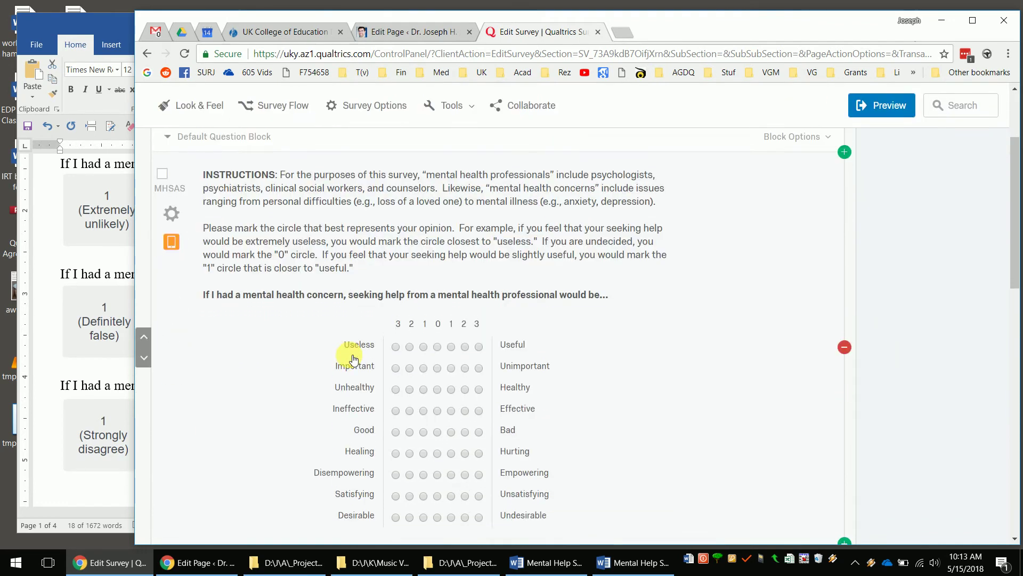
{"action": "scroll", "coordinate": [639, 367], "scroll_direction": "down", "scroll_amount": 6}
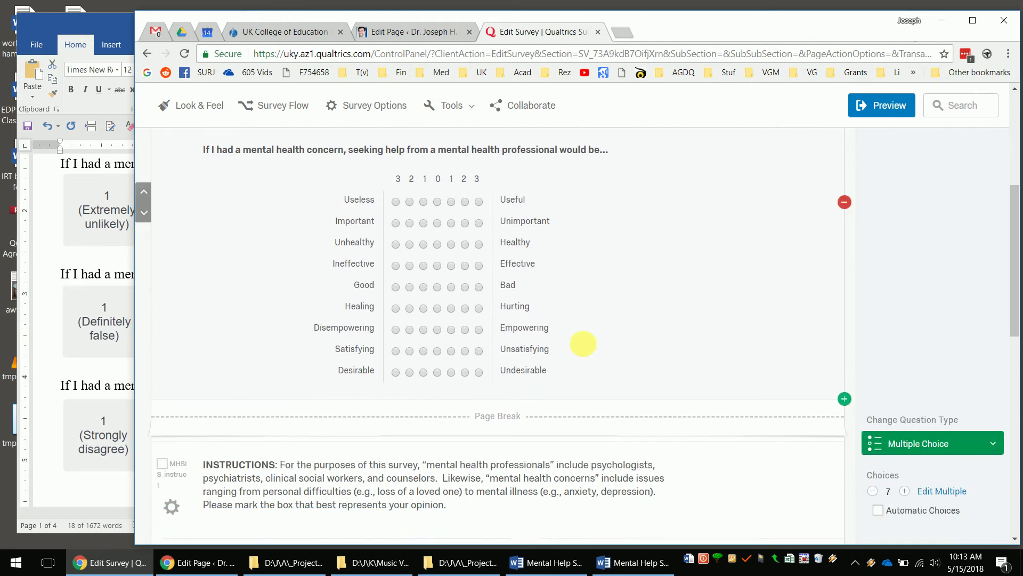
{"action": "scroll", "coordinate": [613, 397], "scroll_direction": "down", "scroll_amount": 5}
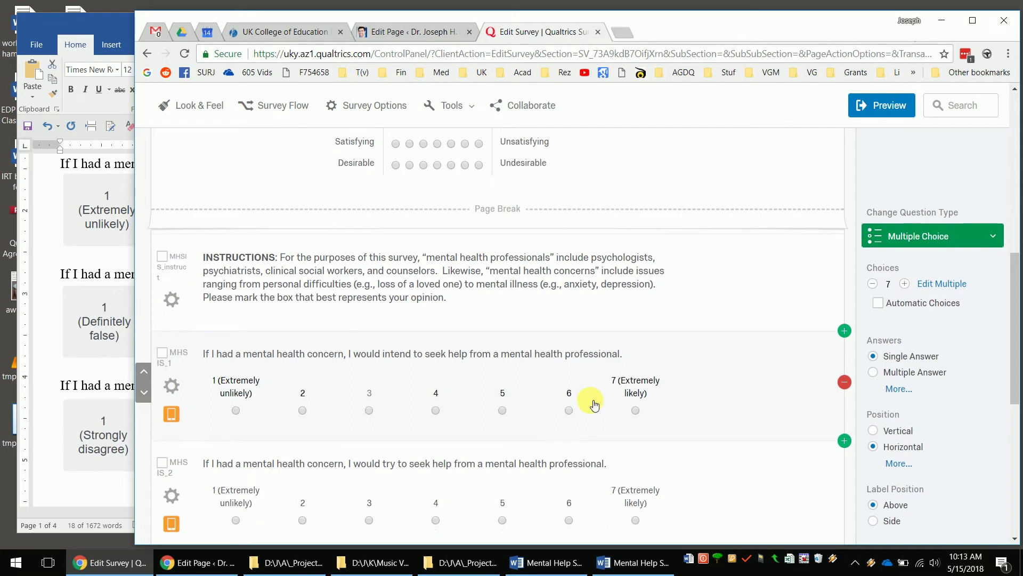
{"action": "scroll", "coordinate": [595, 405], "scroll_direction": "down", "scroll_amount": 3}
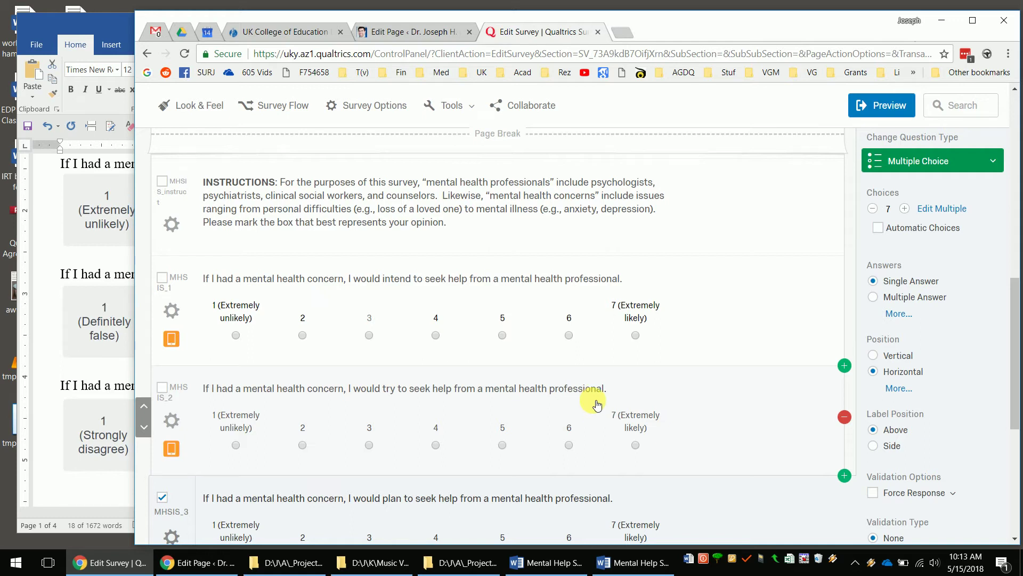
Review the survey from the MHSAS matrix and its 3-to-3 scale headings through the page break to the last MHSIS item
{"action": "scroll", "coordinate": [597, 405], "scroll_direction": "up", "scroll_amount": 8}
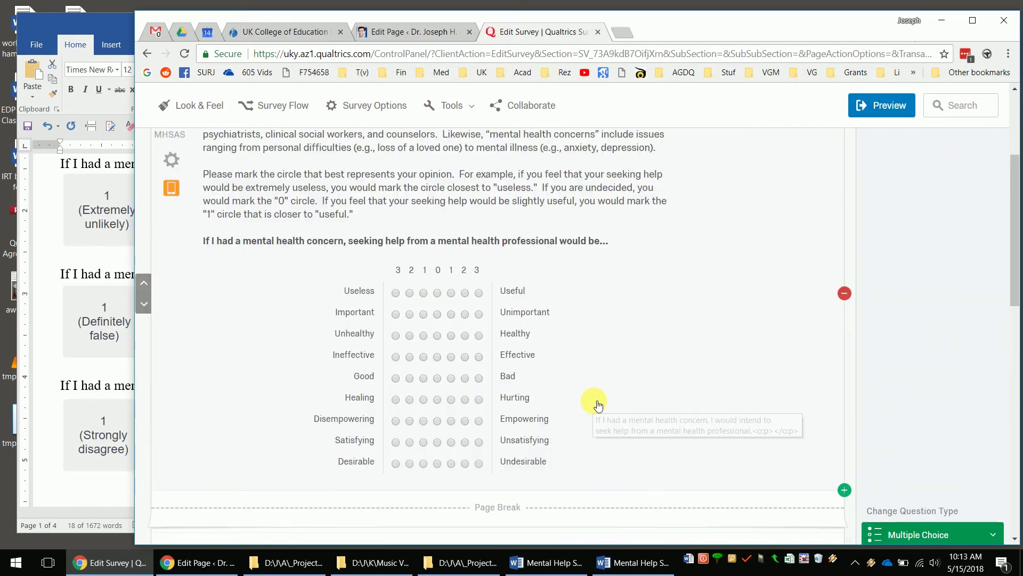
{"action": "scroll", "coordinate": [594, 402], "scroll_direction": "up", "scroll_amount": 4}
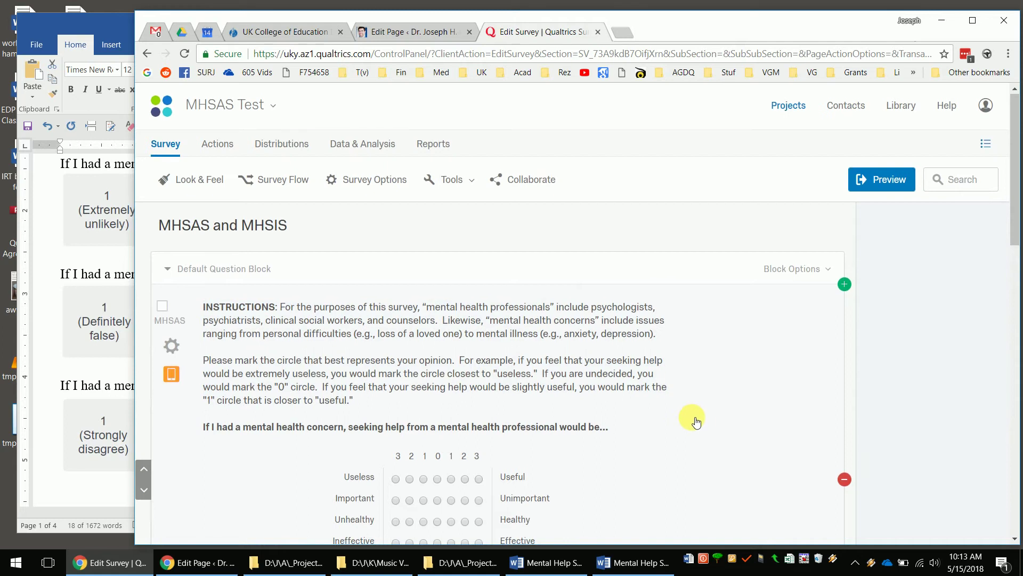
{"action": "scroll", "coordinate": [696, 421], "scroll_direction": "down", "scroll_amount": 2}
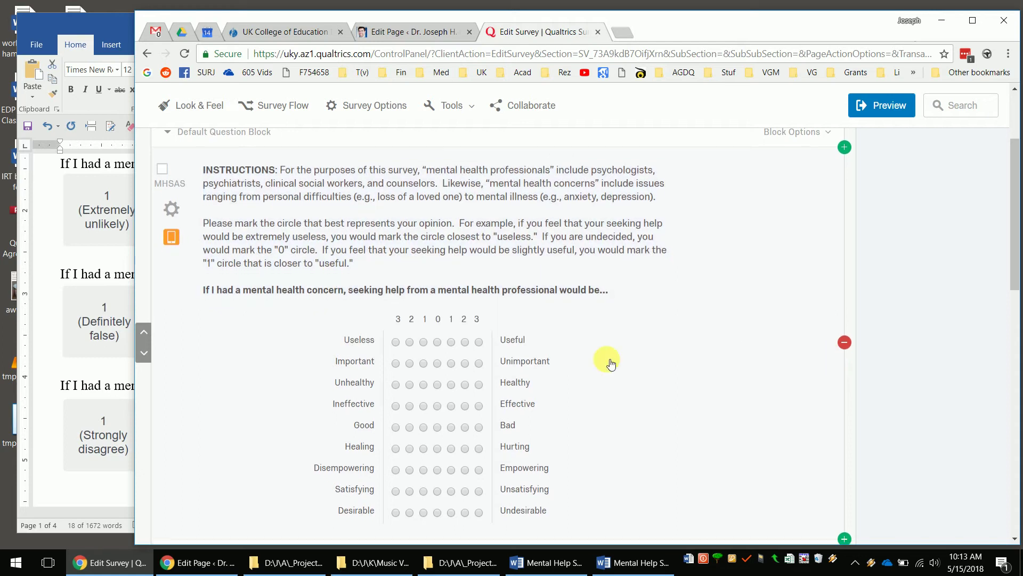
{"action": "scroll", "coordinate": [411, 260], "scroll_direction": "down", "scroll_amount": 2}
{"action": "scroll", "coordinate": [411, 260], "scroll_direction": "down", "scroll_amount": 2}
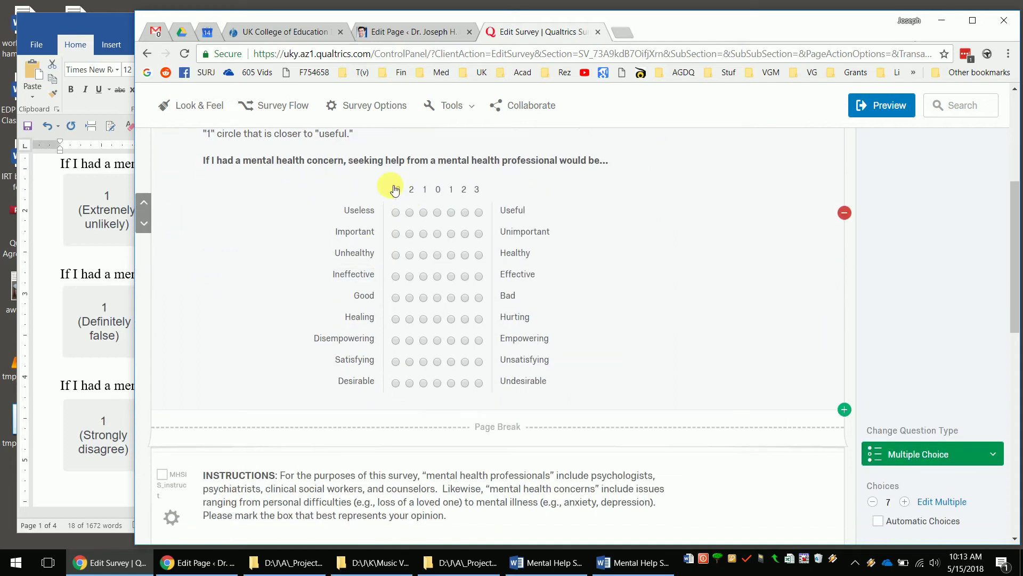
{"action": "left_click", "coordinate": [465, 197]}
{"action": "scroll", "coordinate": [617, 371], "scroll_direction": "down", "scroll_amount": 5}
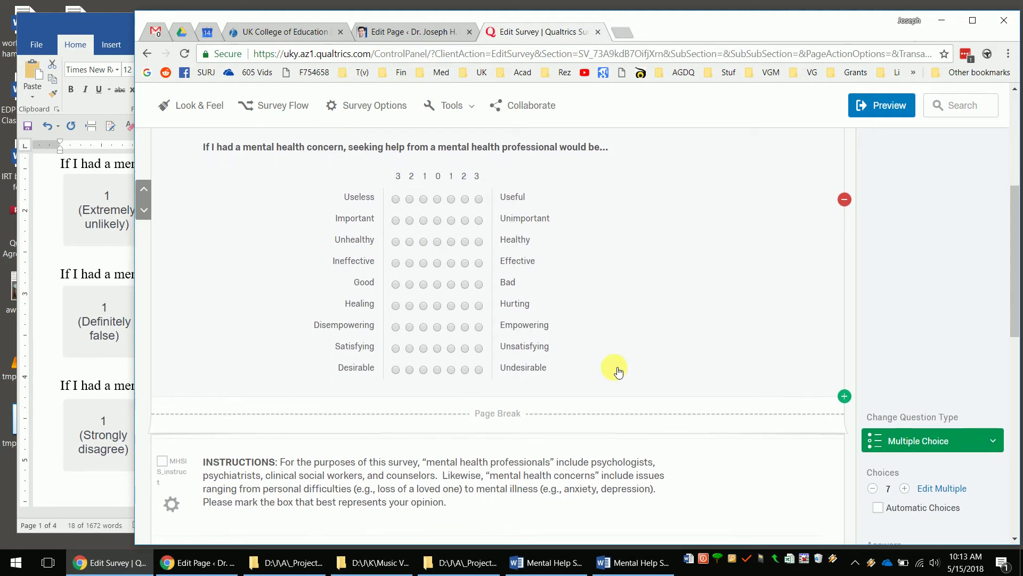
{"action": "scroll", "coordinate": [614, 368], "scroll_direction": "down", "scroll_amount": 3}
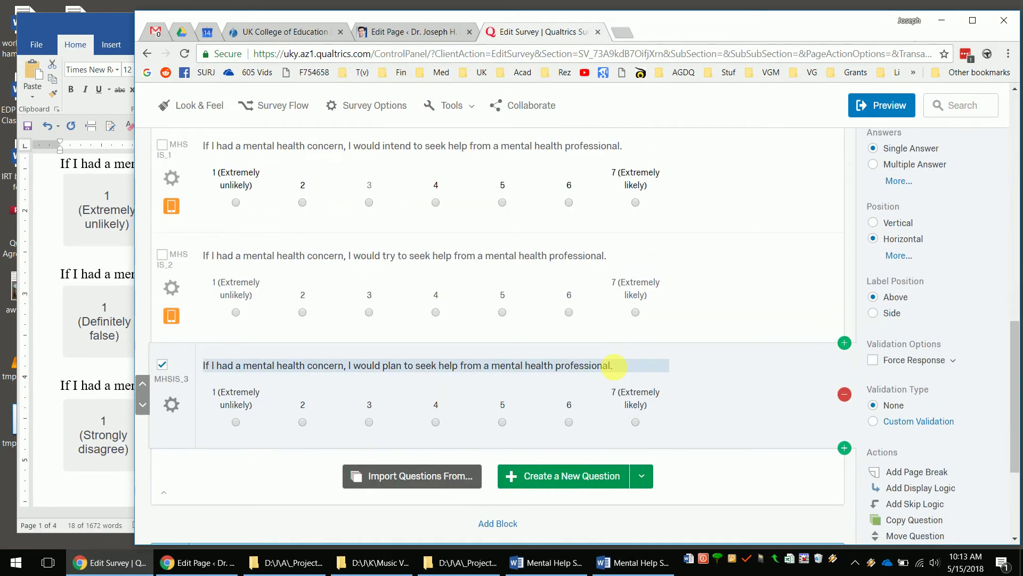
Examine the MHSIS_instruct question and its question type, along with the three scale items that follow it
{"action": "scroll", "coordinate": [382, 237], "scroll_direction": "up", "scroll_amount": 2}
{"action": "left_click", "coordinate": [380, 224]}
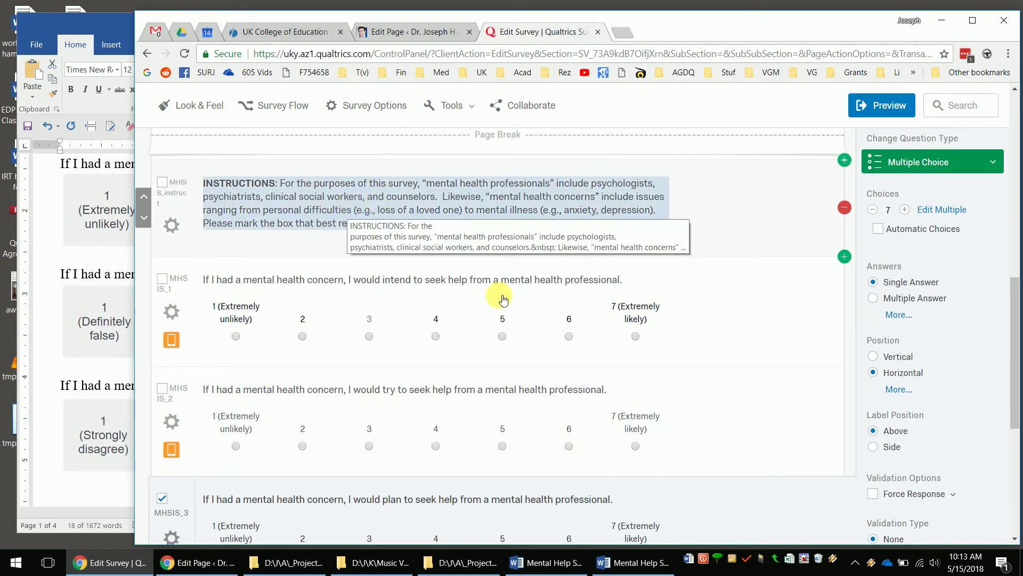
{"action": "scroll", "coordinate": [728, 342], "scroll_direction": "down", "scroll_amount": 3}
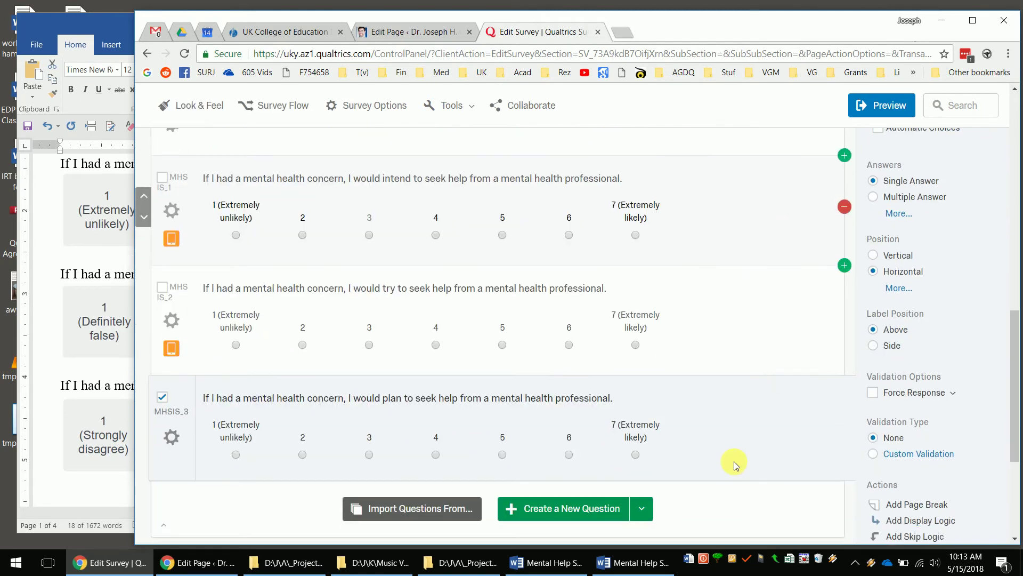
{"action": "scroll", "coordinate": [716, 216], "scroll_direction": "up", "scroll_amount": 3}
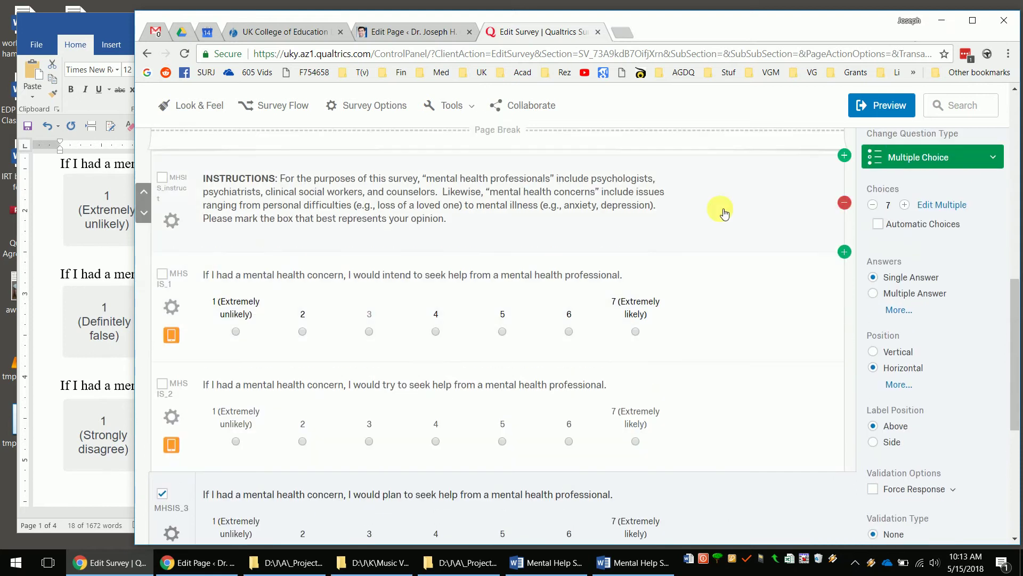
{"action": "left_click", "coordinate": [724, 213]}
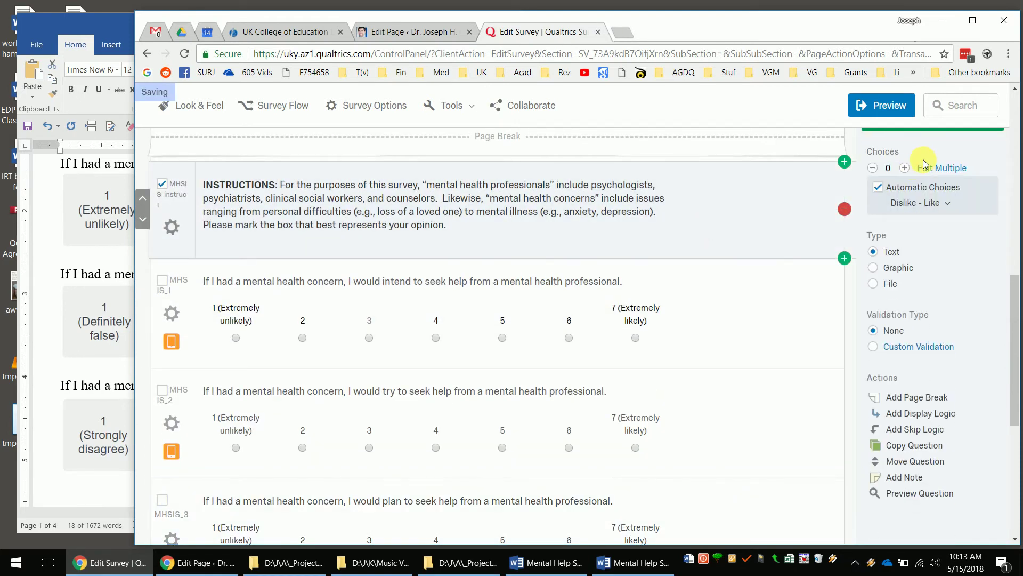
{"action": "scroll", "coordinate": [657, 388], "scroll_direction": "up", "scroll_amount": 2}
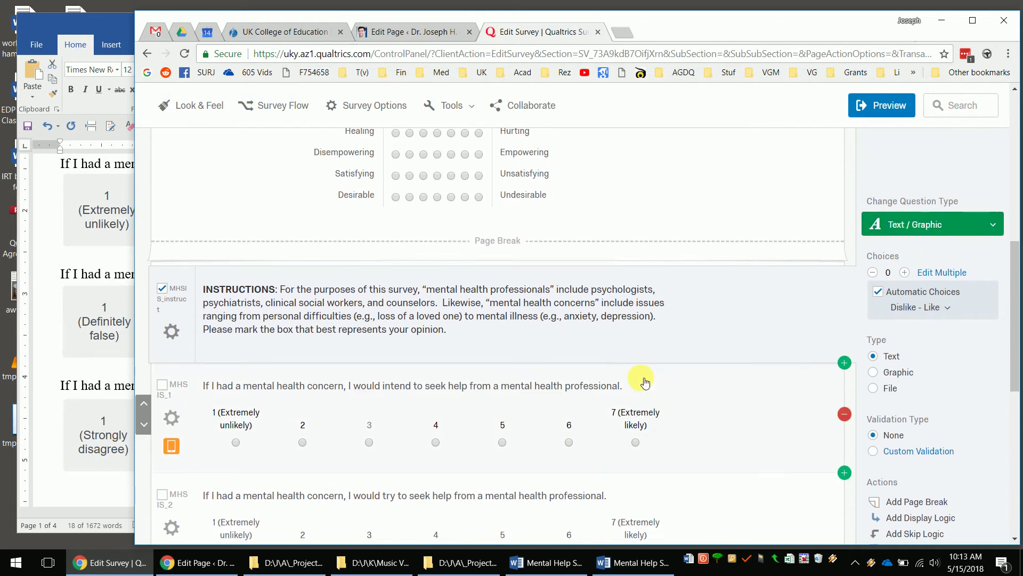
{"action": "scroll", "coordinate": [672, 385], "scroll_direction": "down", "scroll_amount": 3}
{"action": "scroll", "coordinate": [718, 245], "scroll_direction": "down", "scroll_amount": 2}
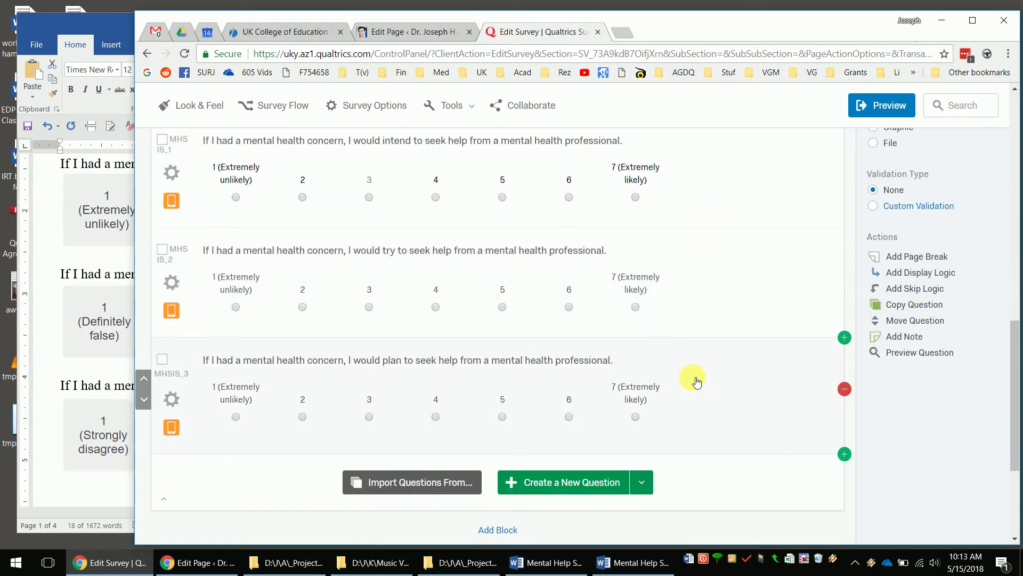
Compare the answer labels of the MHSIS items with the response scales in the Word document, returning to Qualtrics
{"action": "left_click", "coordinate": [713, 184]}
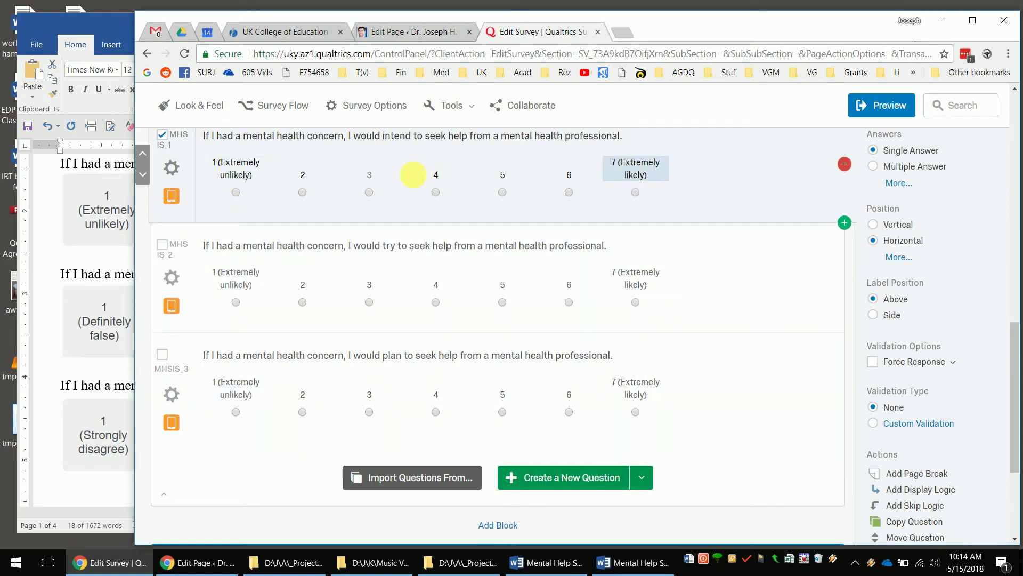
{"action": "left_click", "coordinate": [47, 224]}
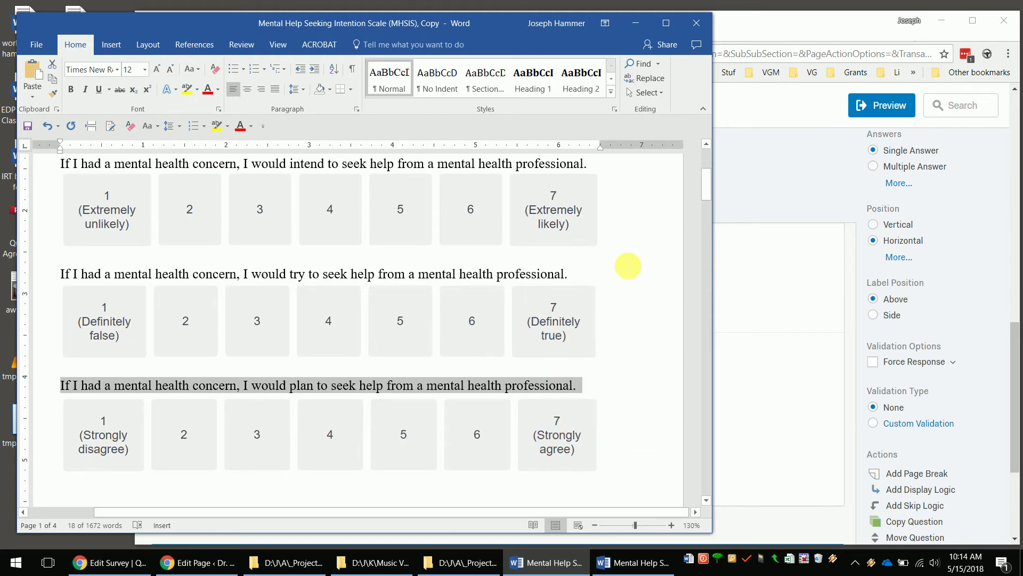
{"action": "left_click", "coordinate": [768, 177]}
Relabel the endpoint choices of MHSIS_2 as "1 (Definitely false)" and "7 (Definitely true)"
{"action": "left_click", "coordinate": [235, 276]}
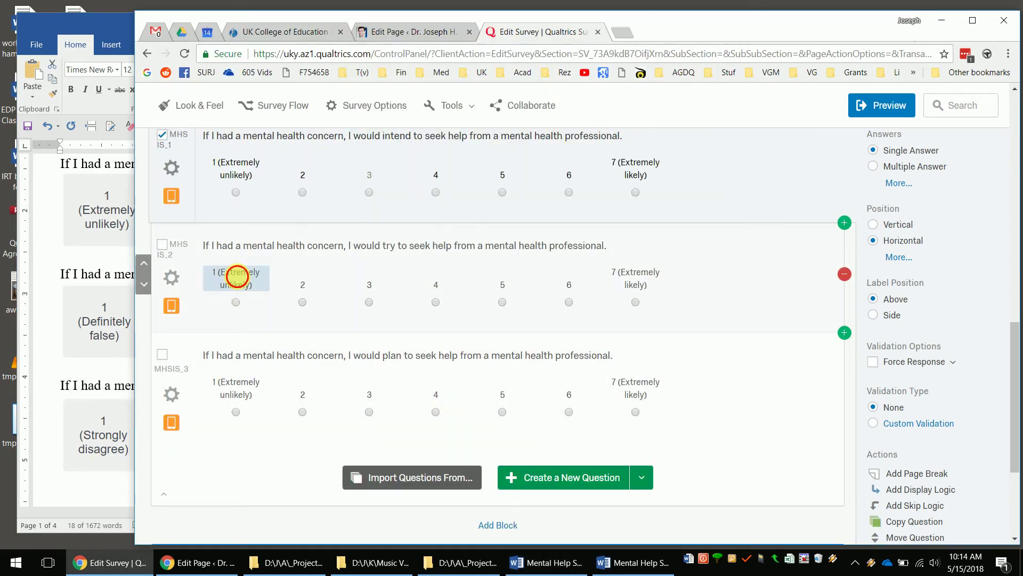
{"action": "left_click_drag", "start_coordinate": [235, 272], "coordinate": [238, 286]}
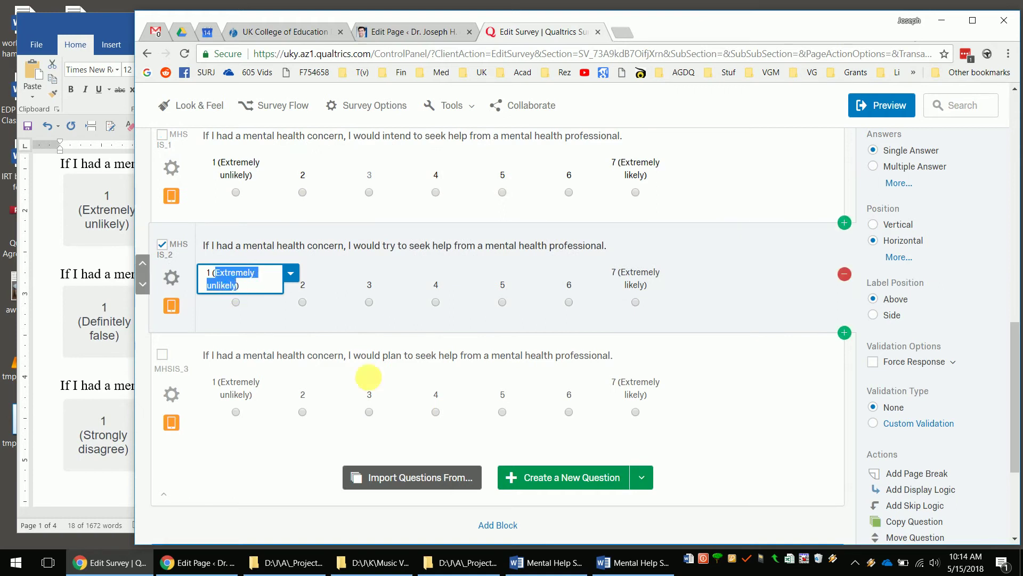
{"action": "type", "text": "De"}
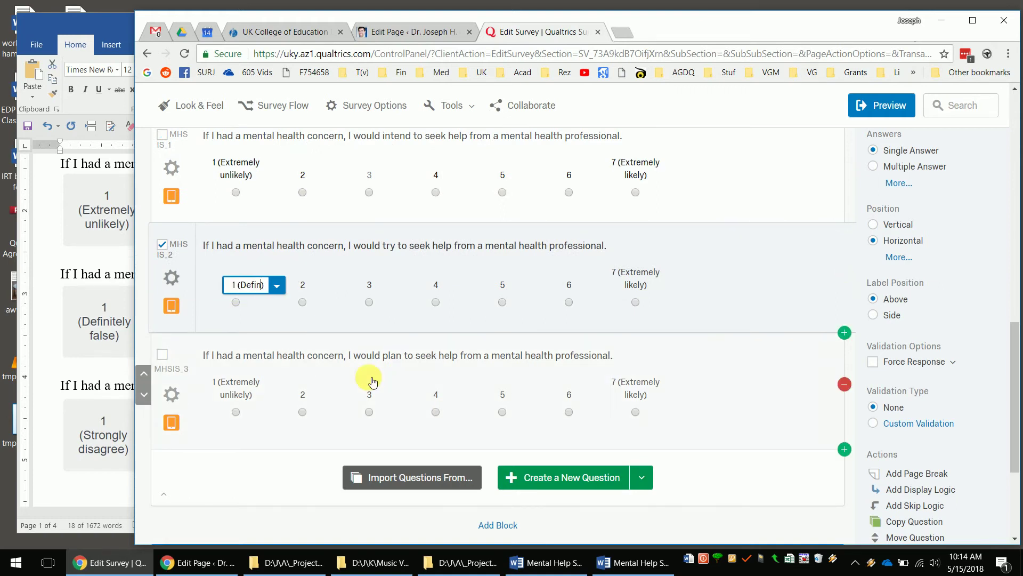
{"action": "type", "text": "finitely fal"}
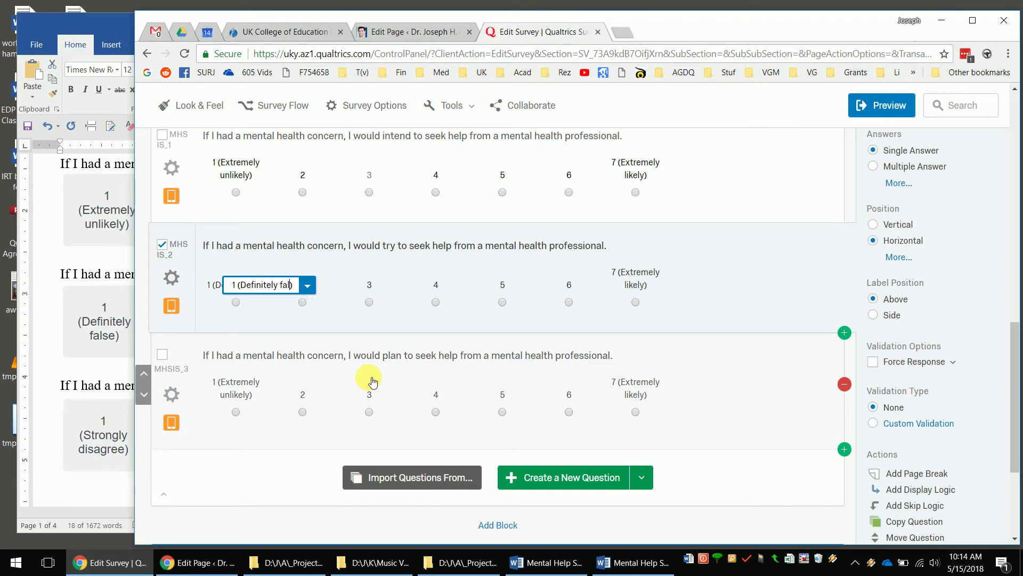
{"action": "type", "text": "se"}
{"action": "left_click", "coordinate": [648, 276]}
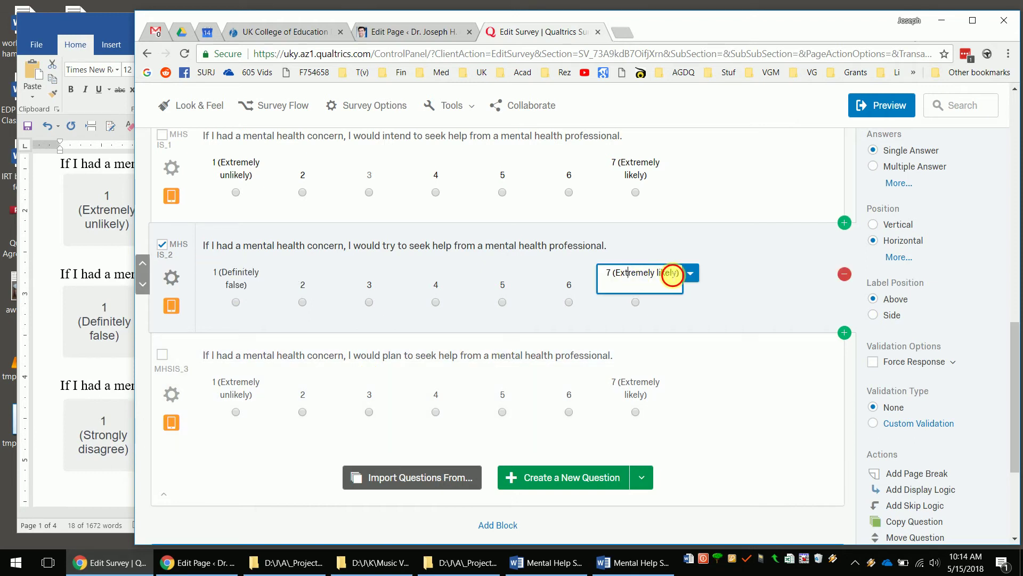
{"action": "left_click_drag", "start_coordinate": [615, 273], "coordinate": [676, 276]}
{"action": "type", "text": "Definitely t"}
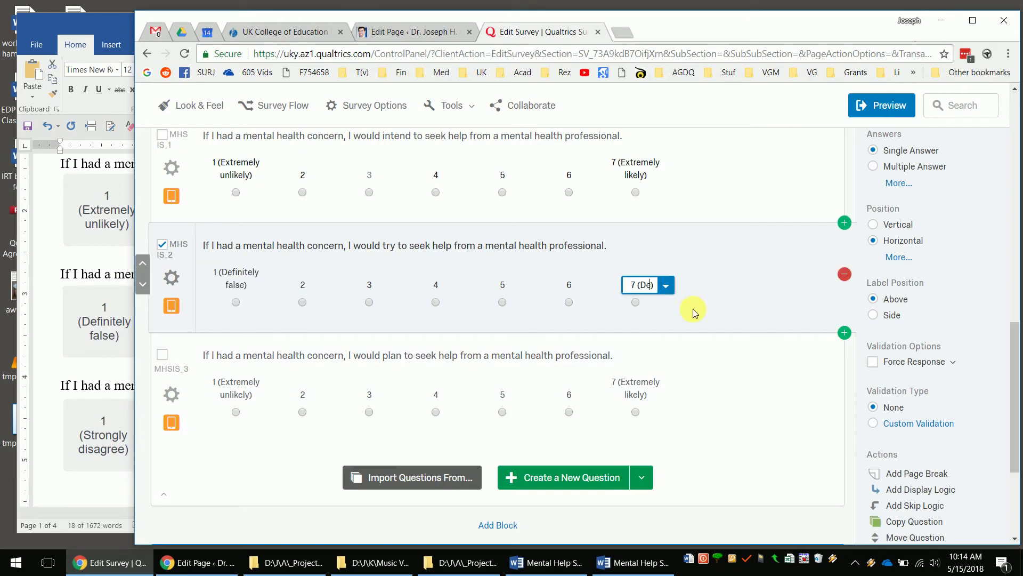
{"action": "type", "text": "rue"}
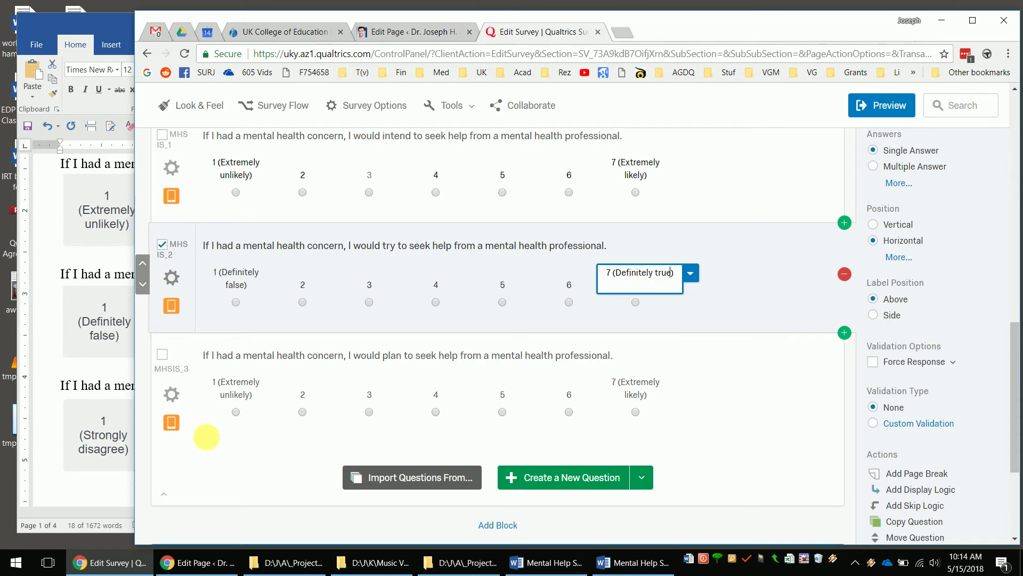
Relabel the endpoint choices of MHSIS_3 as "1 (Strongly disagree)" and "7 (Strongly agree)"
{"action": "left_click", "coordinate": [238, 393]}
{"action": "left_click", "coordinate": [236, 386]}
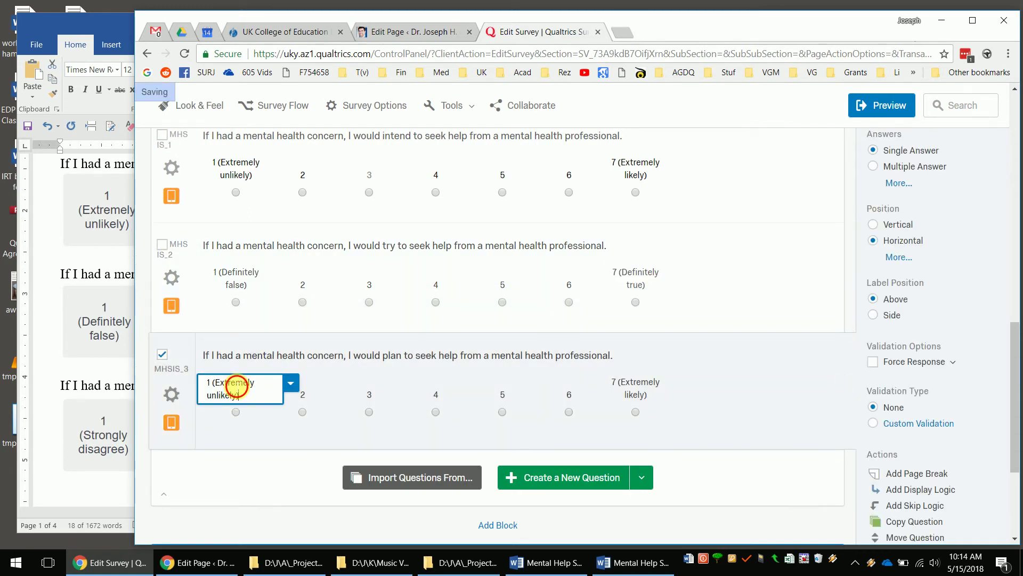
{"action": "key", "text": "ctrl+shift+Right"}
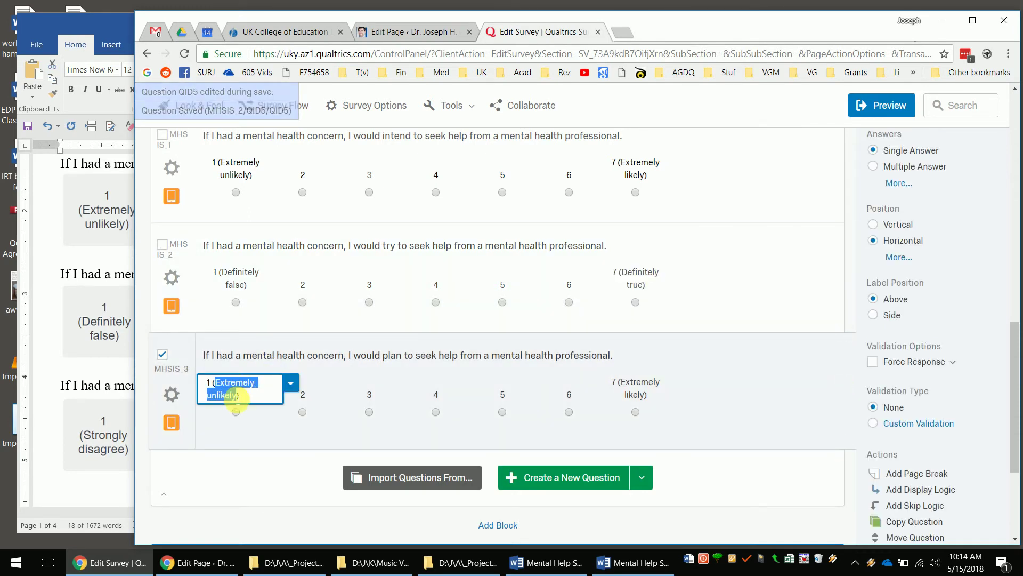
{"action": "type", "text": "Str"}
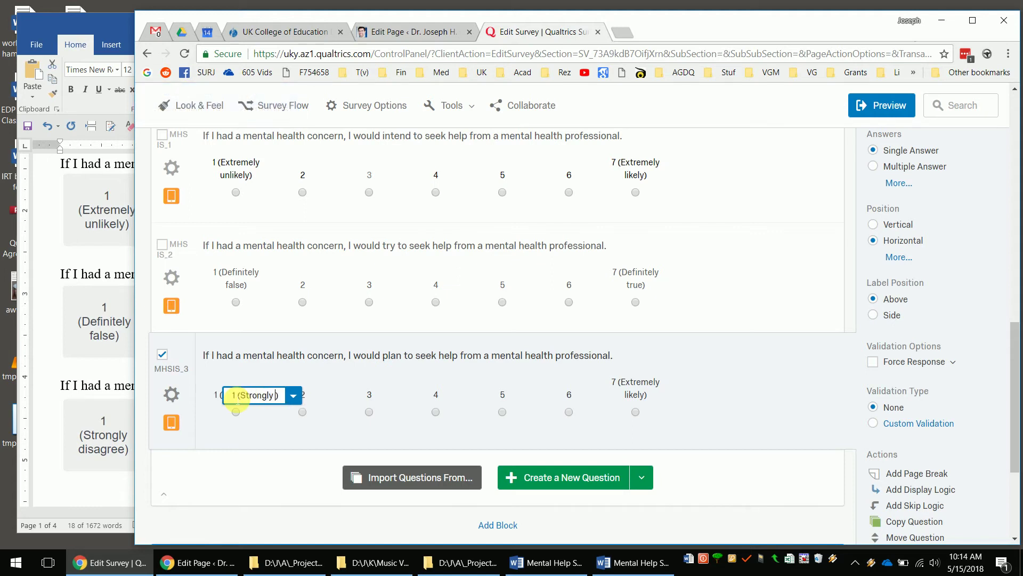
{"action": "type", "text": "ongly disagree"}
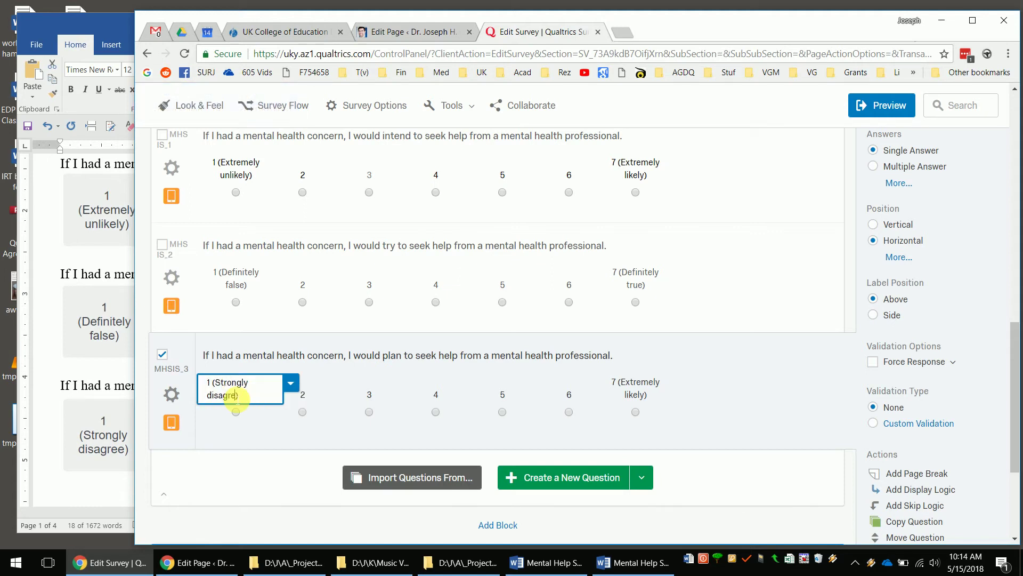
{"action": "left_click", "coordinate": [647, 391]}
{"action": "double_click", "coordinate": [640, 388]}
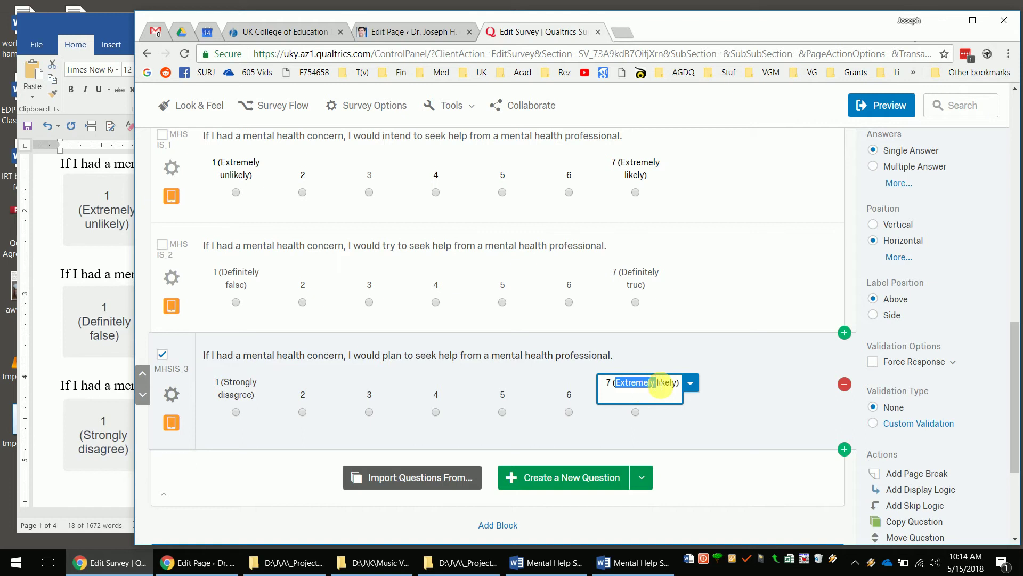
{"action": "type", "text": "Strongly agre"}
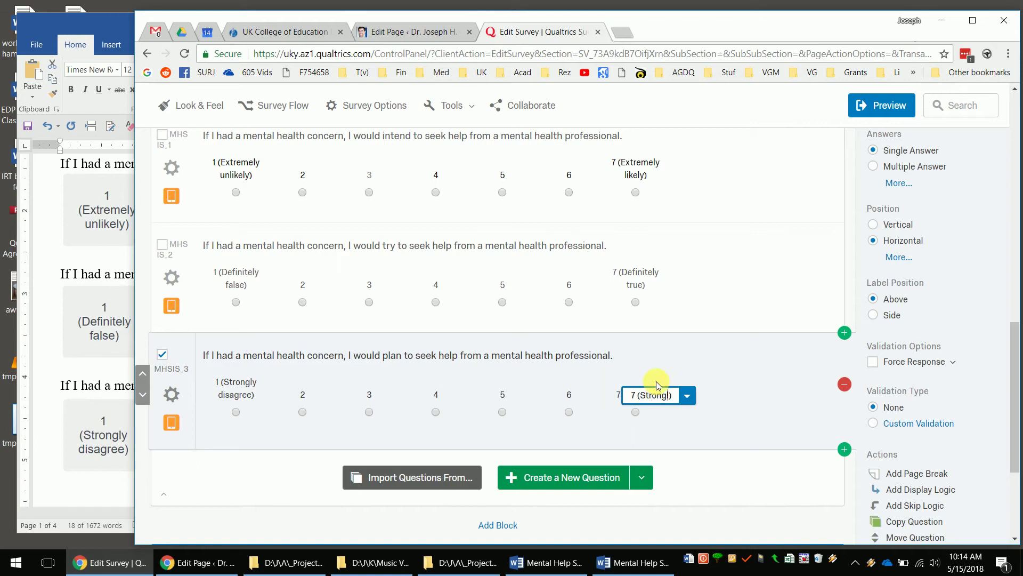
{"action": "type", "text": "e"}
{"action": "left_click", "coordinate": [721, 275]}
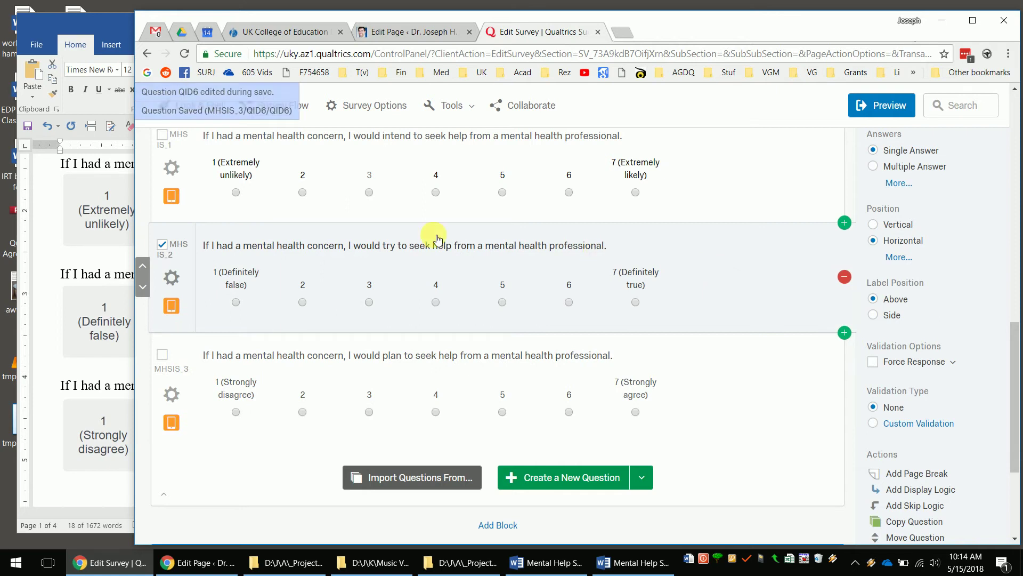
Check the endpoint labels of all three MHSIS items against the Word document, and return to the Qualtrics survey
{"action": "scroll", "coordinate": [624, 254], "scroll_direction": "up", "scroll_amount": 1}
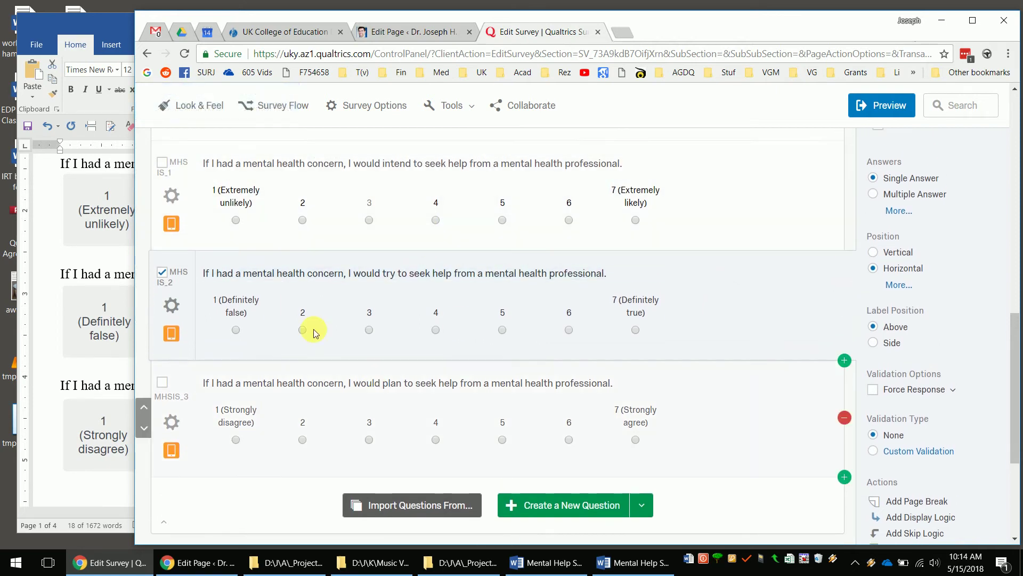
{"action": "left_click", "coordinate": [98, 256]}
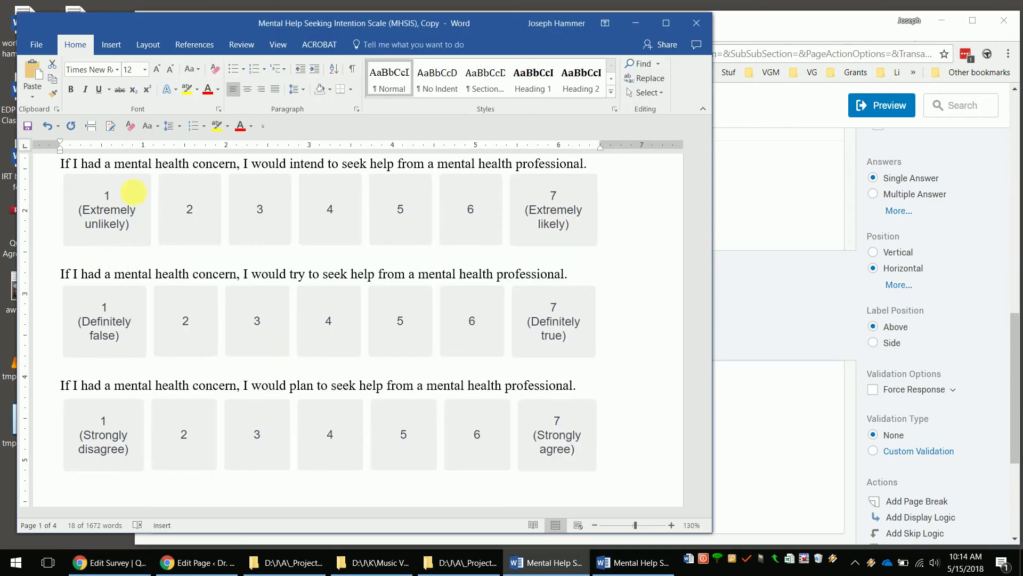
{"action": "left_click", "coordinate": [775, 299]}
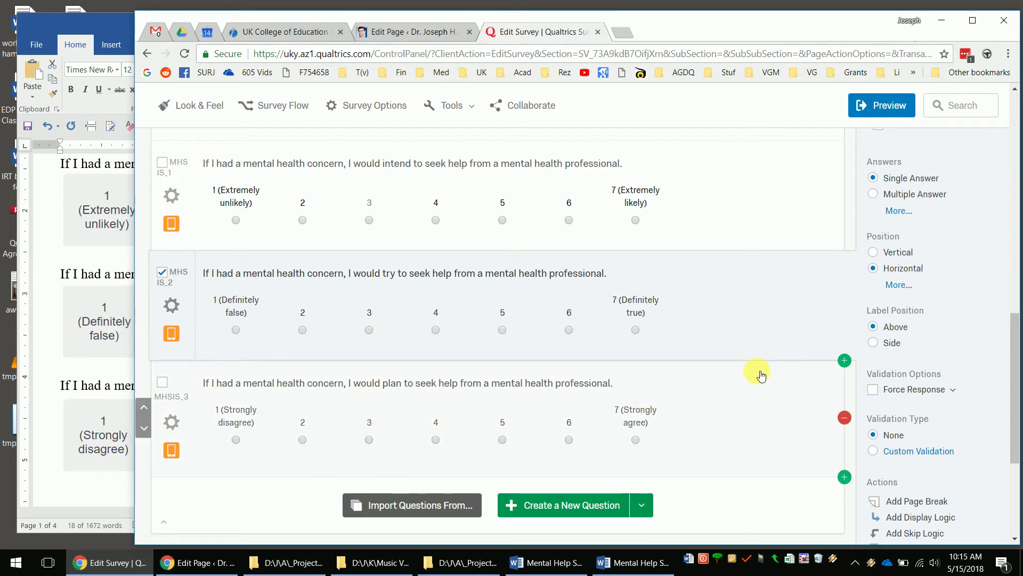
Look over the finished MHSIS items and open a preview of the survey
{"action": "scroll", "coordinate": [768, 362], "scroll_direction": "up", "scroll_amount": 2}
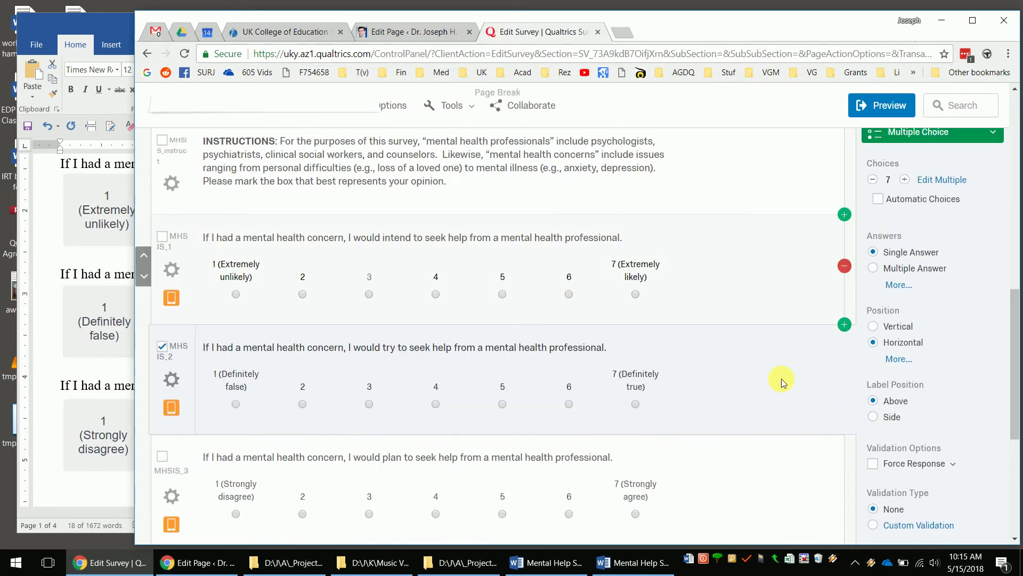
{"action": "scroll", "coordinate": [782, 379], "scroll_direction": "down", "scroll_amount": 3}
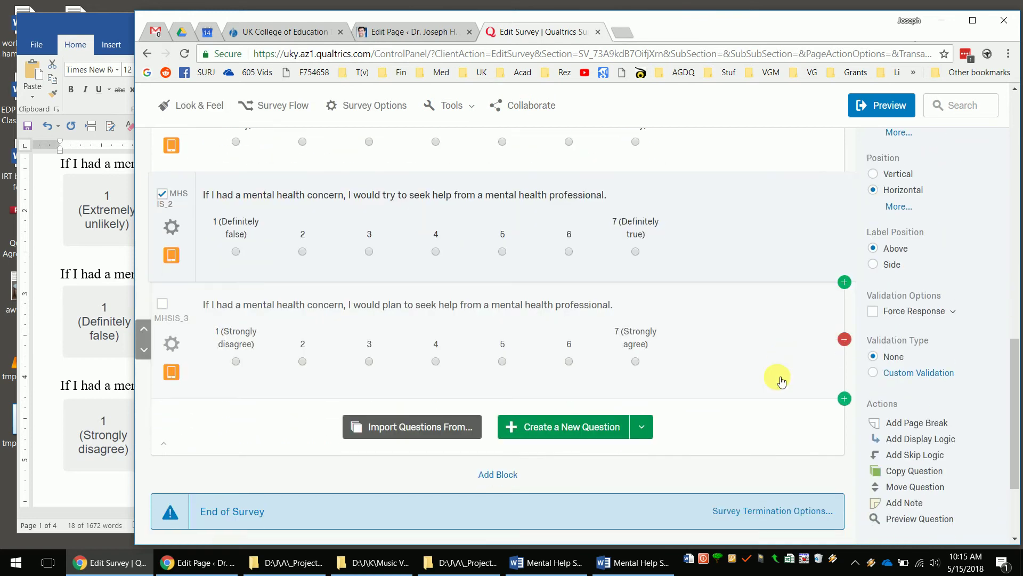
{"action": "scroll", "coordinate": [777, 377], "scroll_direction": "up", "scroll_amount": 15}
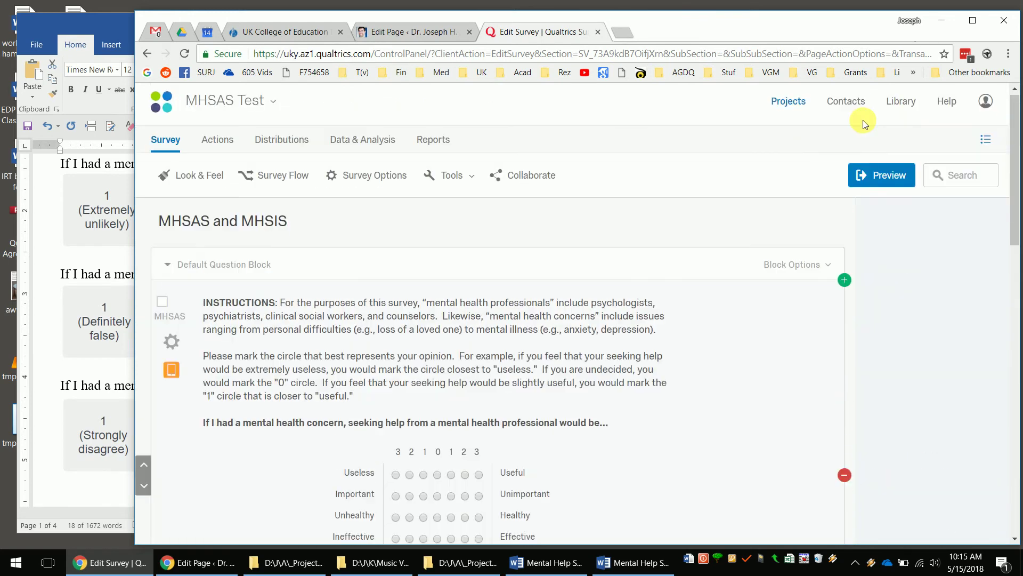
{"action": "left_click", "coordinate": [888, 188]}
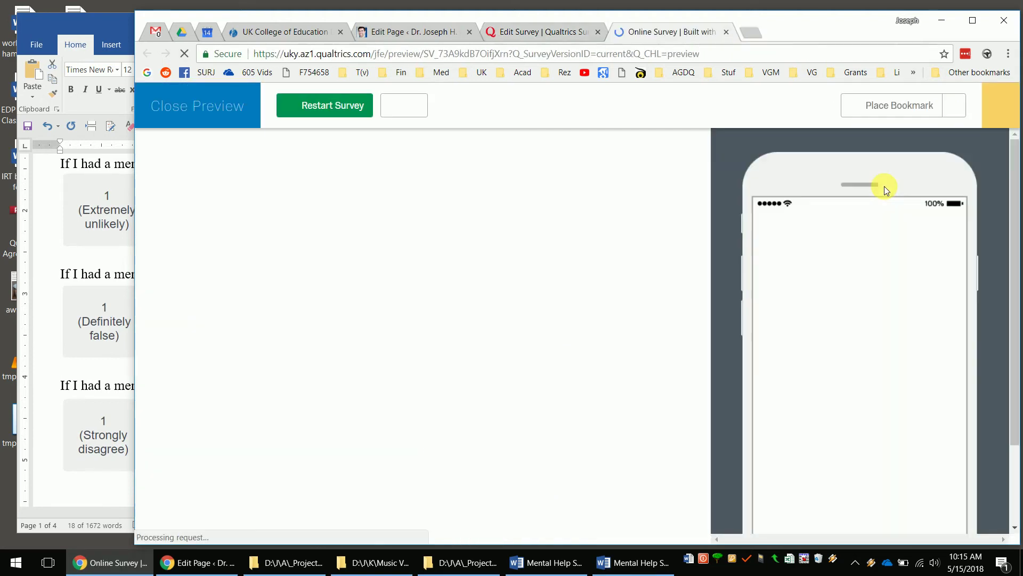
Maximize the preview window and rate the first five attitude rows: 3 toward Useless, 2 toward Important, 0 for Unhealthy–Healthy, 1 toward Ineffective, 2 toward Good
{"action": "left_click", "coordinate": [972, 20]}
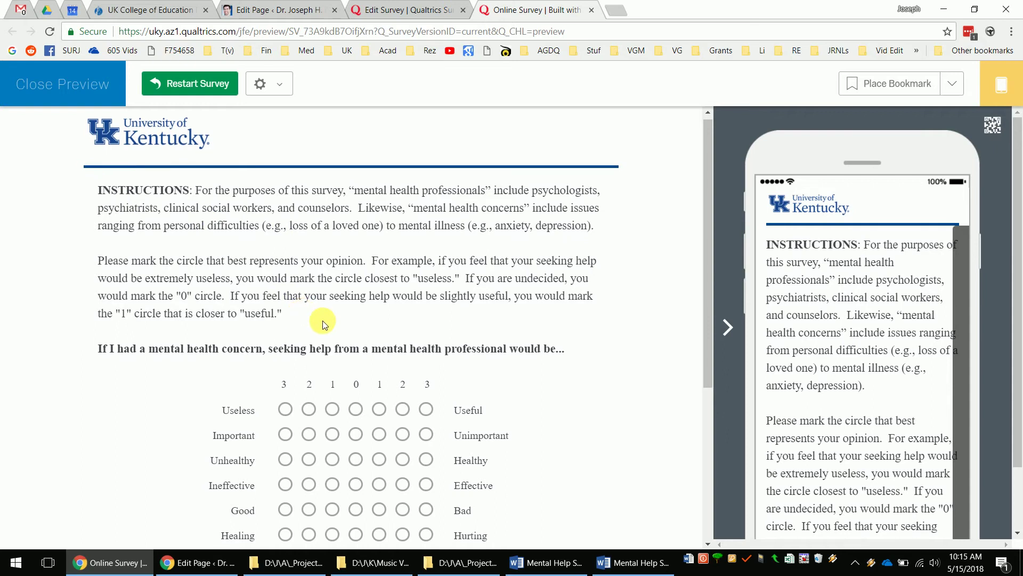
{"action": "scroll", "coordinate": [330, 324], "scroll_direction": "down", "scroll_amount": 3}
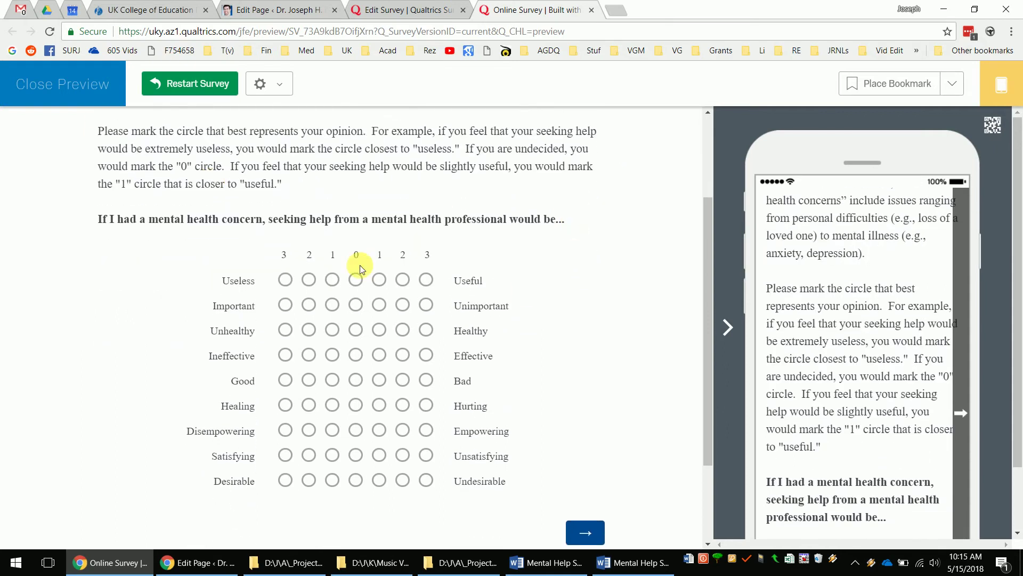
{"action": "left_click", "coordinate": [294, 275]}
{"action": "left_click", "coordinate": [355, 330]}
{"action": "left_click", "coordinate": [332, 354]}
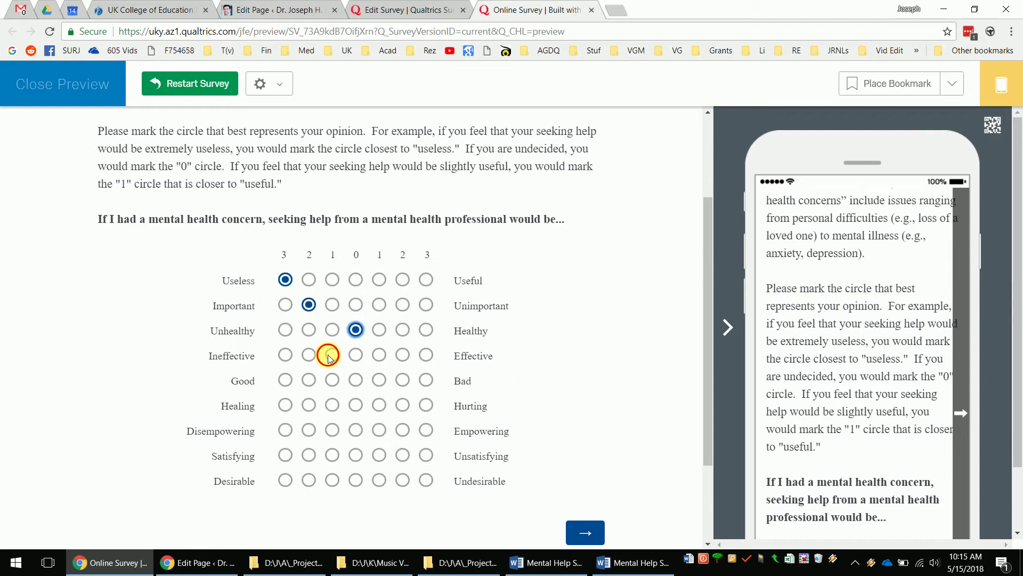
{"action": "left_click", "coordinate": [310, 383]}
Rate the remaining attitude rows 2 toward Hurting, 0 for Disempowering–Empowering, 2 toward Unsatisfying and 1 toward Desirable
{"action": "left_click", "coordinate": [402, 404]}
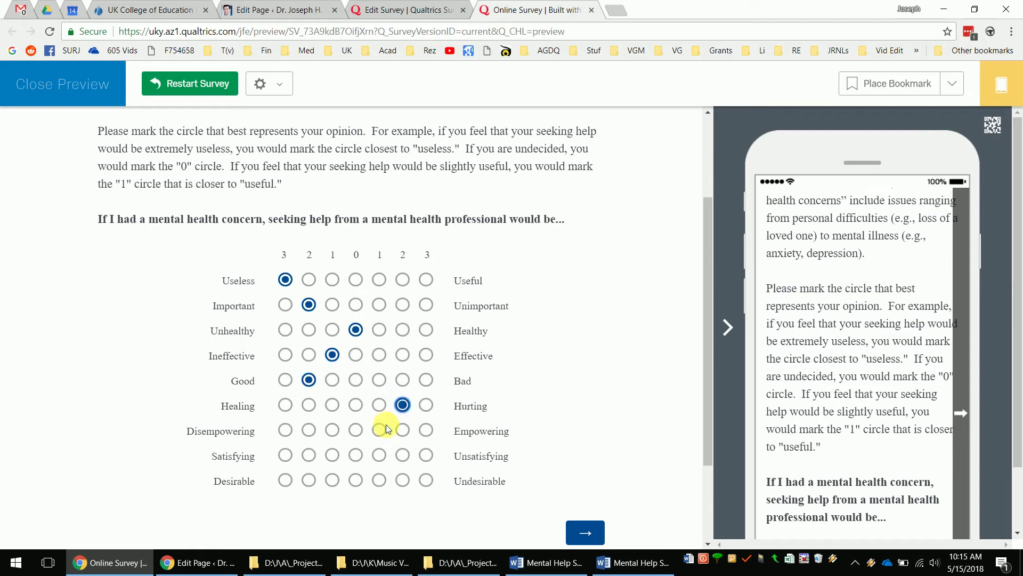
{"action": "left_click", "coordinate": [357, 430]}
{"action": "left_click", "coordinate": [403, 455]}
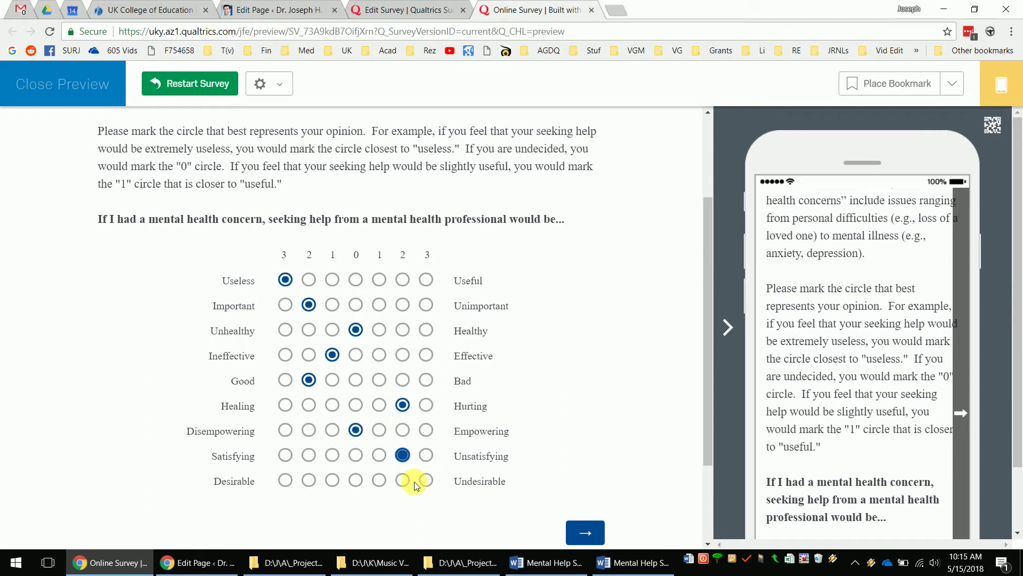
{"action": "left_click", "coordinate": [332, 481]}
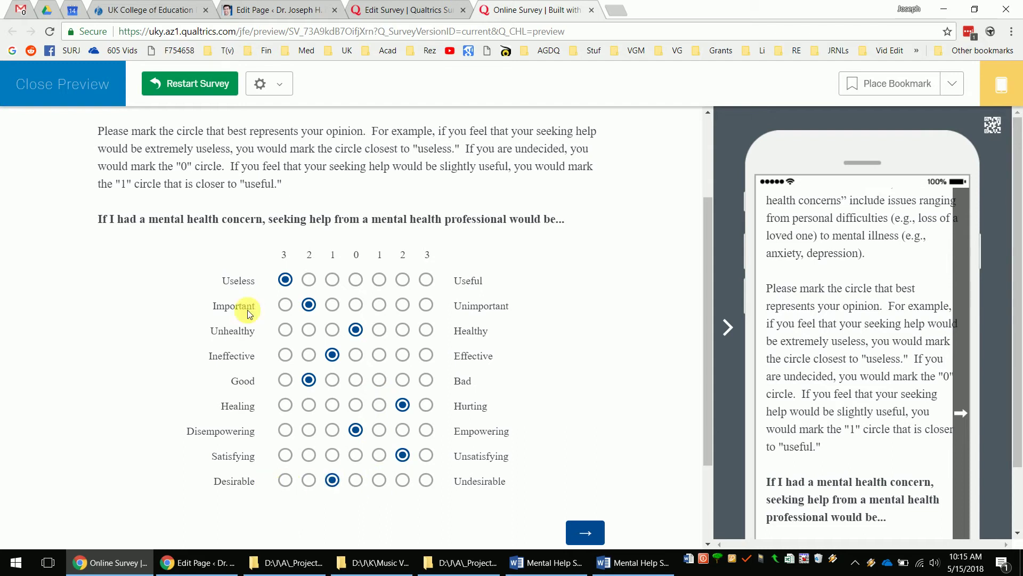
Try several ratings across the Useless–Useful row, ending at 3 toward Useful, and continue to the survey's next page
{"action": "left_click", "coordinate": [283, 281]}
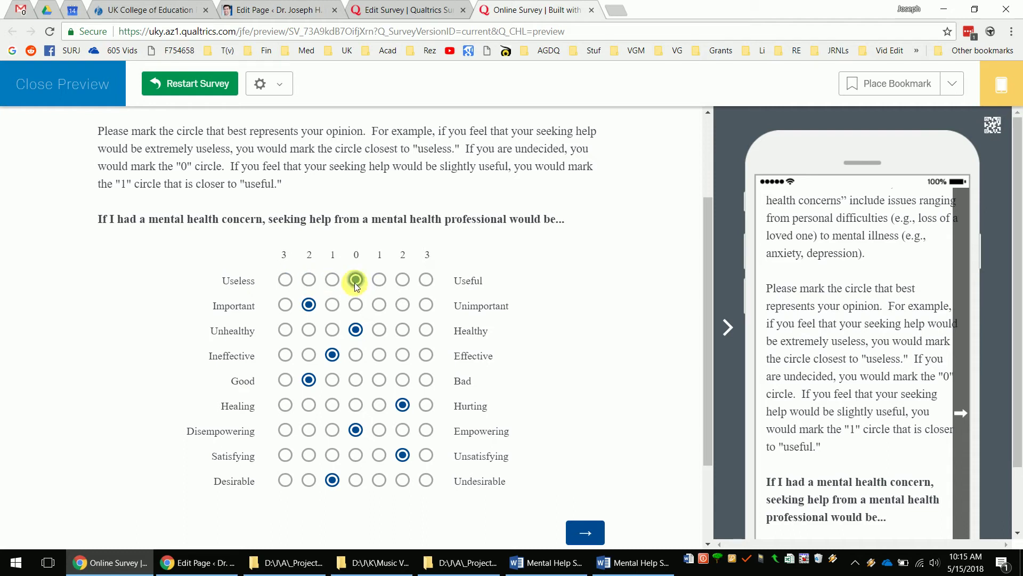
{"action": "left_click", "coordinate": [383, 280]}
{"action": "left_click", "coordinate": [405, 280]}
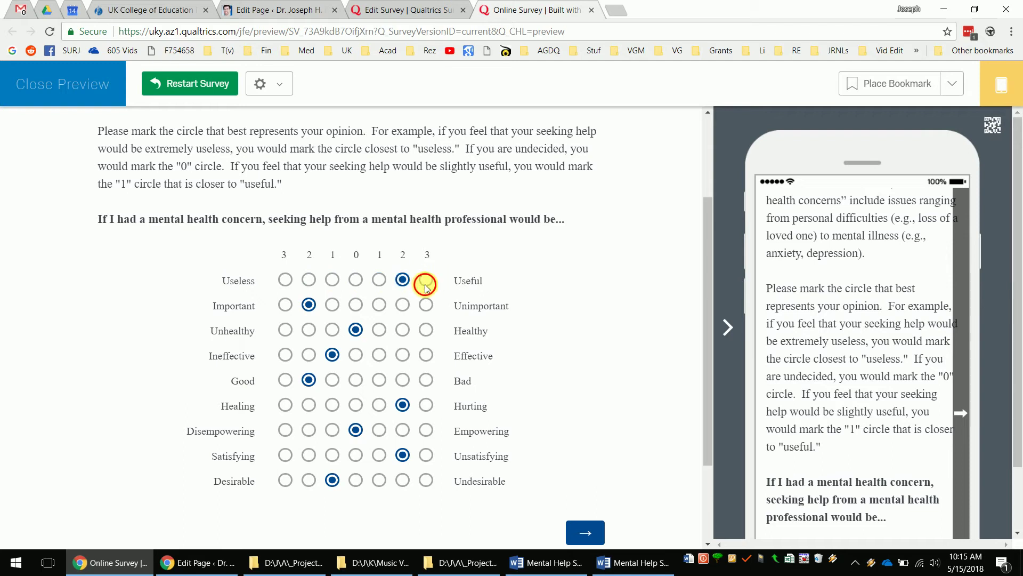
{"action": "left_click", "coordinate": [426, 279]}
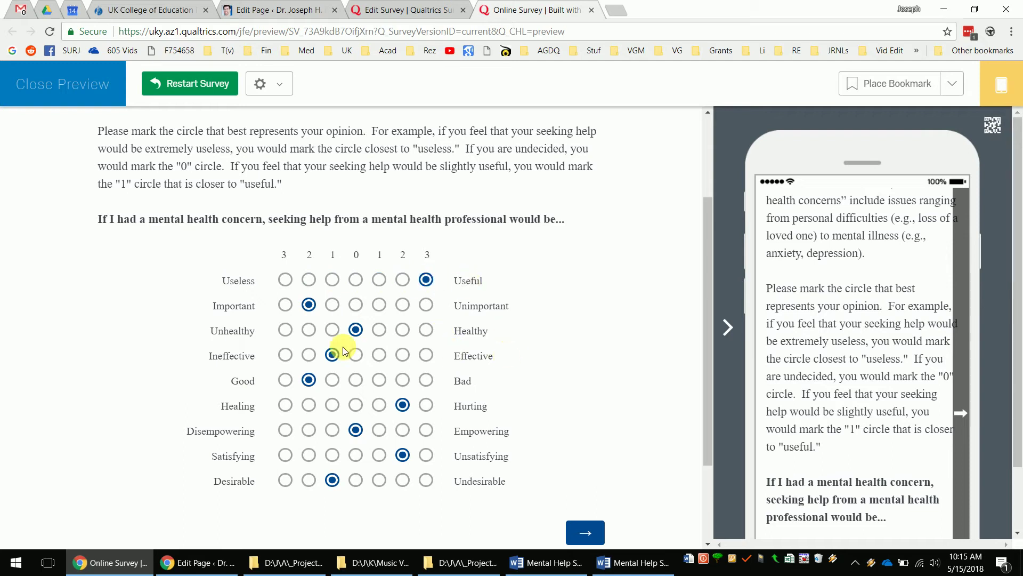
{"action": "scroll", "coordinate": [427, 330], "scroll_direction": "down", "scroll_amount": 2}
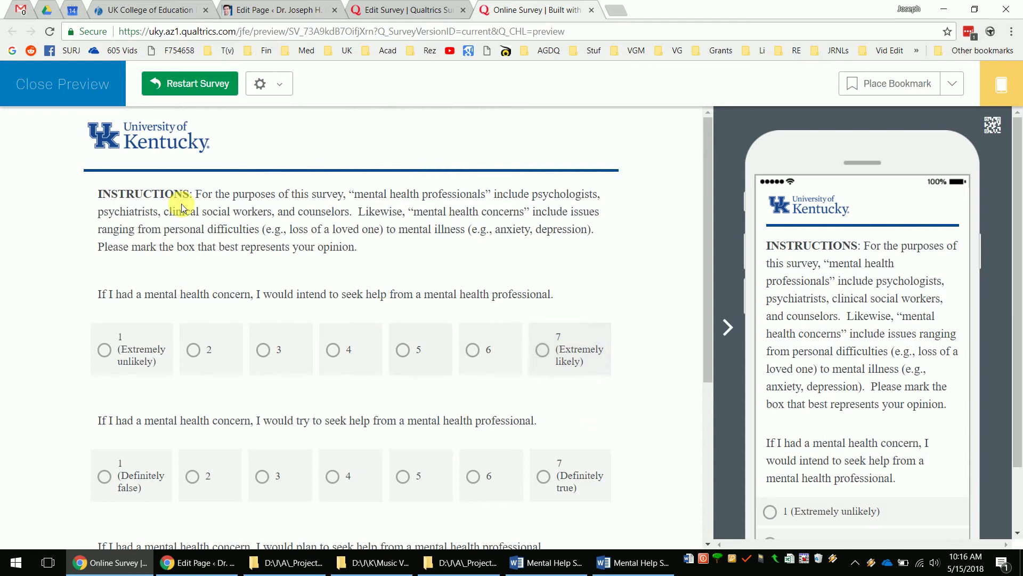
Try several ratings on the "intend to seek help" item, ending at 7 (Extremely likely), and rate the "try to seek help" item 2
{"action": "scroll", "coordinate": [432, 267], "scroll_direction": "down", "scroll_amount": 1}
{"action": "scroll", "coordinate": [203, 258], "scroll_direction": "down", "scroll_amount": 2}
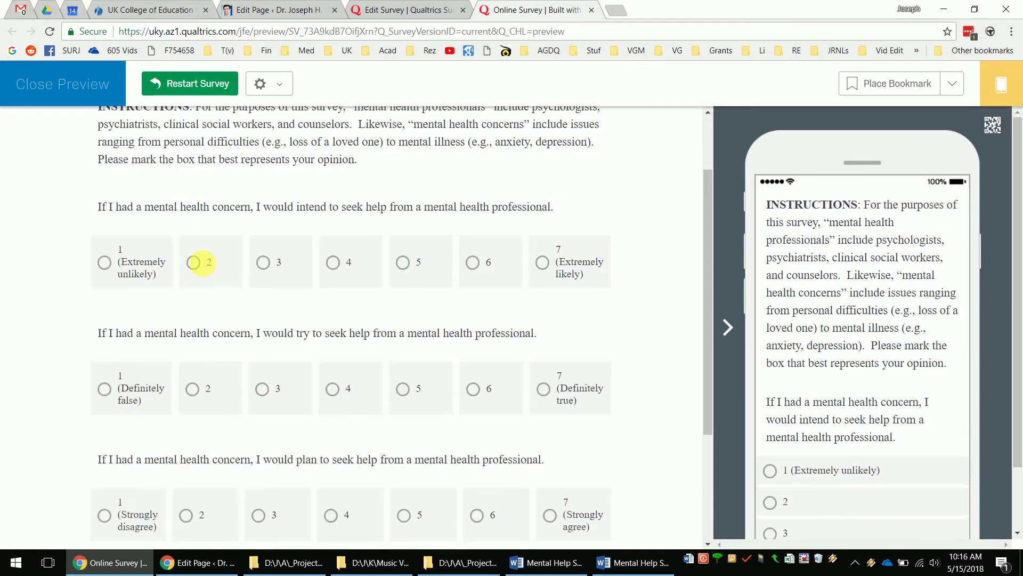
{"action": "left_click", "coordinate": [231, 248]}
{"action": "left_click", "coordinate": [337, 244]}
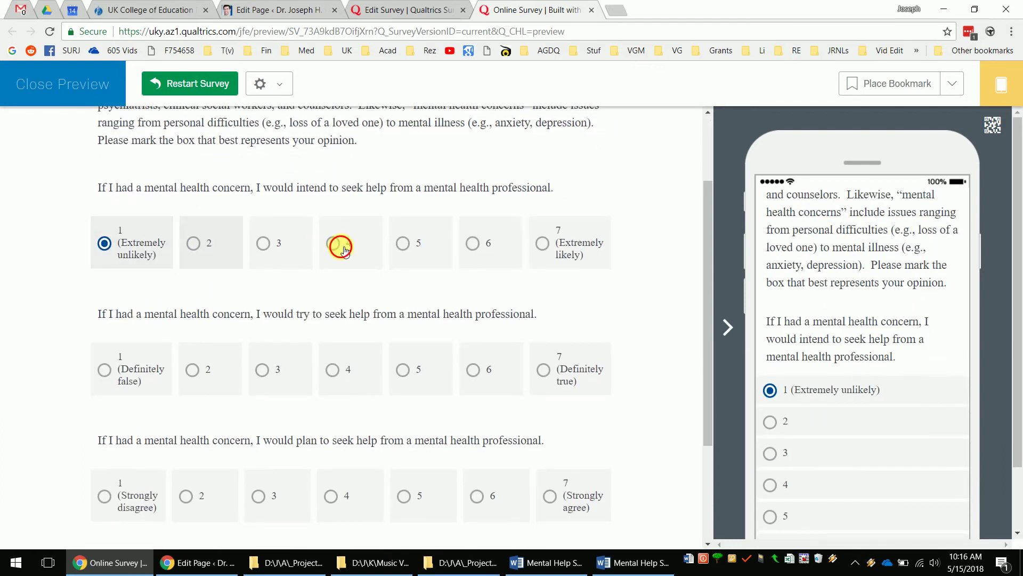
{"action": "left_click", "coordinate": [484, 252]}
{"action": "left_click", "coordinate": [555, 250]}
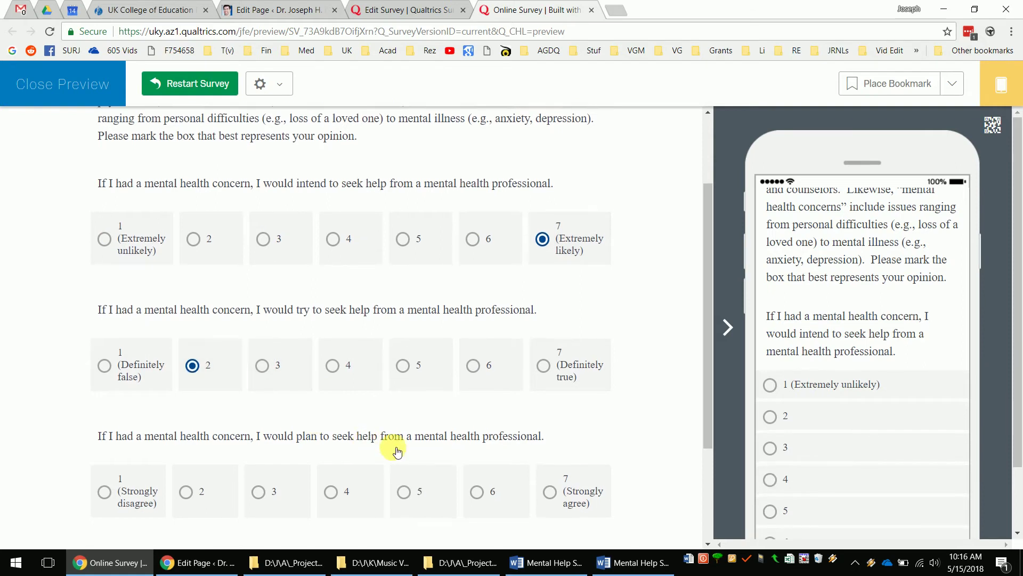
Rate the "plan to seek help" item 4, submit the test response, and close the survey preview
{"action": "scroll", "coordinate": [350, 457], "scroll_direction": "down", "scroll_amount": 2}
{"action": "left_click", "coordinate": [340, 414]}
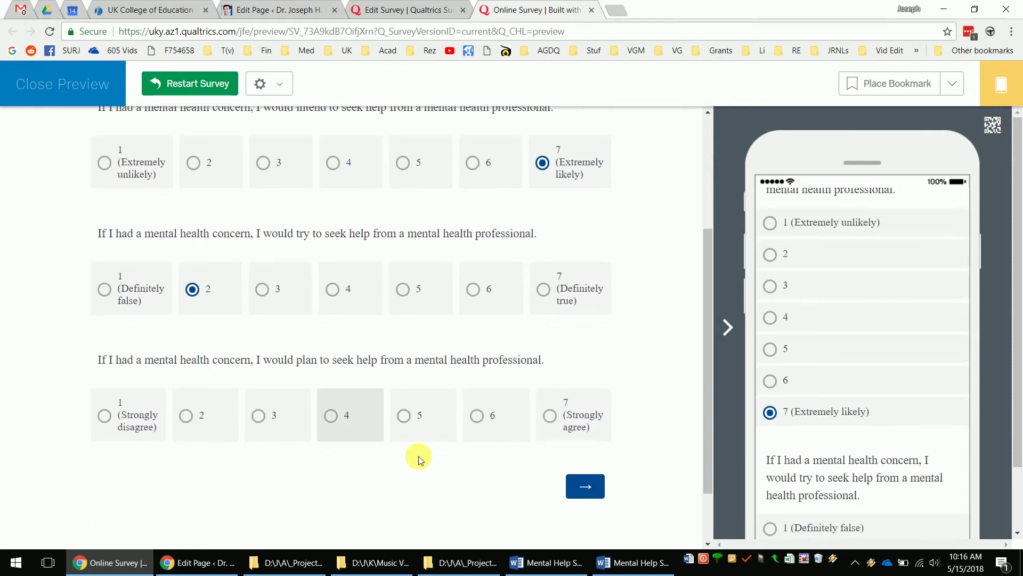
{"action": "left_click", "coordinate": [583, 496]}
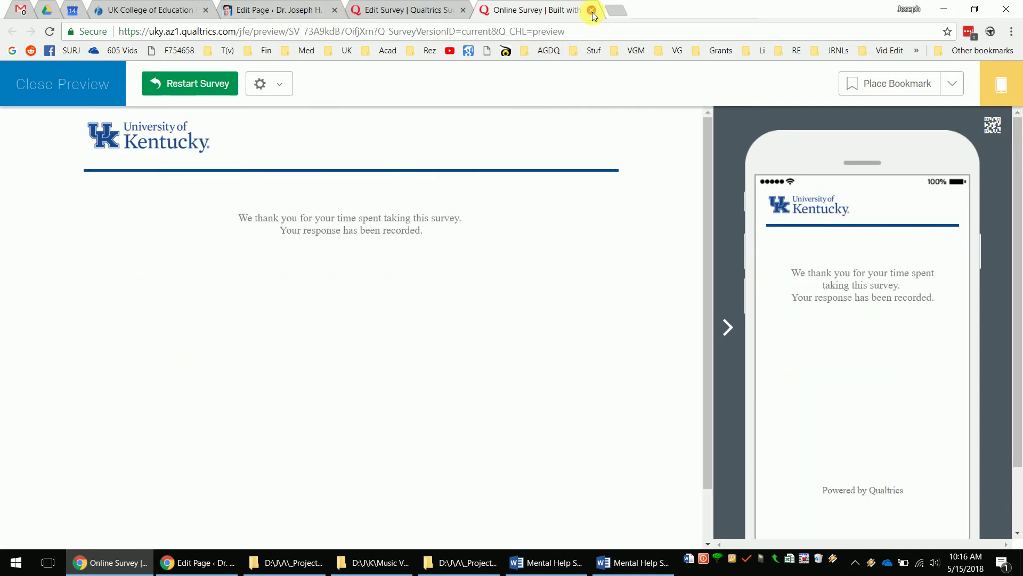
{"action": "left_click", "coordinate": [592, 11]}
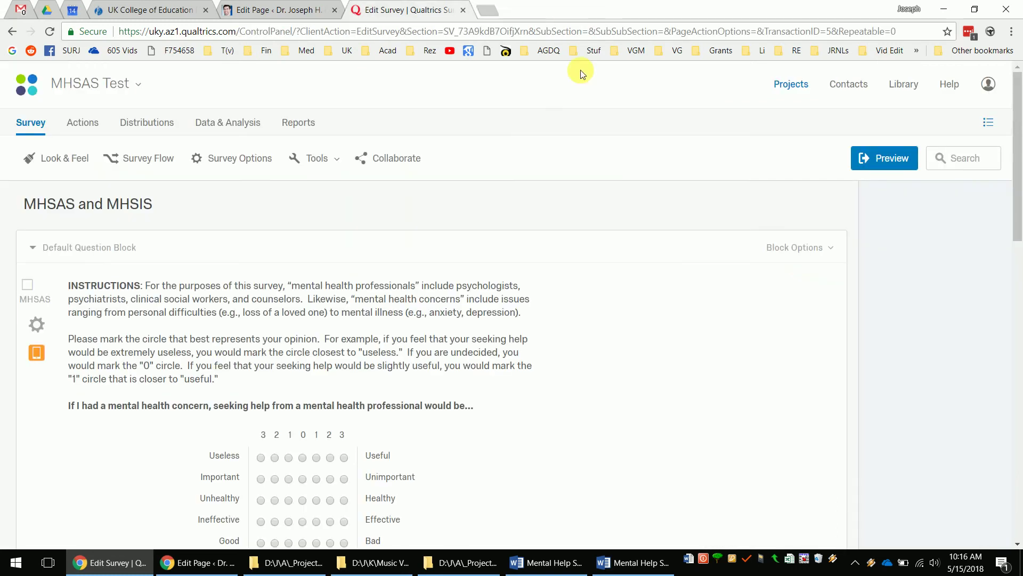
Choose With Verbose Text as the progress bar style in the survey's Look & Feel settings
{"action": "left_click", "coordinate": [79, 159]}
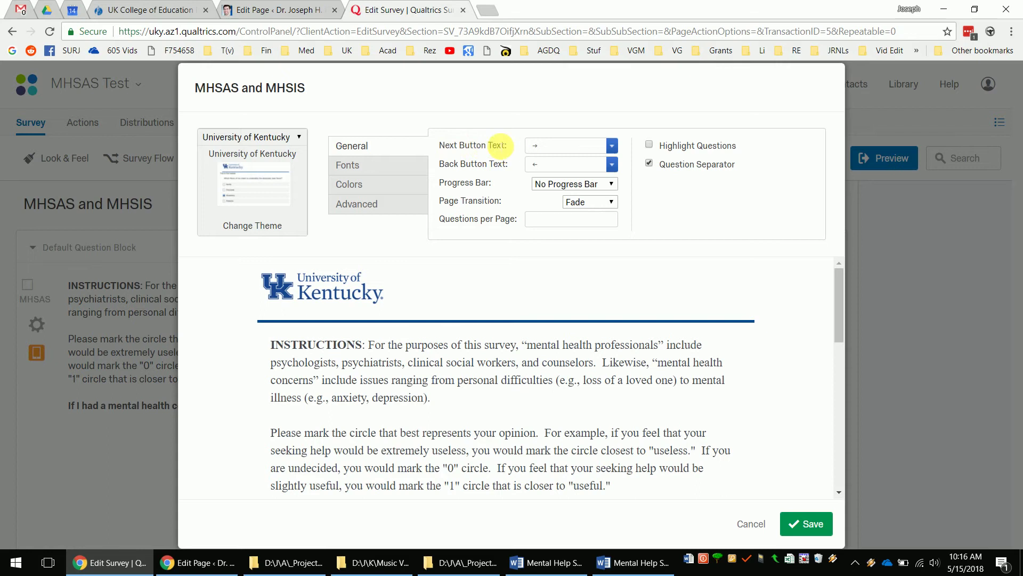
{"action": "left_click", "coordinate": [561, 185]}
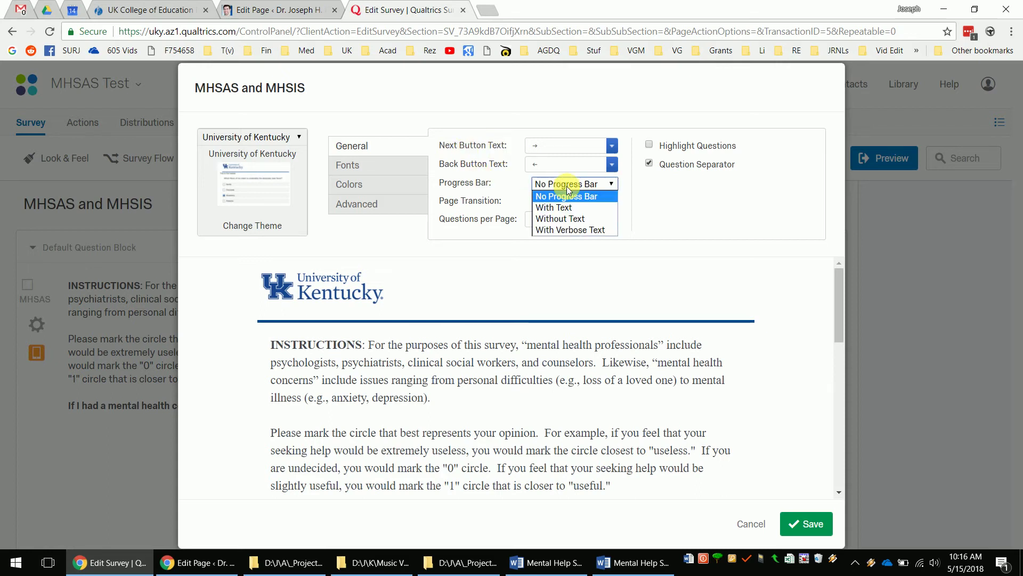
{"action": "left_click", "coordinate": [590, 233]}
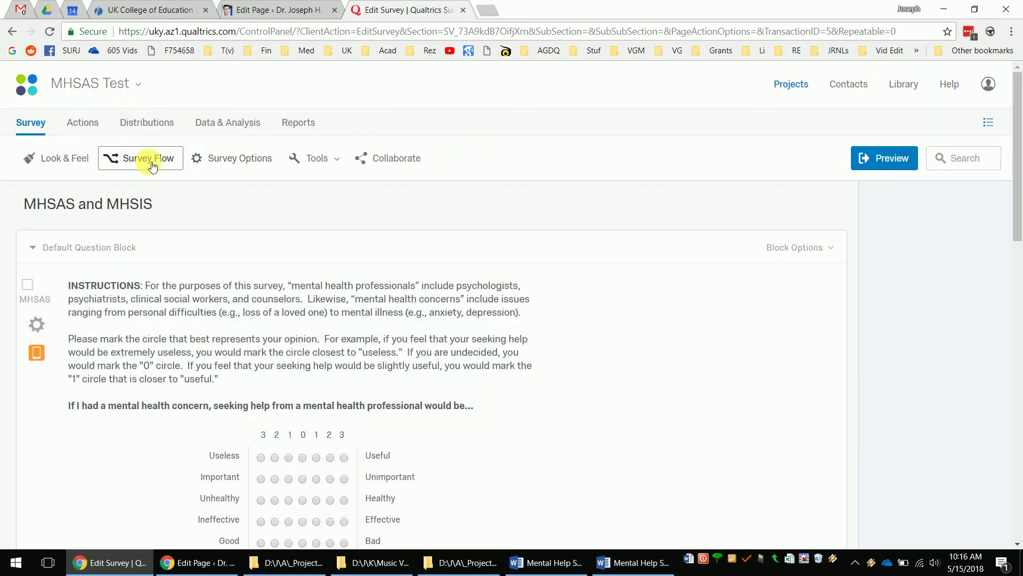
Review the Survey Options for survey experience, title, protection, termination, inactive surveys and partial completion, and close them without saving
{"action": "left_click", "coordinate": [226, 160]}
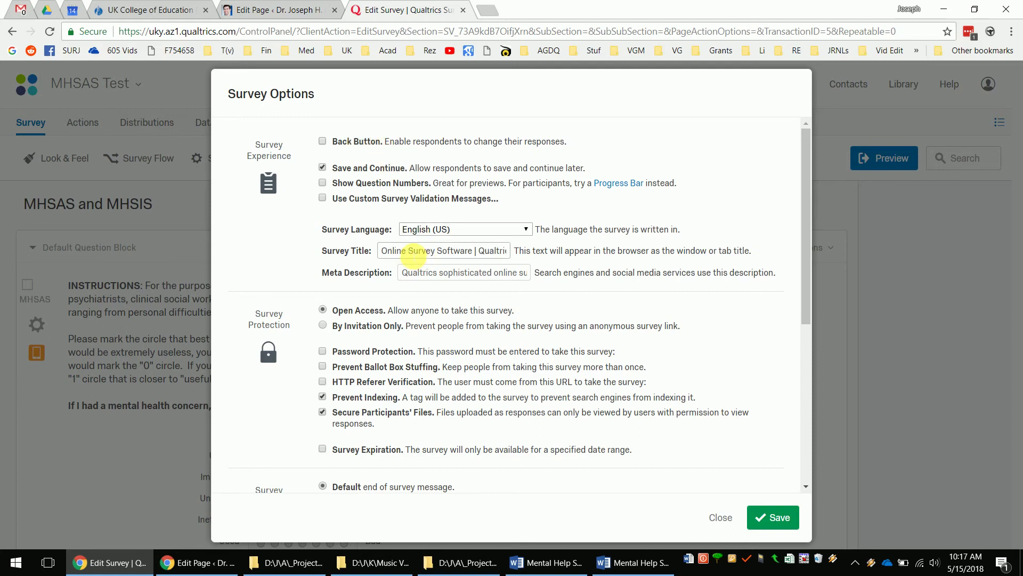
{"action": "left_click_drag", "start_coordinate": [380, 250], "coordinate": [492, 285]}
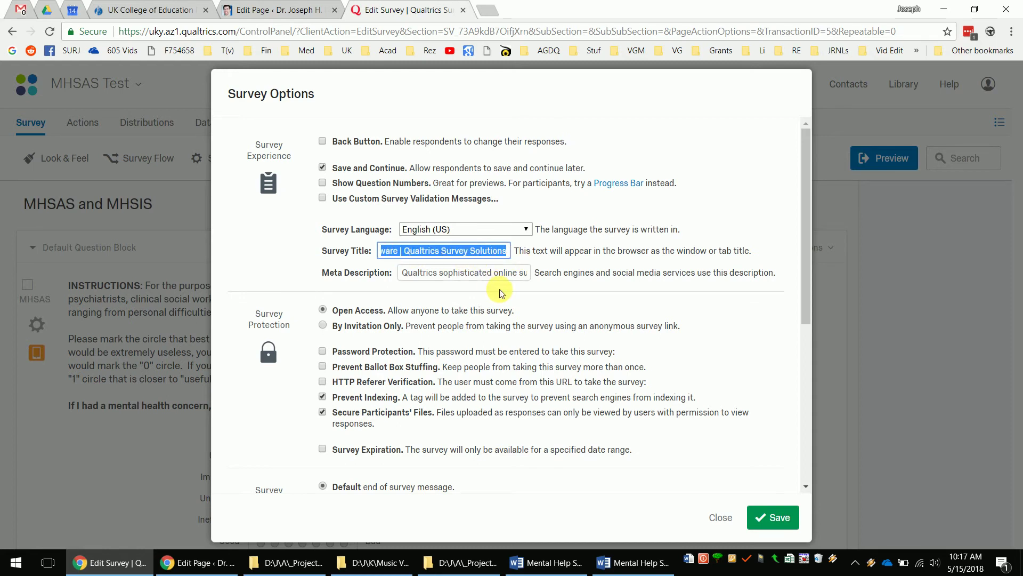
{"action": "left_click", "coordinate": [501, 293]}
{"action": "scroll", "coordinate": [394, 289], "scroll_direction": "down", "scroll_amount": 1}
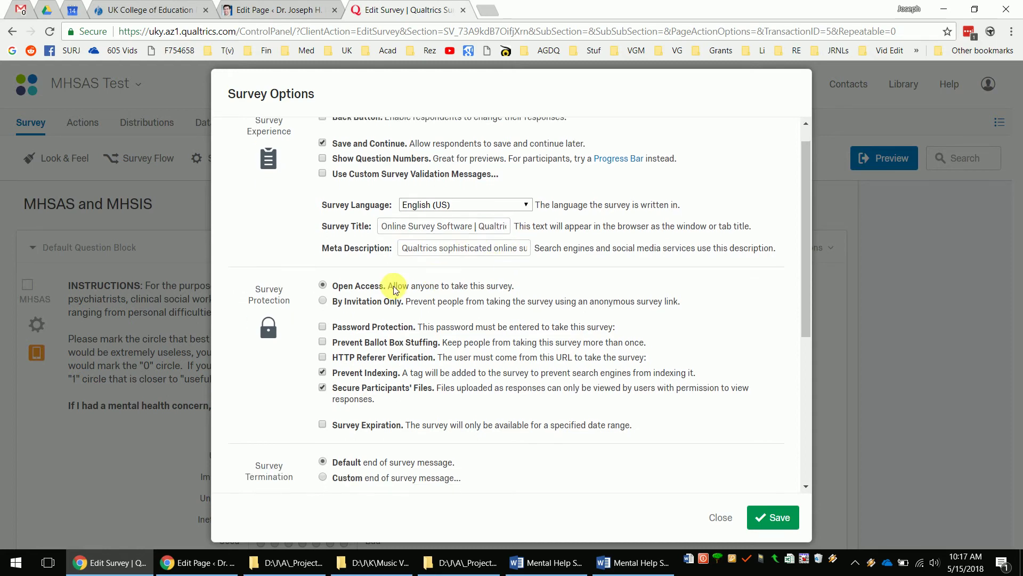
{"action": "scroll", "coordinate": [395, 290], "scroll_direction": "down", "scroll_amount": 2}
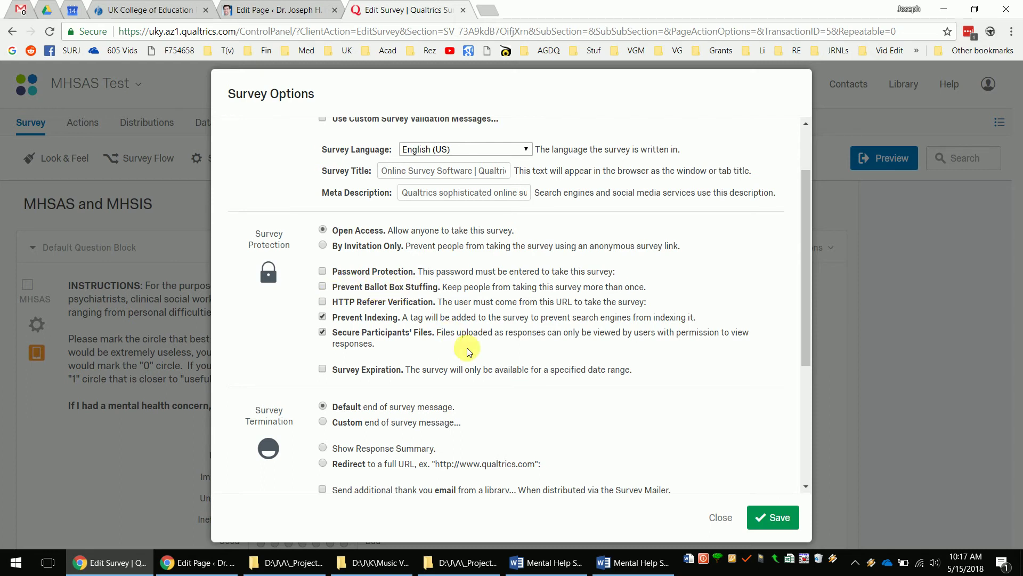
{"action": "scroll", "coordinate": [463, 341], "scroll_direction": "down", "scroll_amount": 2}
{"action": "scroll", "coordinate": [468, 349], "scroll_direction": "down", "scroll_amount": 5}
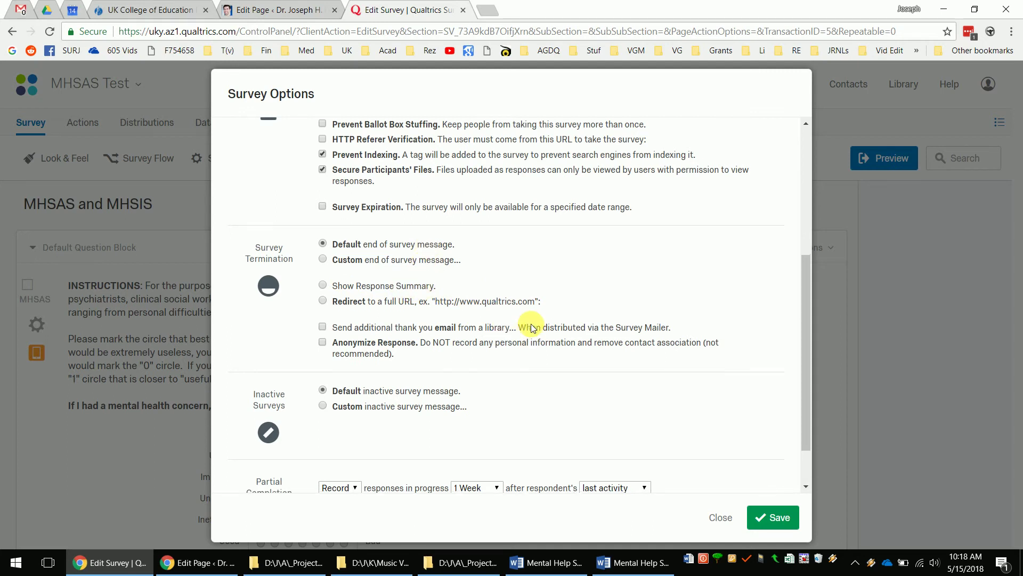
{"action": "scroll", "coordinate": [532, 326], "scroll_direction": "down", "scroll_amount": 1}
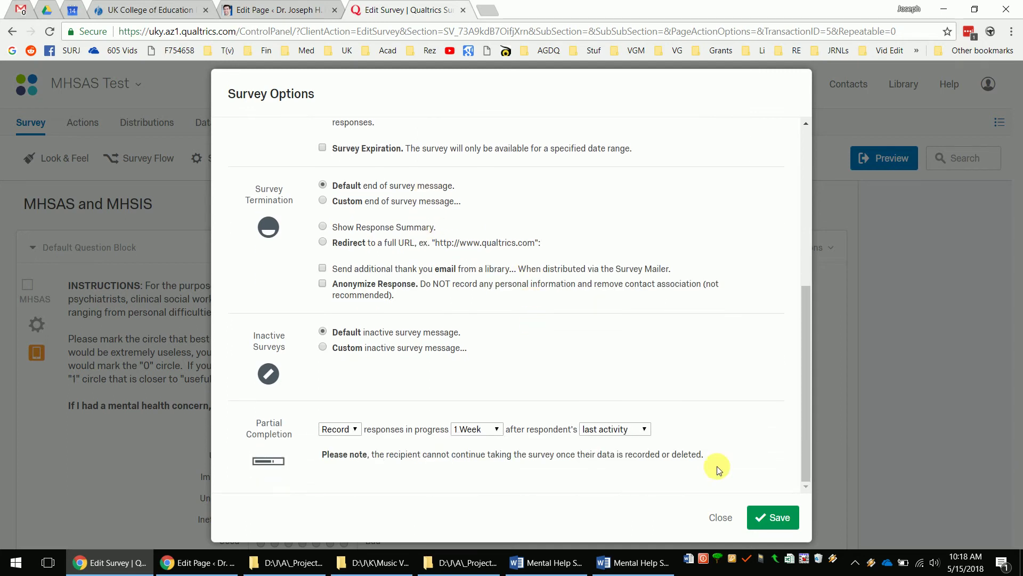
{"action": "left_click", "coordinate": [721, 517]}
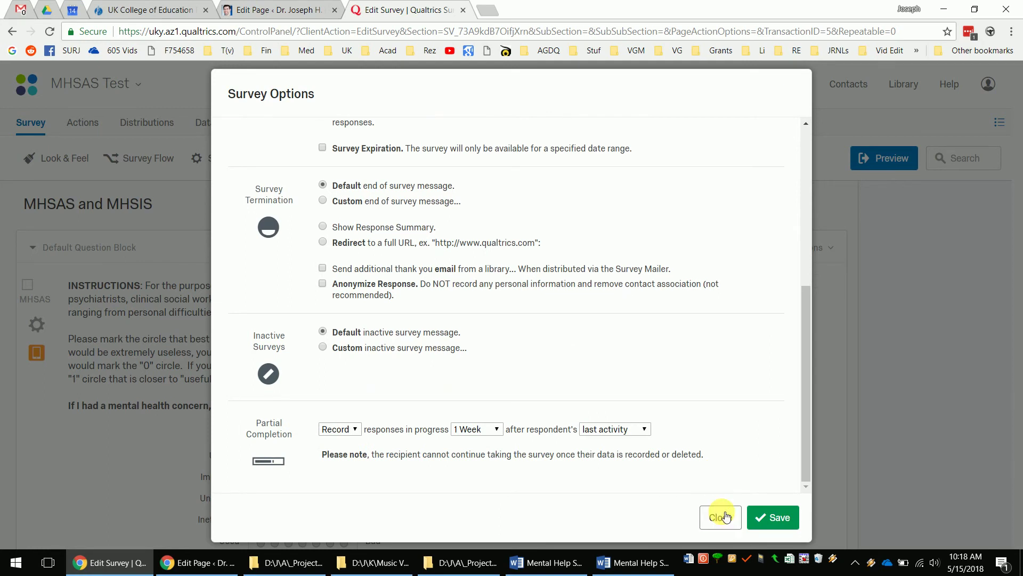
Look over the available survey tools and open a new preview of the survey
{"action": "left_click", "coordinate": [318, 158]}
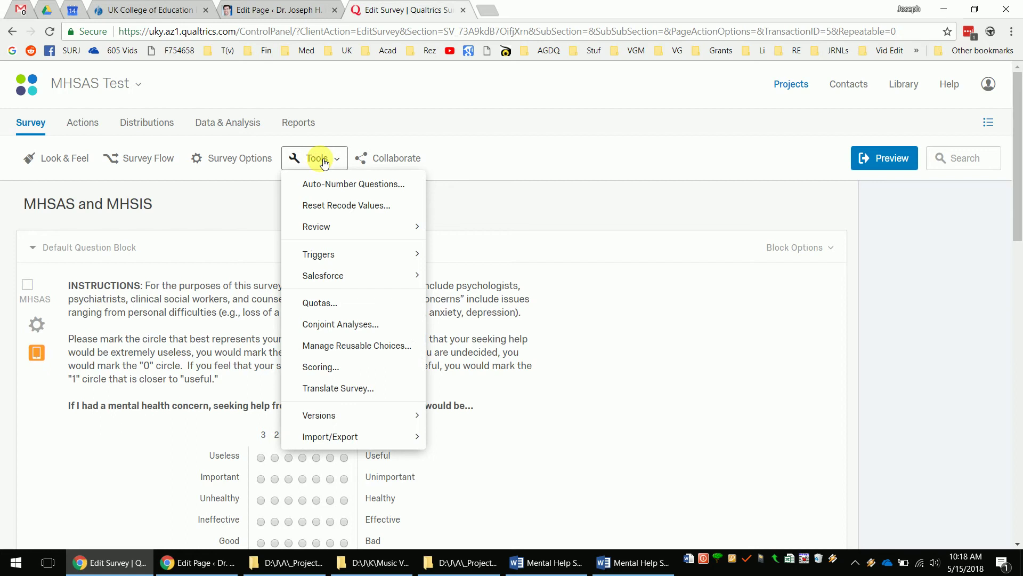
{"action": "left_click", "coordinate": [585, 327]}
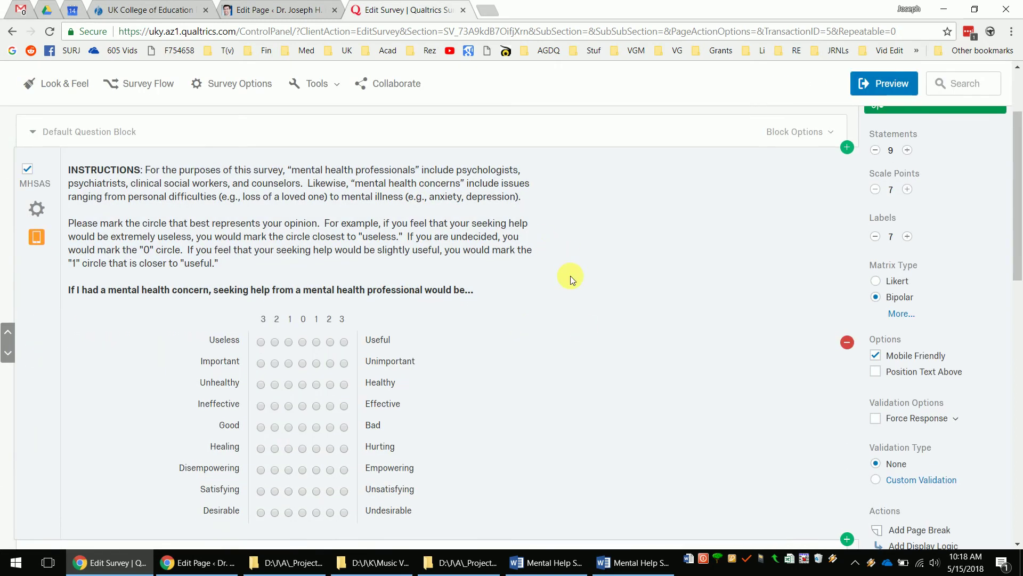
{"action": "scroll", "coordinate": [571, 277], "scroll_direction": "up", "scroll_amount": 2}
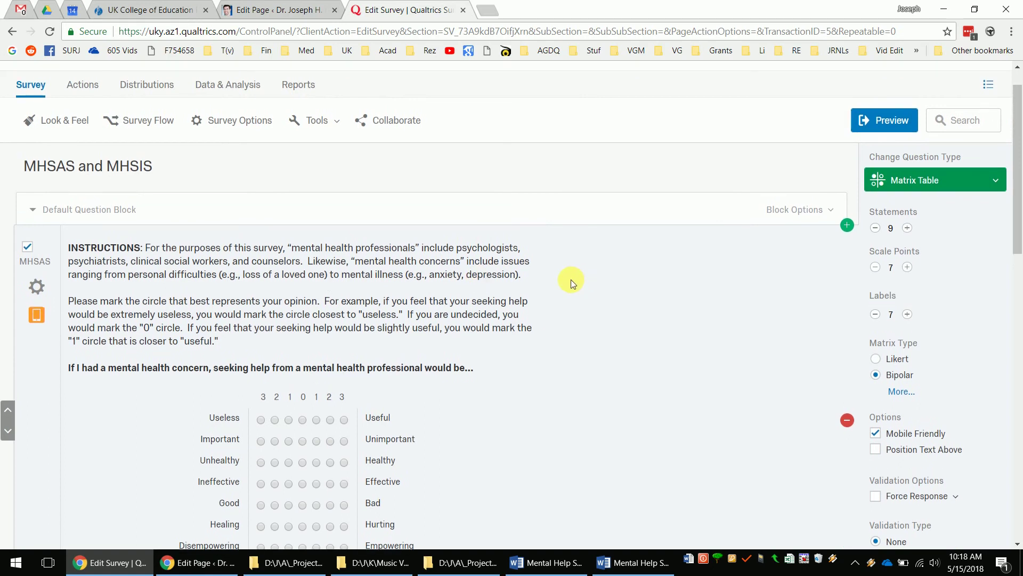
{"action": "scroll", "coordinate": [571, 279], "scroll_direction": "up", "scroll_amount": 1}
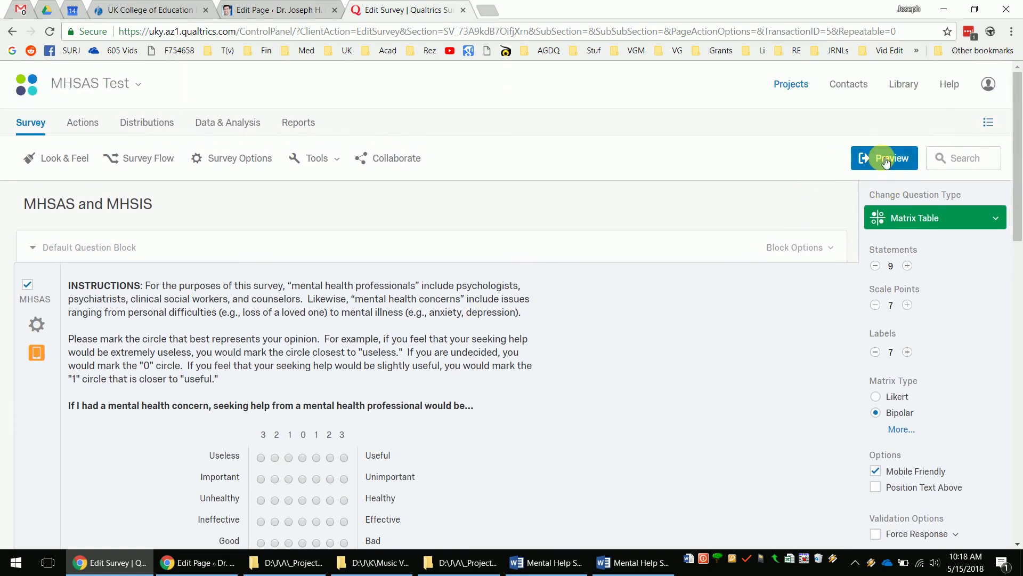
{"action": "left_click", "coordinate": [886, 161]}
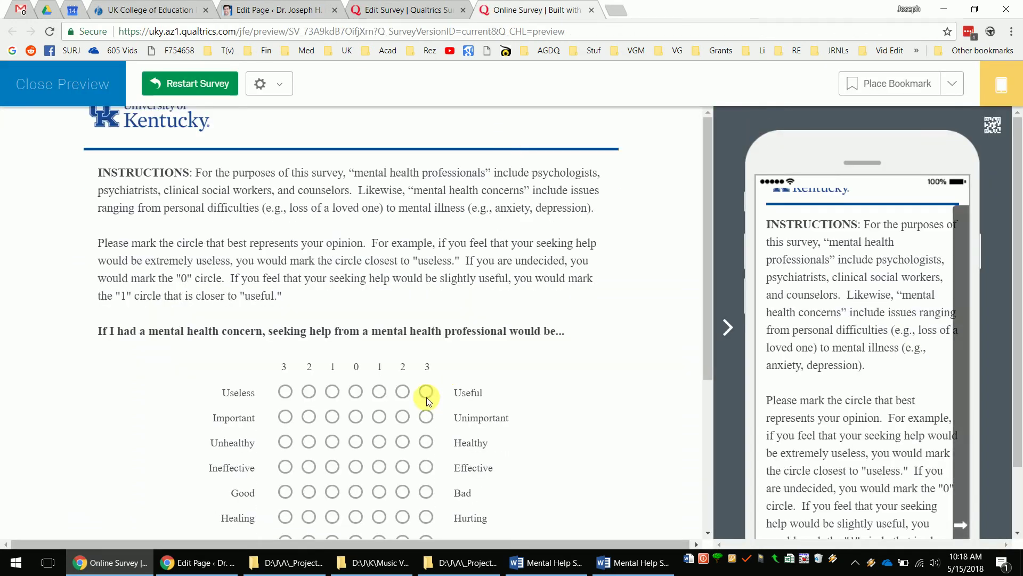
Rate the first five attitude rows 3 toward Useful, Unimportant, Healthy, Effective and Bad in the preview
{"action": "left_click", "coordinate": [427, 395]}
{"action": "scroll", "coordinate": [427, 386], "scroll_direction": "down", "scroll_amount": 1}
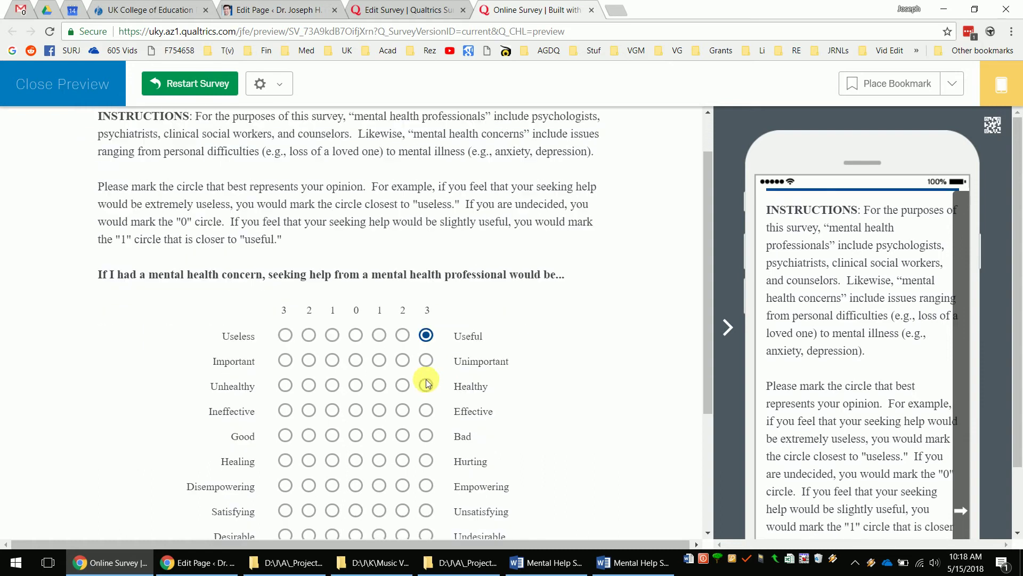
{"action": "left_click", "coordinate": [427, 336]}
{"action": "left_click", "coordinate": [426, 363]}
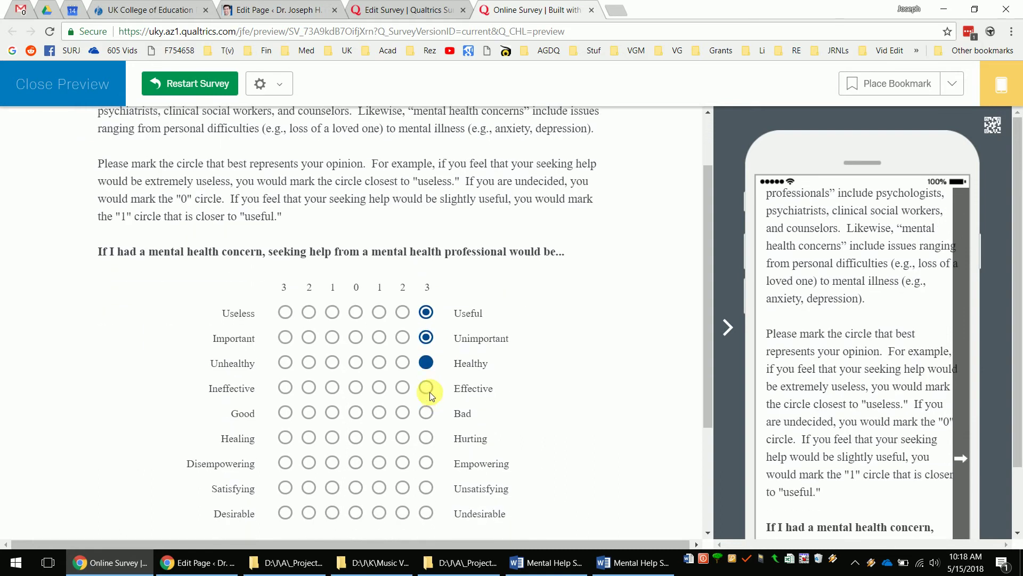
{"action": "left_click", "coordinate": [427, 388]}
{"action": "left_click", "coordinate": [426, 412]}
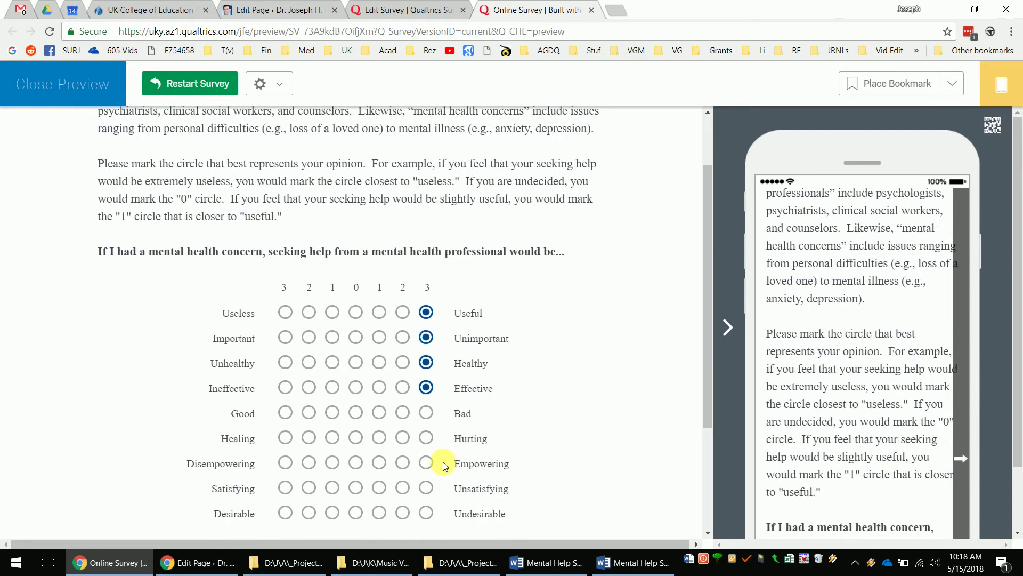
Rate the last four attitude rows 3 toward Healing, Disempowering, Satisfying and Desirable
{"action": "left_click", "coordinate": [285, 437]}
{"action": "left_click", "coordinate": [285, 462]}
{"action": "left_click", "coordinate": [285, 487]}
{"action": "left_click", "coordinate": [285, 513]}
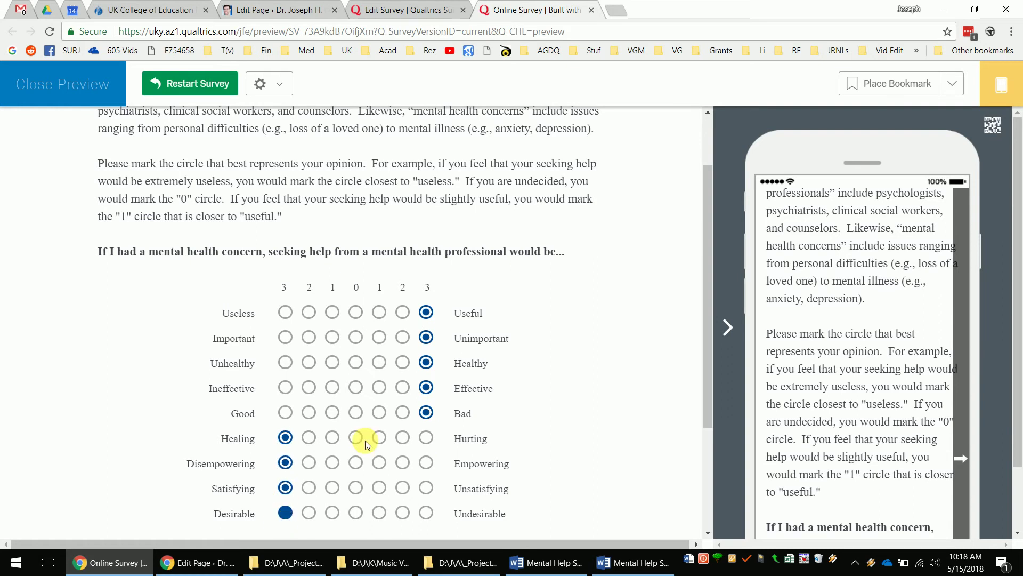
Advance to the intention items and answer 7 for intending, 4 for trying and 1 for planning to seek help
{"action": "scroll", "coordinate": [366, 440], "scroll_direction": "down", "scroll_amount": 3}
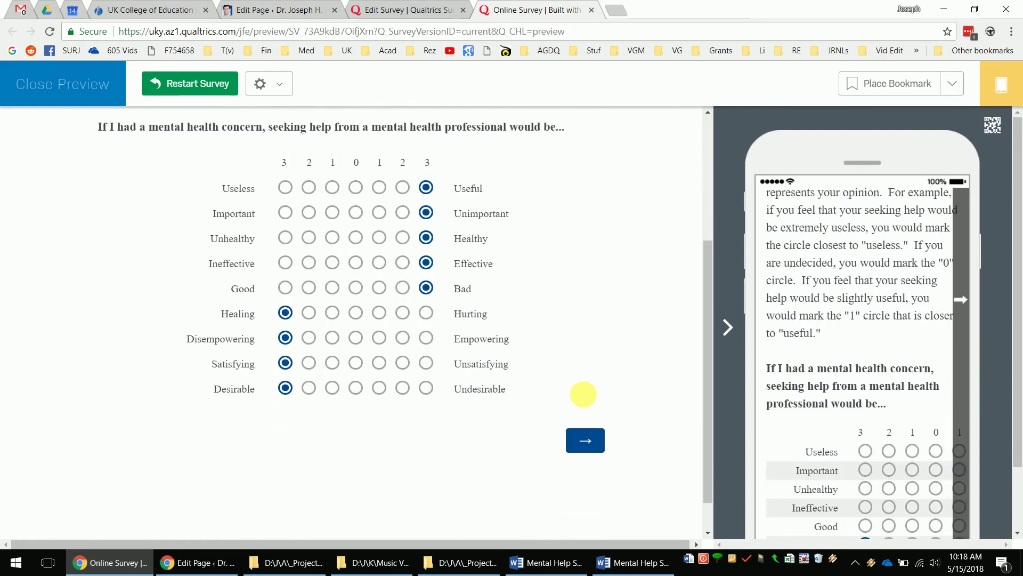
{"action": "scroll", "coordinate": [583, 394], "scroll_direction": "down", "scroll_amount": 1}
{"action": "left_click", "coordinate": [586, 401]}
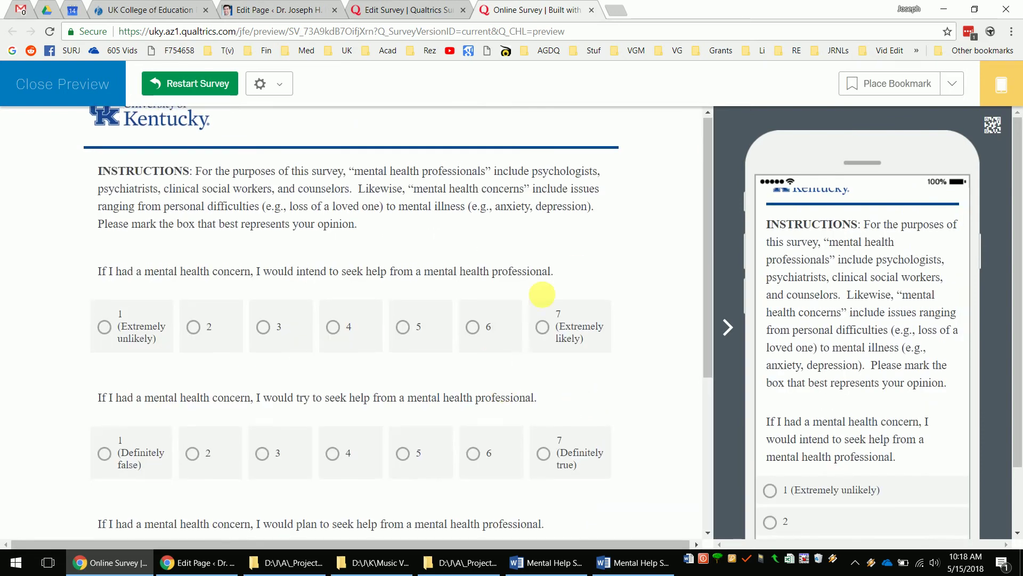
{"action": "scroll", "coordinate": [581, 267], "scroll_direction": "down", "scroll_amount": 2}
{"action": "left_click", "coordinate": [557, 236]}
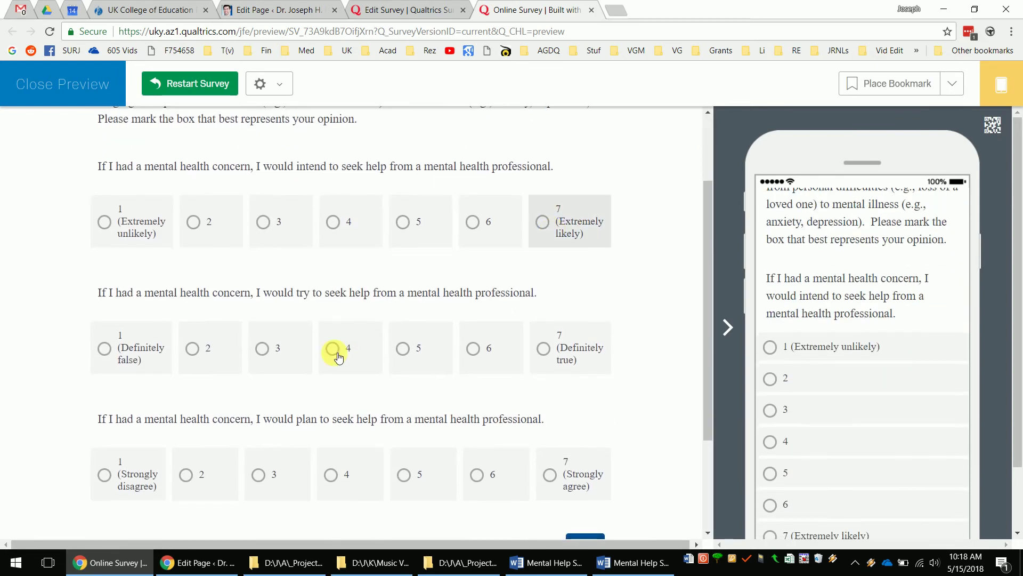
{"action": "left_click", "coordinate": [332, 349]}
{"action": "left_click", "coordinate": [105, 475]}
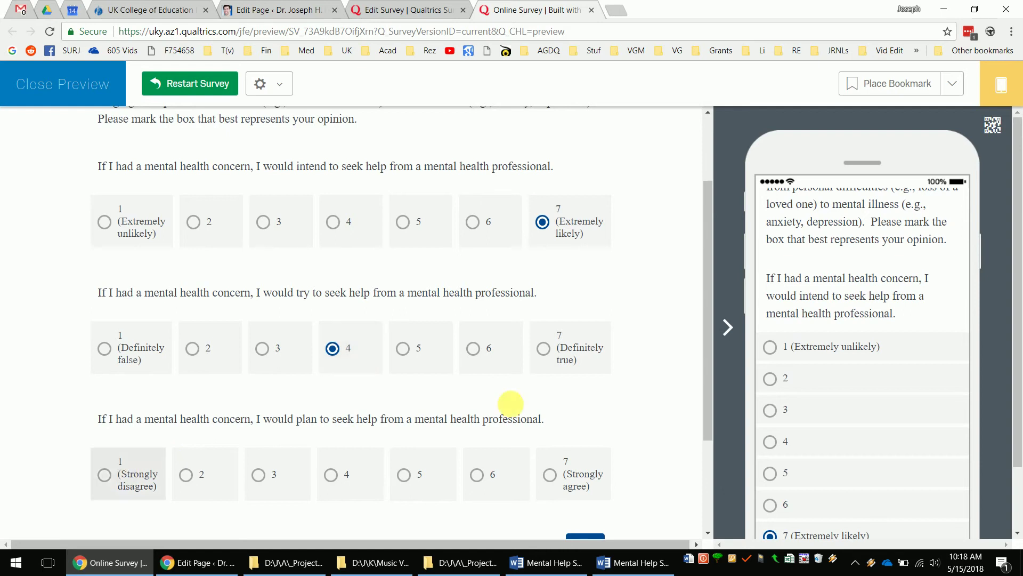
Submit the preview response, close the preview and open the survey's Data & Analysis section
{"action": "scroll", "coordinate": [592, 511], "scroll_direction": "down", "scroll_amount": 1}
{"action": "scroll", "coordinate": [589, 521], "scroll_direction": "down", "scroll_amount": 2}
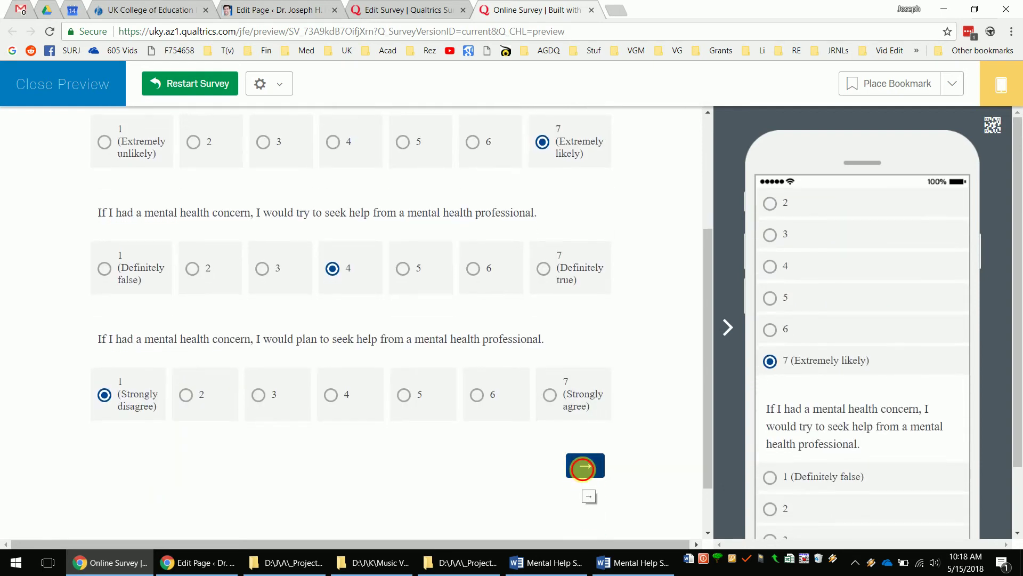
{"action": "left_click", "coordinate": [586, 467]}
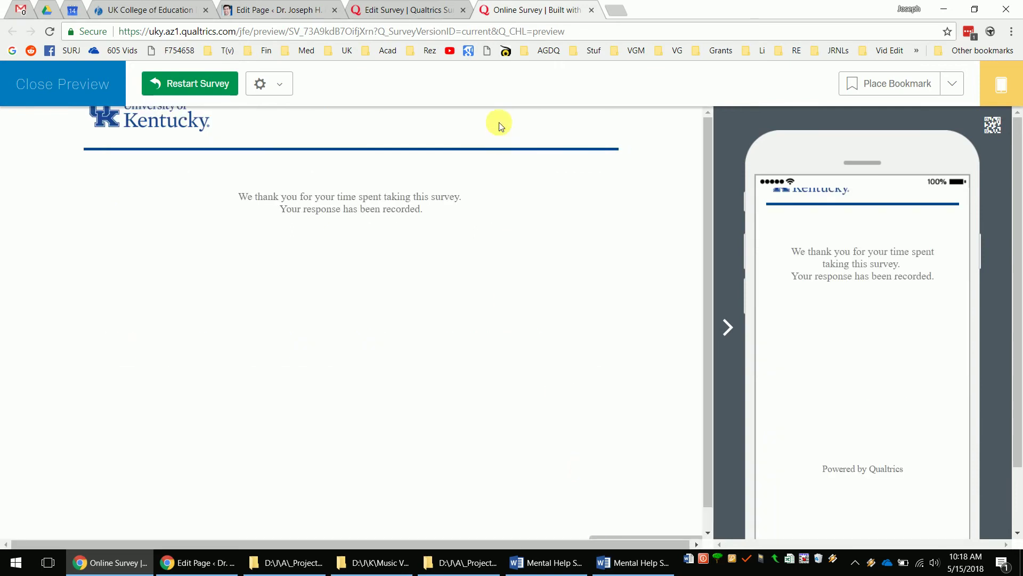
{"action": "left_click", "coordinate": [590, 11]}
{"action": "left_click", "coordinate": [224, 125]}
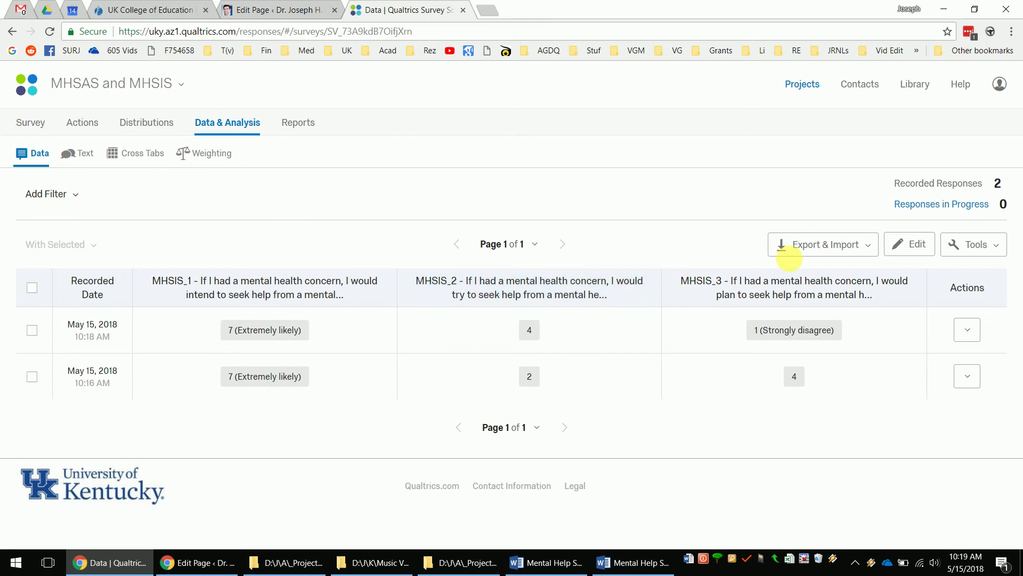
Export the responses as an SPSS file with all fields, download it and open it in SPSS Statistics
{"action": "left_click", "coordinate": [826, 248]}
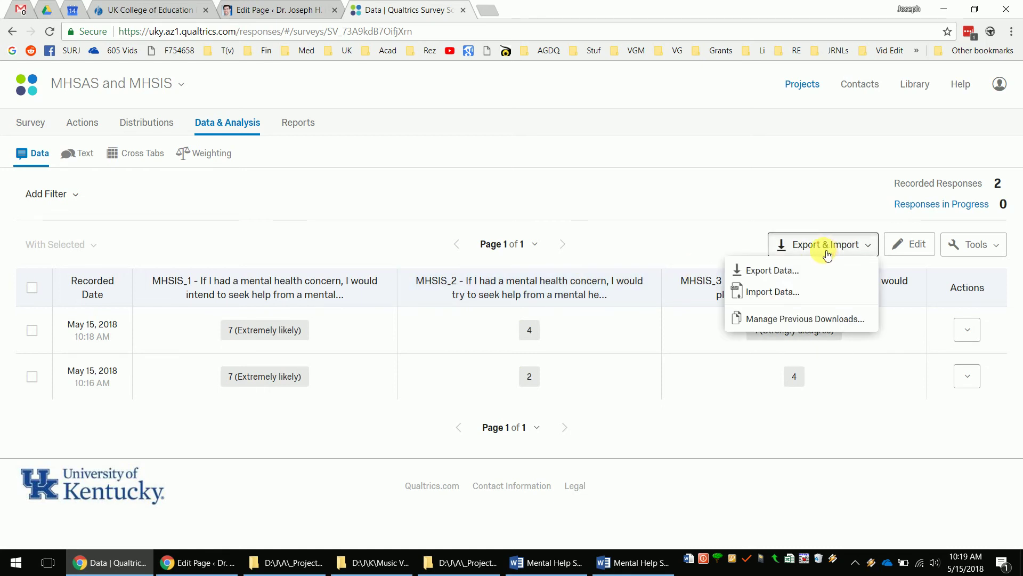
{"action": "left_click", "coordinate": [778, 271]}
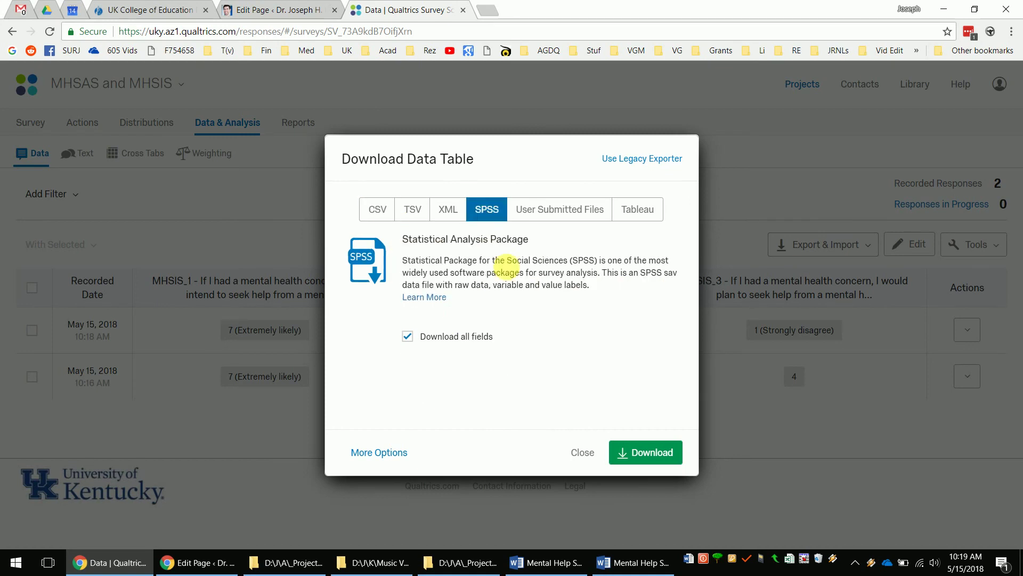
{"action": "left_click", "coordinate": [658, 451]}
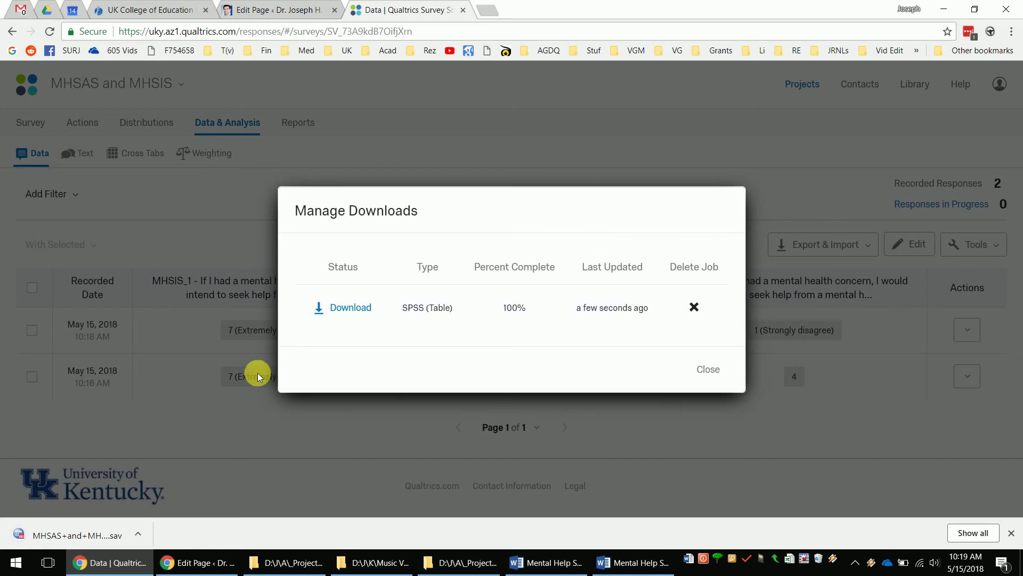
{"action": "left_click", "coordinate": [83, 539]}
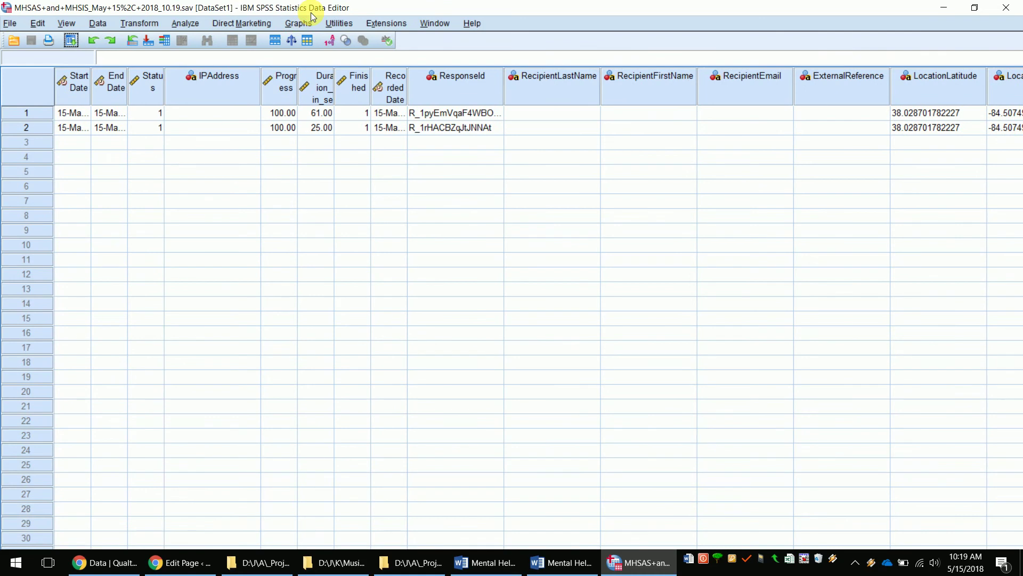
{"action": "double_click", "coordinate": [312, 11]}
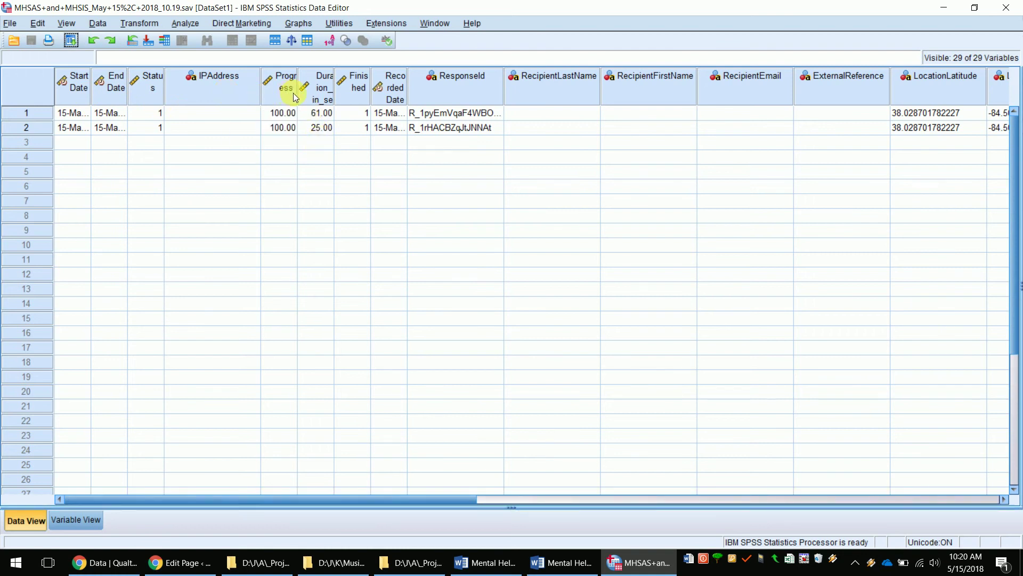
Widen the Progress to RecordedDate columns and the MHSAS_1 to MHSIS_3 columns so their full names fit
{"action": "left_click_drag", "start_coordinate": [297, 98], "coordinate": [533, 87]}
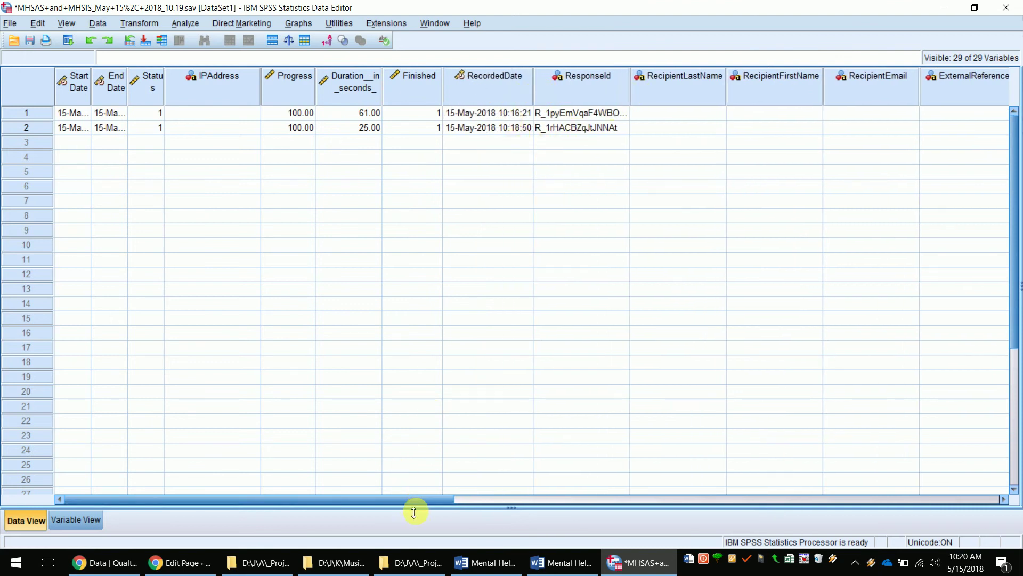
{"action": "left_click_drag", "start_coordinate": [421, 500], "coordinate": [908, 515]}
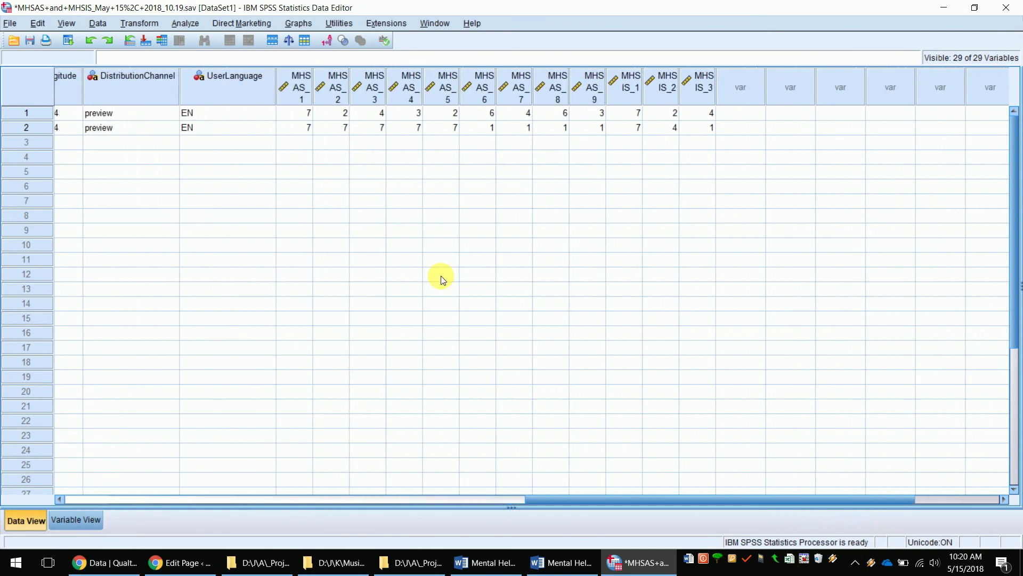
{"action": "left_click", "coordinate": [302, 88]}
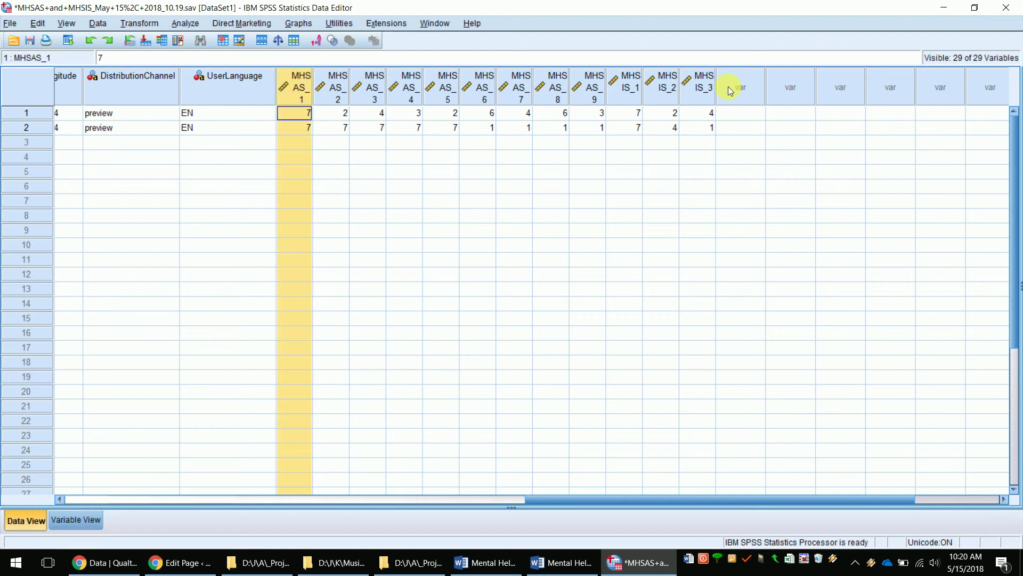
{"action": "left_click", "coordinate": [705, 87], "text": "shift"}
{"action": "left_click_drag", "start_coordinate": [718, 91], "coordinate": [748, 95]}
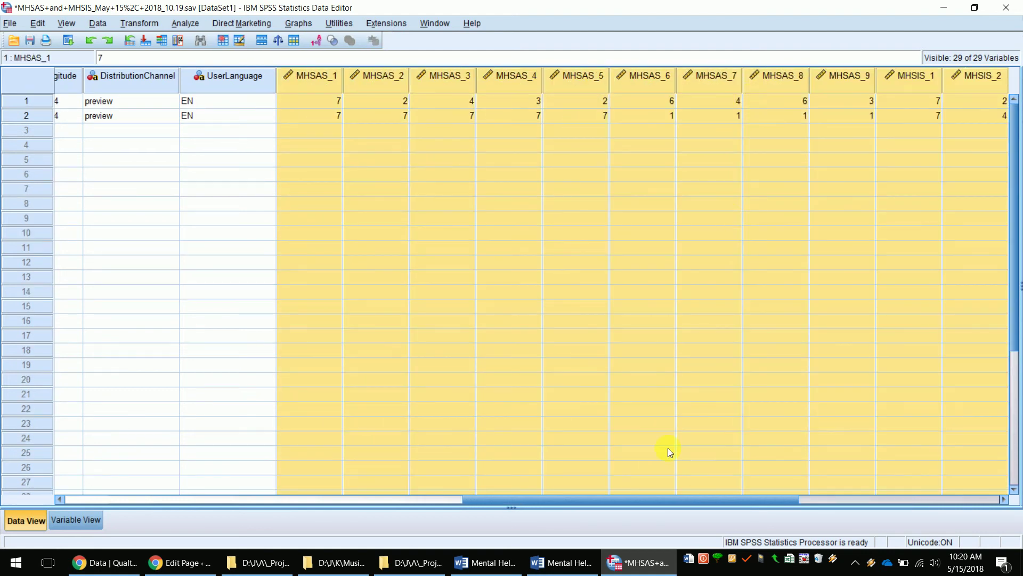
{"action": "left_click_drag", "start_coordinate": [648, 498], "coordinate": [692, 499]}
{"action": "left_click", "coordinate": [587, 289]}
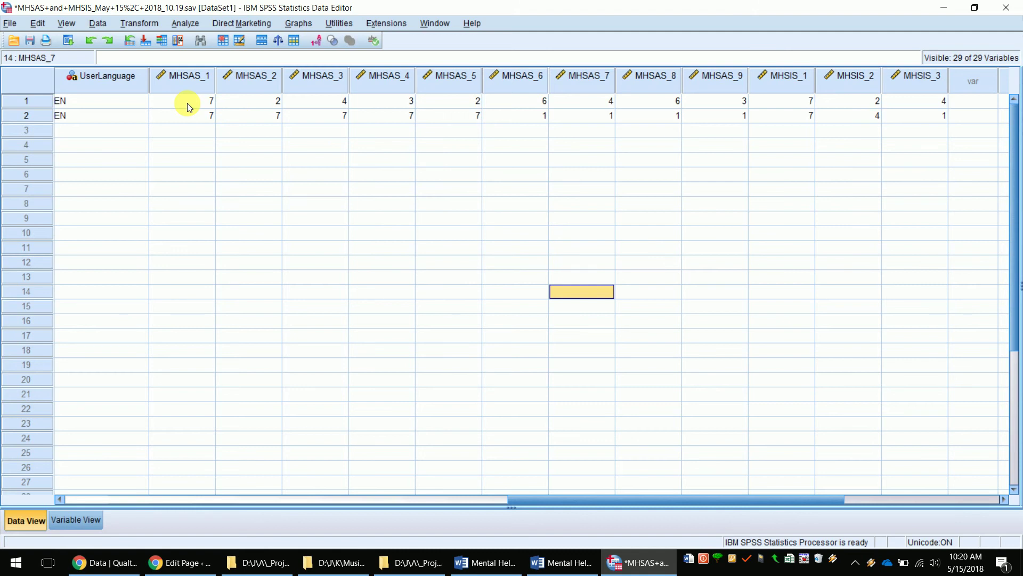
Examine the recorded MHSAS_1 to MHSAS_9 values of both responses and the second response's three MHSIS values
{"action": "left_click_drag", "start_coordinate": [187, 104], "coordinate": [696, 99]}
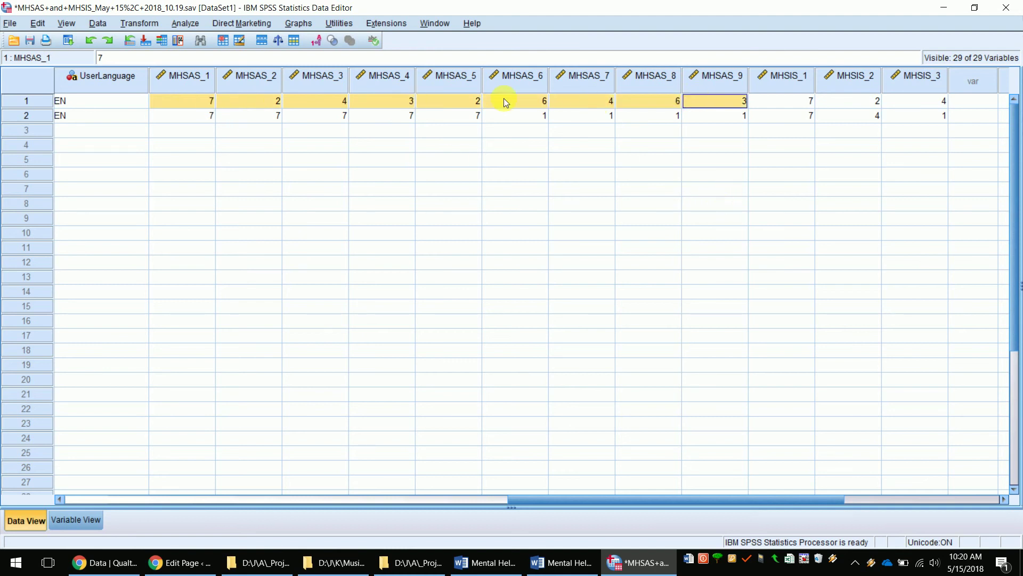
{"action": "left_click_drag", "start_coordinate": [210, 118], "coordinate": [698, 117]}
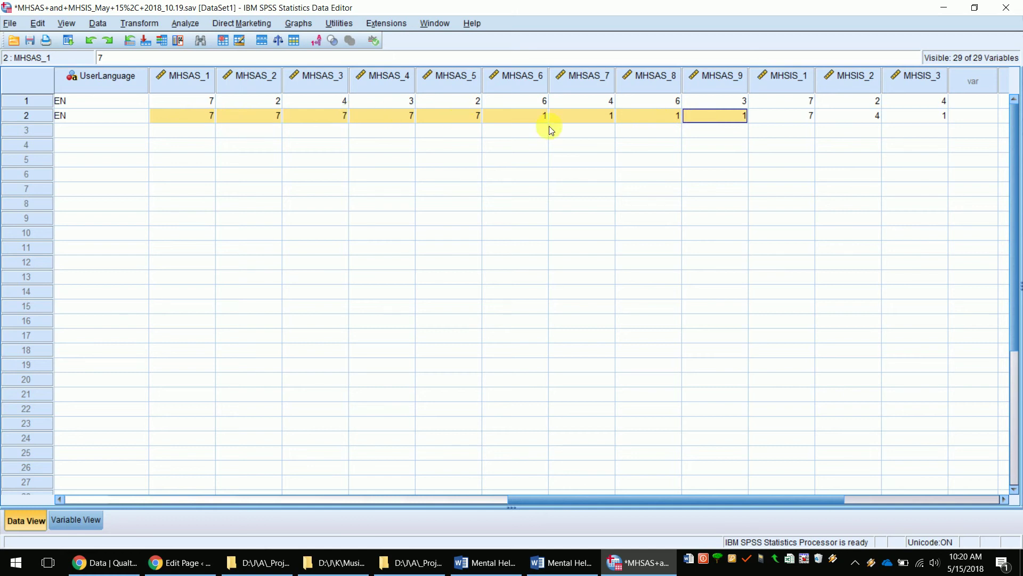
{"action": "left_click_drag", "start_coordinate": [545, 119], "coordinate": [718, 120]}
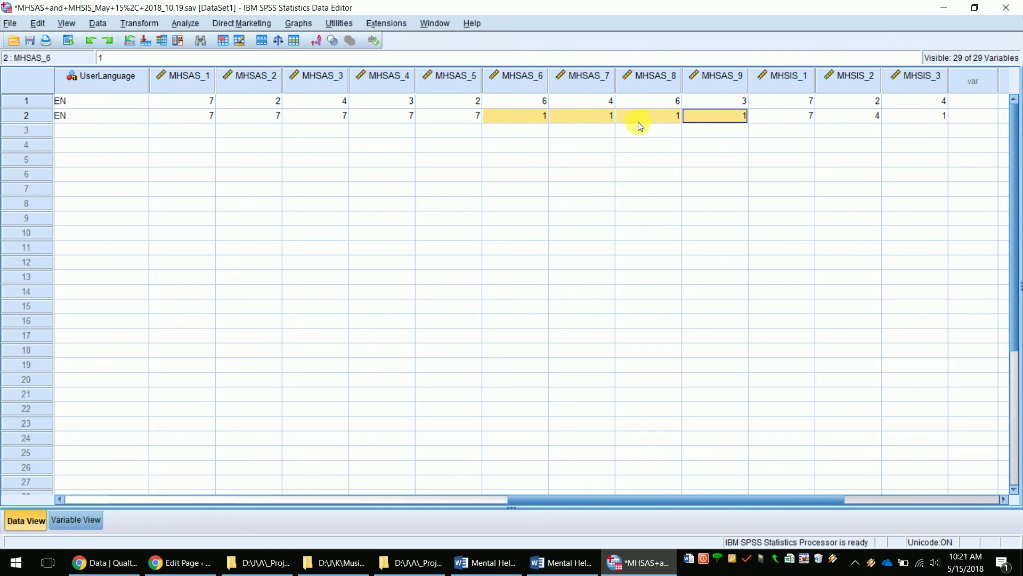
{"action": "left_click", "coordinate": [804, 117]}
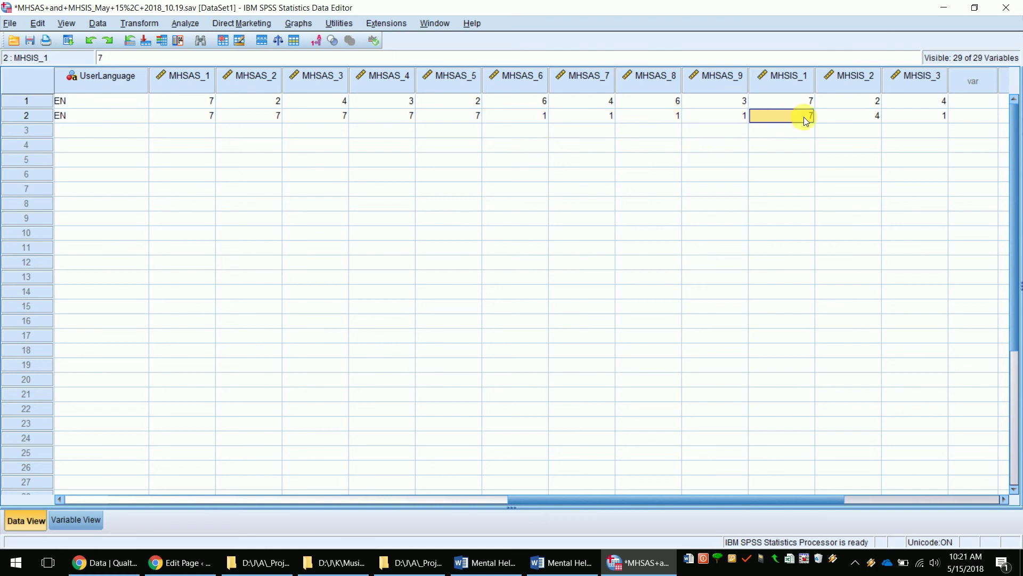
{"action": "left_click", "coordinate": [863, 120]}
{"action": "left_click", "coordinate": [924, 116]}
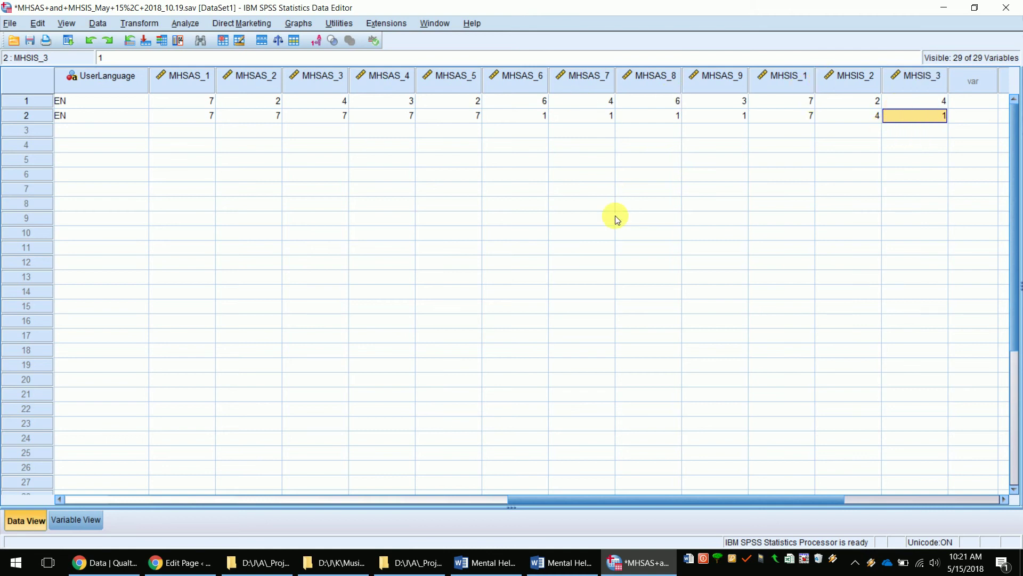
Open the file SPSS Syntax to Score the MHSAS and run its RECODE block reverse-coding items 2, 5, 6, 8 and 9
{"action": "left_click", "coordinate": [417, 567]}
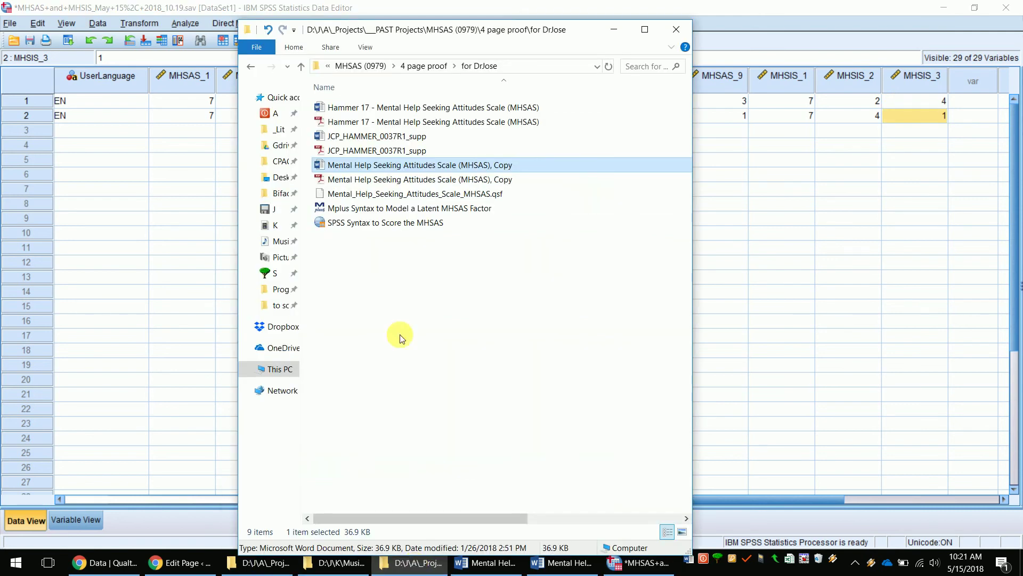
{"action": "double_click", "coordinate": [410, 224]}
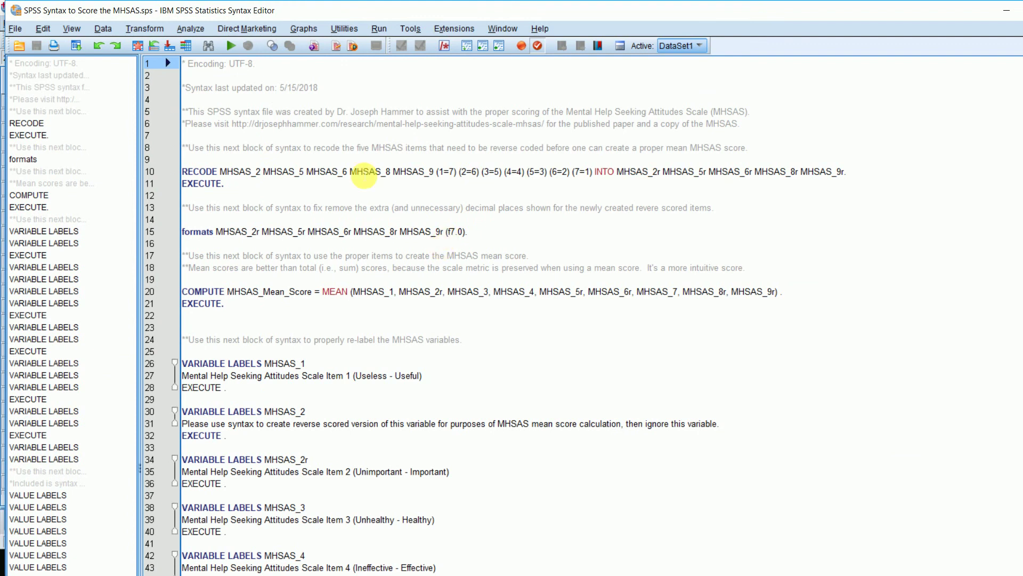
{"action": "left_click", "coordinate": [314, 160]}
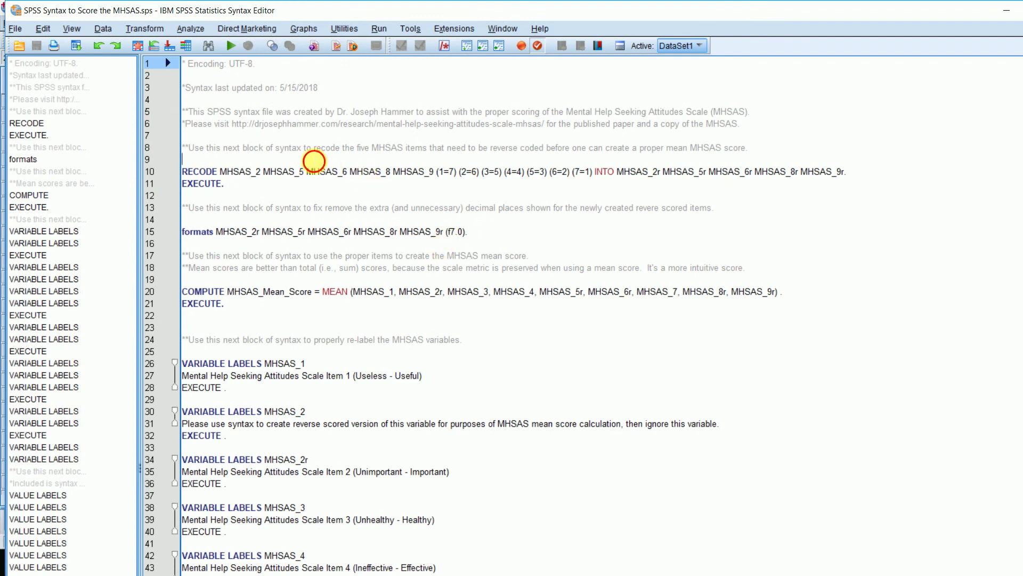
{"action": "left_click_drag", "start_coordinate": [314, 160], "coordinate": [343, 179]}
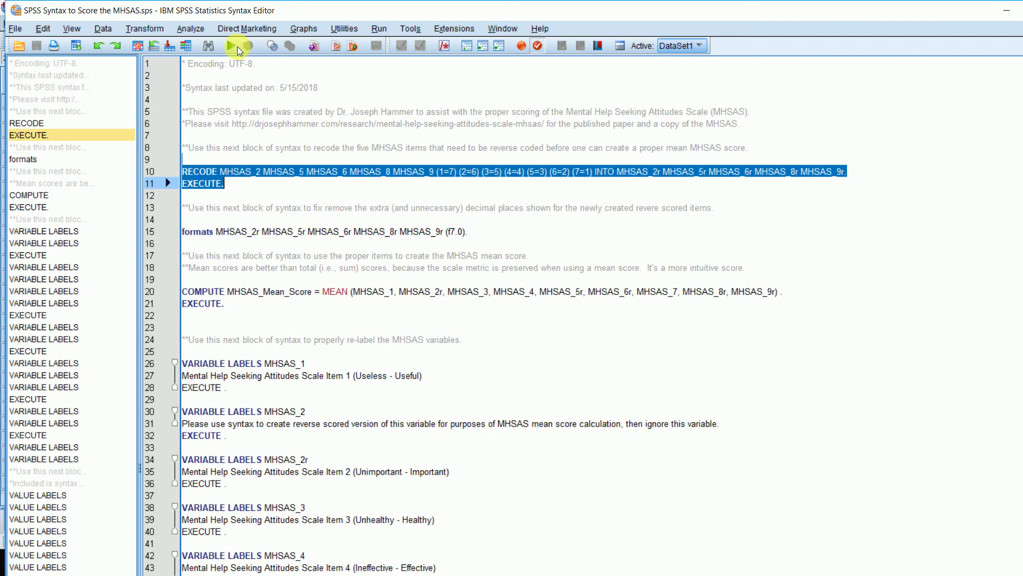
{"action": "left_click", "coordinate": [232, 47]}
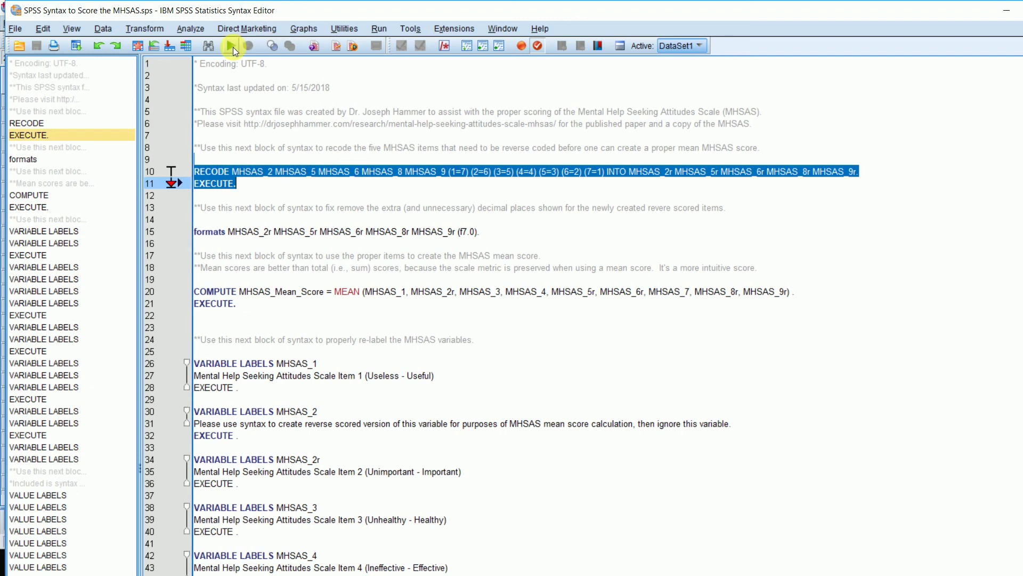
Return to the dataset and inspect the reverse-coded MHSAS variables after MHSIS_3
{"action": "left_click", "coordinate": [1008, 13]}
{"action": "left_click", "coordinate": [869, 23]}
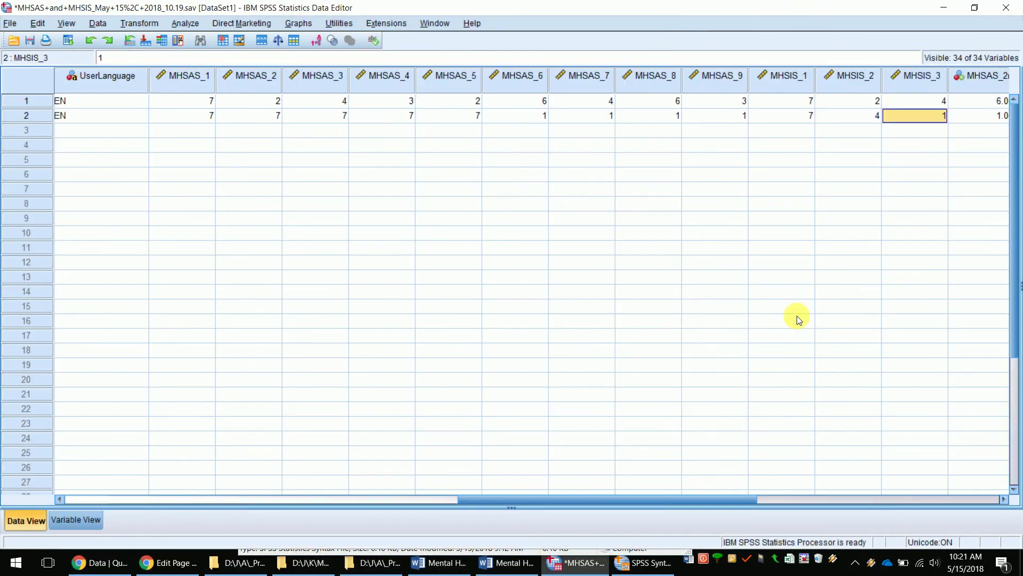
{"action": "left_click_drag", "start_coordinate": [735, 496], "coordinate": [793, 504]}
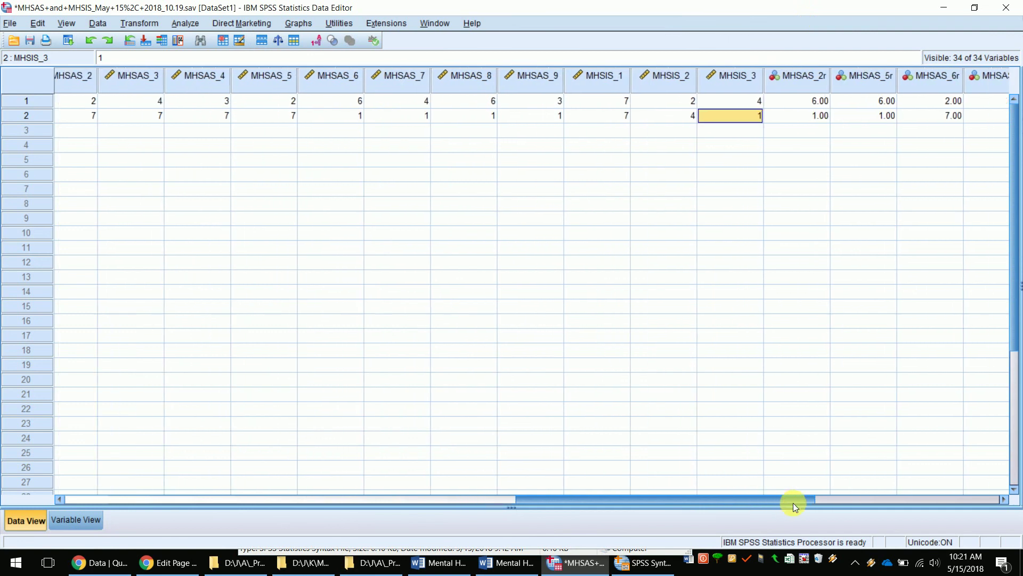
Return to the scoring syntax and run the COMPUTE block that creates MHSAS_Mean_Score from the nine scale items
{"action": "left_click", "coordinate": [620, 569]}
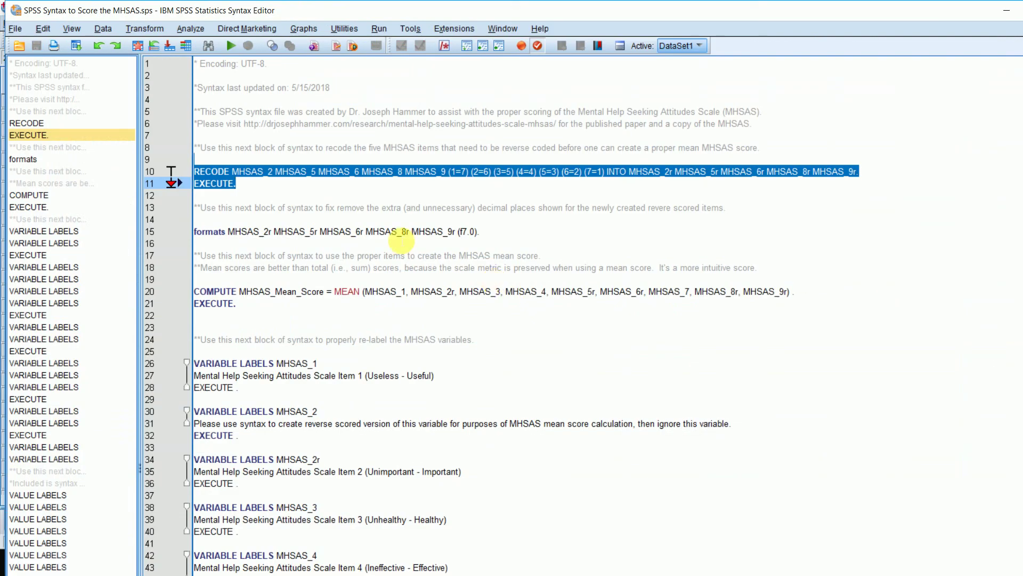
{"action": "scroll", "coordinate": [401, 241], "scroll_direction": "down", "scroll_amount": 4}
{"action": "left_click", "coordinate": [350, 133]}
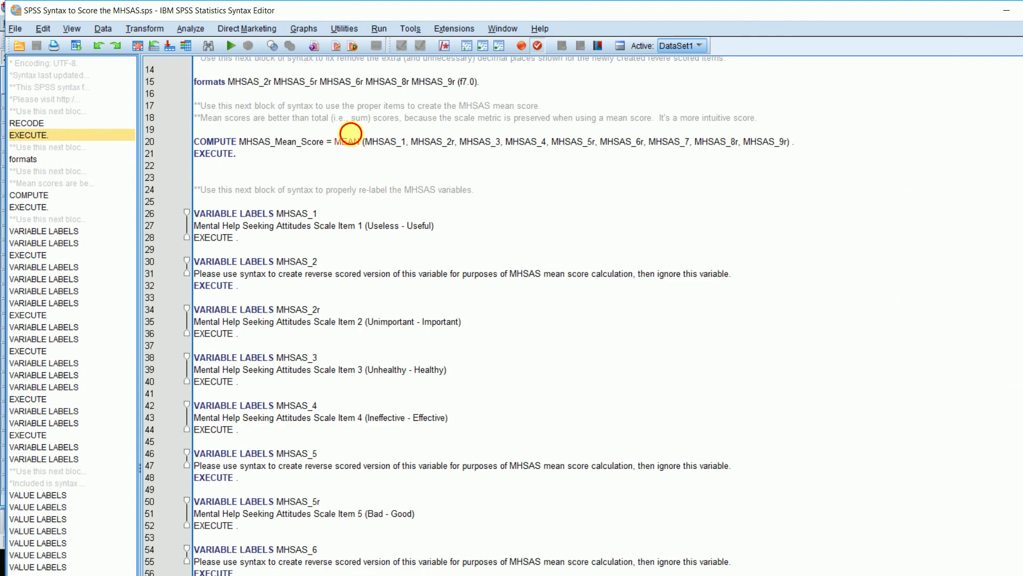
{"action": "left_click_drag", "start_coordinate": [350, 133], "coordinate": [405, 161]}
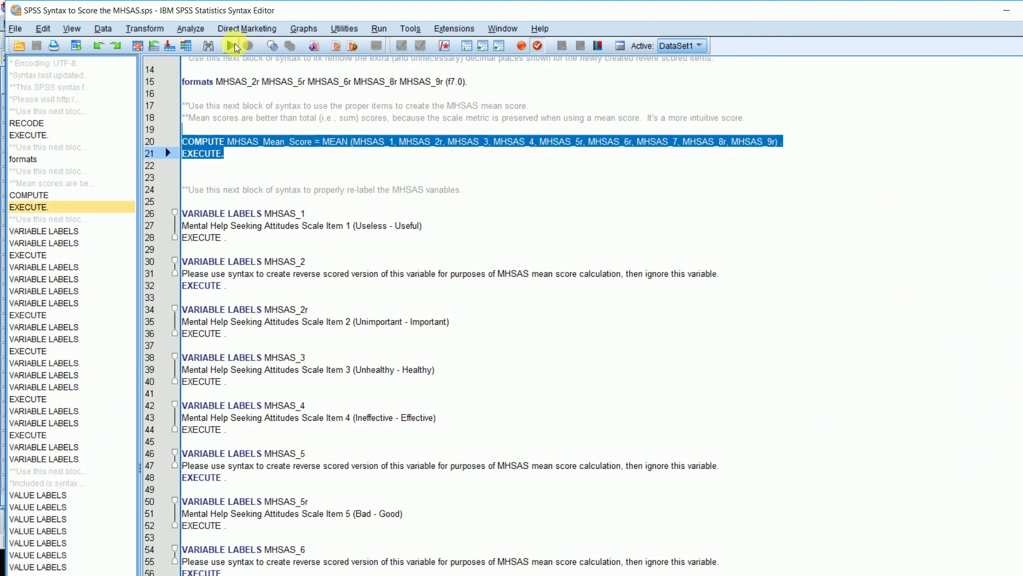
{"action": "left_click", "coordinate": [230, 46]}
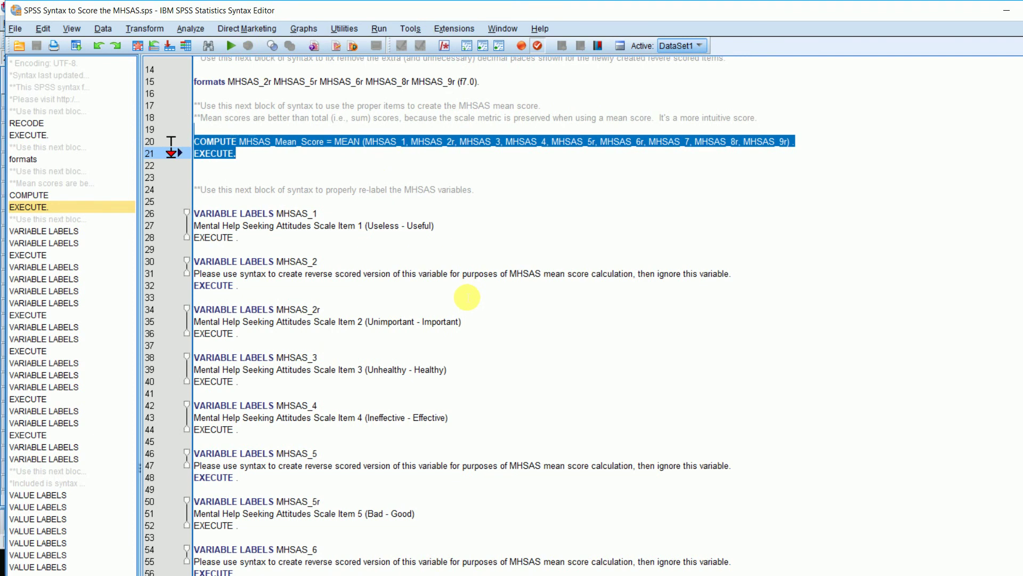
Review the remaining scoring syntax, from the variable labels to the DESCRIPTIVES block, and return to the dataset's MHSAS item columns
{"action": "scroll", "coordinate": [404, 402], "scroll_direction": "down", "scroll_amount": 19}
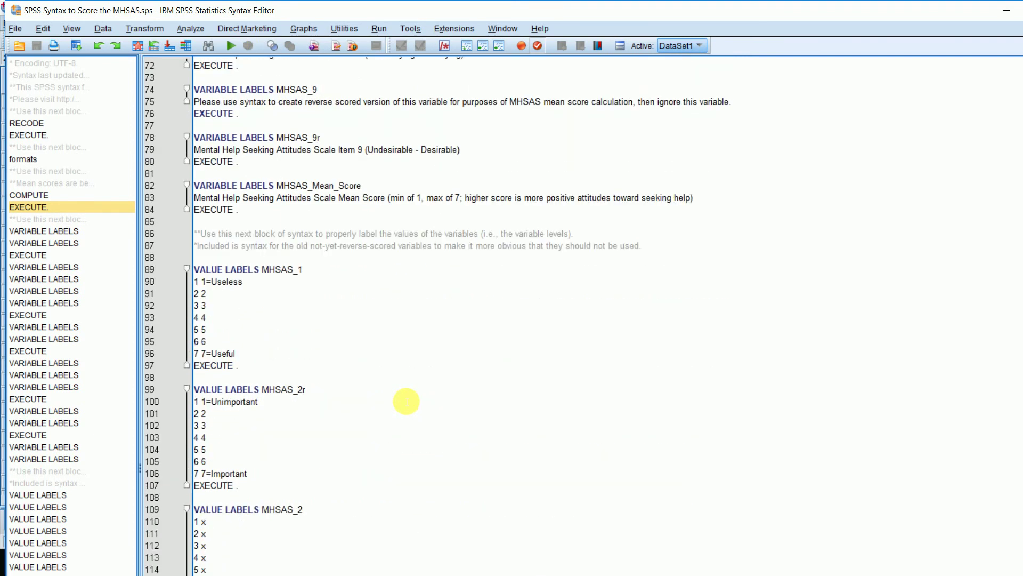
{"action": "scroll", "coordinate": [406, 401], "scroll_direction": "down", "scroll_amount": 20}
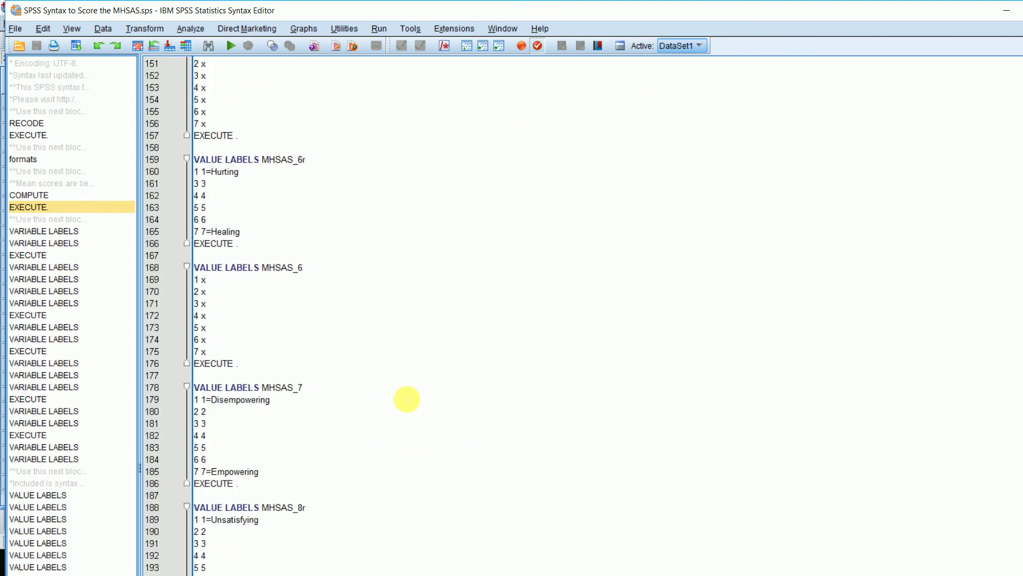
{"action": "scroll", "coordinate": [407, 398], "scroll_direction": "down", "scroll_amount": 14}
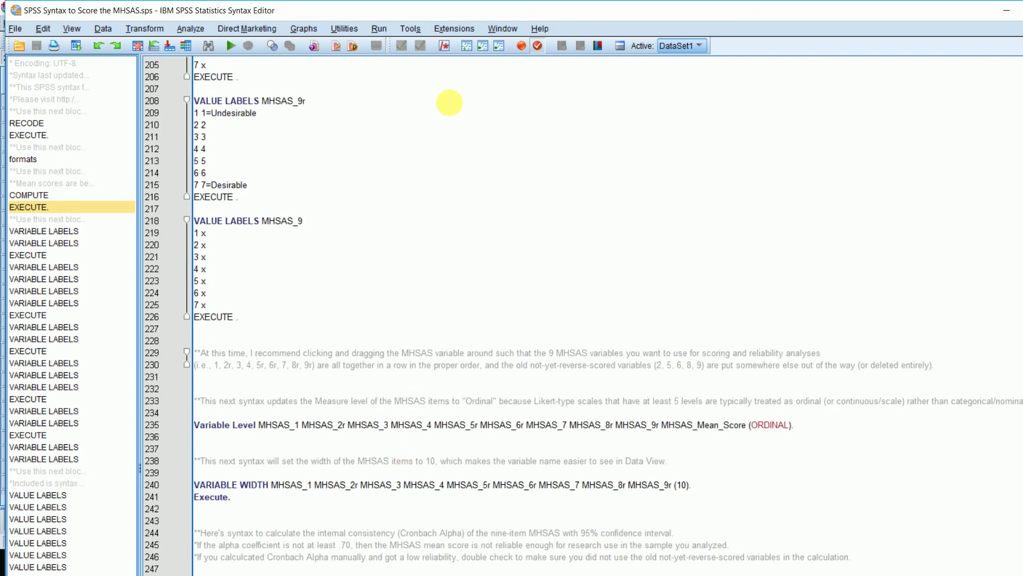
{"action": "left_click", "coordinate": [461, 12]}
{"action": "double_click", "coordinate": [462, 12]}
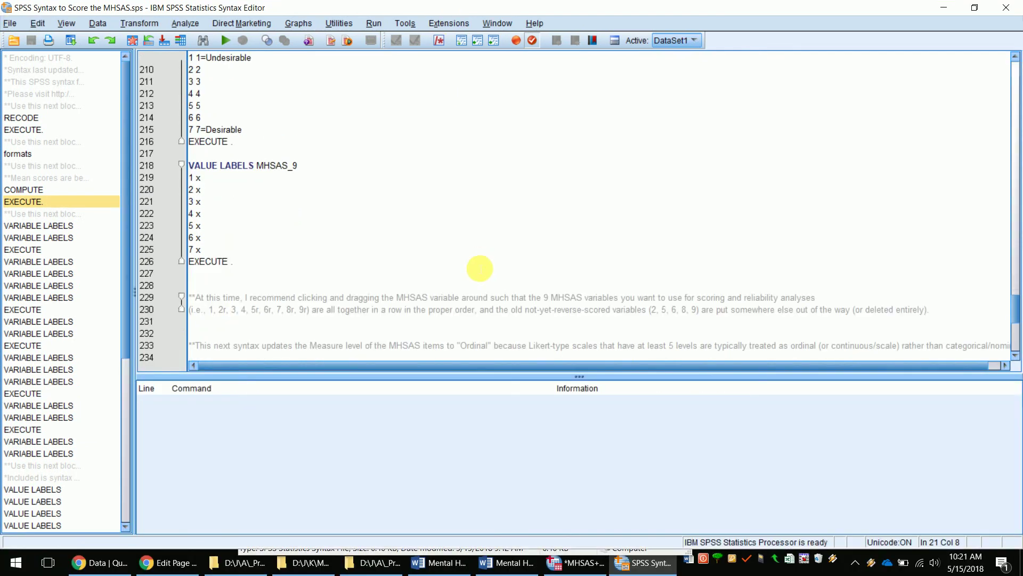
{"action": "scroll", "coordinate": [486, 288], "scroll_direction": "down", "scroll_amount": 9}
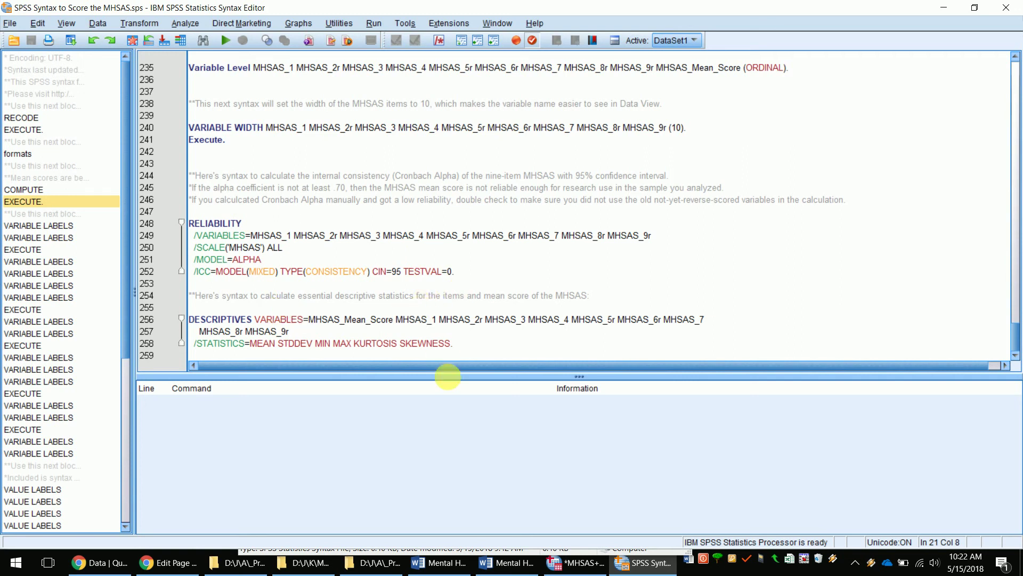
{"action": "scroll", "coordinate": [482, 290], "scroll_direction": "up", "scroll_amount": 20}
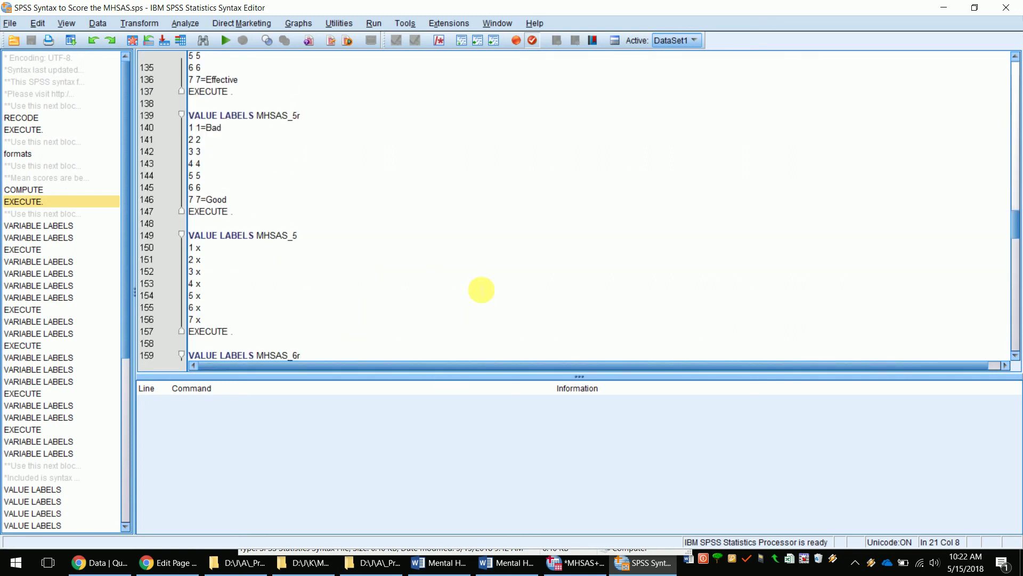
{"action": "scroll", "coordinate": [482, 290], "scroll_direction": "up", "scroll_amount": 20}
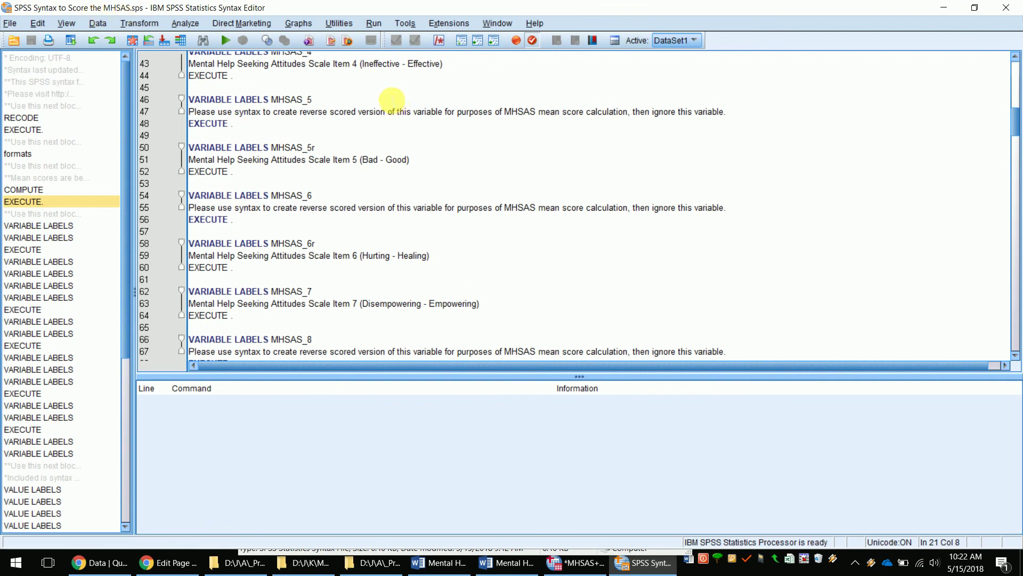
{"action": "left_click", "coordinate": [942, 9]}
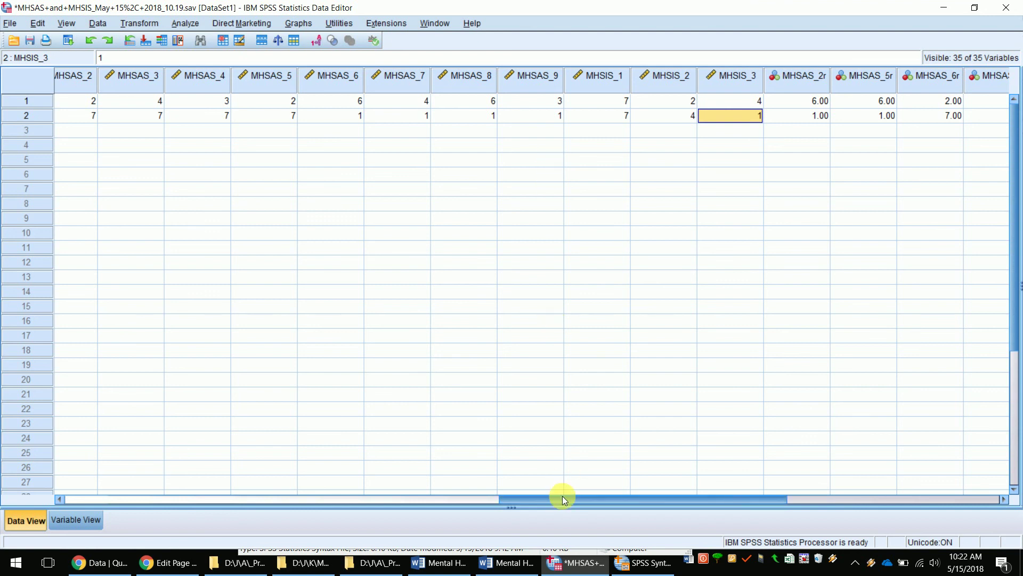
{"action": "left_click_drag", "start_coordinate": [567, 502], "coordinate": [490, 499]}
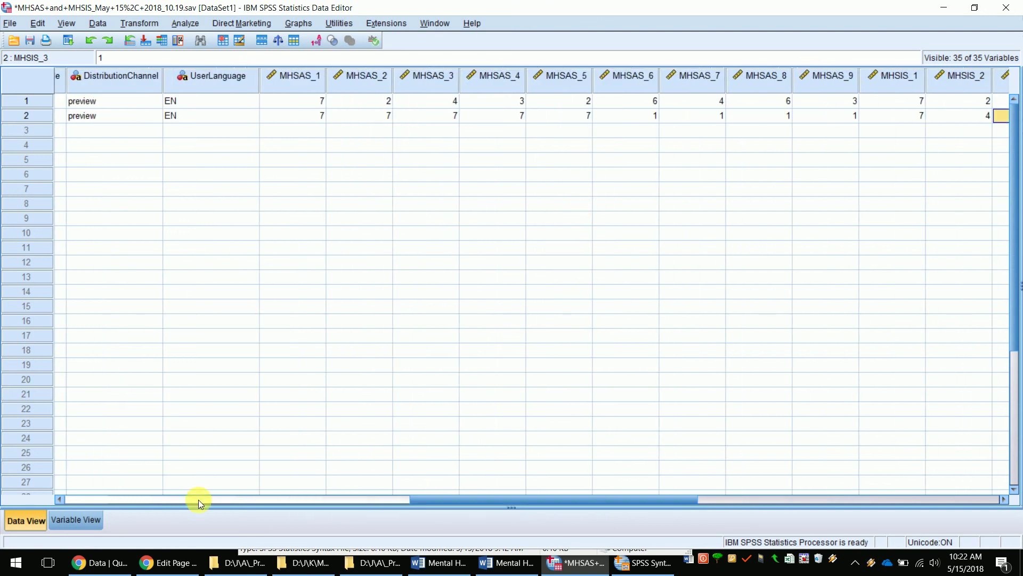
Switch to the Qualtrics data page in Chrome and close the Manage Downloads dialog
{"action": "mouse_move", "coordinate": [159, 569]}
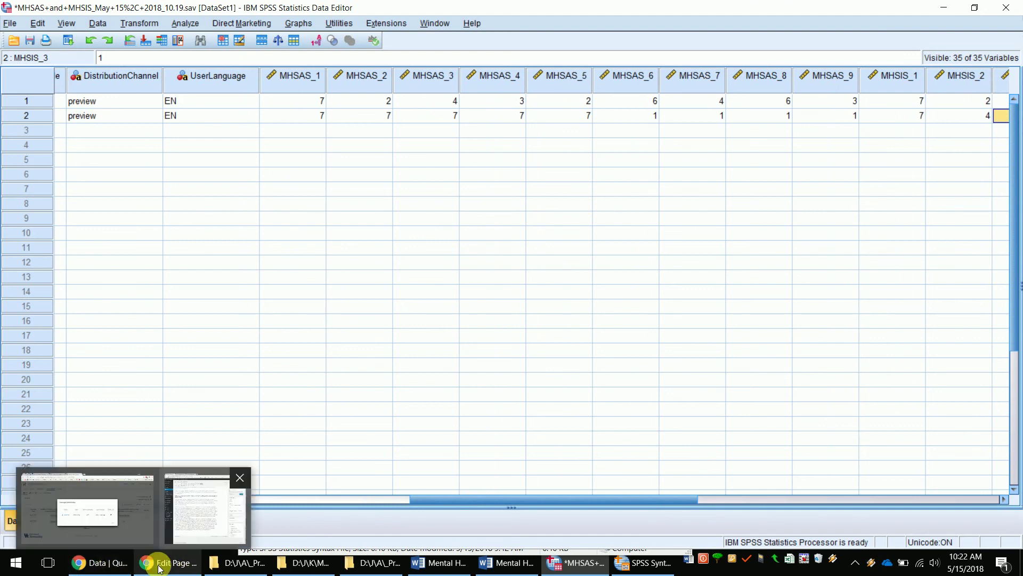
{"action": "left_click", "coordinate": [81, 562]}
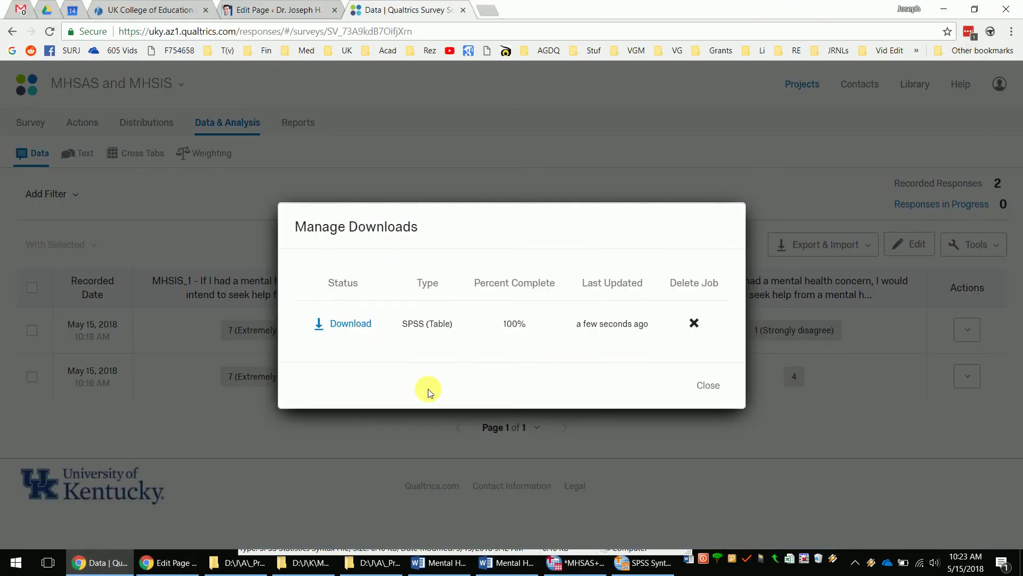
{"action": "left_click", "coordinate": [708, 382]}
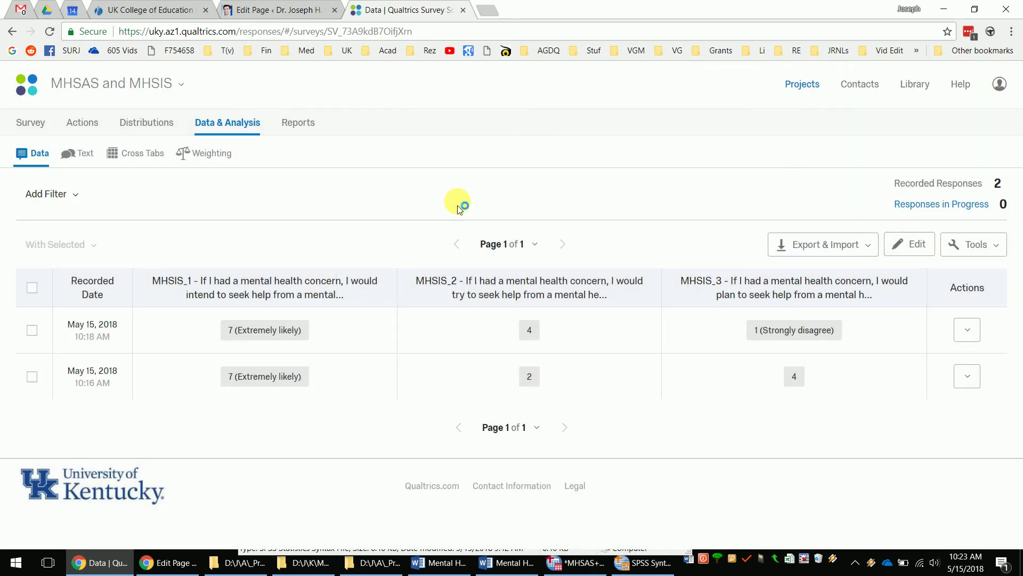
Open the Mental Help Seeking Attitudes Scale (MHSAS) project from the _HS rest folder in the survey editor
{"action": "left_click", "coordinate": [174, 84]}
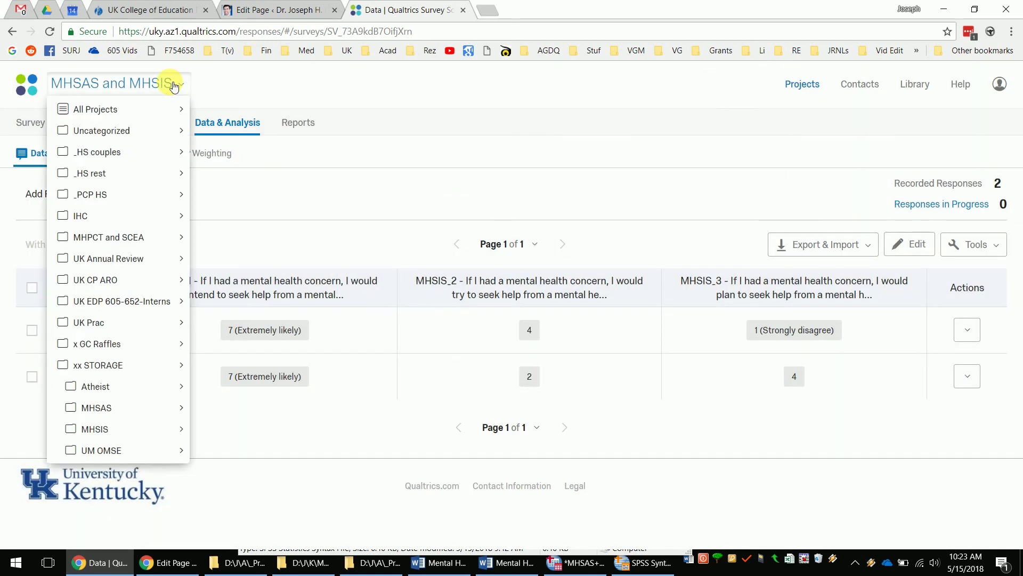
{"action": "mouse_move", "coordinate": [165, 179]}
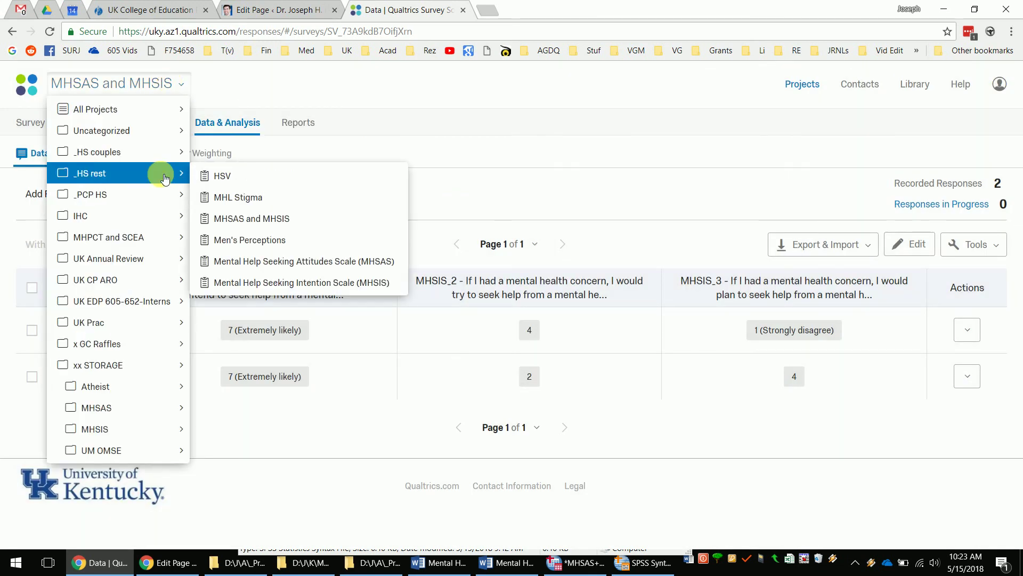
{"action": "left_click", "coordinate": [356, 263]}
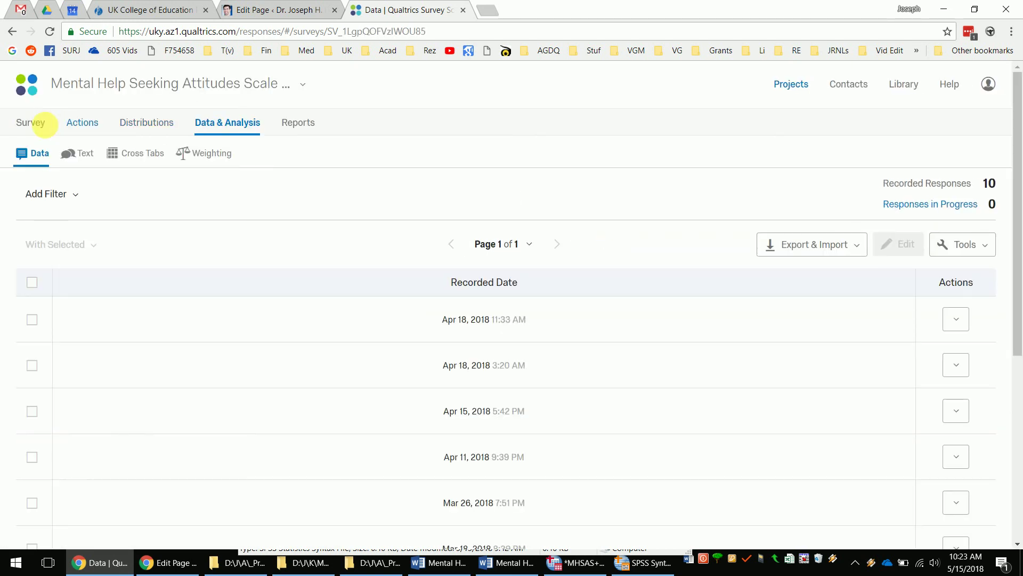
{"action": "left_click", "coordinate": [44, 123]}
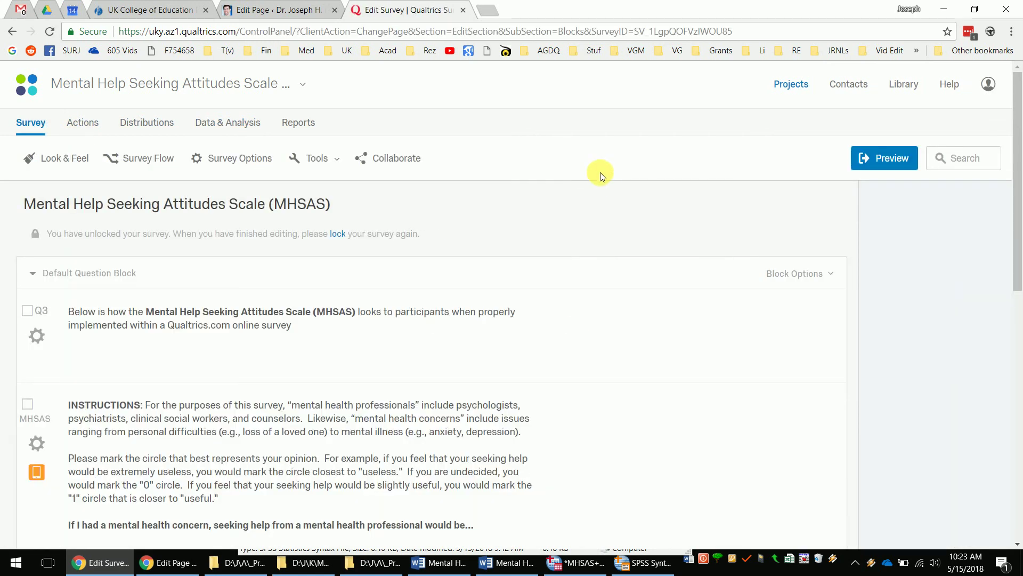
Examine the standalone MHSAS survey's introduction, instructions and nine bipolar items
{"action": "scroll", "coordinate": [601, 172], "scroll_direction": "down", "scroll_amount": 1}
{"action": "scroll", "coordinate": [600, 186], "scroll_direction": "down", "scroll_amount": 7}
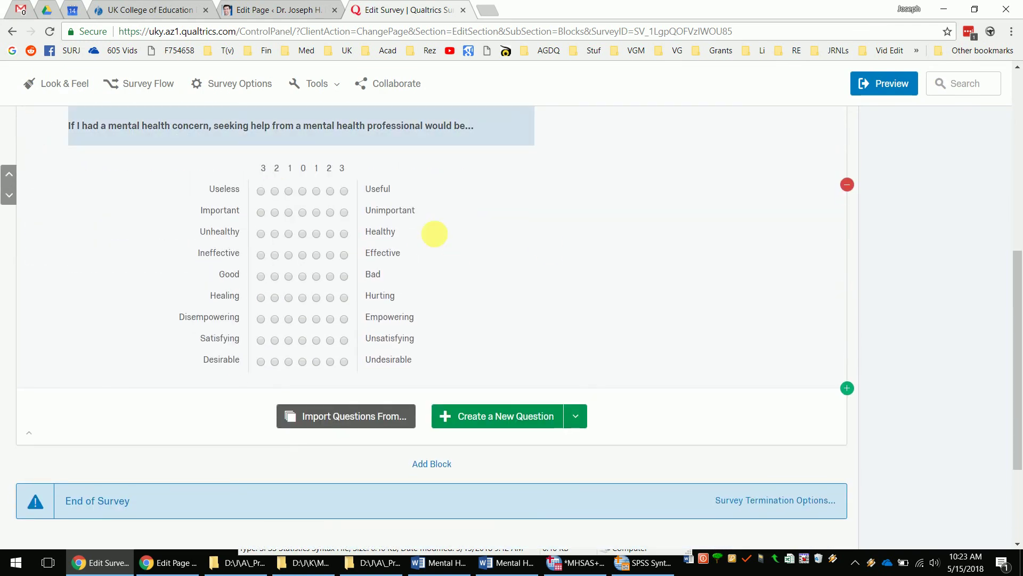
{"action": "scroll", "coordinate": [282, 100], "scroll_direction": "up", "scroll_amount": 2}
{"action": "scroll", "coordinate": [456, 187], "scroll_direction": "up", "scroll_amount": 6}
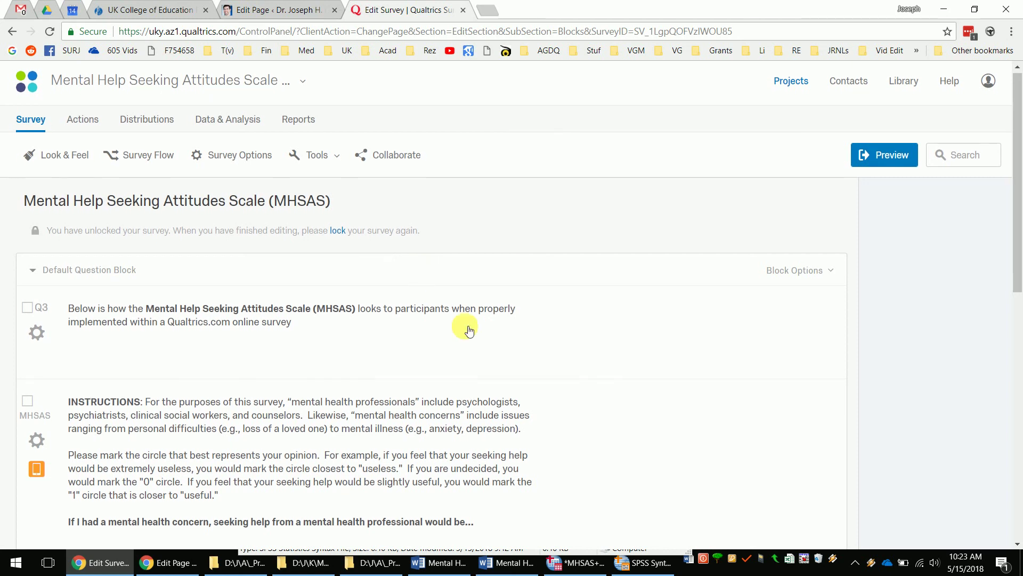
{"action": "scroll", "coordinate": [489, 358], "scroll_direction": "down", "scroll_amount": 1}
{"action": "scroll", "coordinate": [494, 361], "scroll_direction": "down", "scroll_amount": 1}
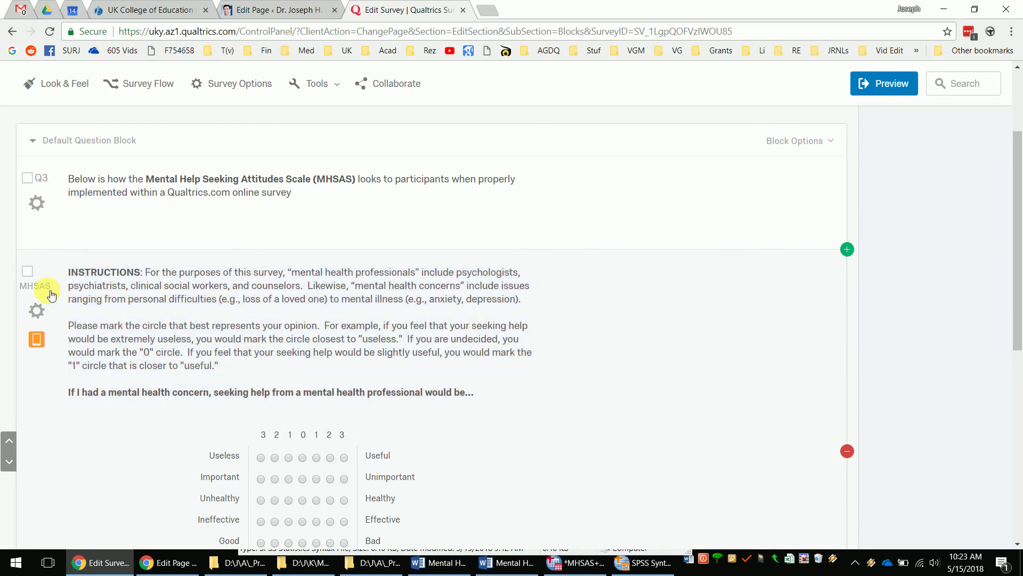
{"action": "scroll", "coordinate": [624, 345], "scroll_direction": "up", "scroll_amount": 1}
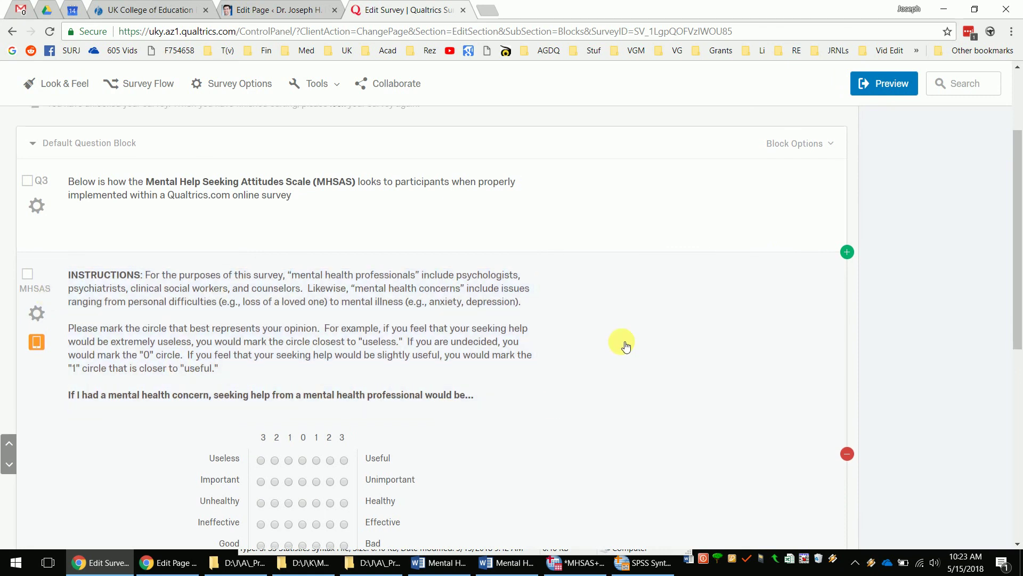
{"action": "scroll", "coordinate": [624, 345], "scroll_direction": "up", "scroll_amount": 1}
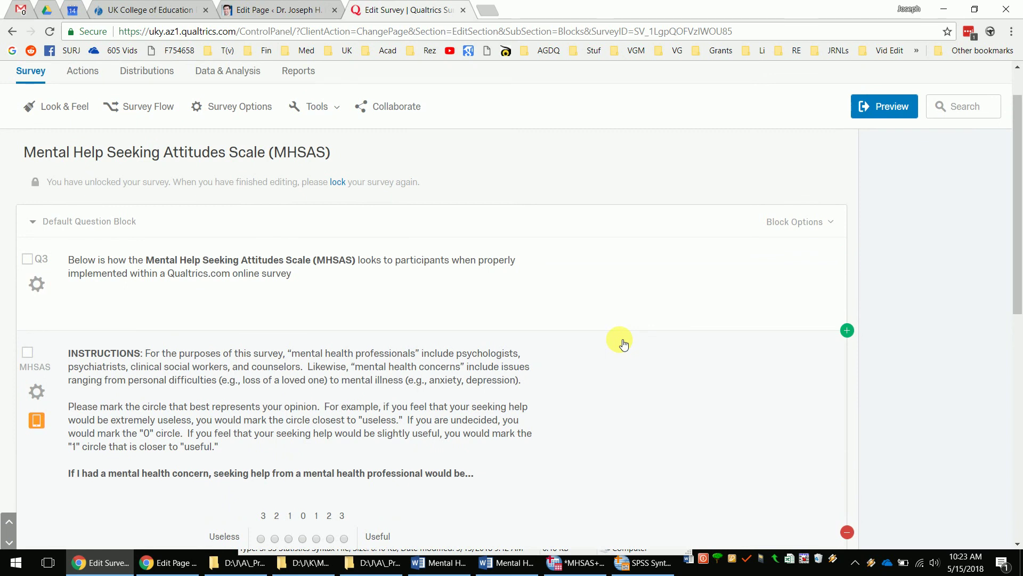
{"action": "scroll", "coordinate": [469, 226], "scroll_direction": "up", "scroll_amount": 1}
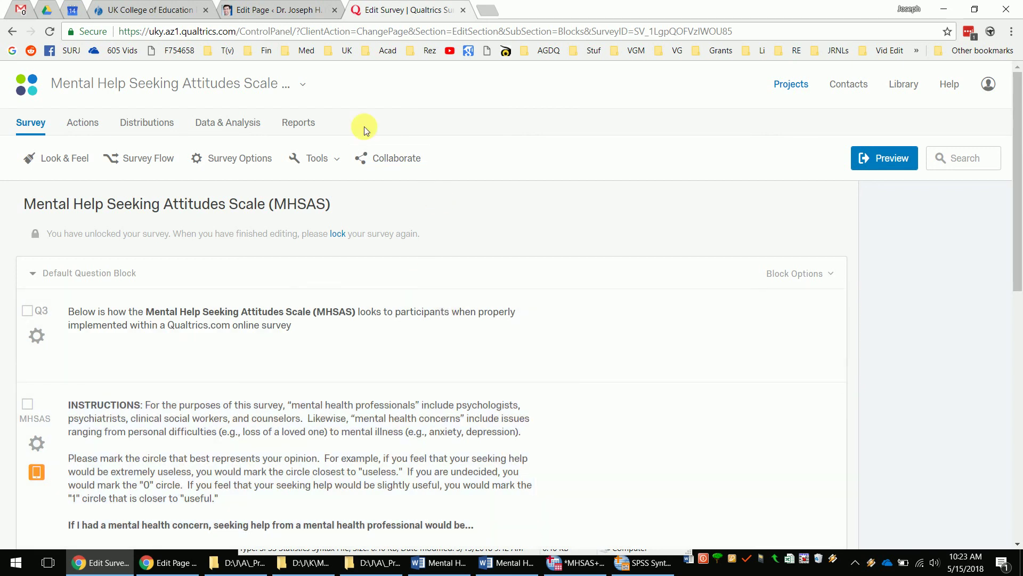
Open the Mental Help Seeking Intention Scale (MHSIS) project from the _HS rest folder
{"action": "left_click", "coordinate": [229, 88]}
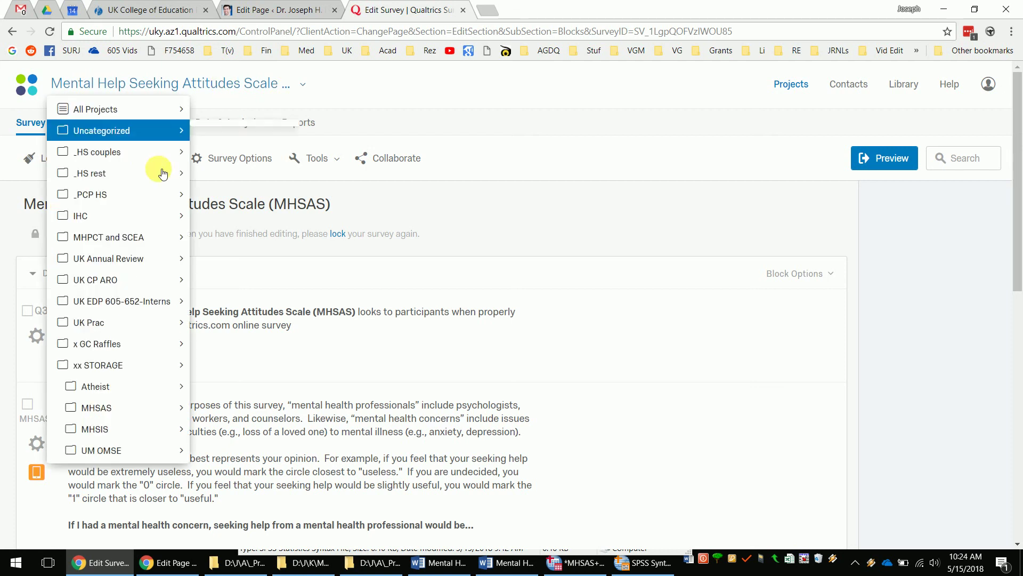
{"action": "mouse_move", "coordinate": [167, 206]}
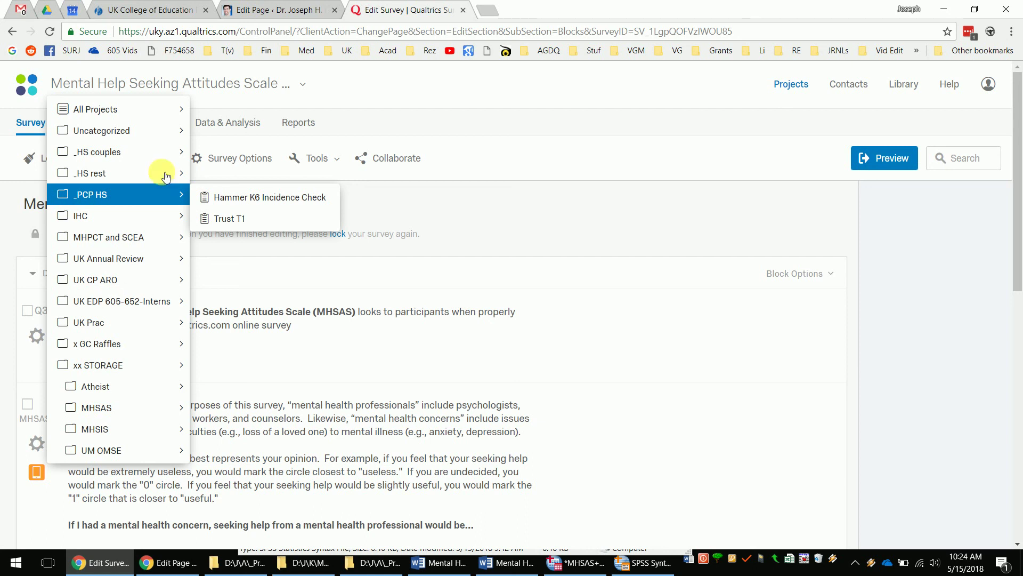
{"action": "mouse_move", "coordinate": [165, 170]}
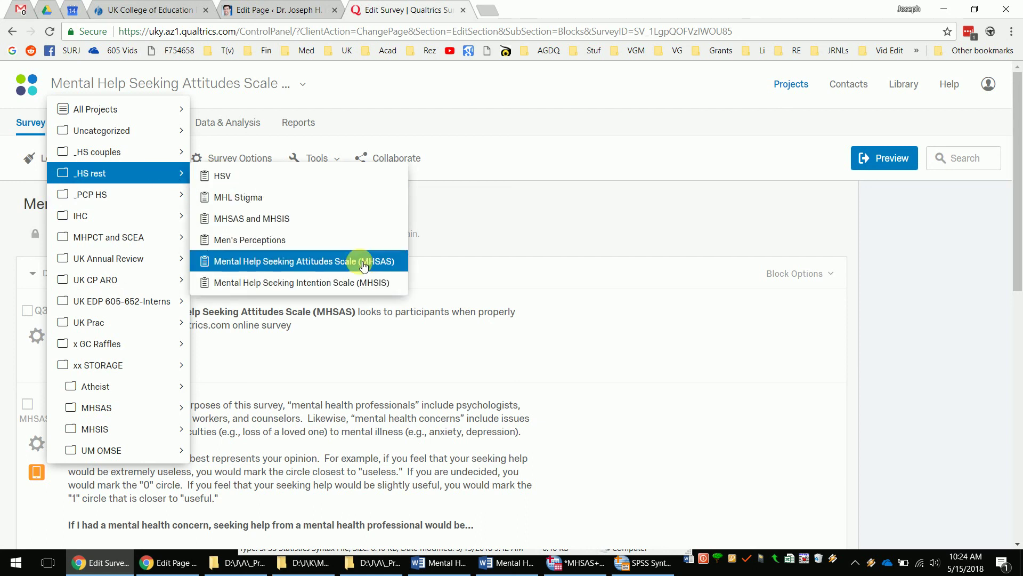
{"action": "left_click", "coordinate": [397, 283]}
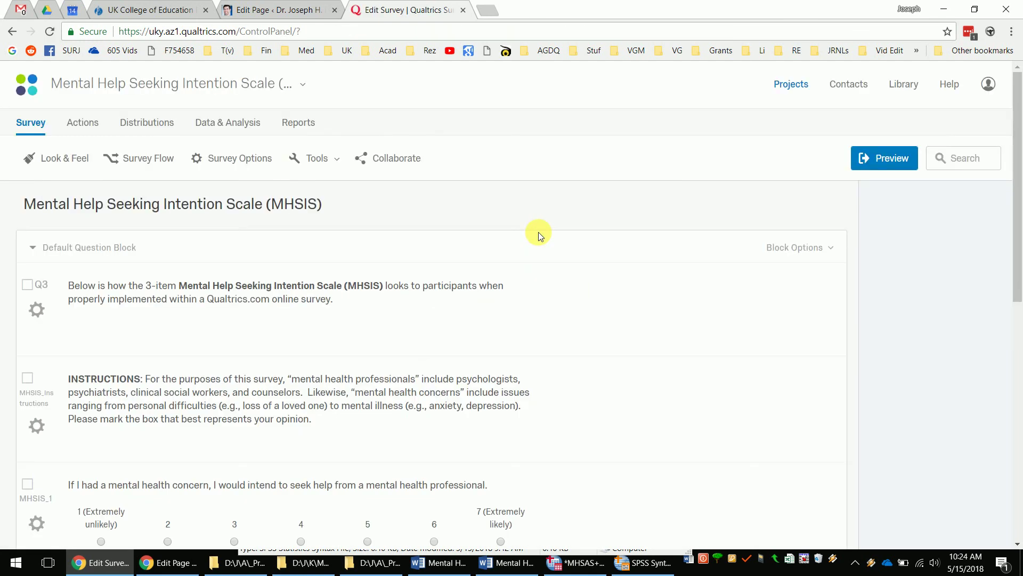
Examine the MHSIS survey from its introduction and instructions through items MHSIS_1 to MHSIS_3
{"action": "scroll", "coordinate": [543, 237], "scroll_direction": "down", "scroll_amount": 5}
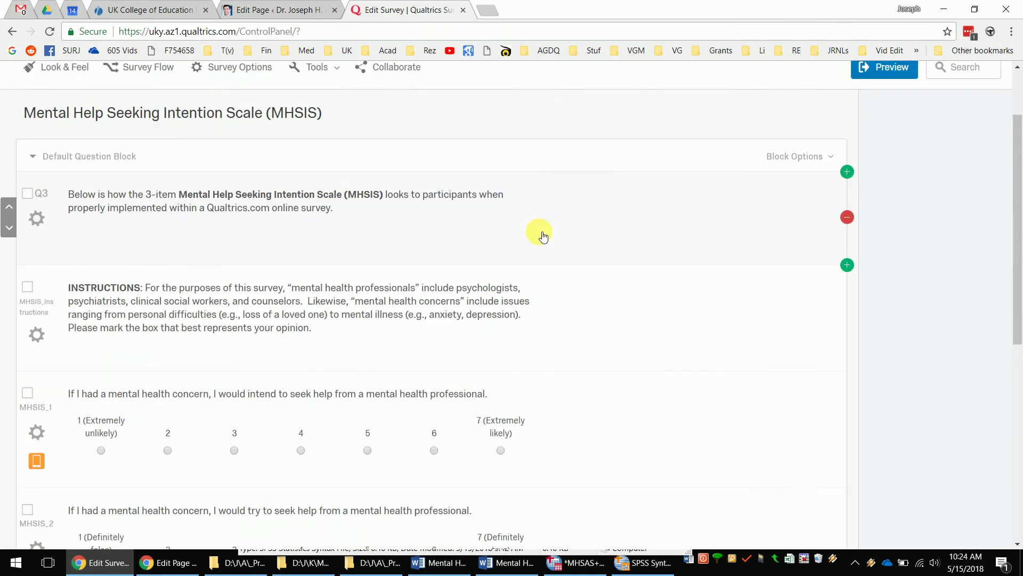
{"action": "scroll", "coordinate": [543, 237], "scroll_direction": "down", "scroll_amount": 2}
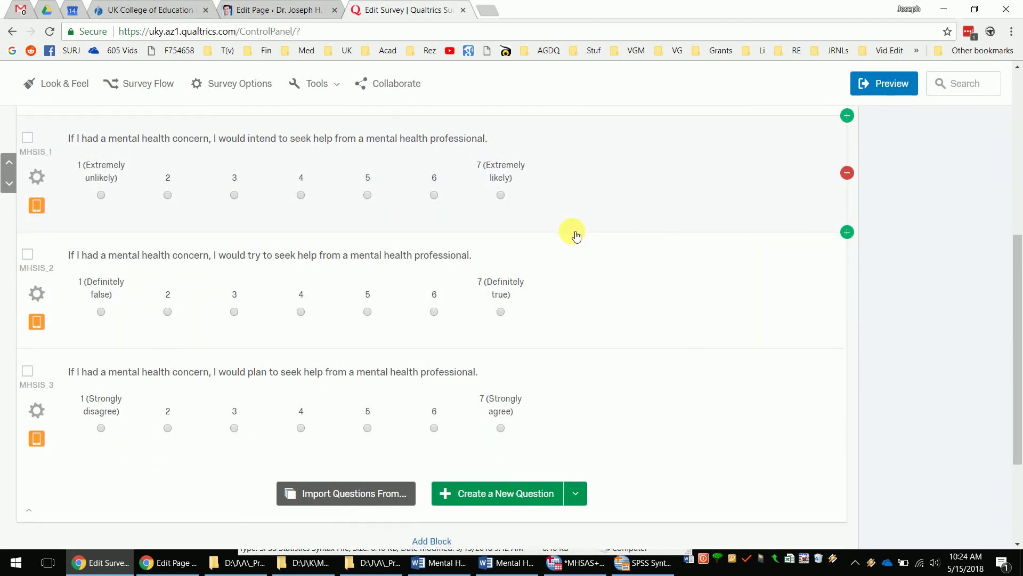
{"action": "scroll", "coordinate": [576, 236], "scroll_direction": "up", "scroll_amount": 5}
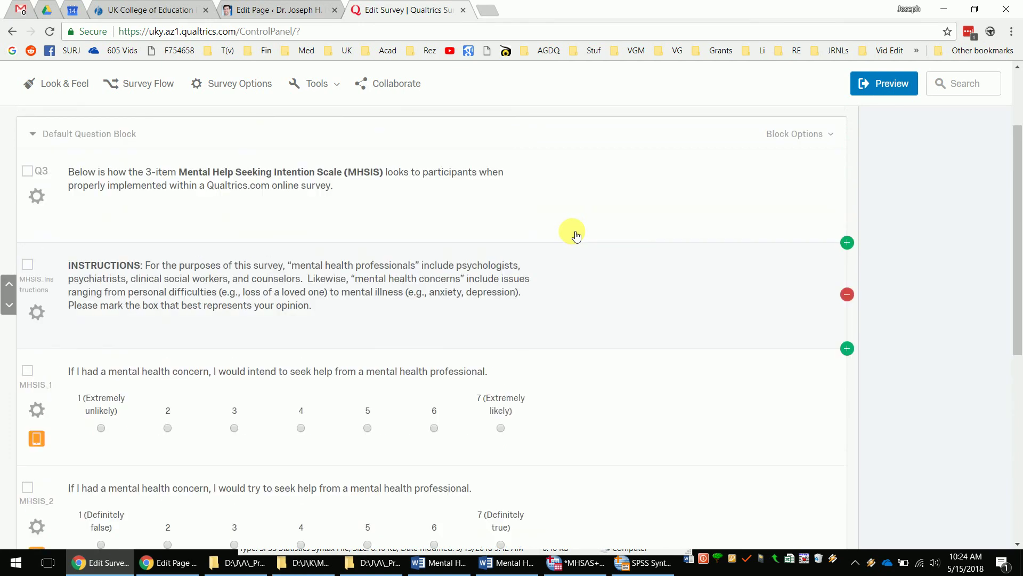
{"action": "scroll", "coordinate": [576, 236], "scroll_direction": "up", "scroll_amount": 3}
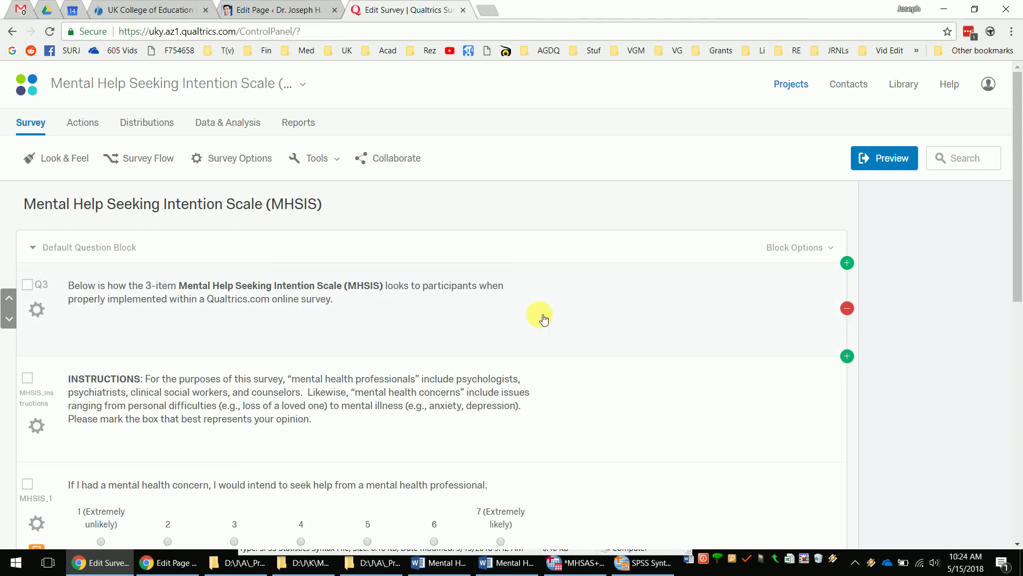
{"action": "scroll", "coordinate": [512, 248], "scroll_direction": "down", "scroll_amount": 1}
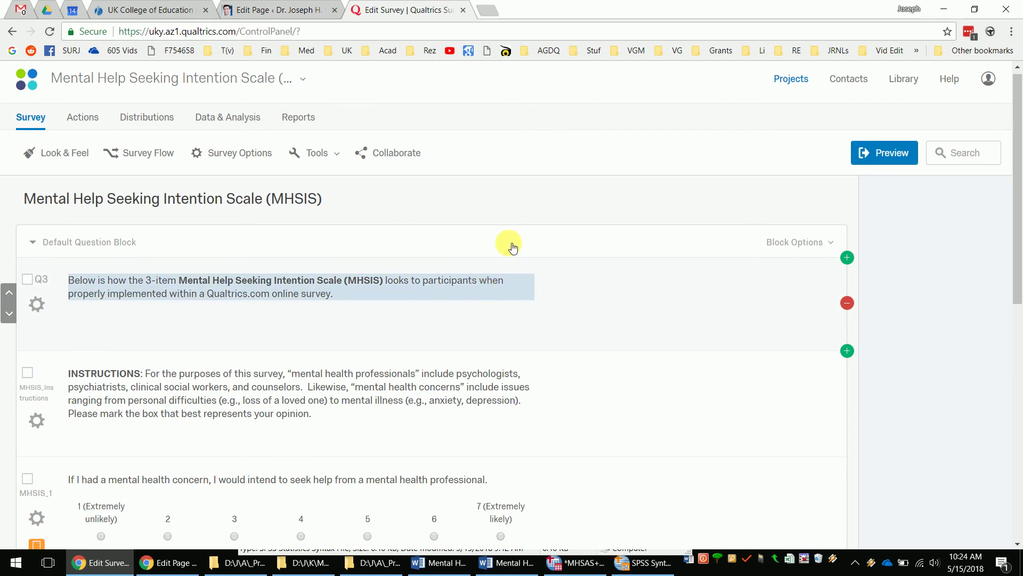
{"action": "scroll", "coordinate": [514, 245], "scroll_direction": "down", "scroll_amount": 8}
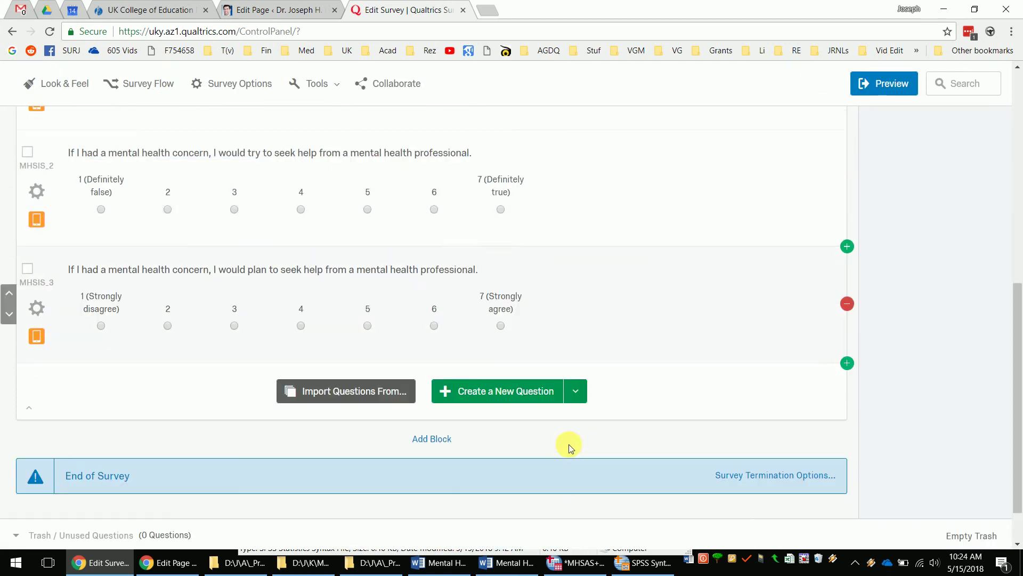
{"action": "scroll", "coordinate": [568, 444], "scroll_direction": "down", "scroll_amount": 1}
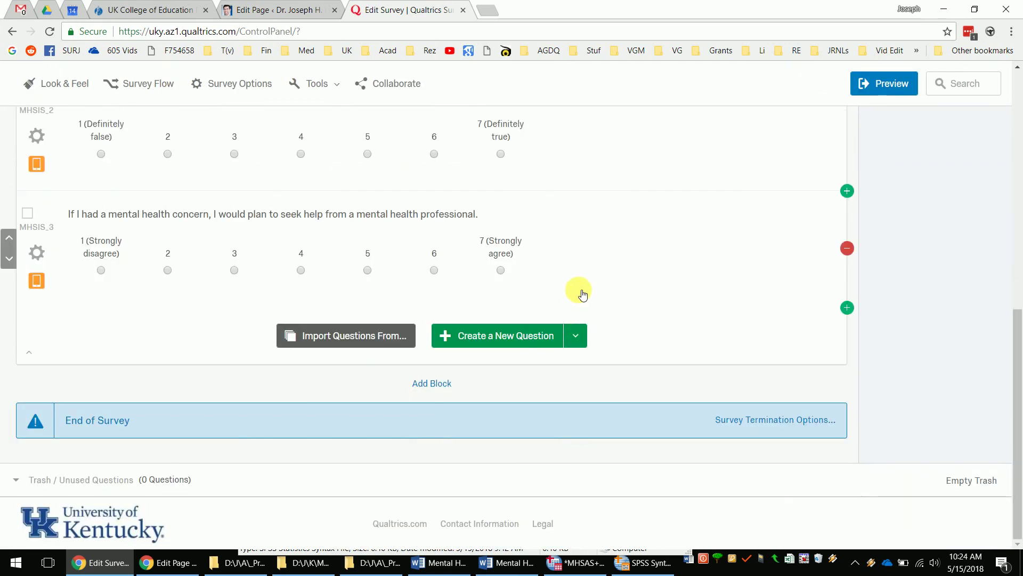
{"action": "scroll", "coordinate": [583, 295], "scroll_direction": "up", "scroll_amount": 12}
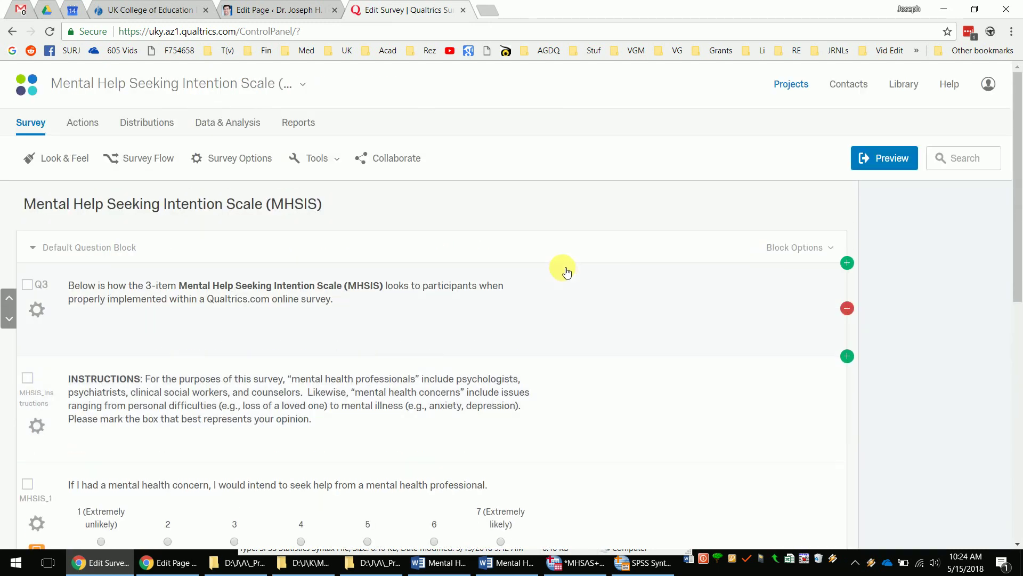